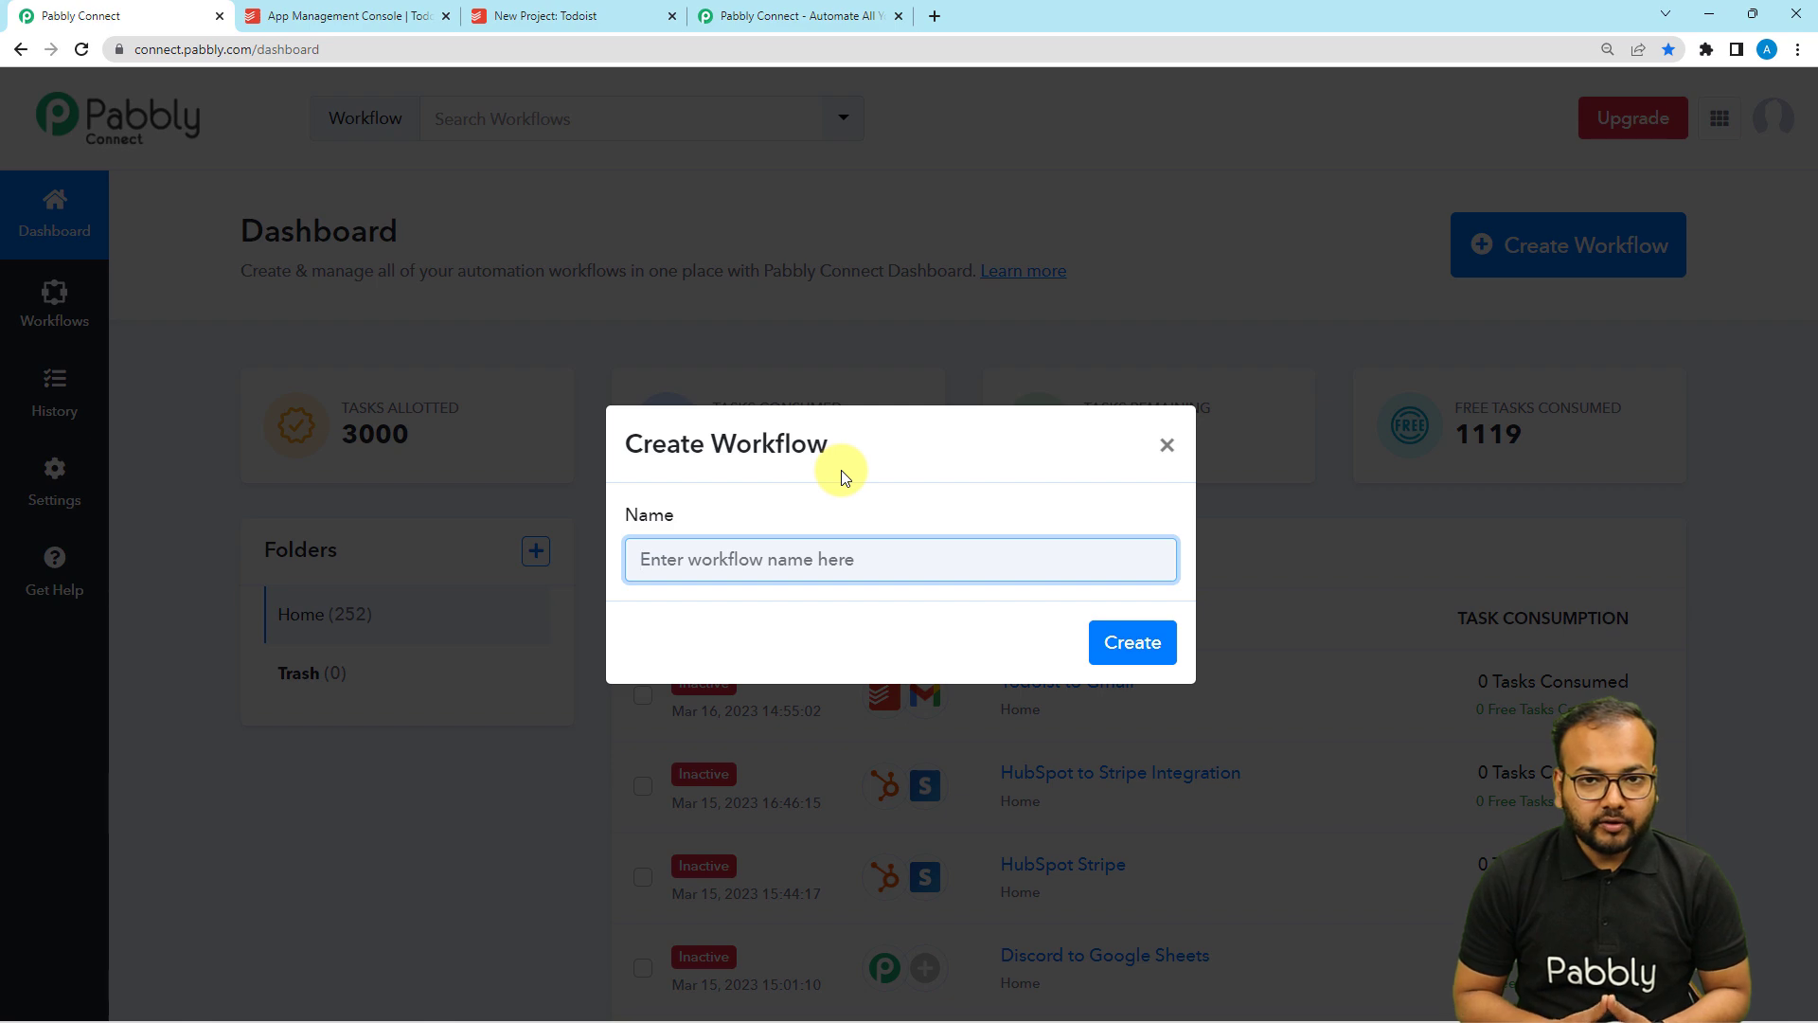
Create a new workflow named 'Todoist Gmail Integration'.
text(Todois)
text(t F)
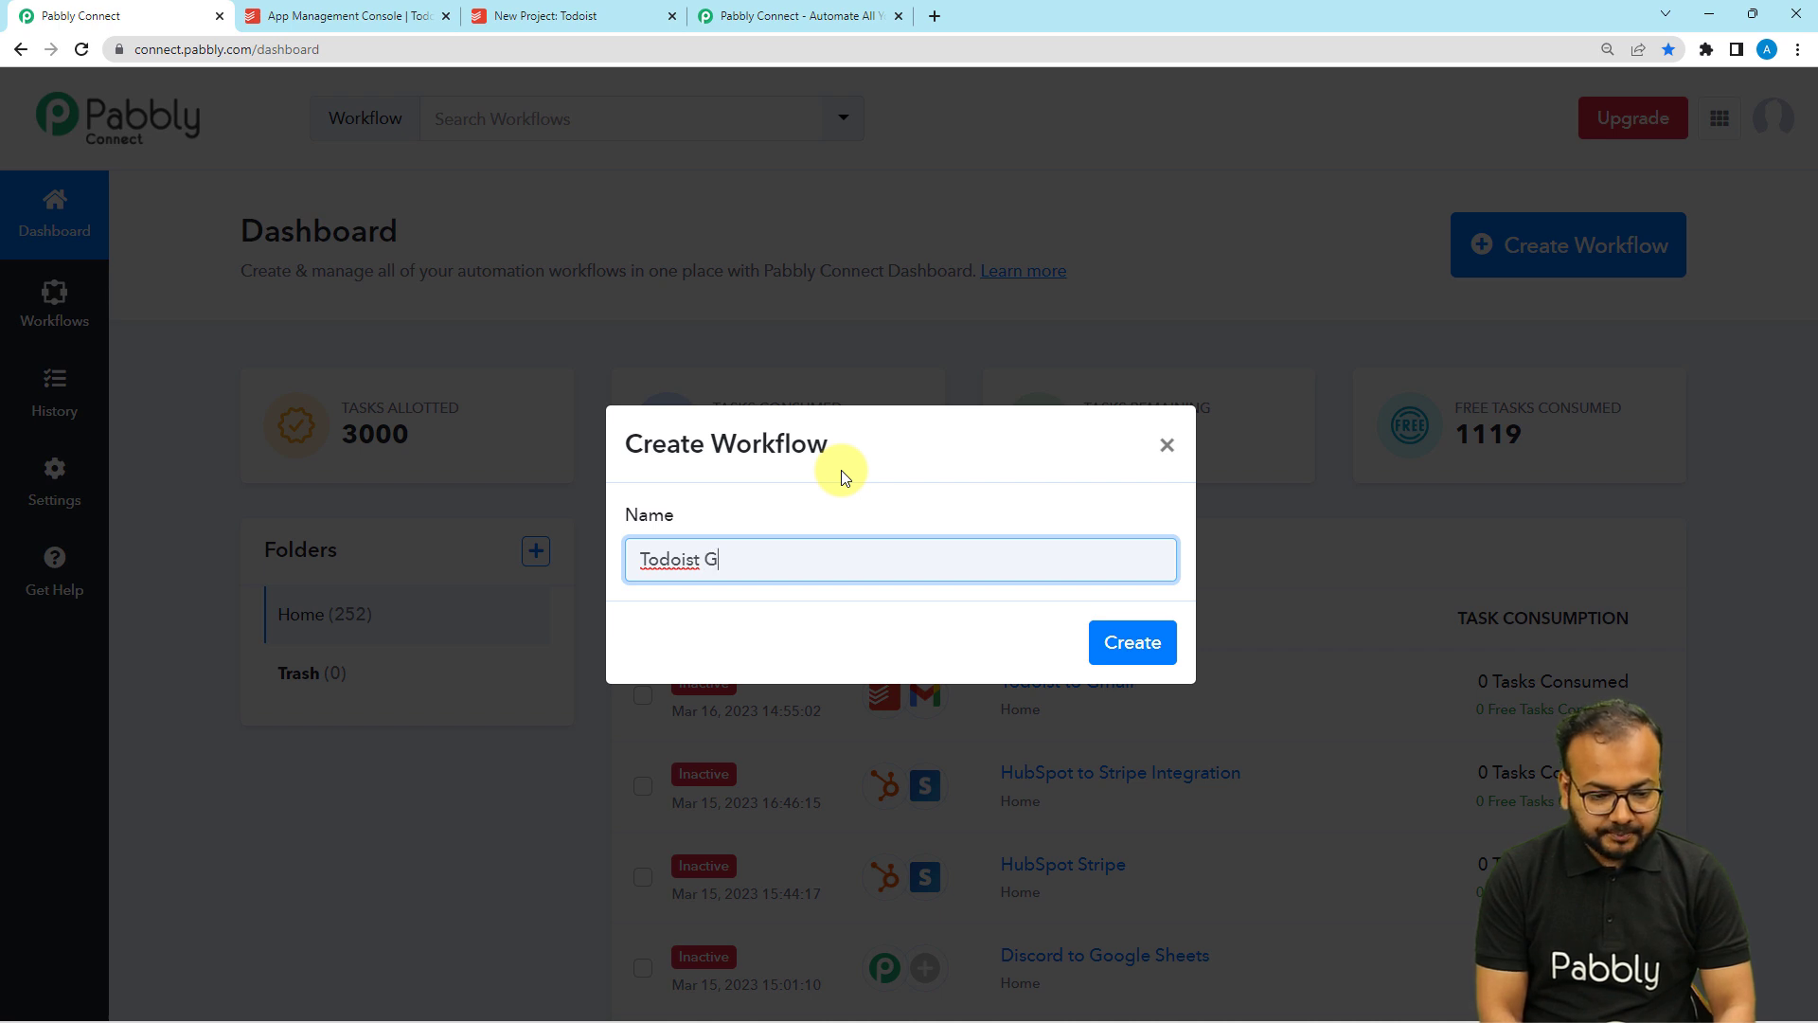
text(Gmail Imtegration)
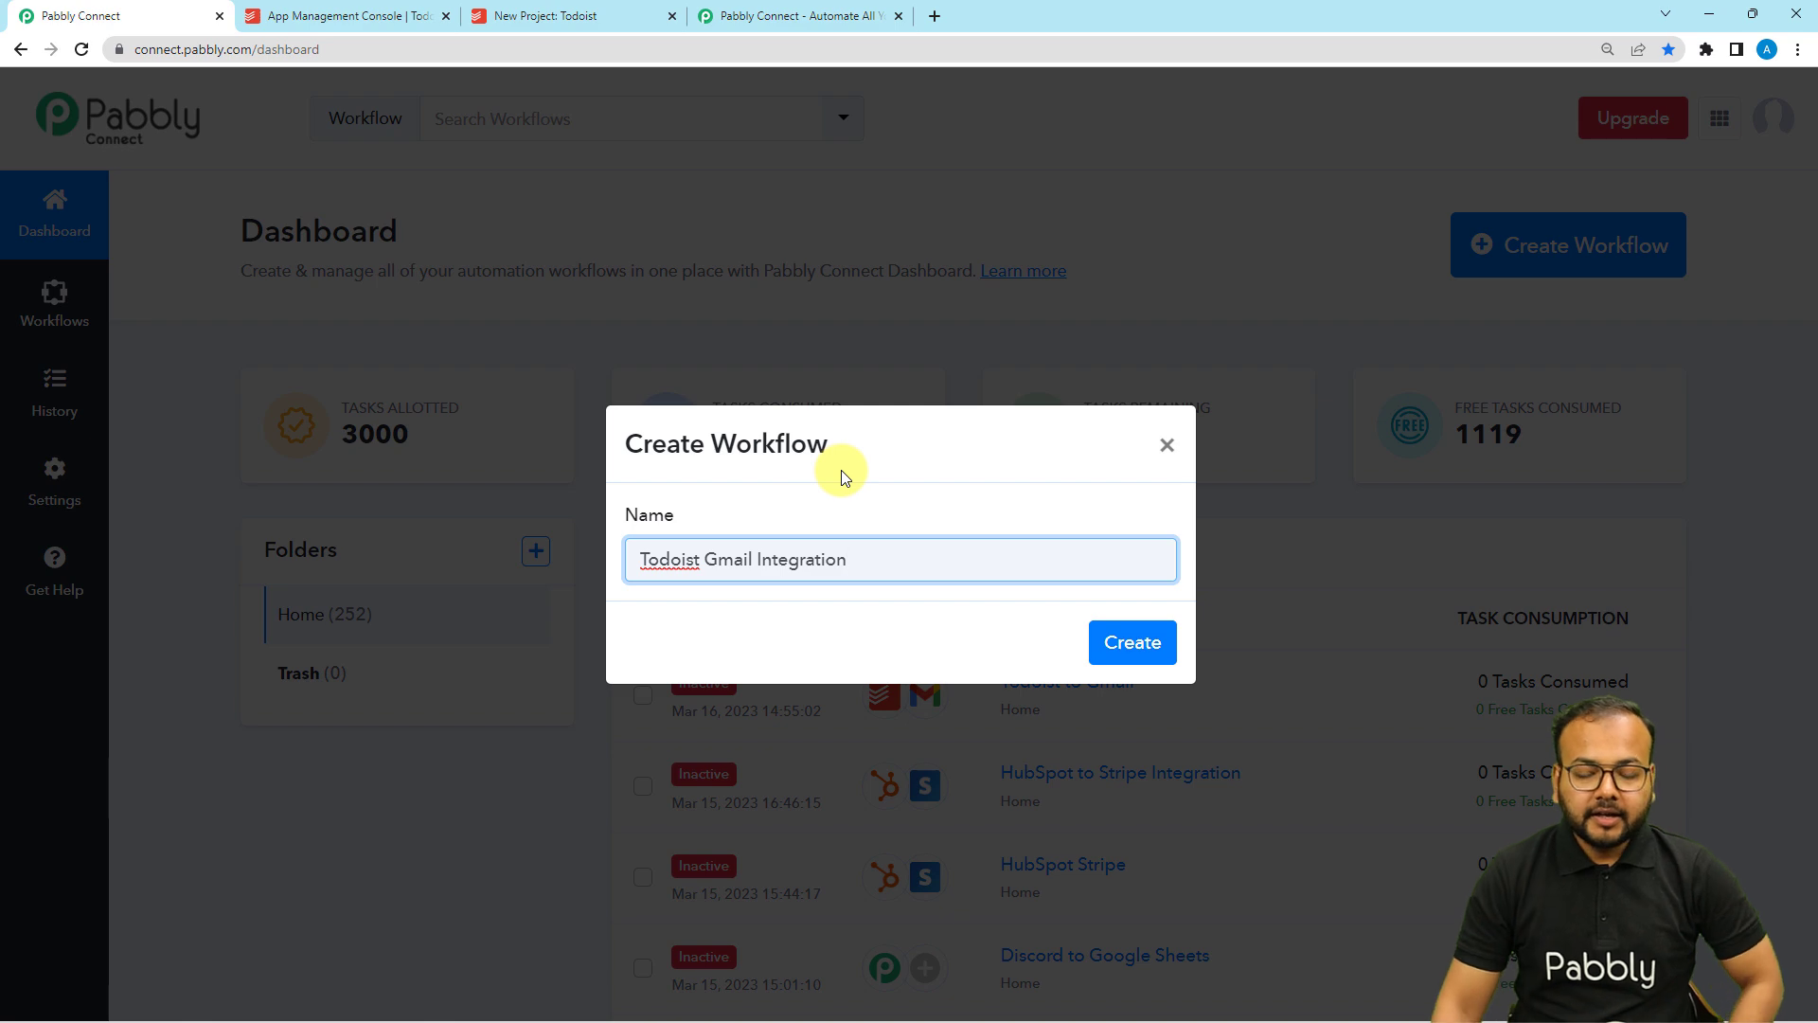
click(1107, 642)
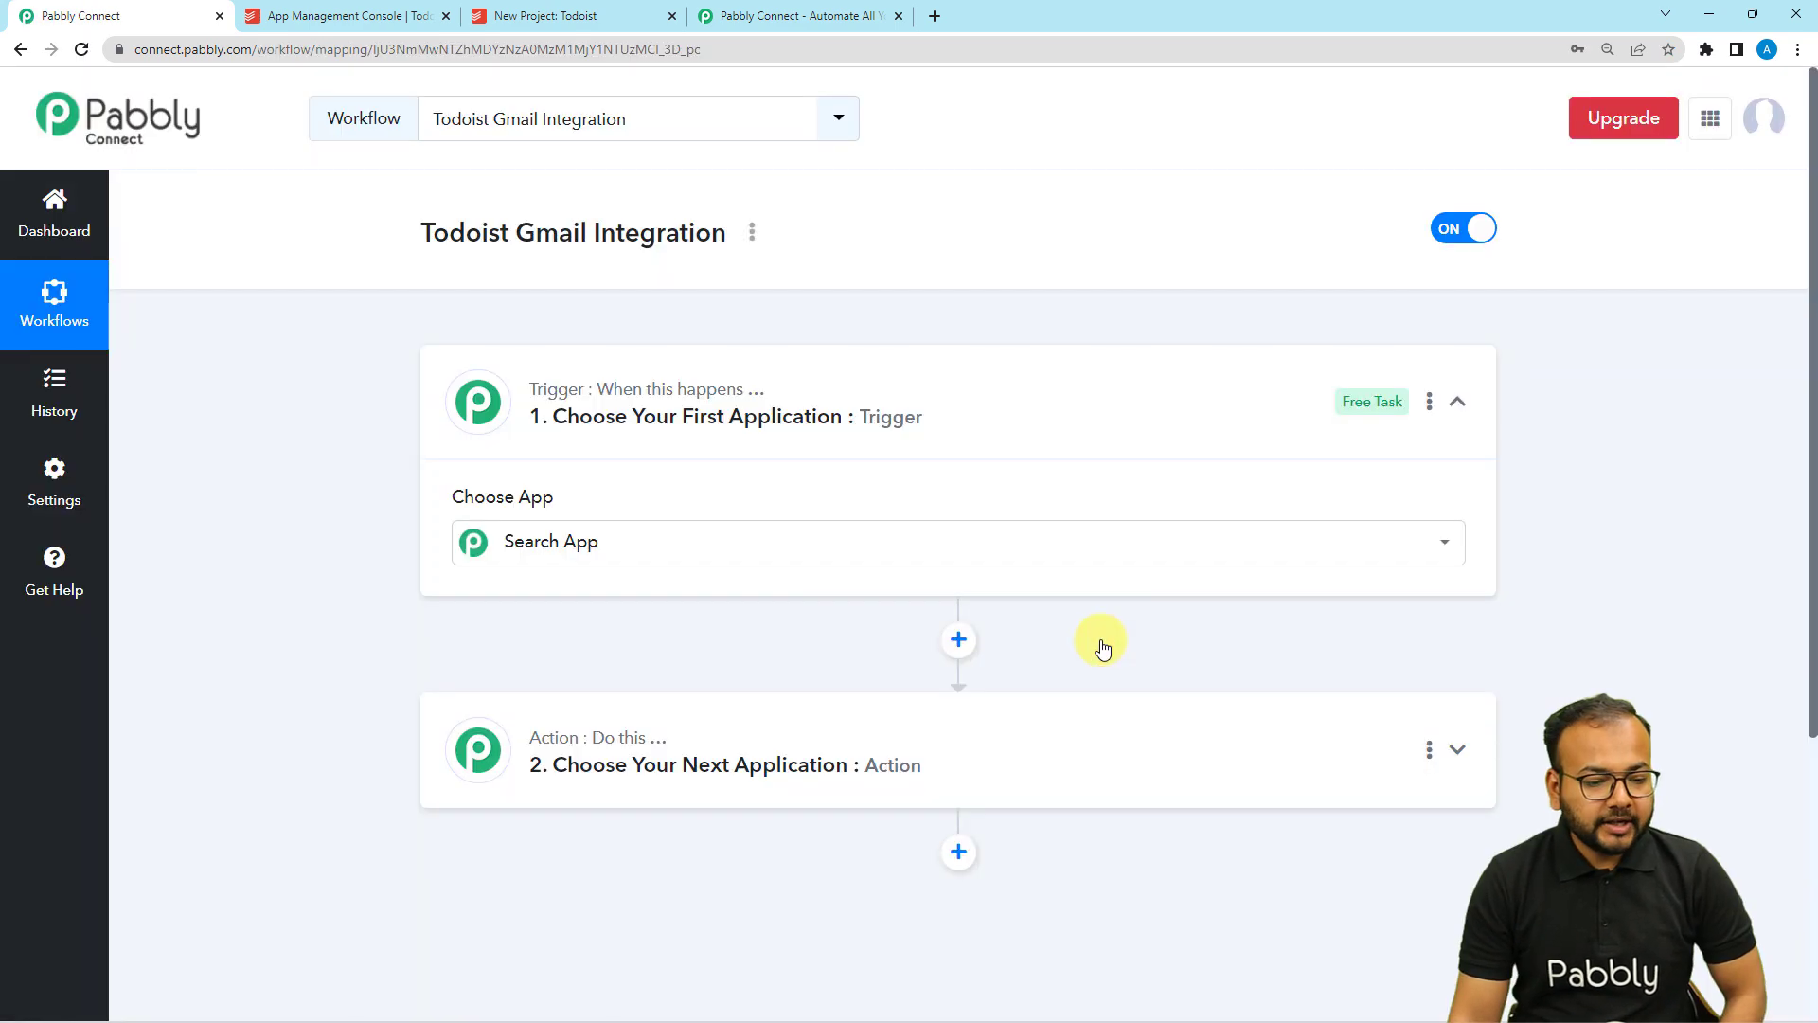
click(725, 383)
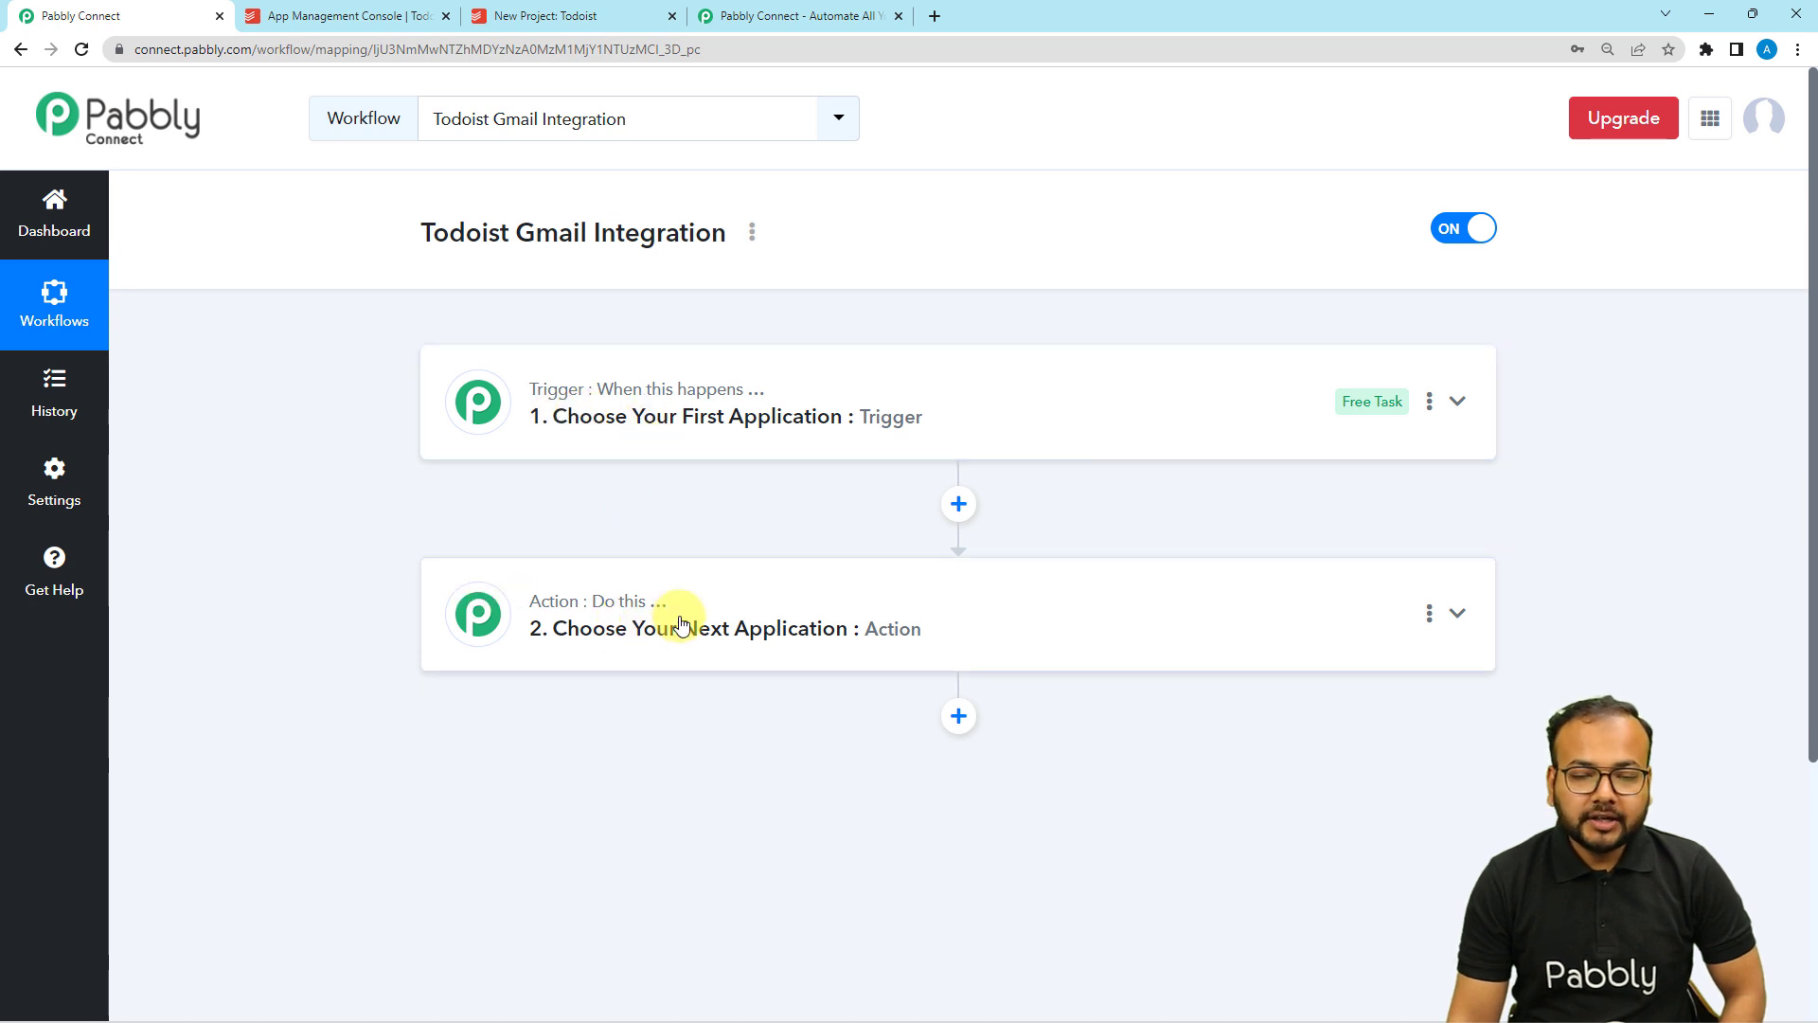
Search 'todo' in the trigger step and choose Todoist as the trigger app.
click(630, 430)
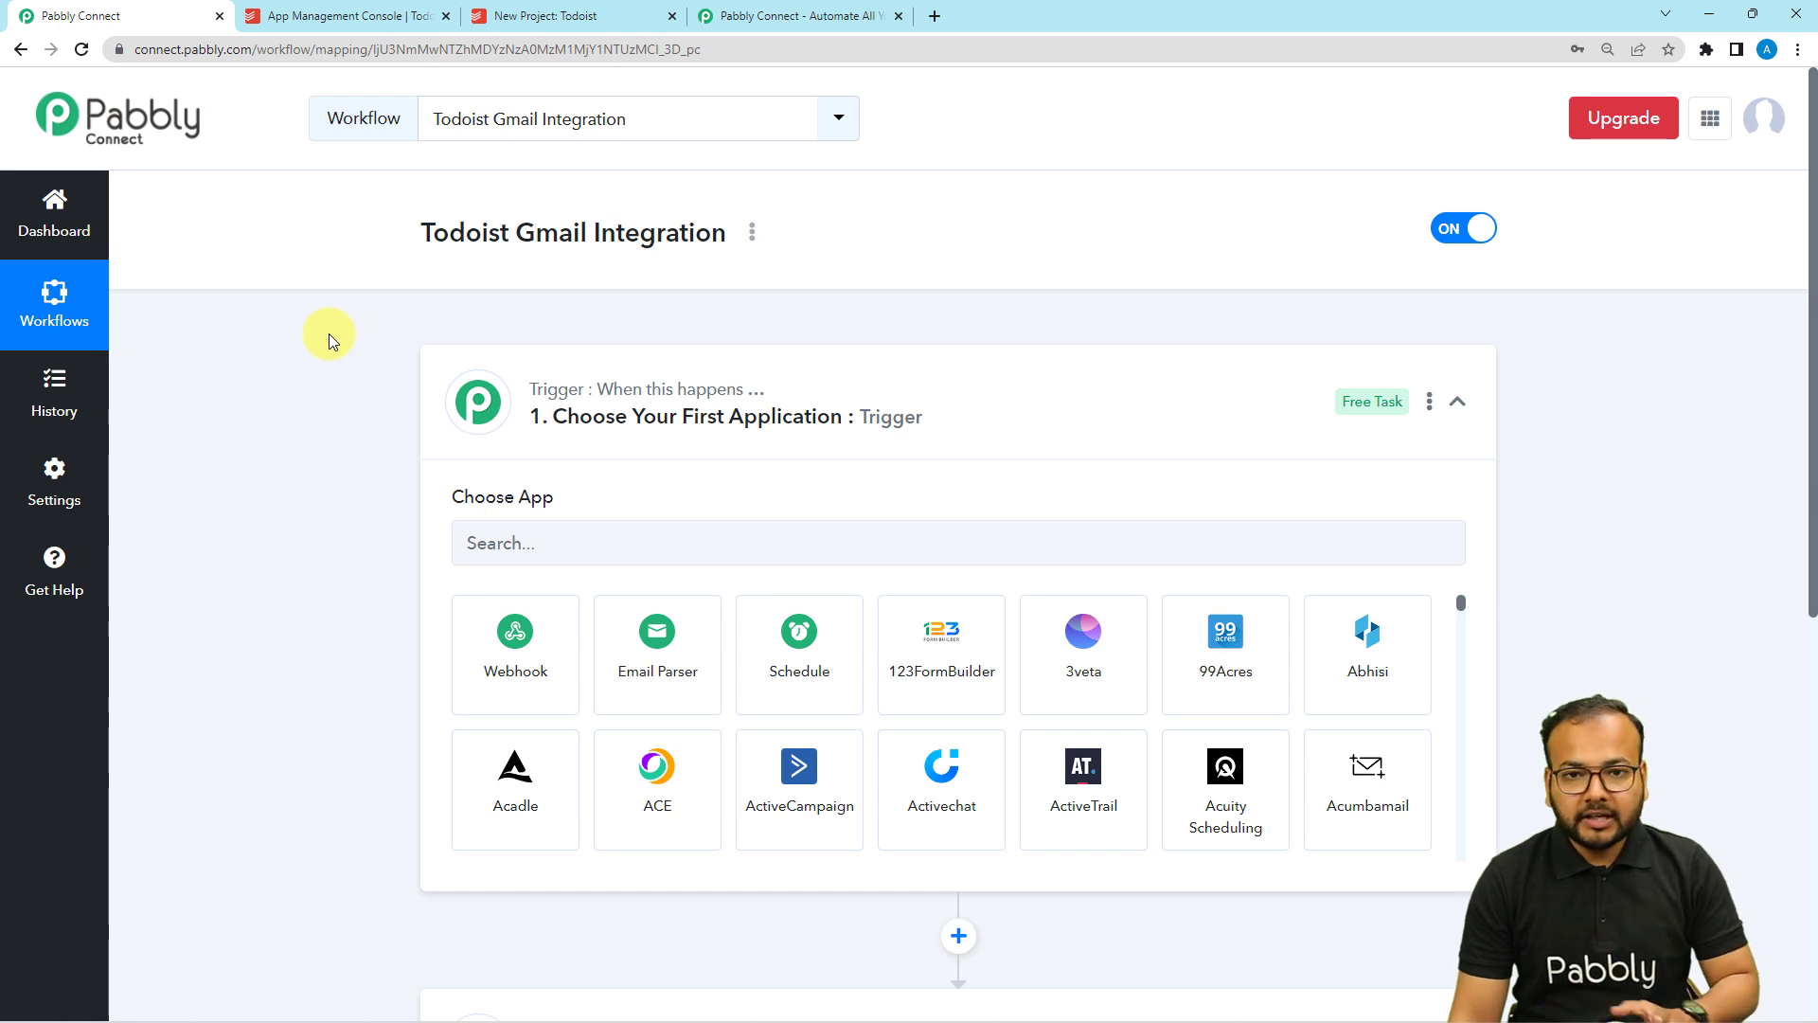
scroll(467, 398, down, 2)
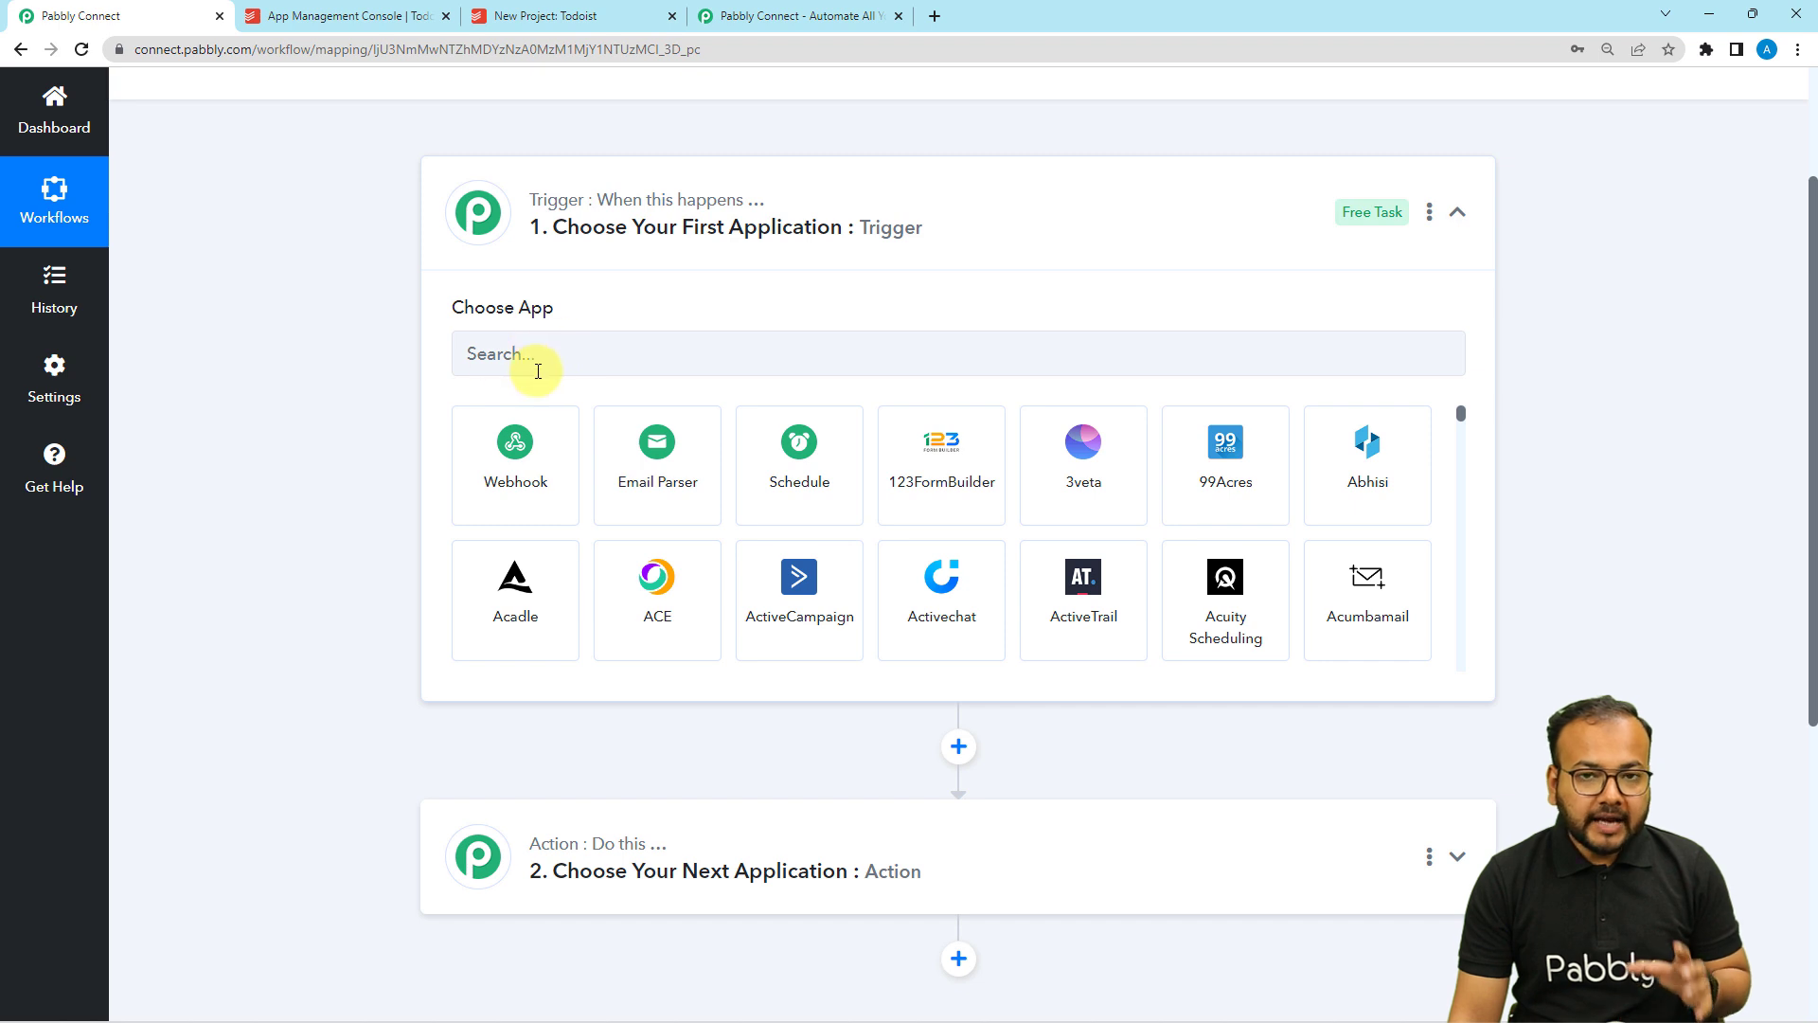
click(537, 372)
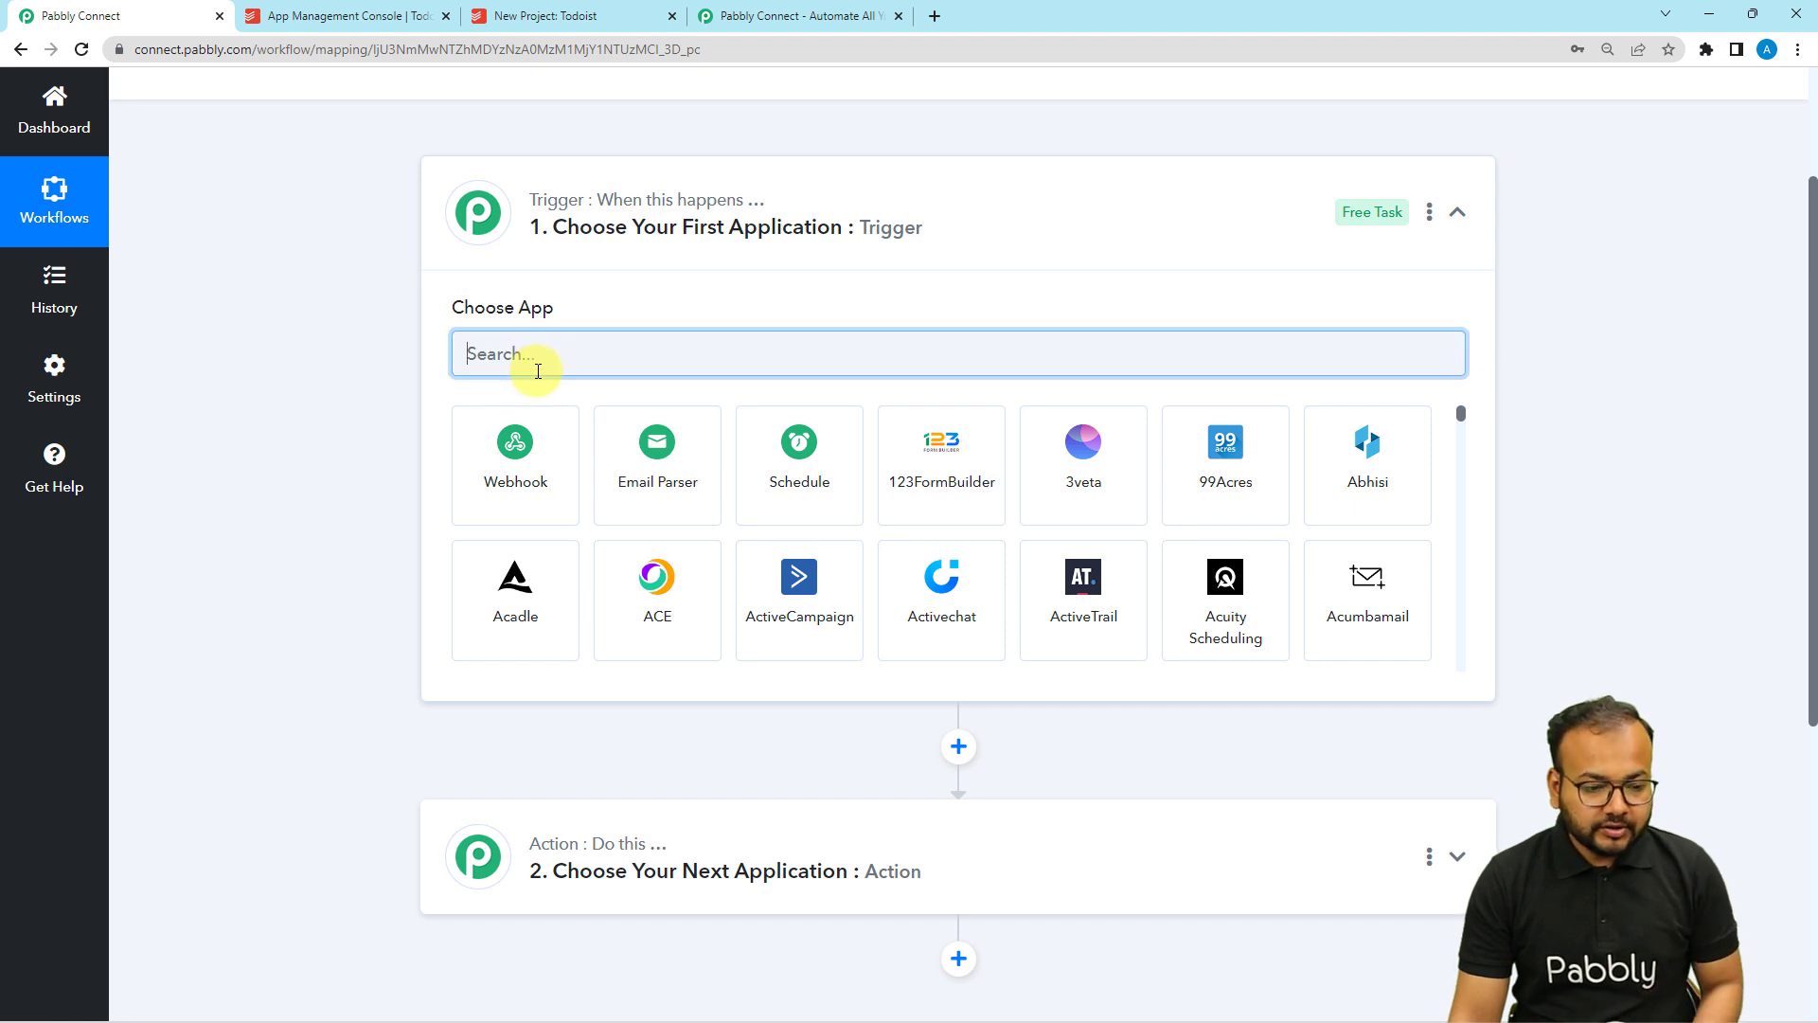
text(todo)
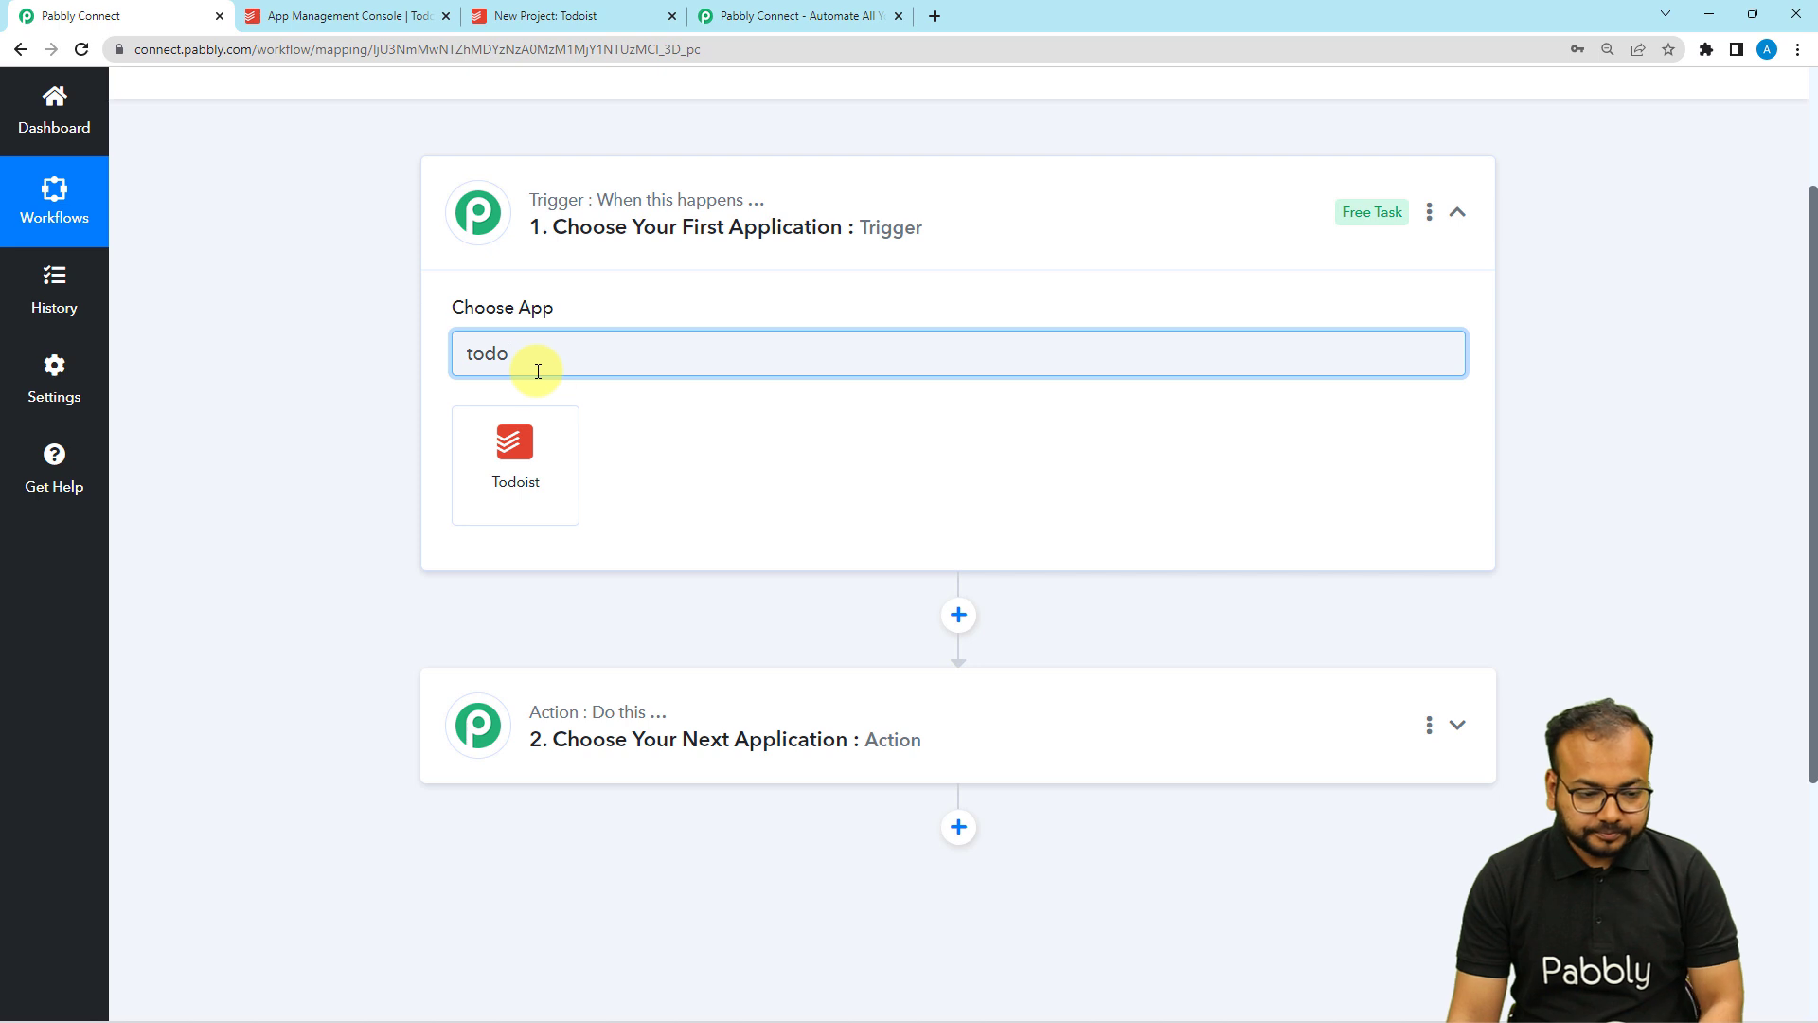
click(520, 458)
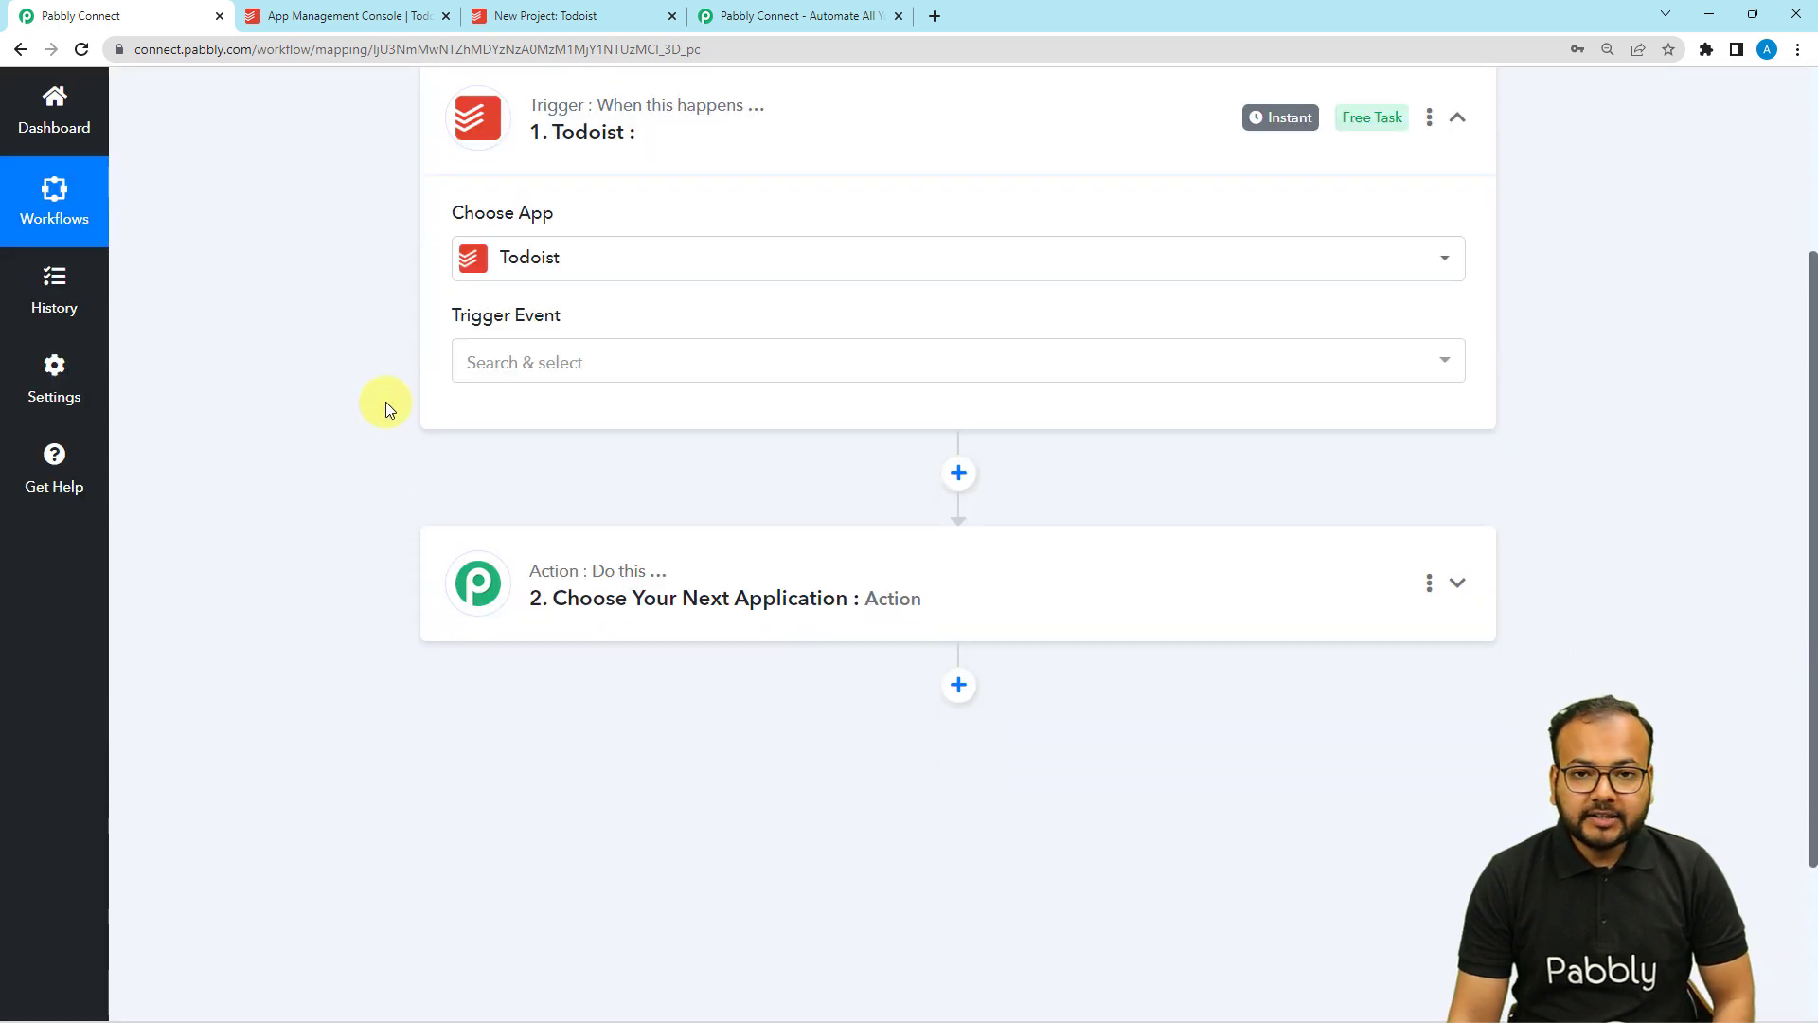
Set the Todoist trigger event to New Project and open Todoist's App Management Console.
click(502, 367)
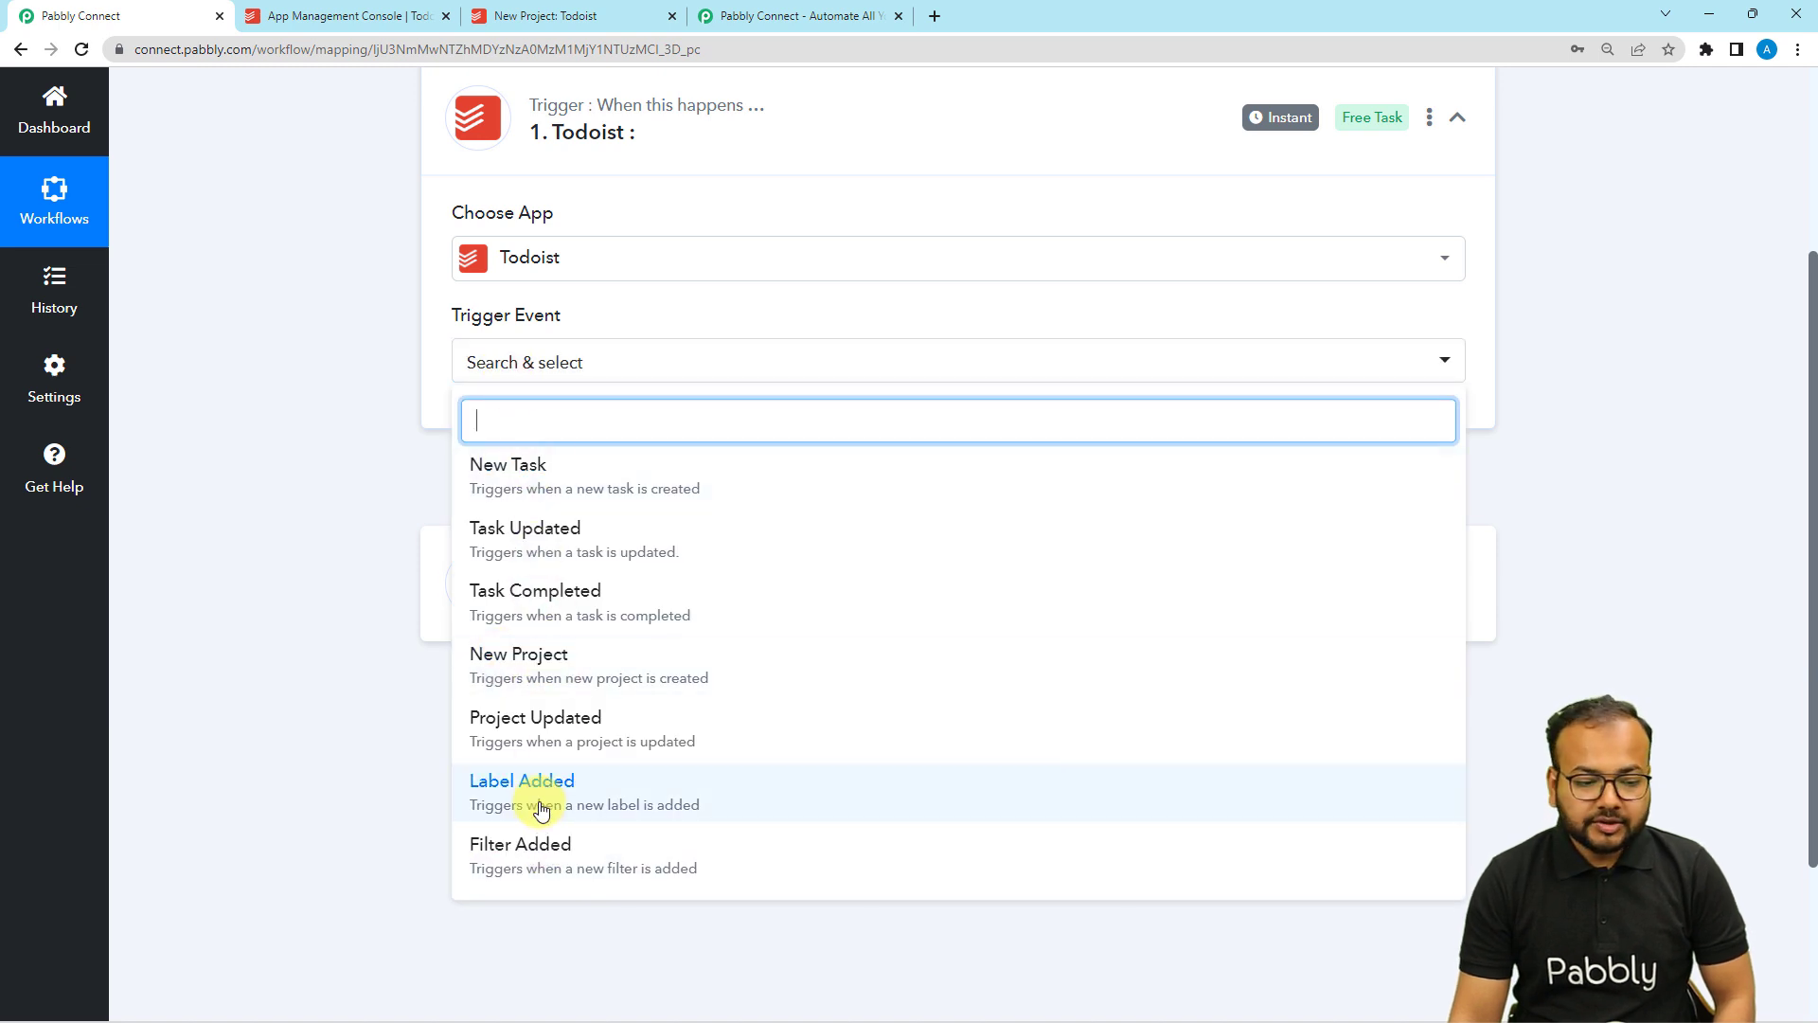
click(527, 678)
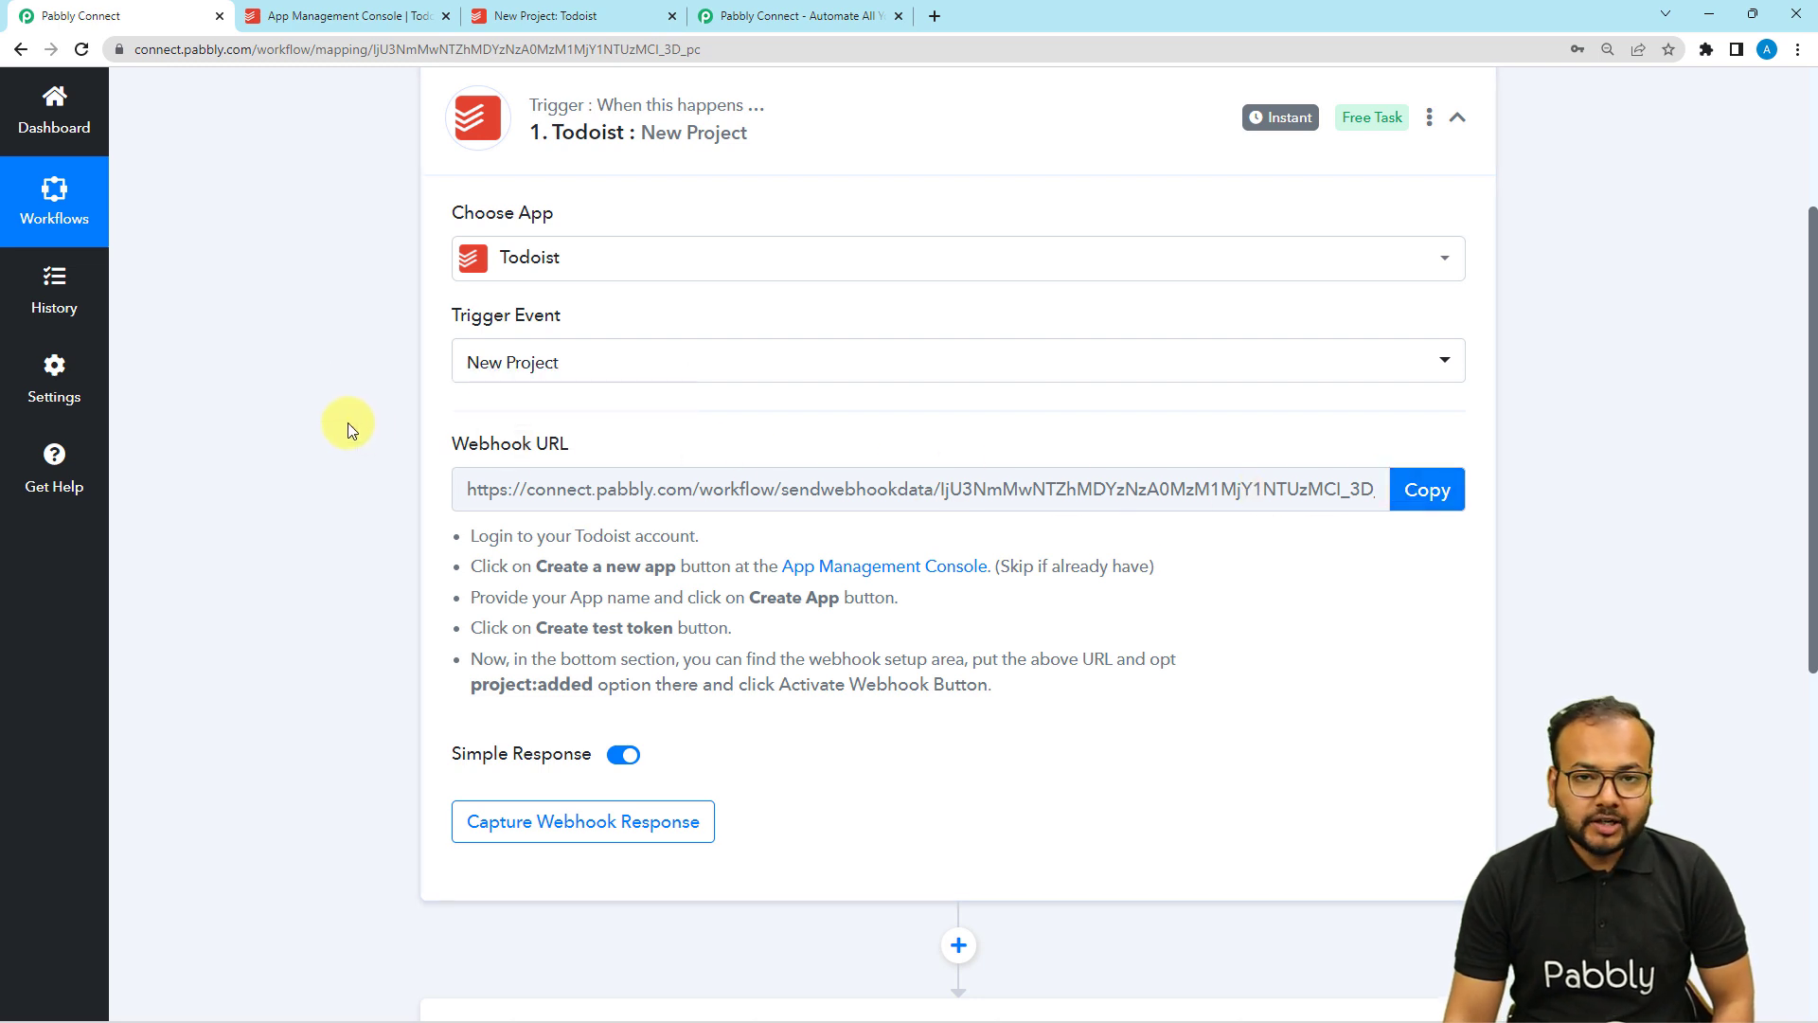
scroll(347, 429, down, 1)
scroll(346, 429, down, 1)
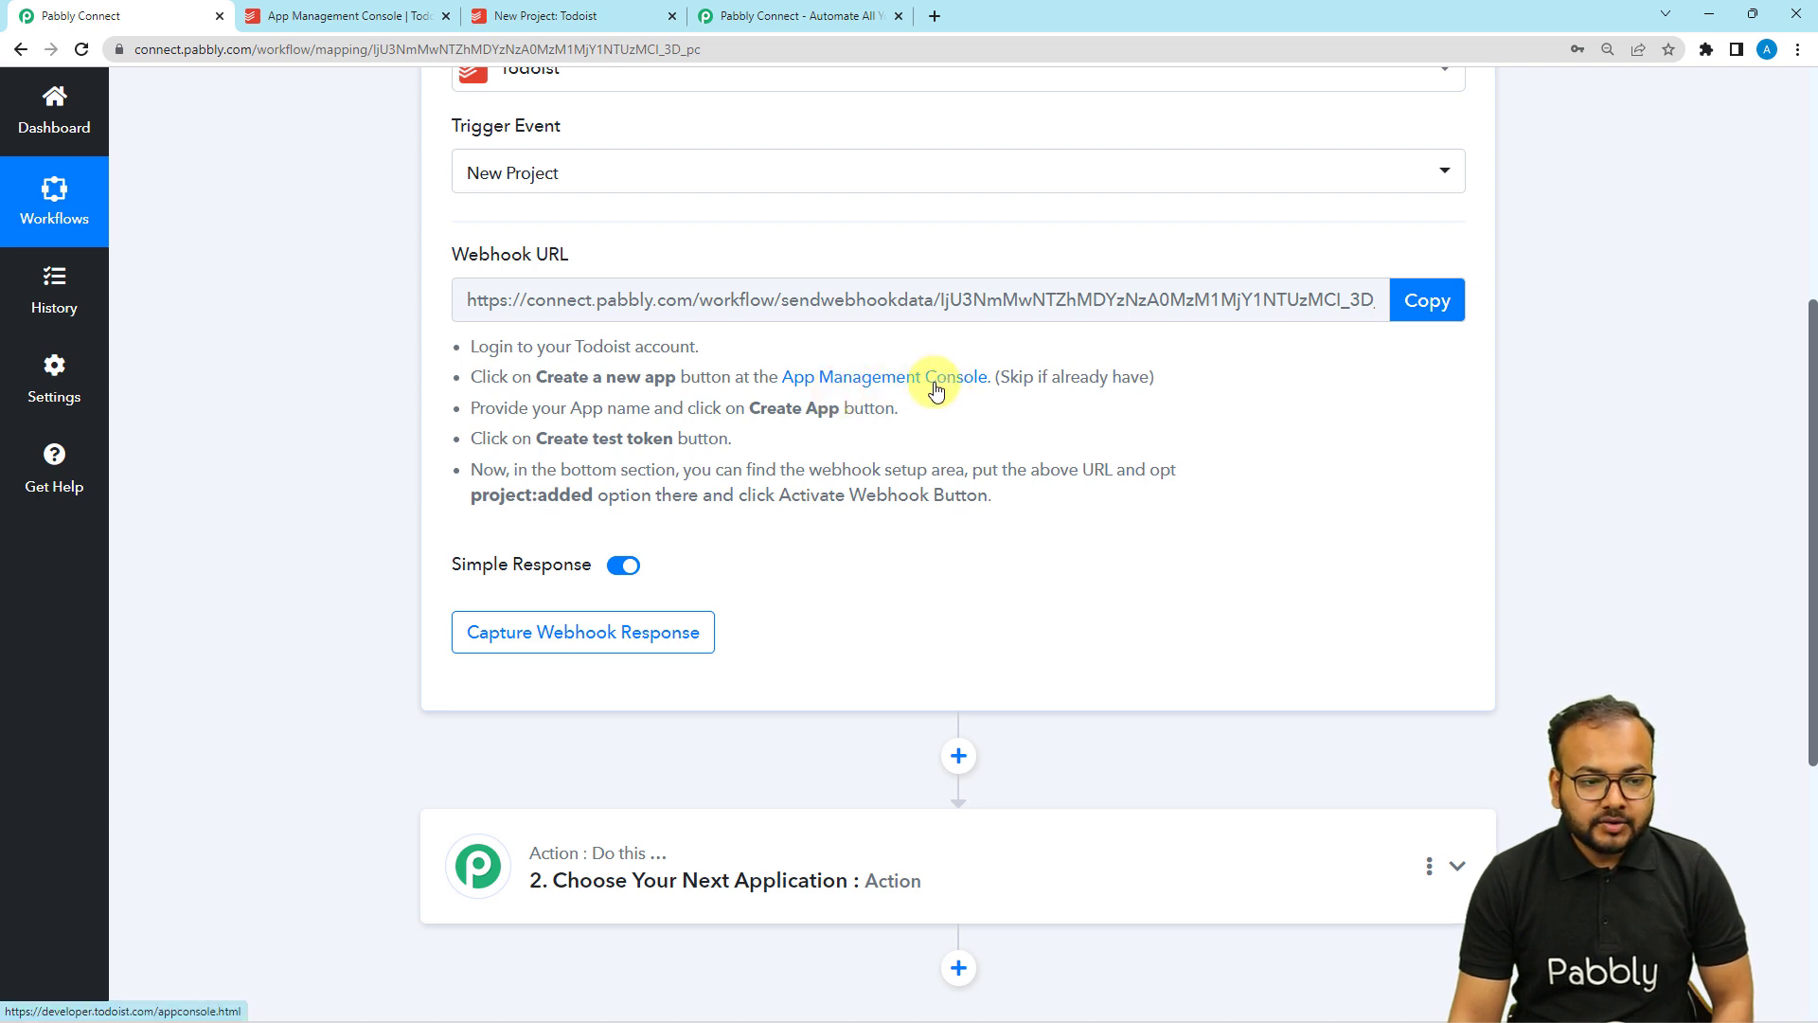
click(863, 384)
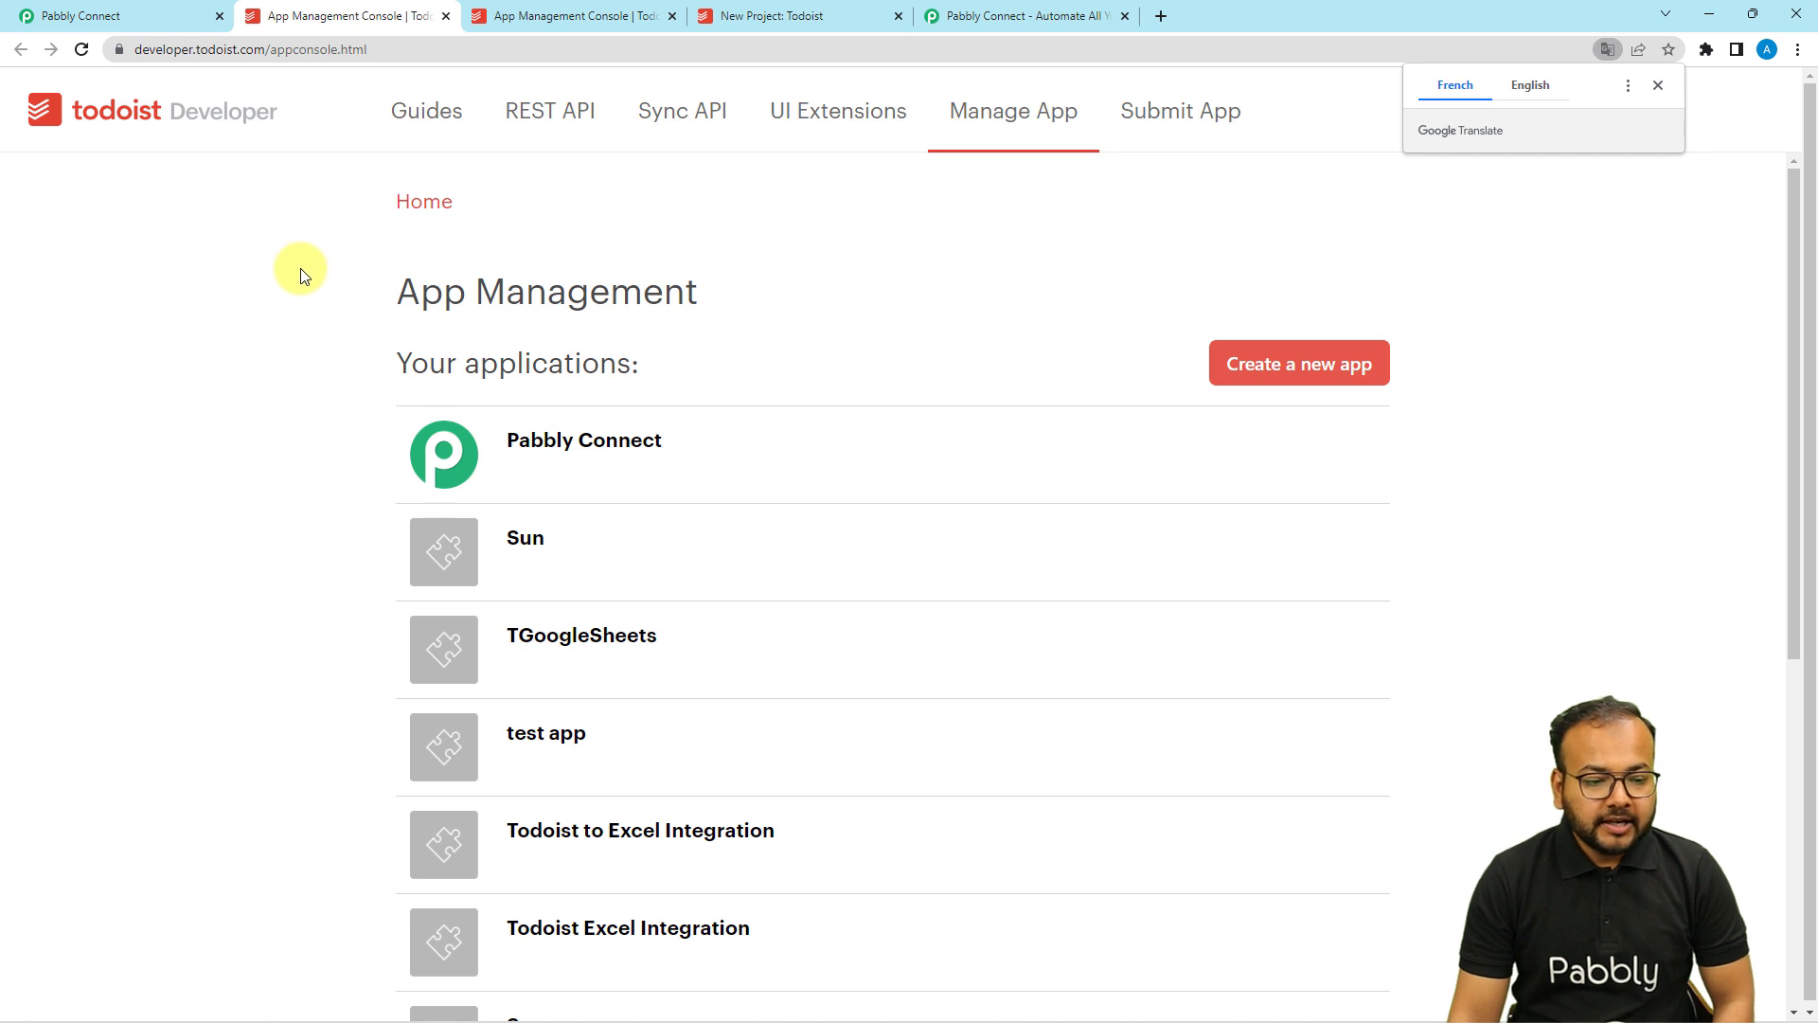
Create a new Todoist developer app named 'Test App'.
click(1317, 367)
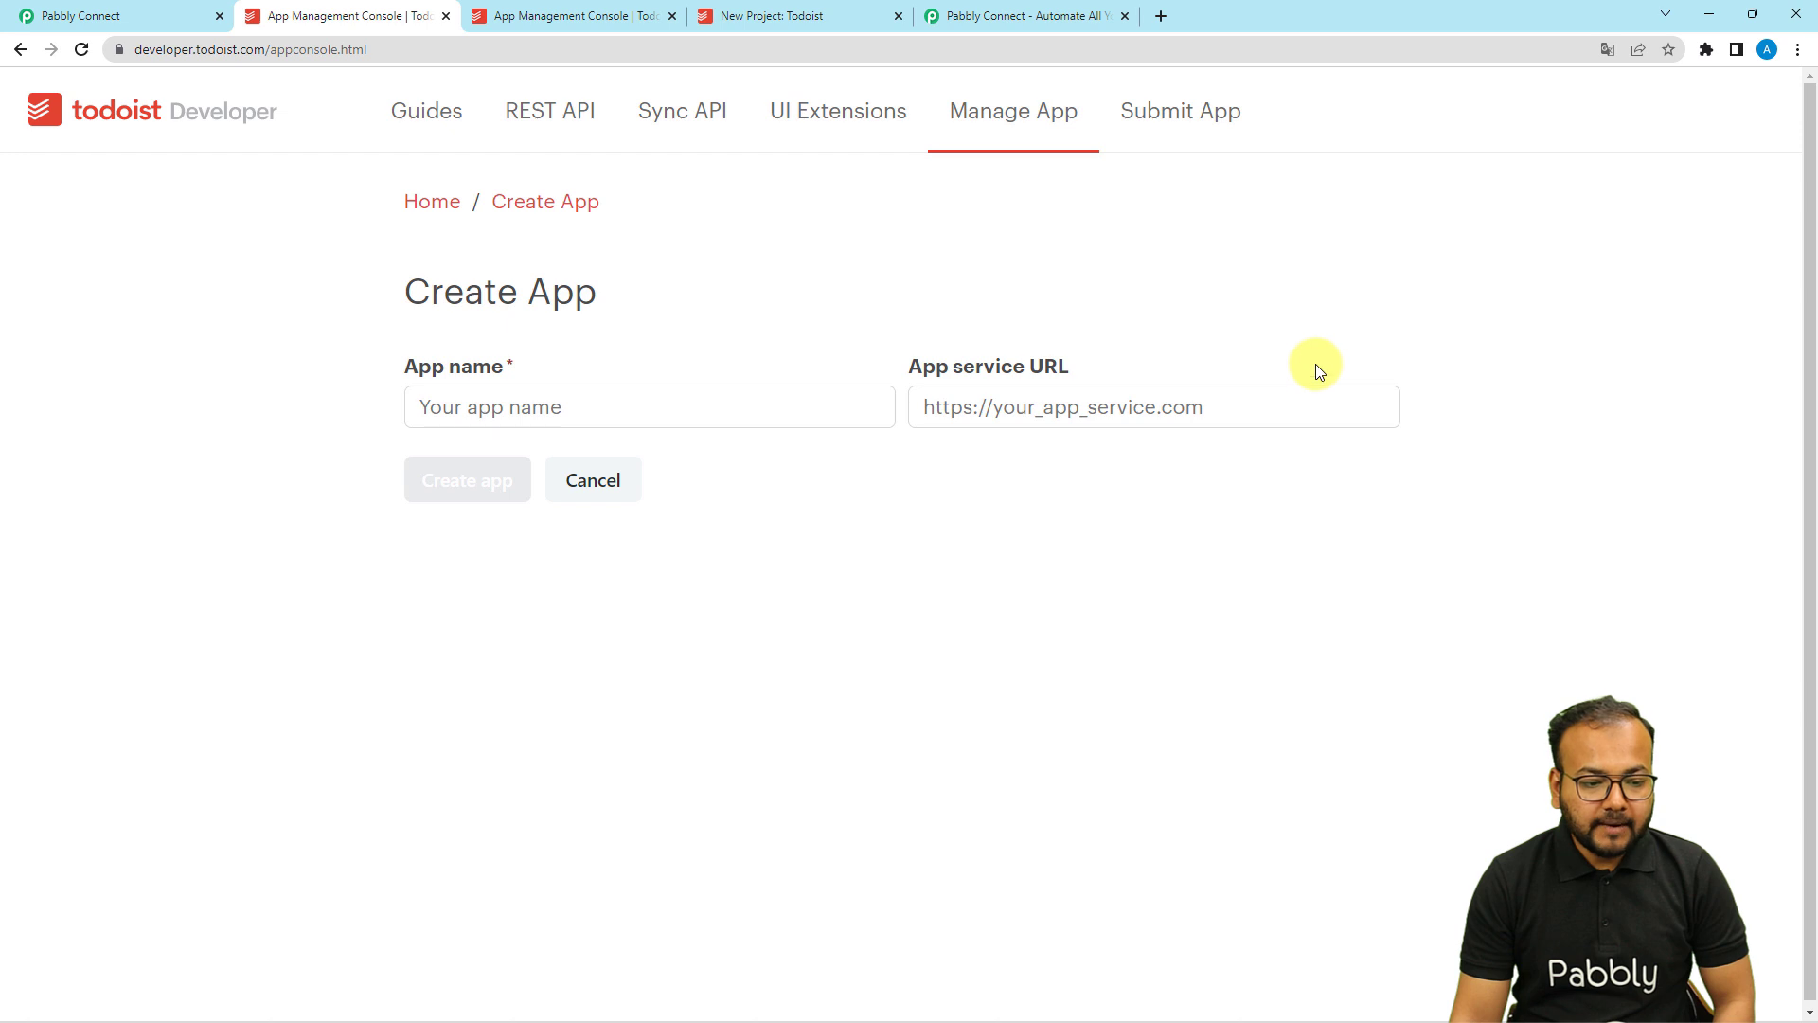
click(748, 413)
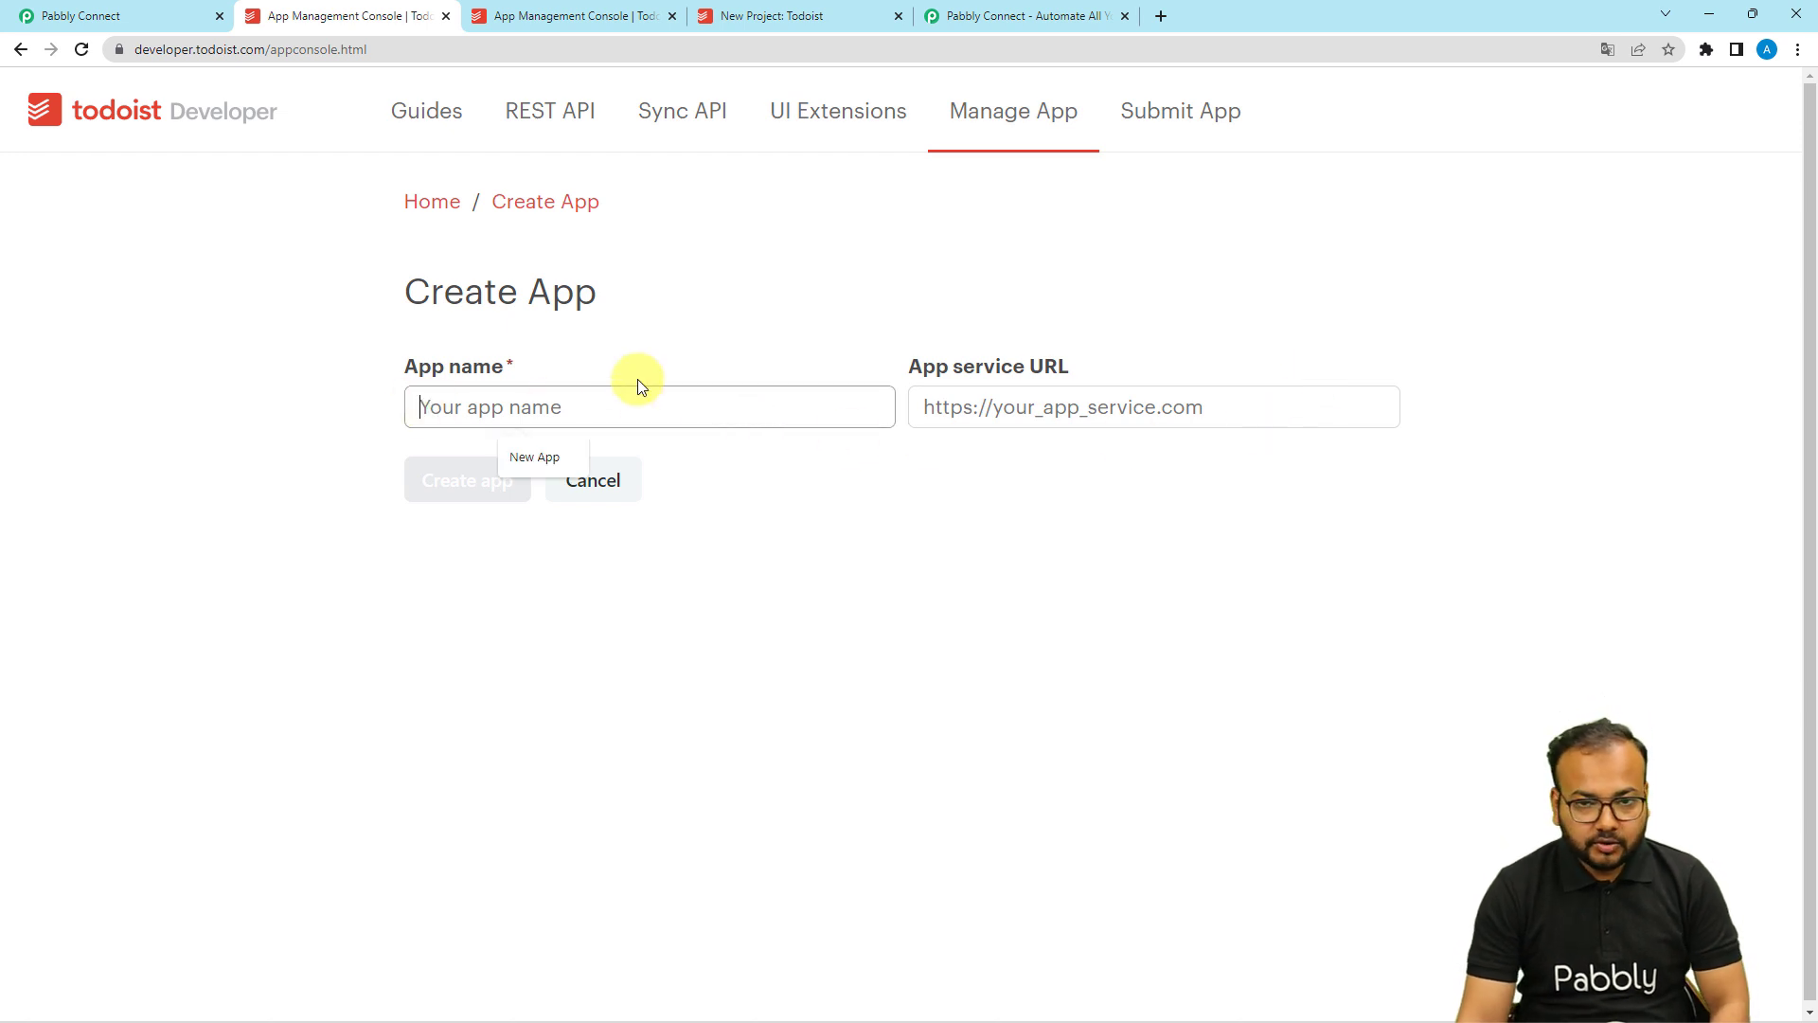
text(T)
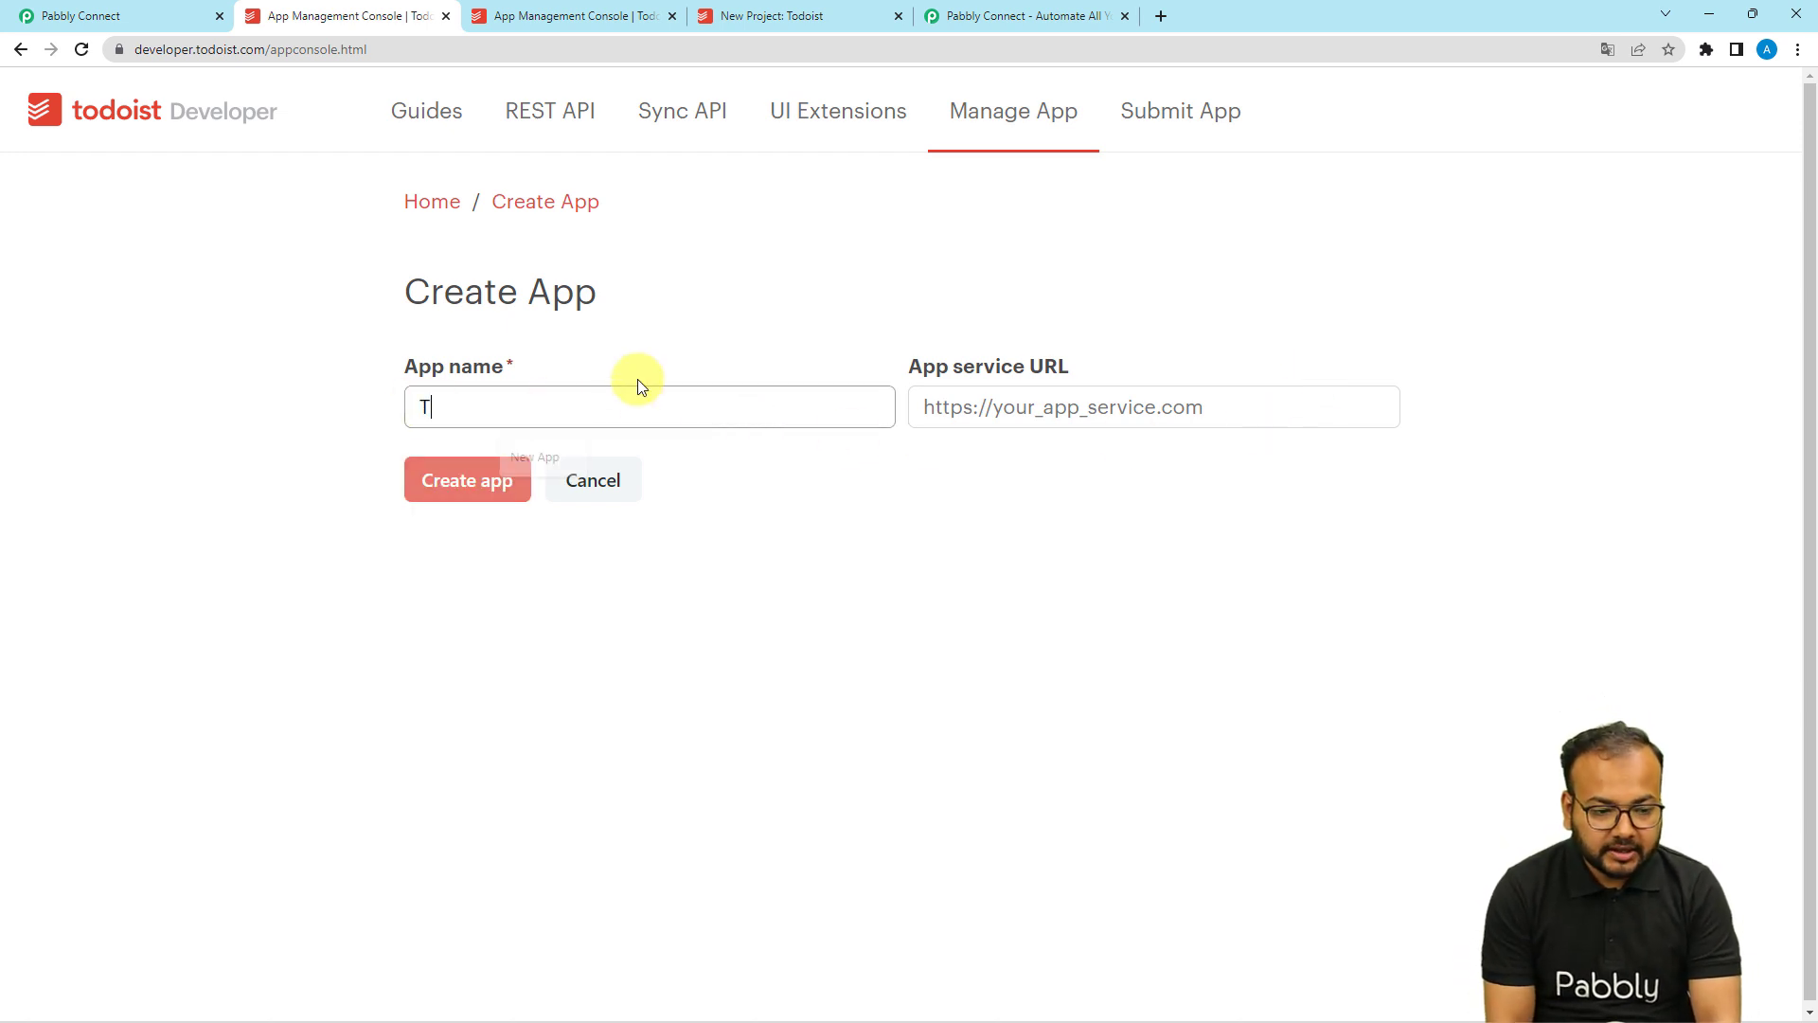
text(est App)
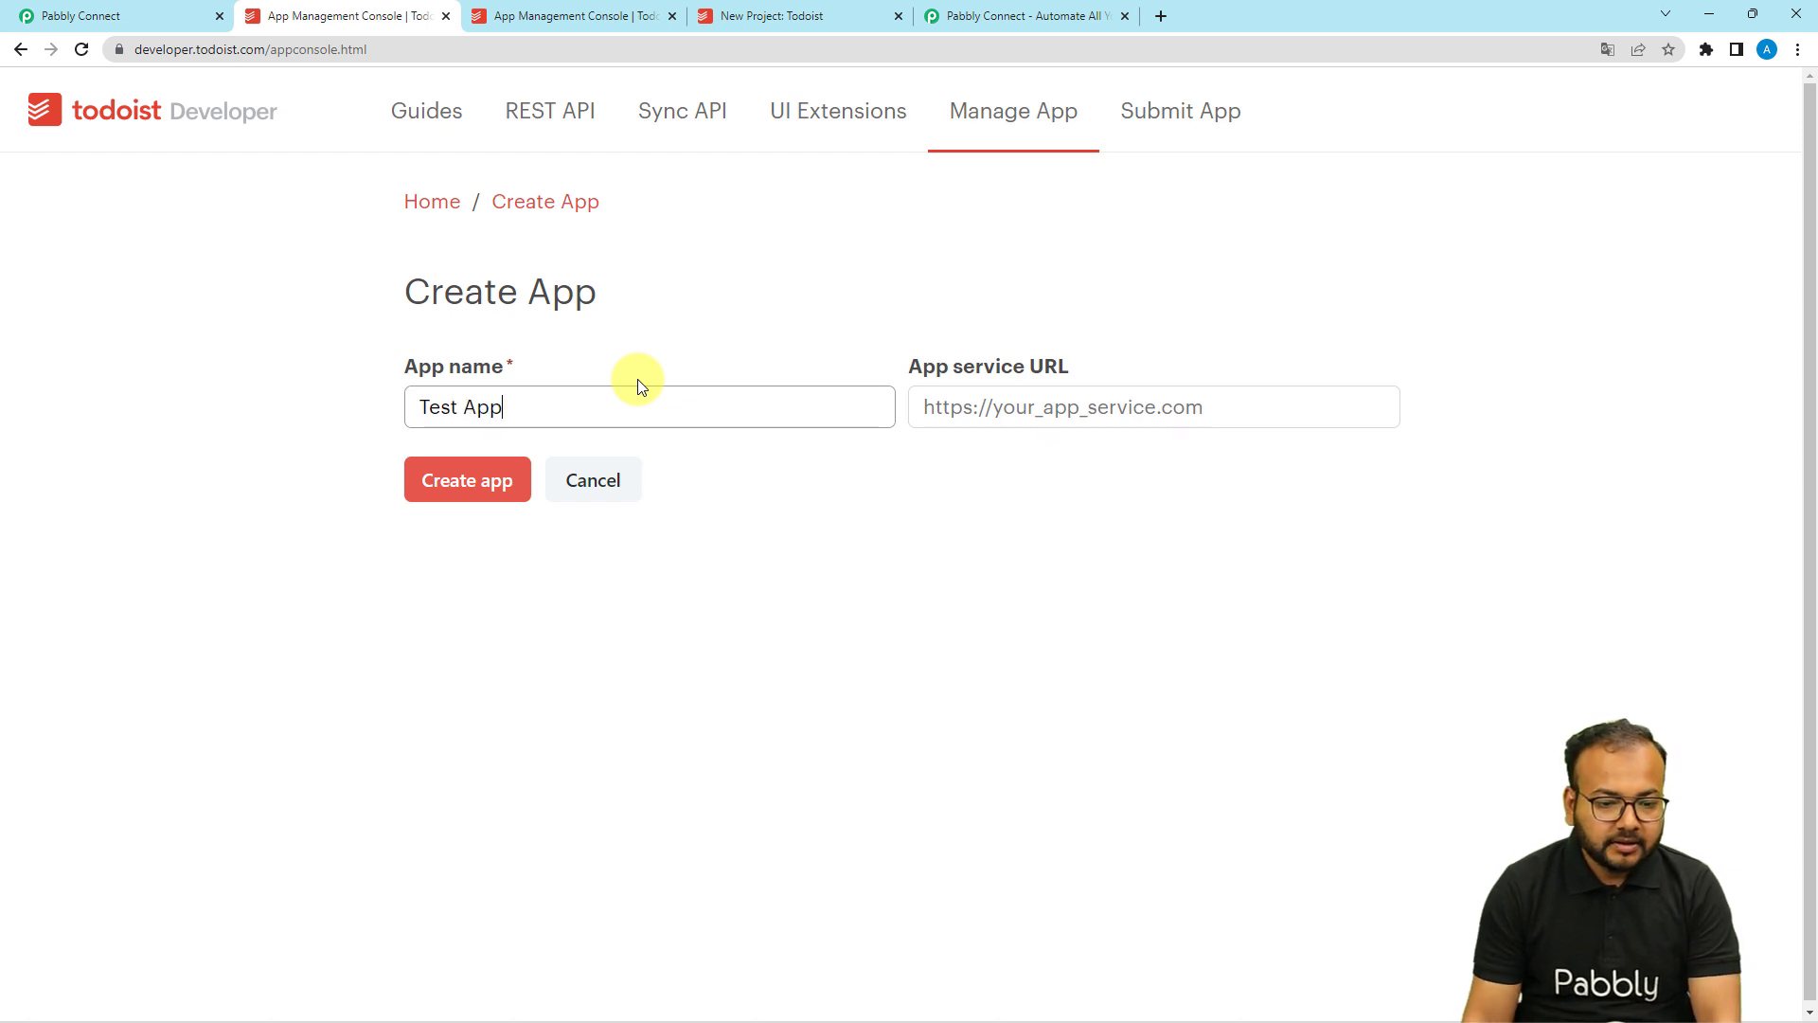
click(446, 502)
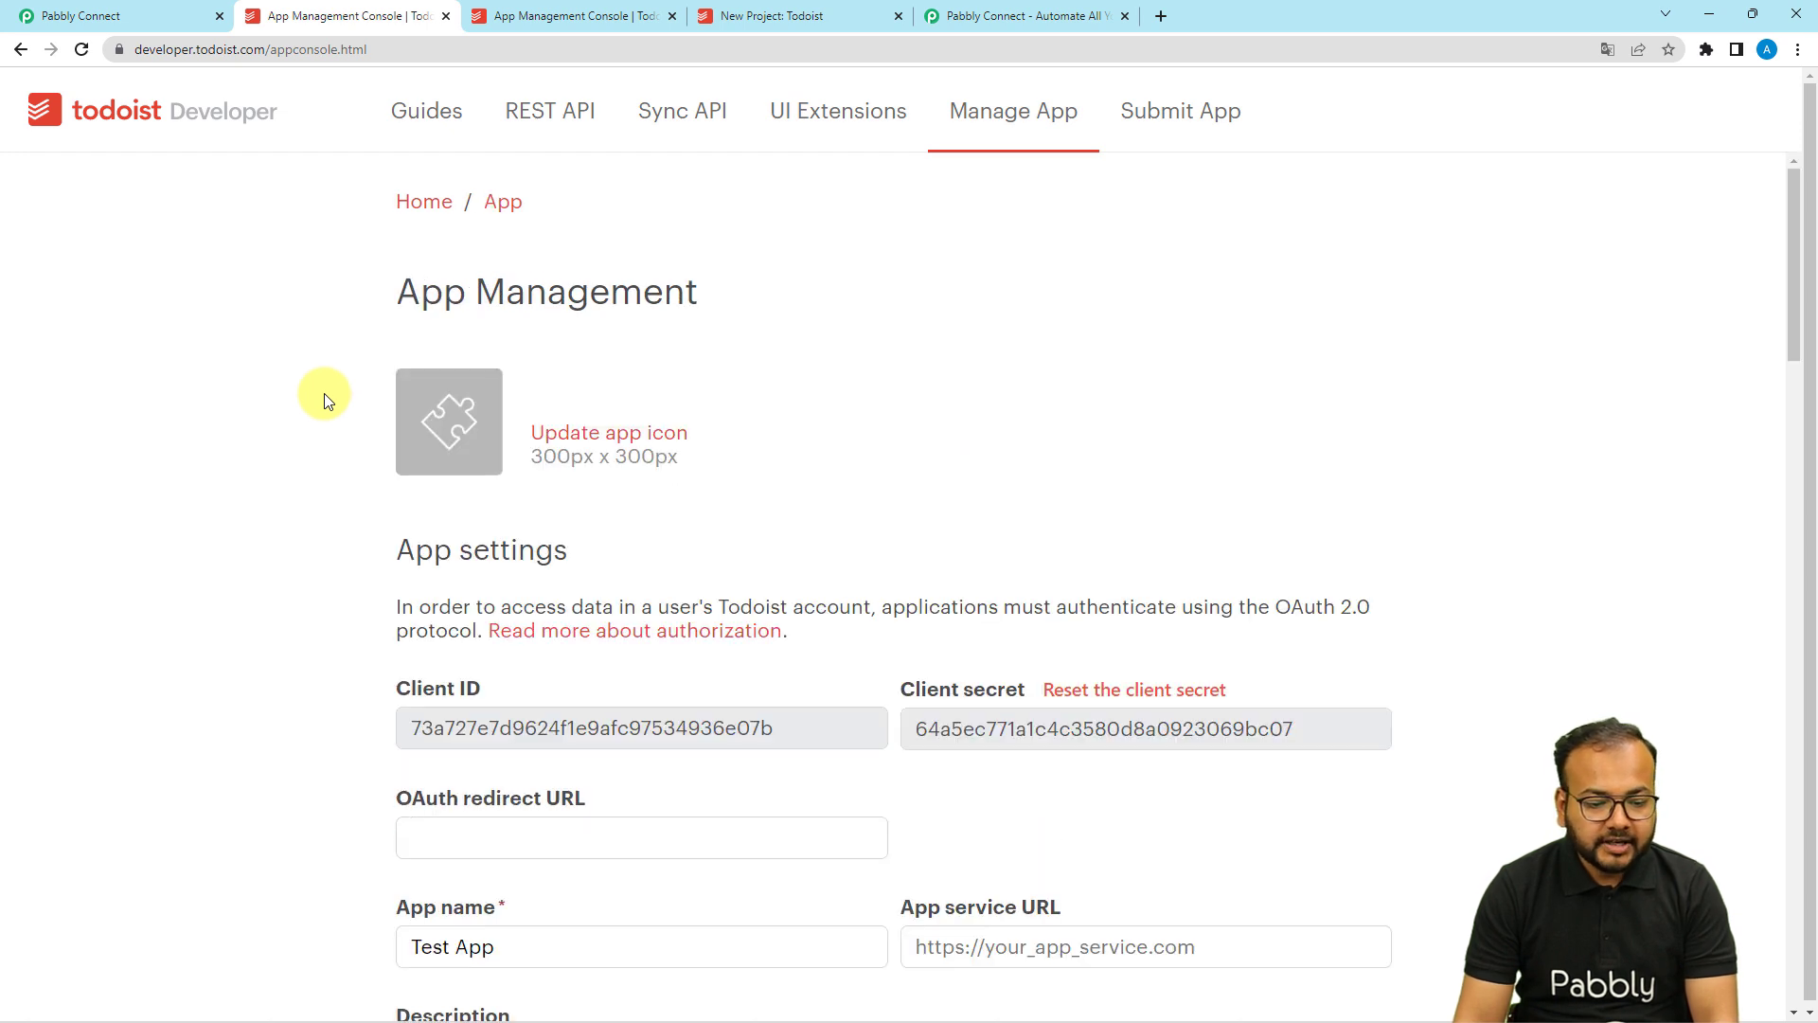
Generate a test access token for Test App and switch back to the Pabbly workflow.
scroll(324, 393, down, 5)
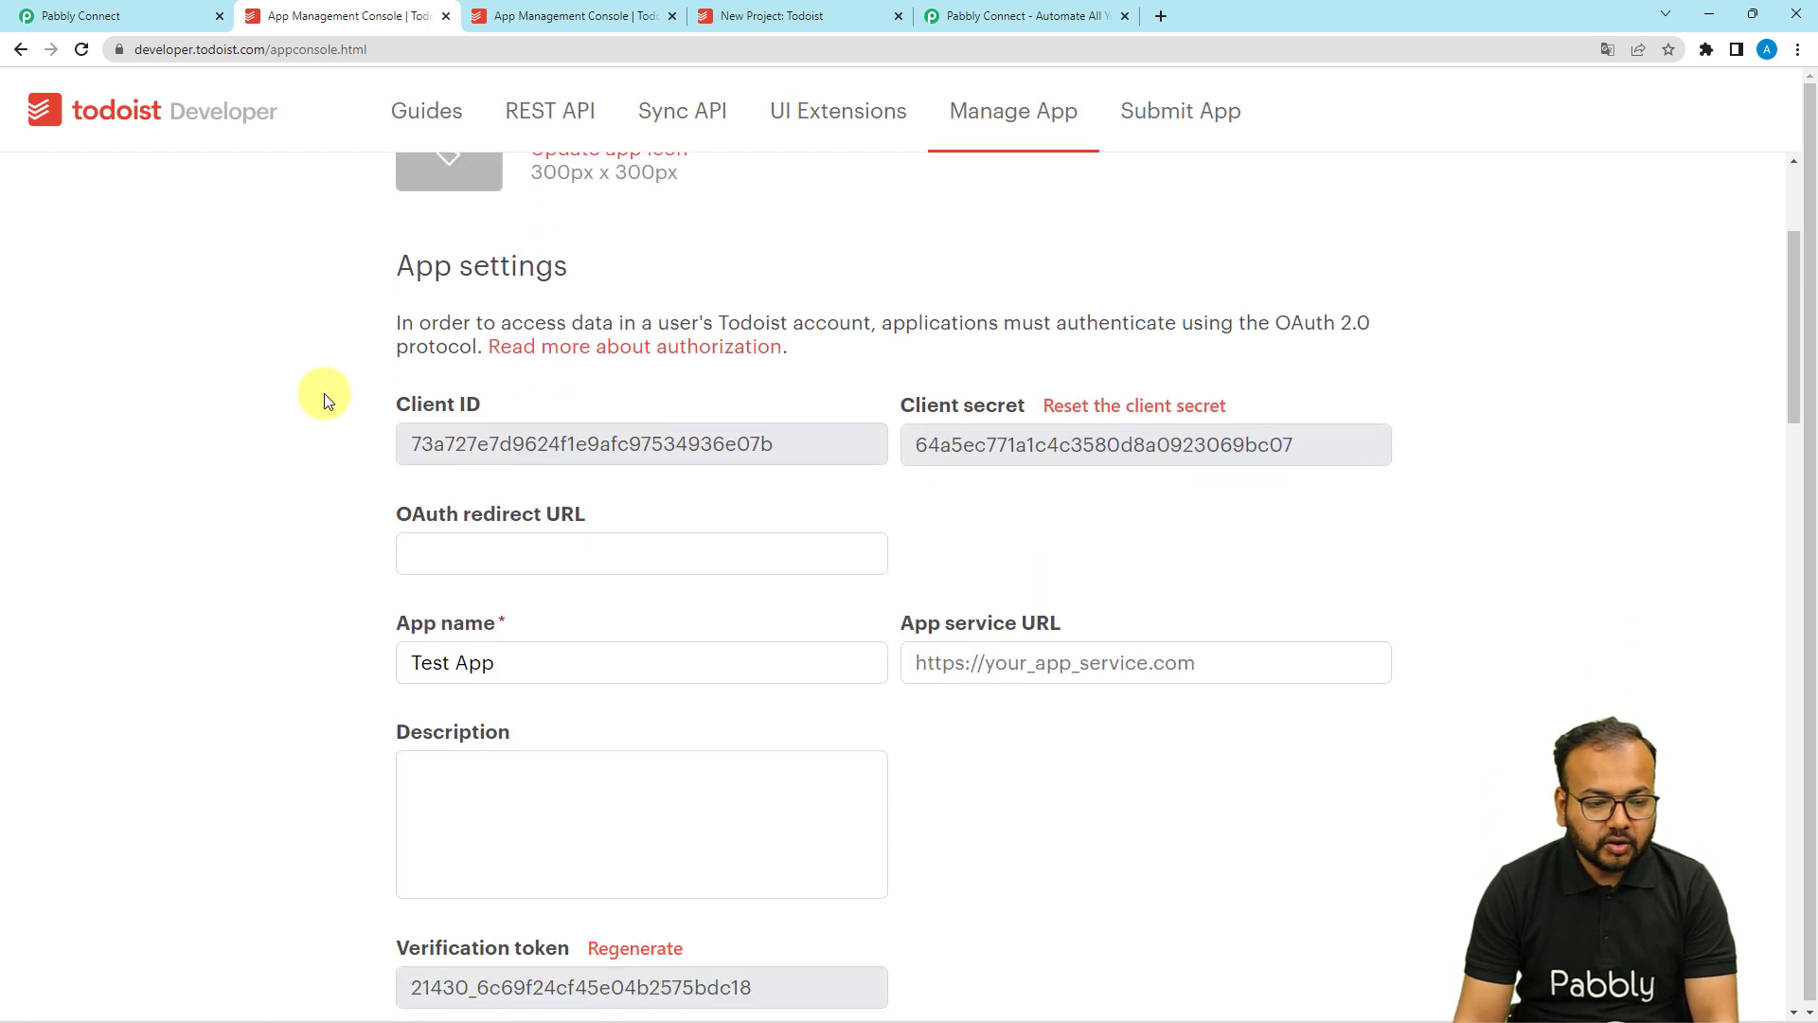
scroll(324, 394, down, 1)
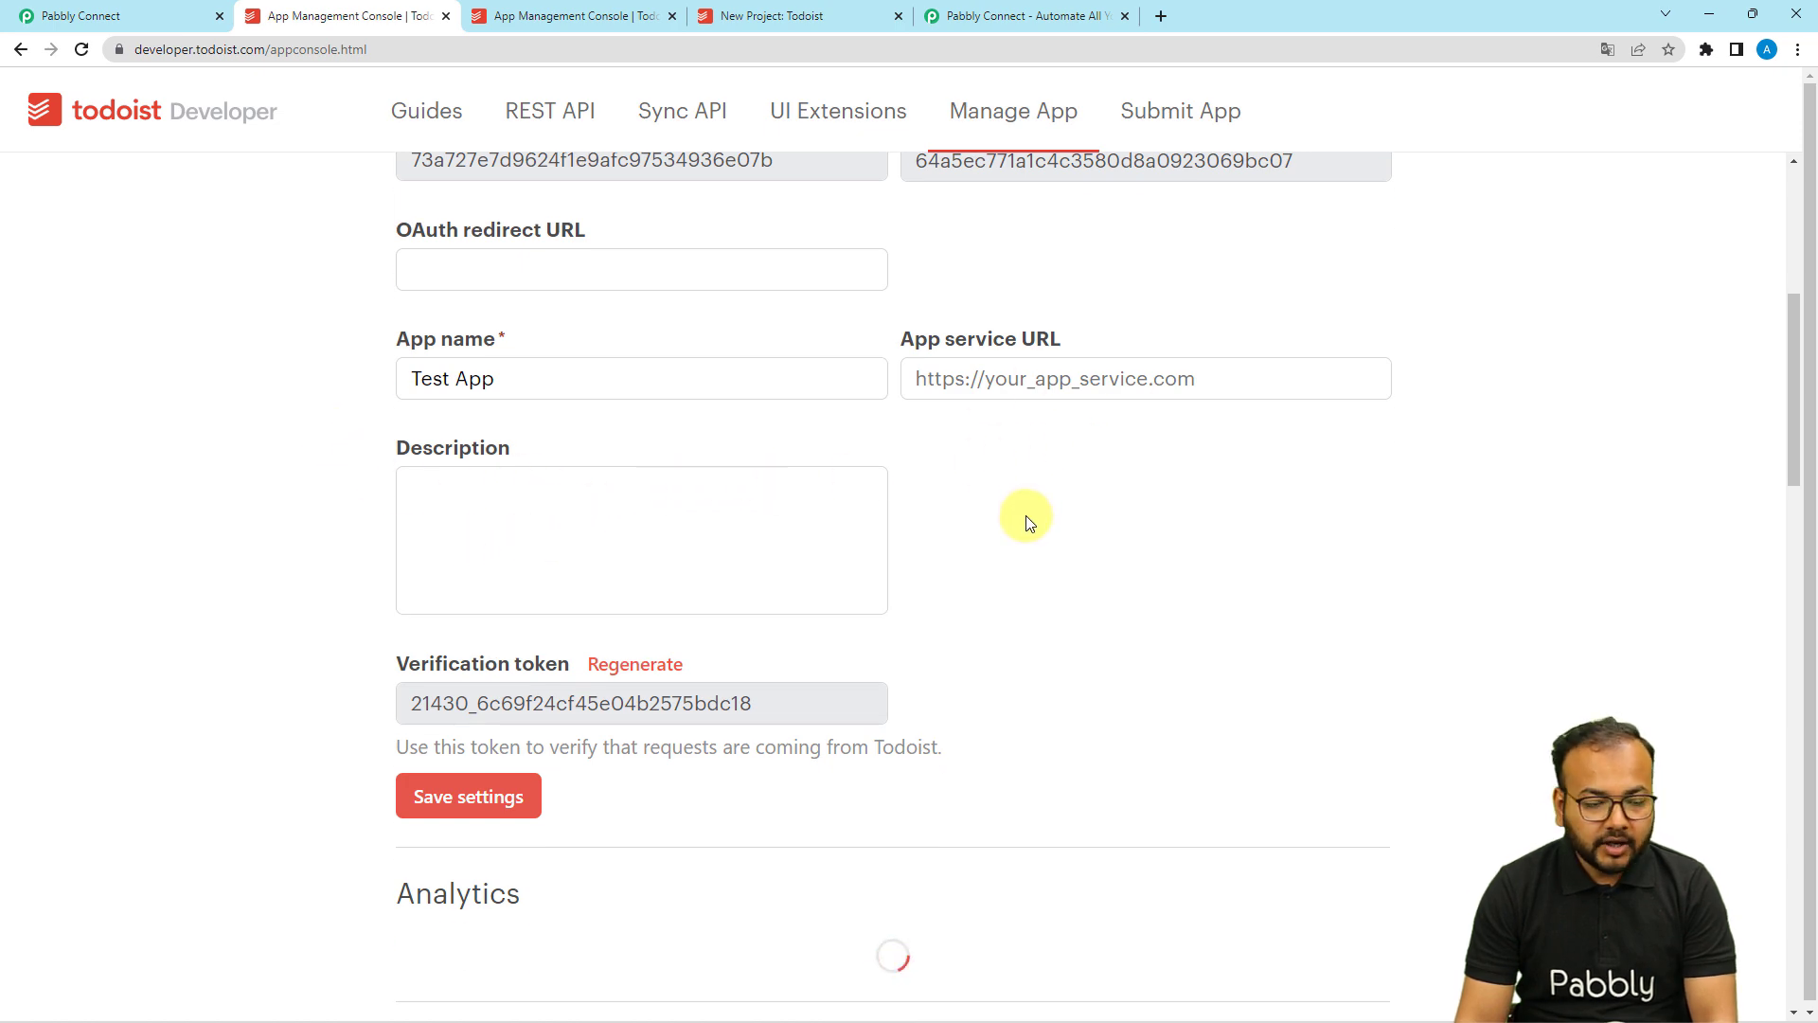
scroll(289, 502, down, 5)
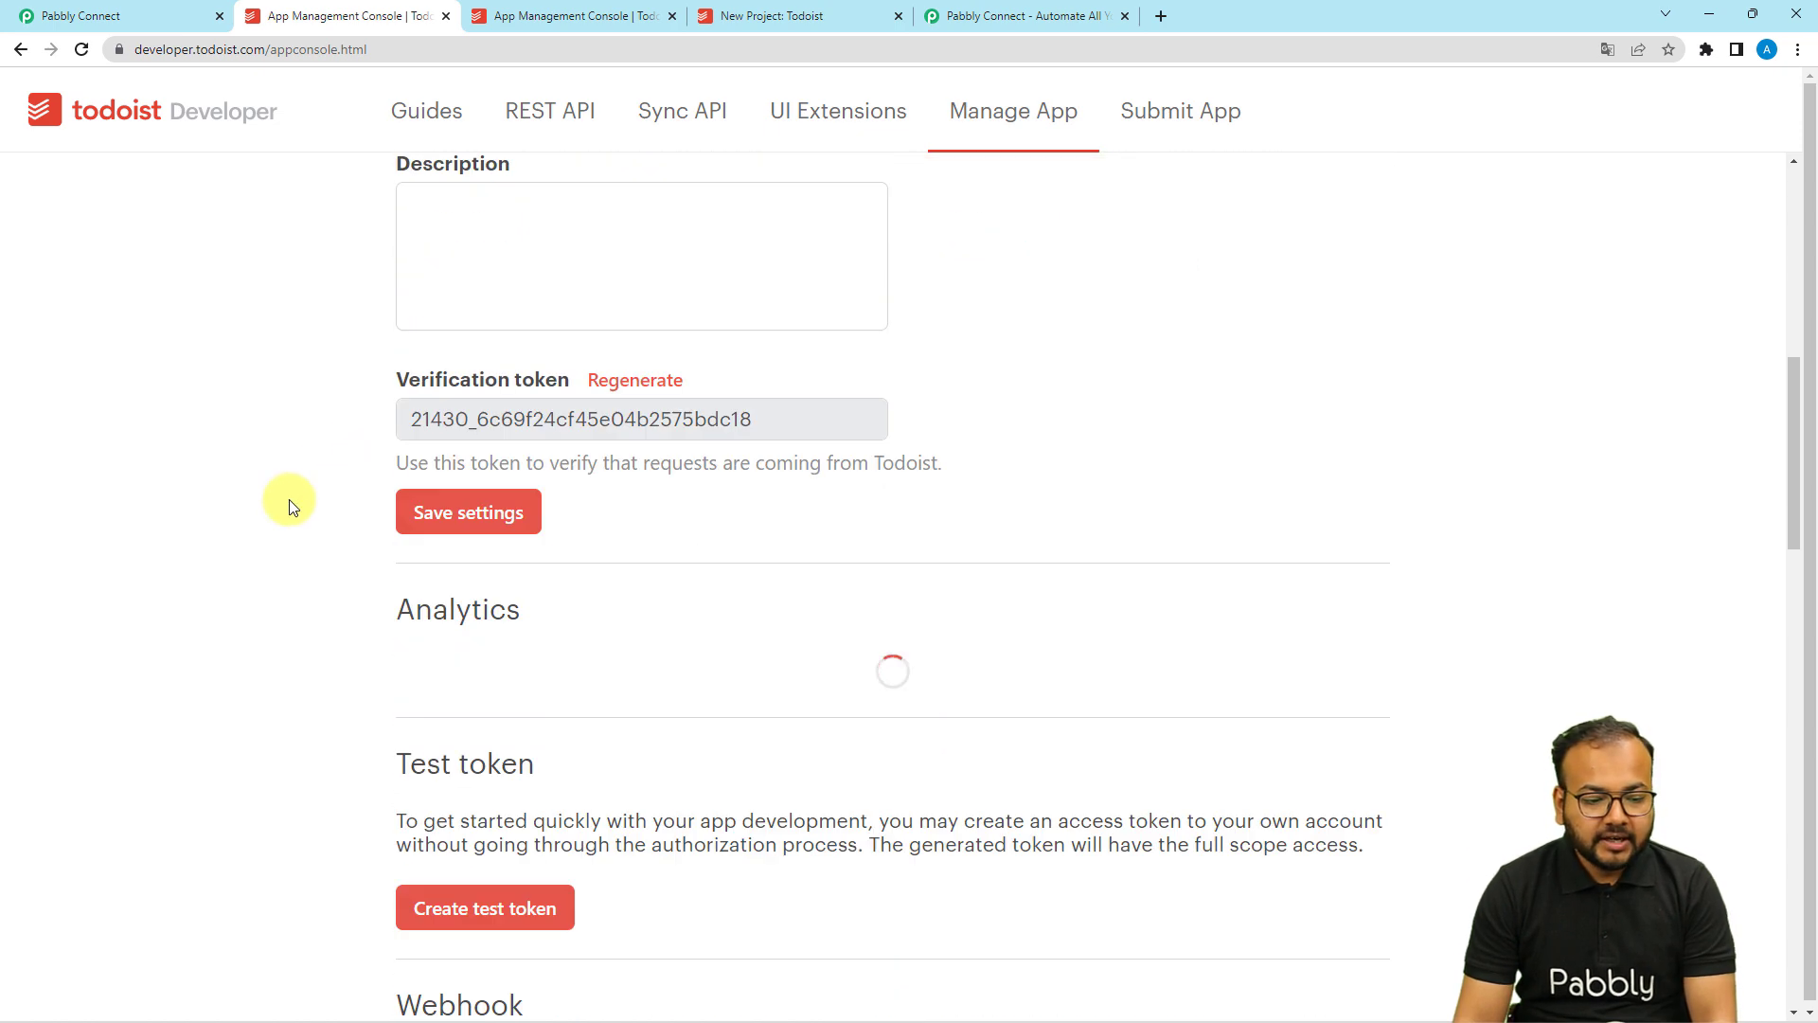
scroll(289, 502, down, 3)
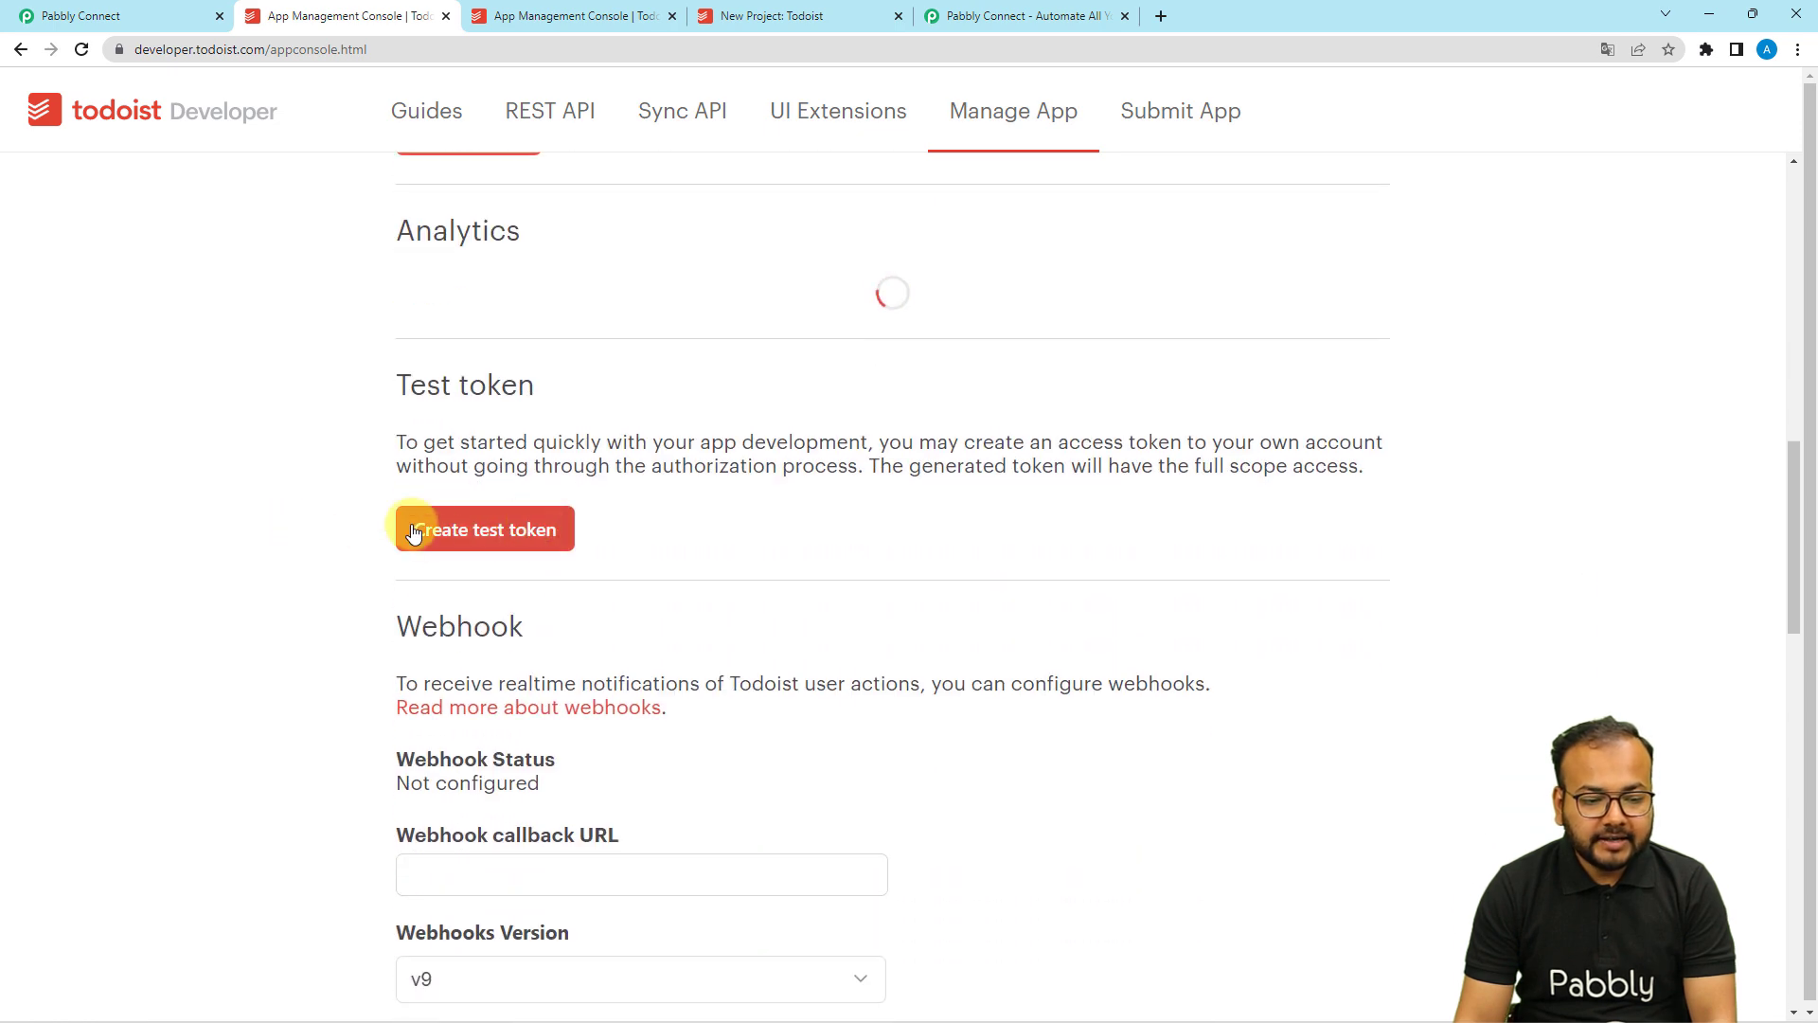
click(457, 545)
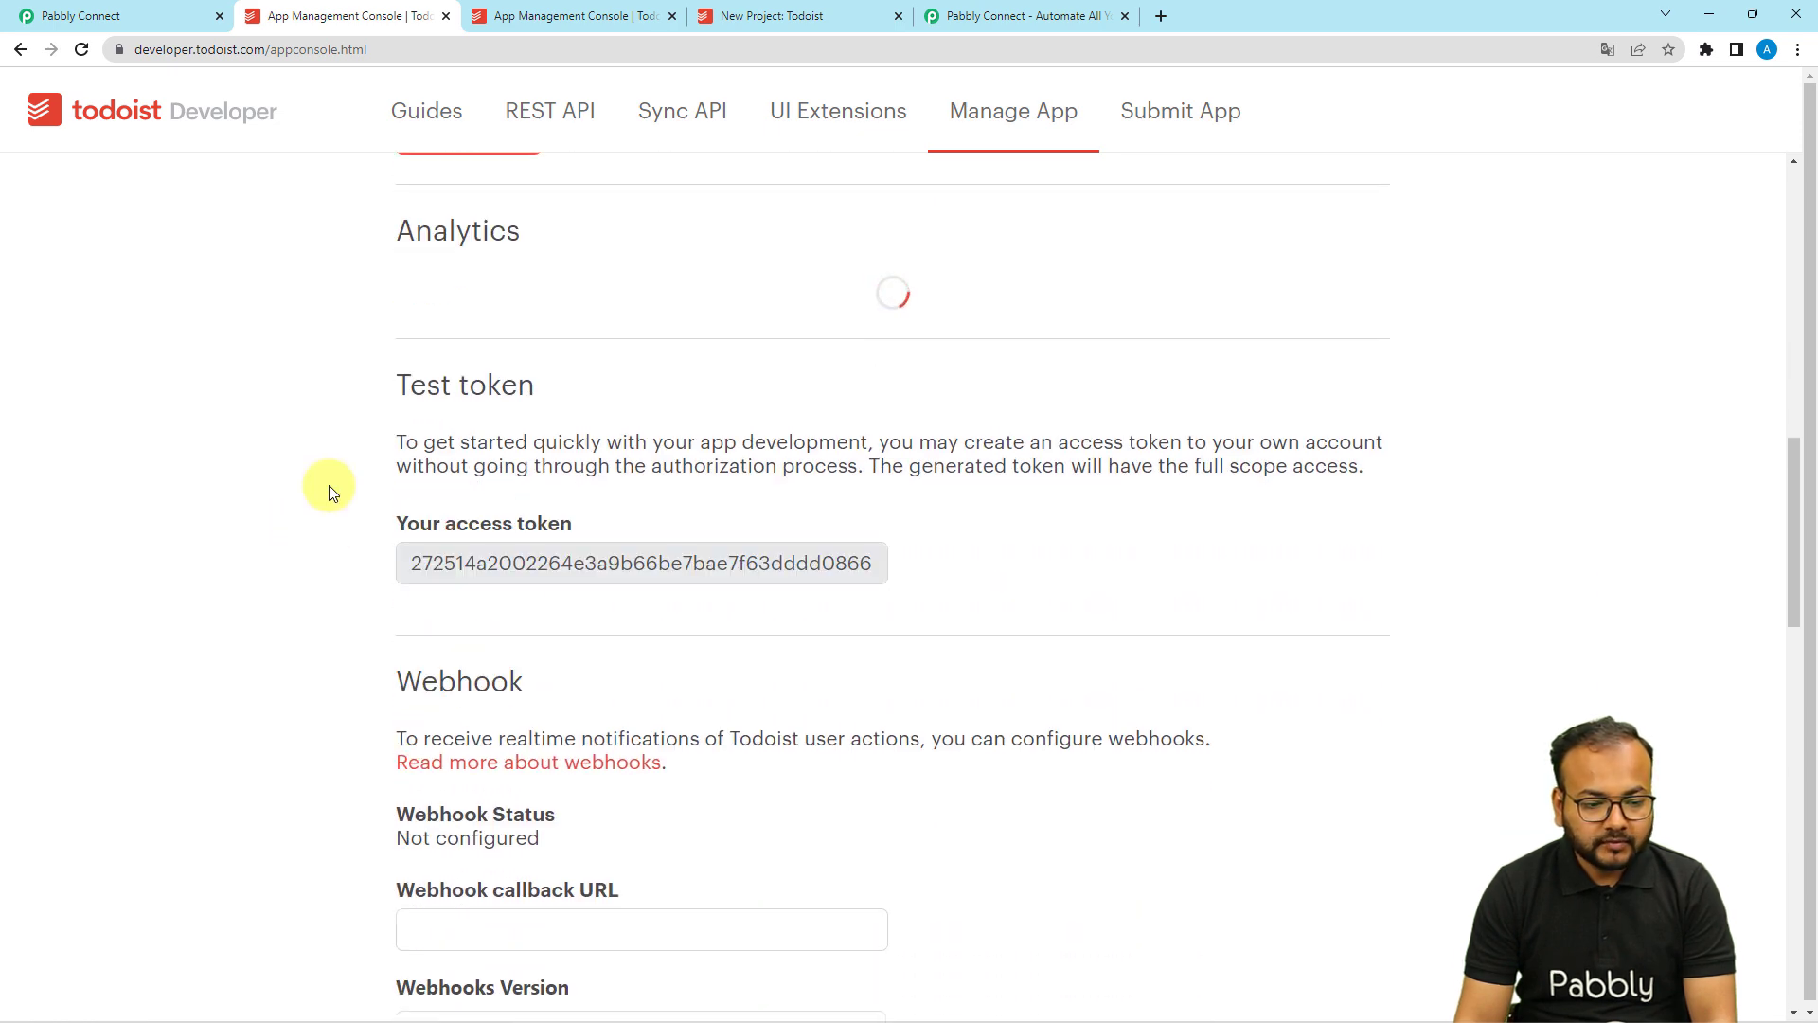
scroll(328, 485, down, 5)
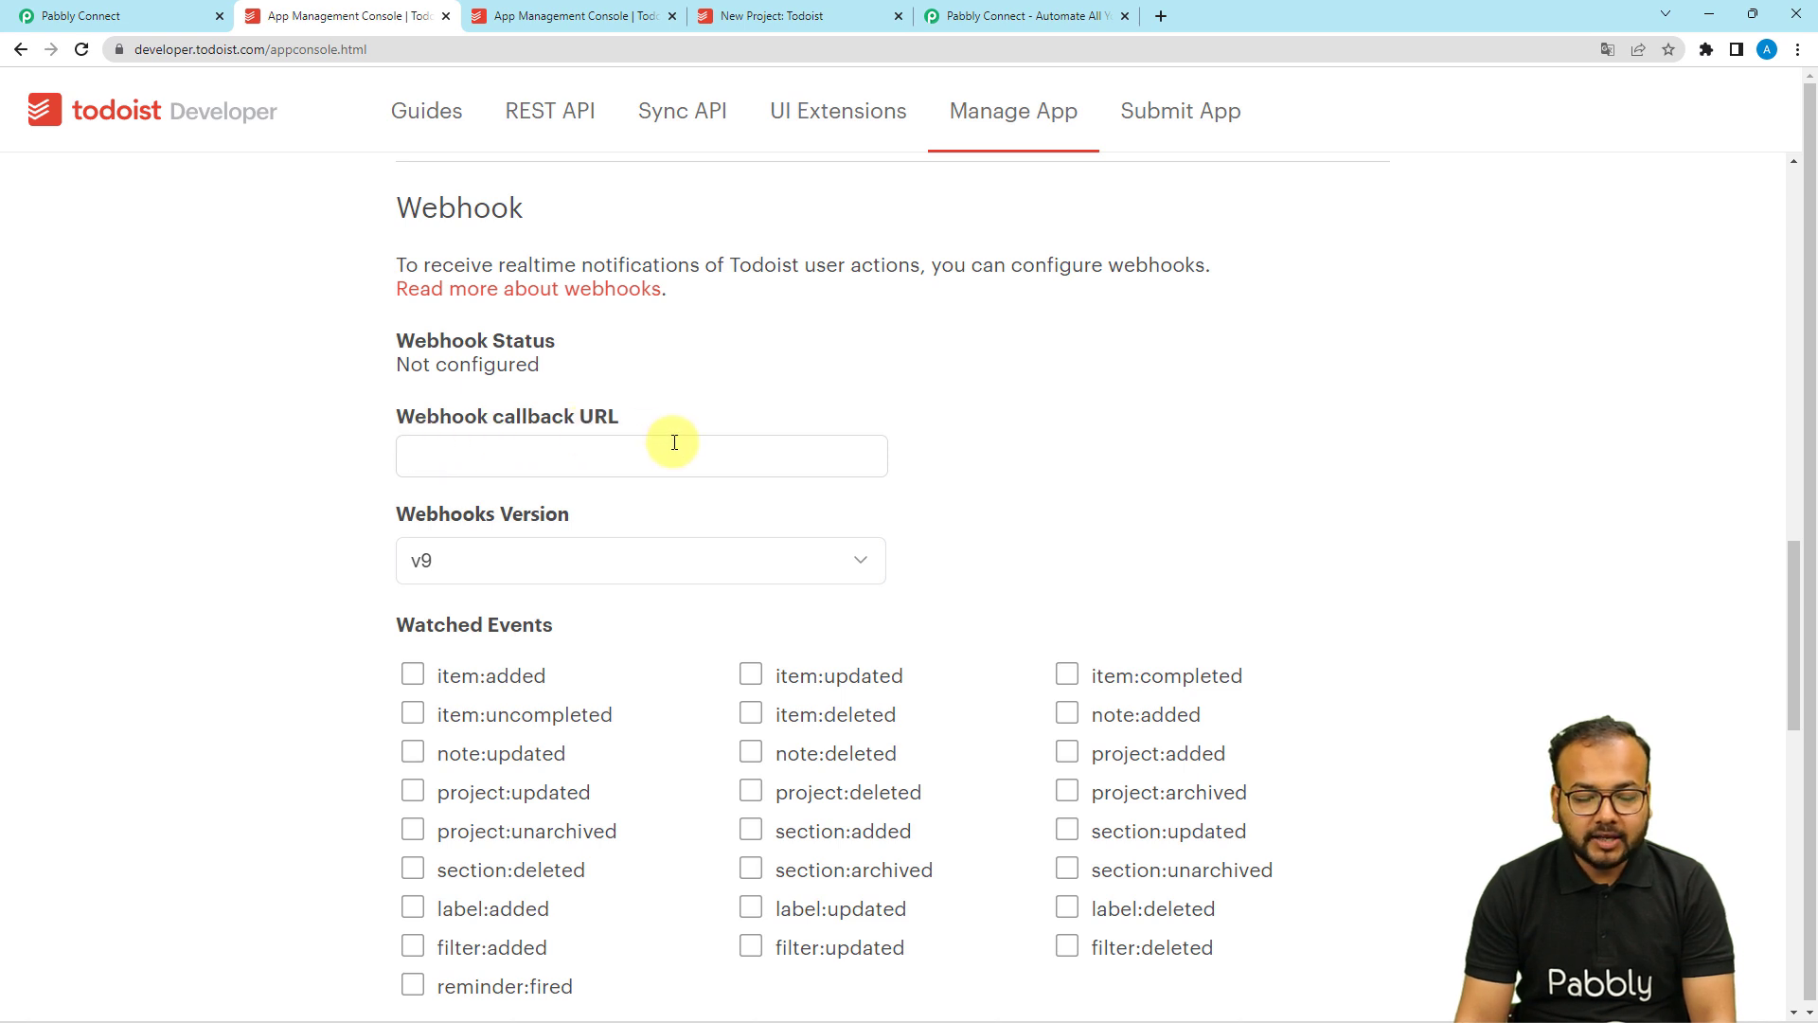
click(152, 10)
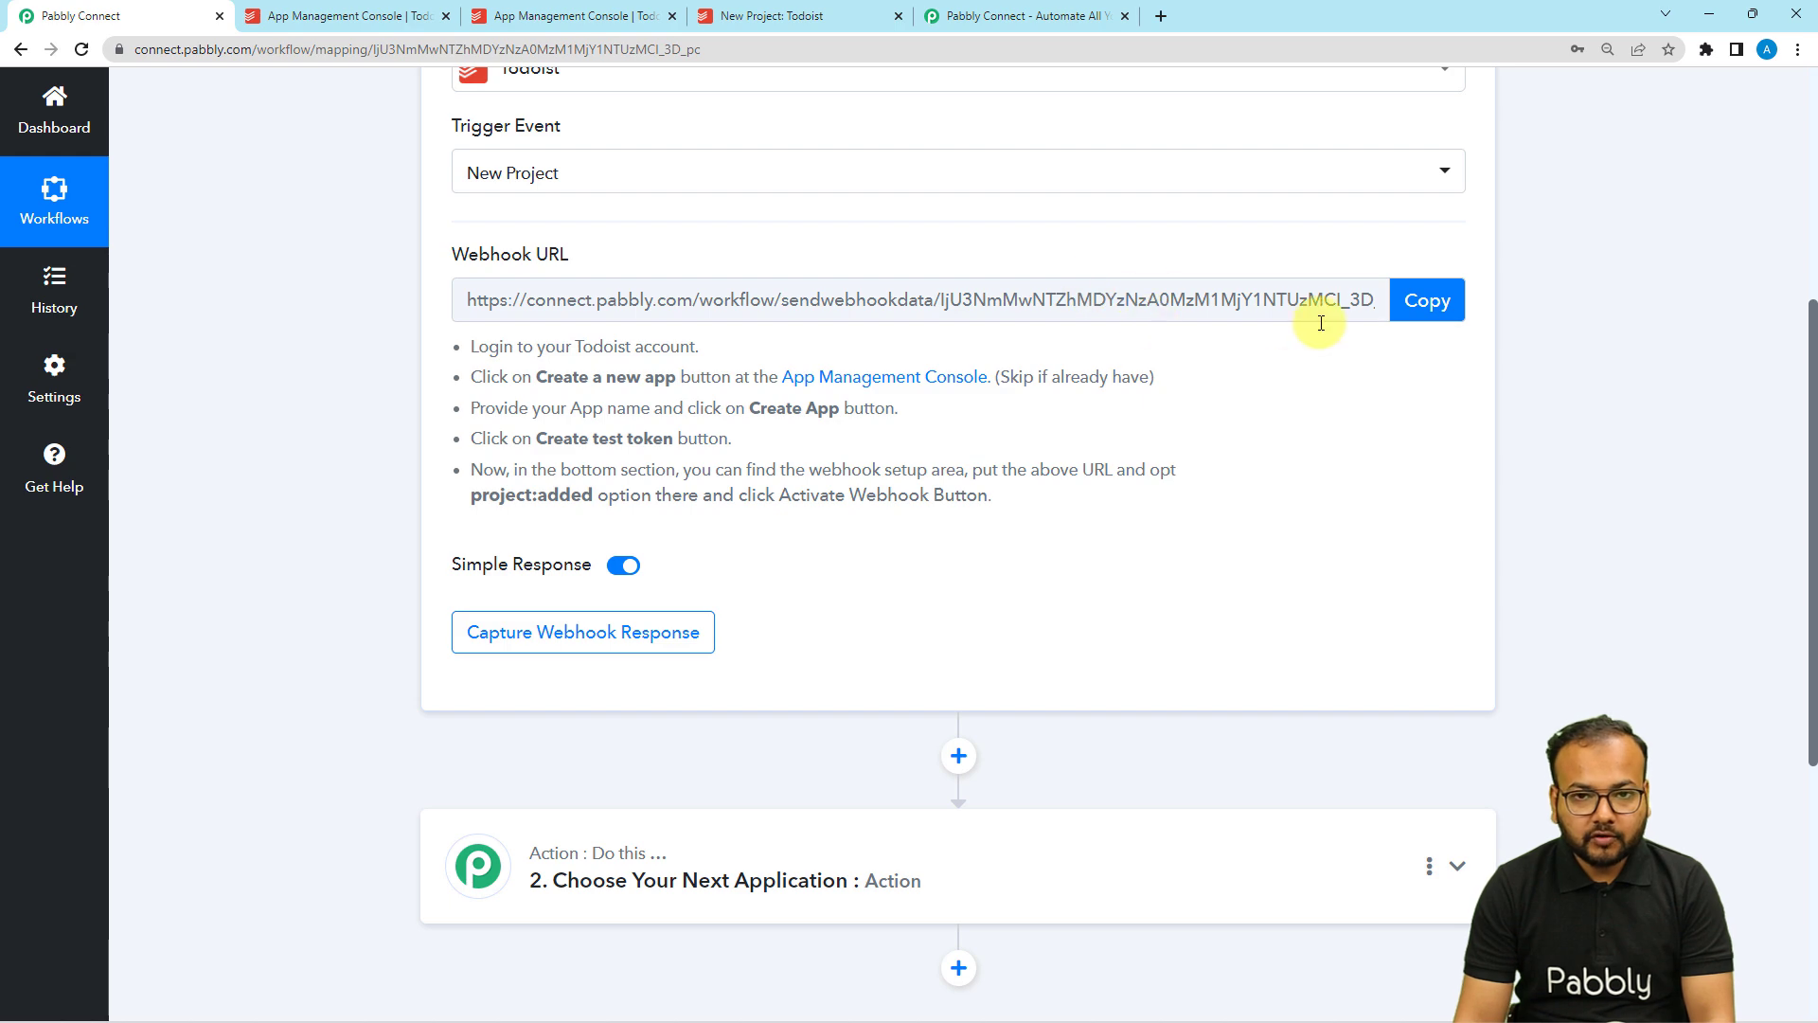
Paste the Pabbly webhook URL into the Todoist app's Webhook callback URL.
click(1425, 299)
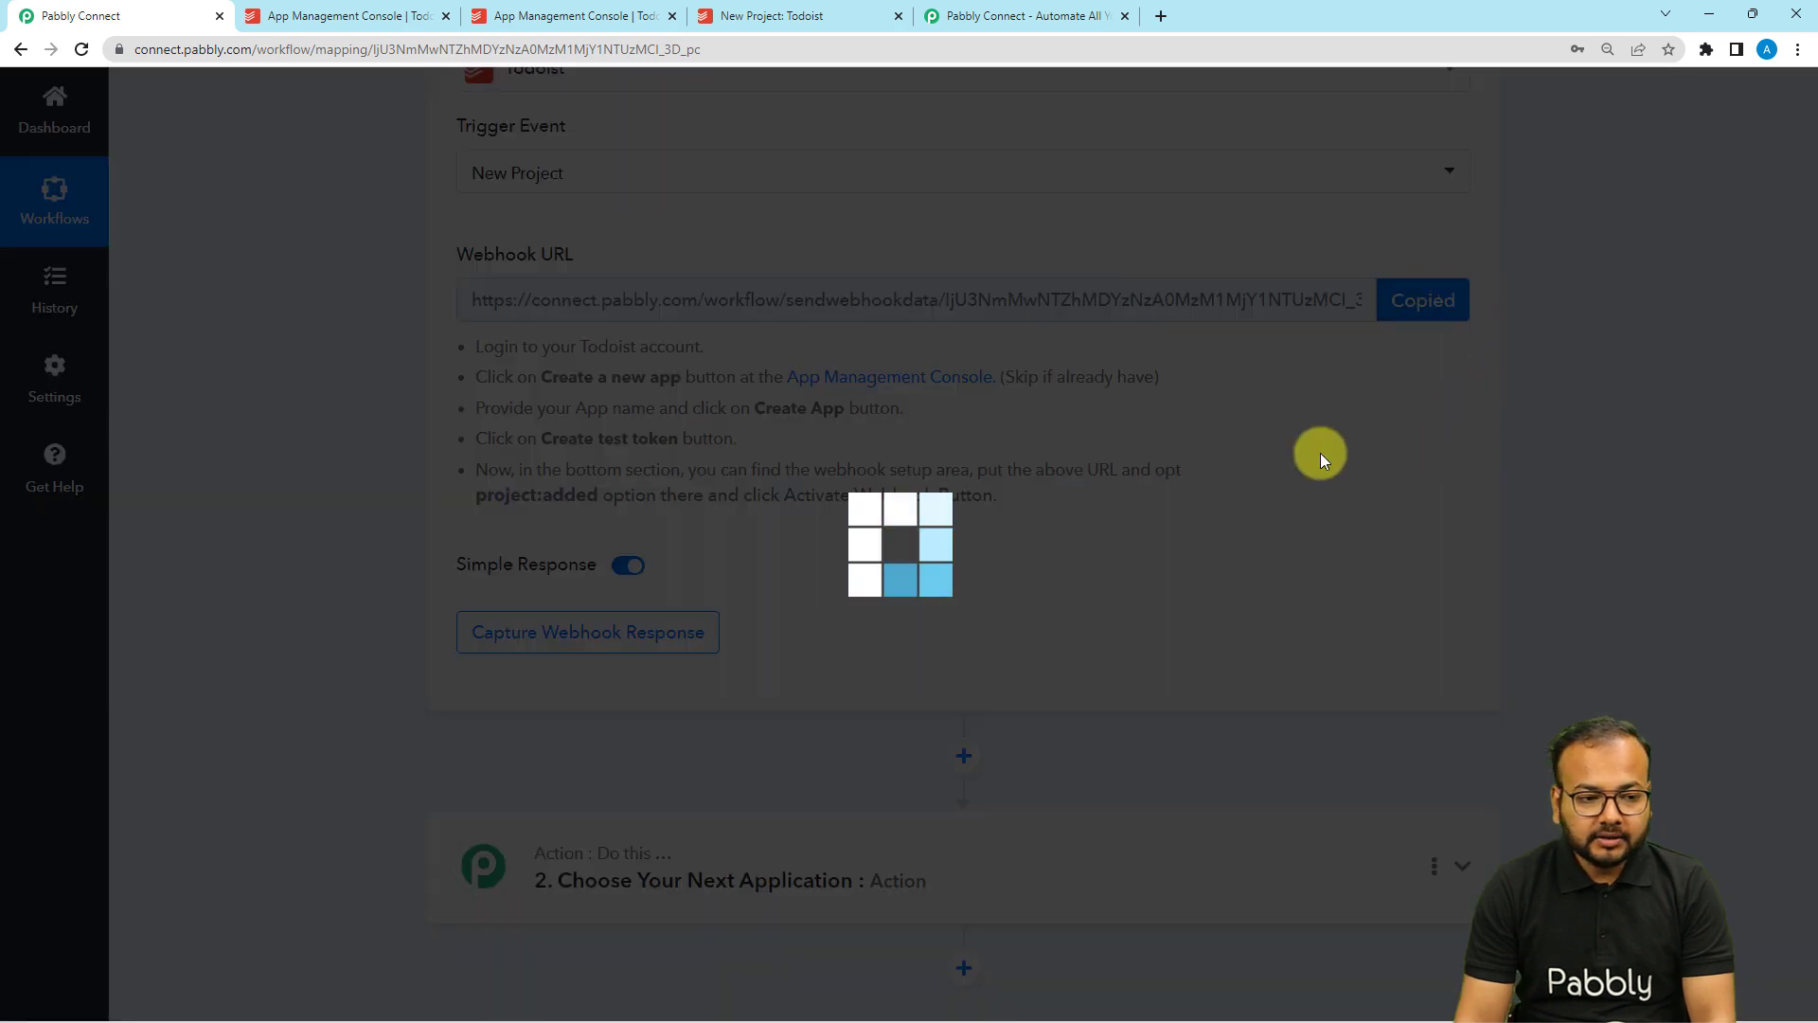
click(374, 17)
click(492, 454)
key(ctrl+v)
click(349, 438)
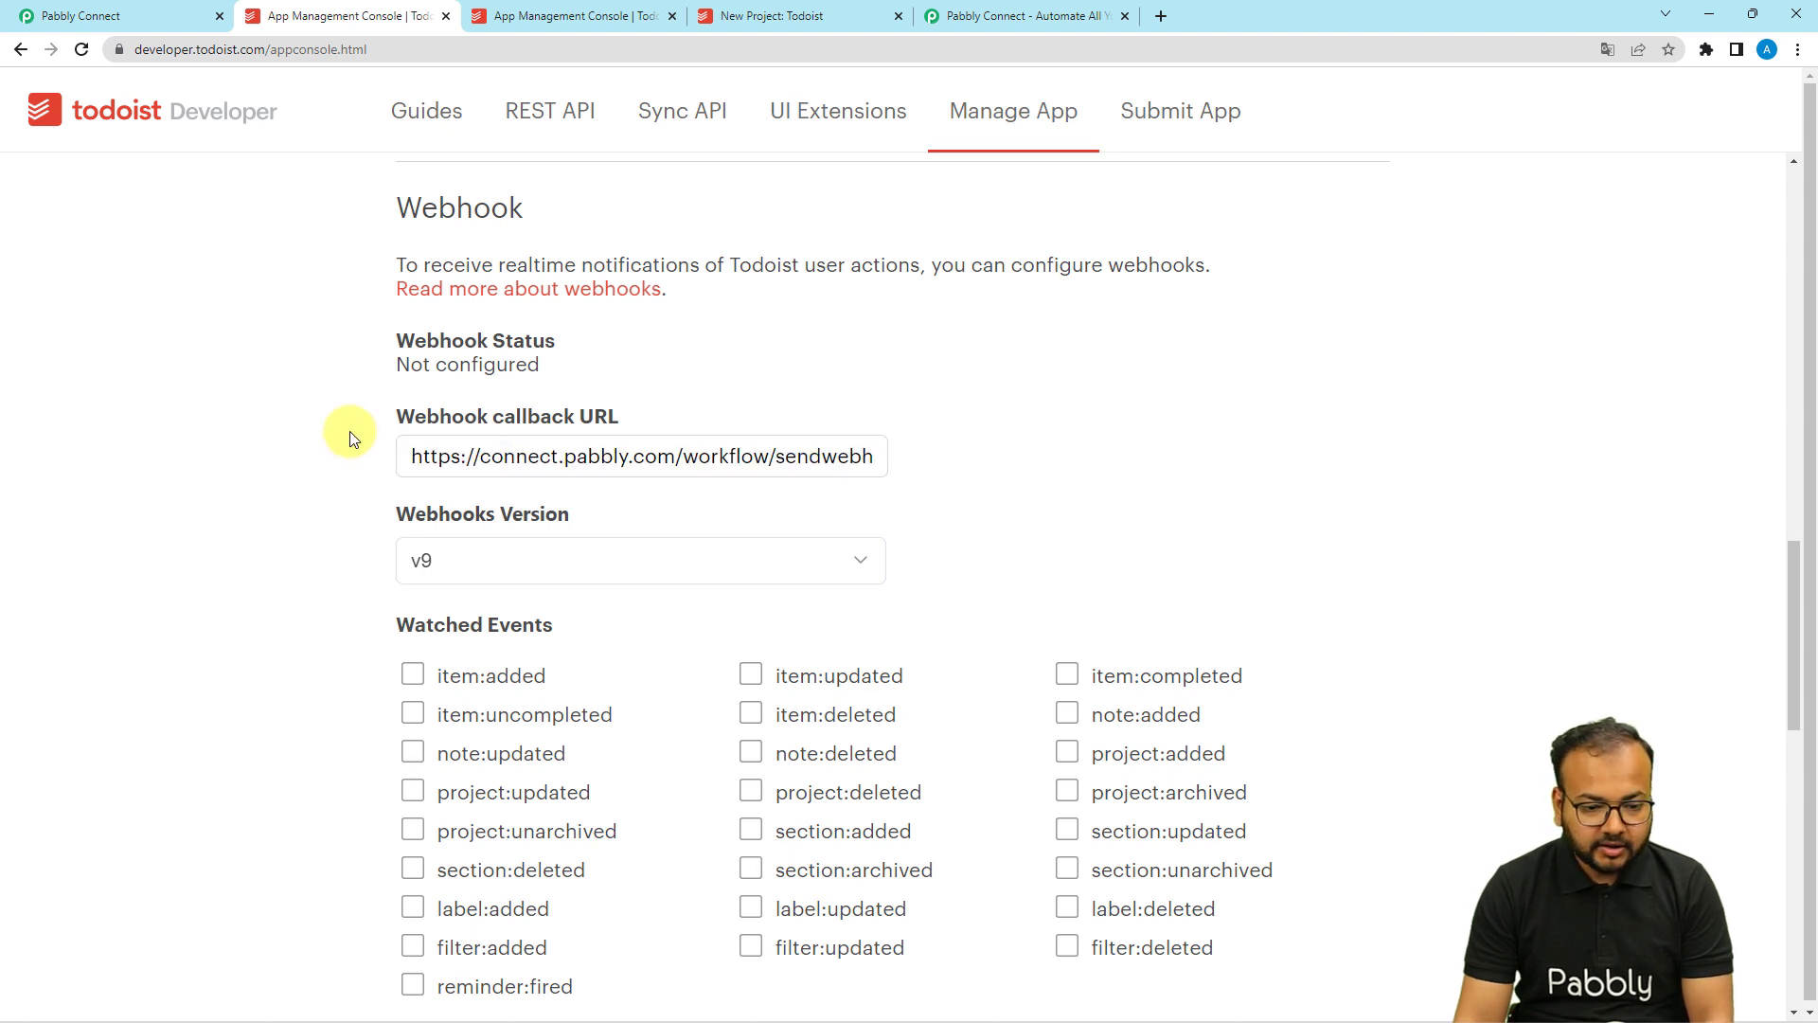
scroll(349, 438, down, 3)
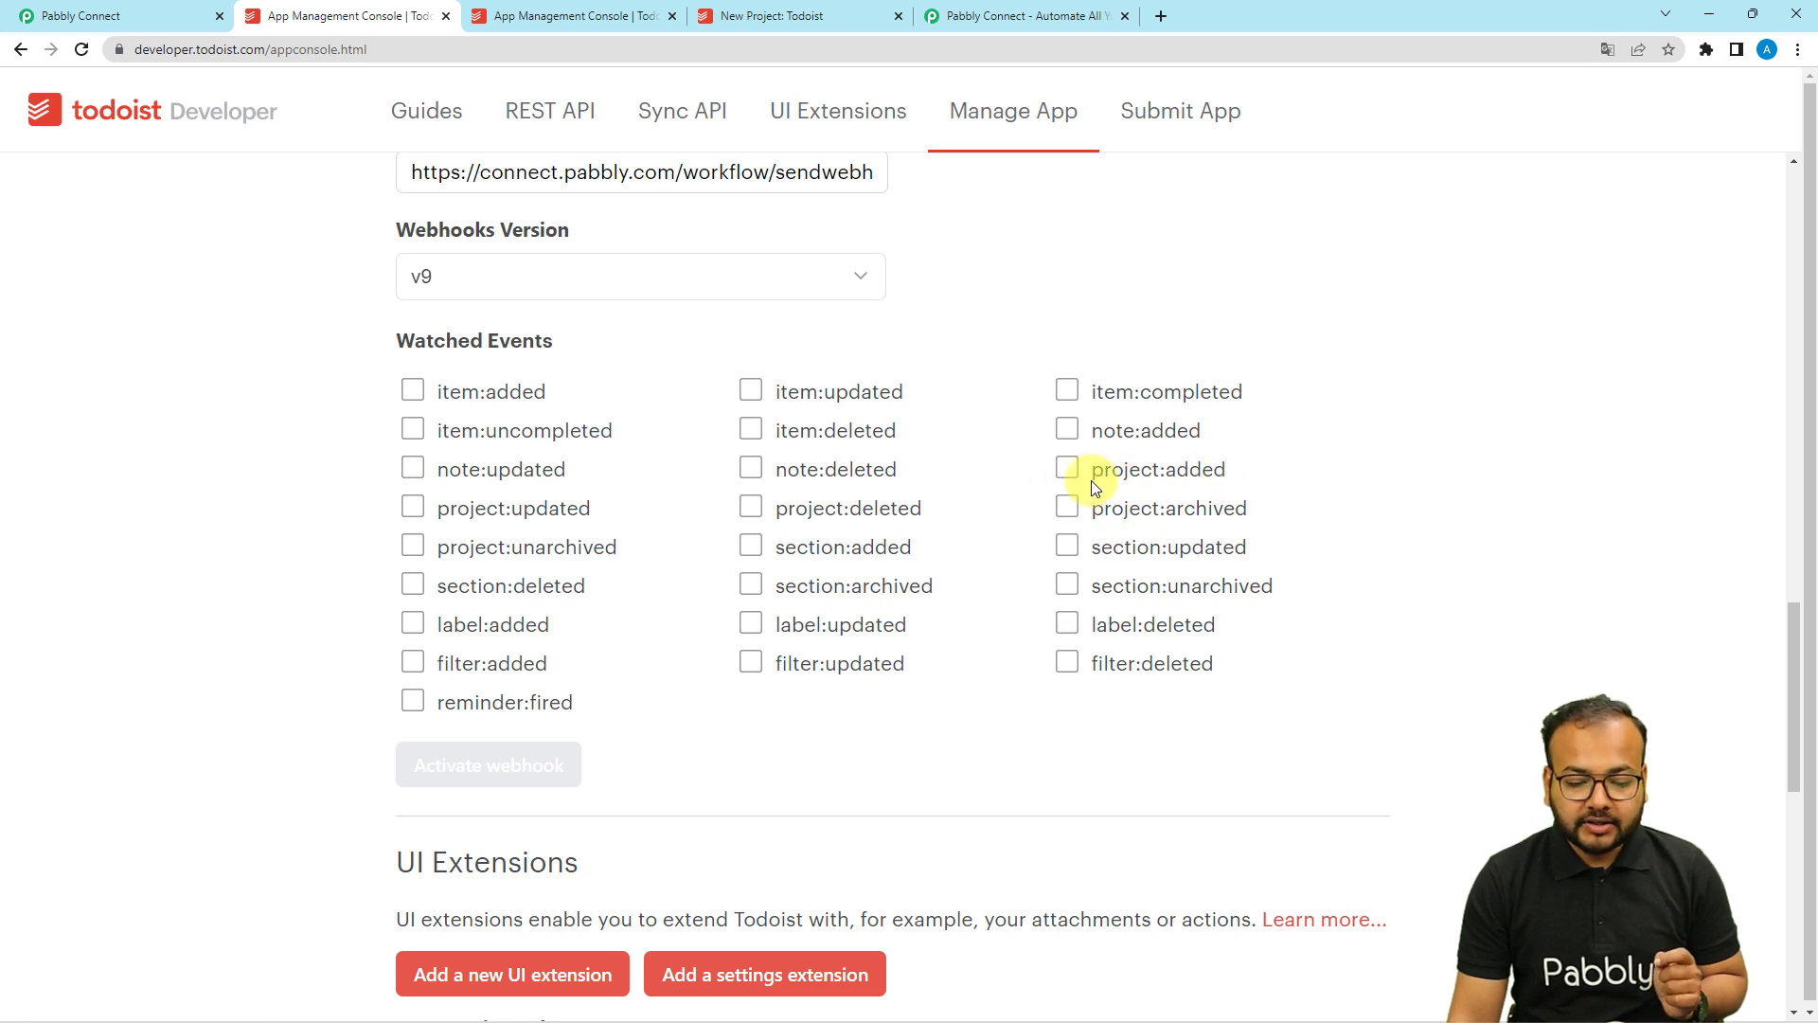
Subscribe the webhook to project:added events and activate it.
click(1067, 469)
scroll(334, 554, down, 1)
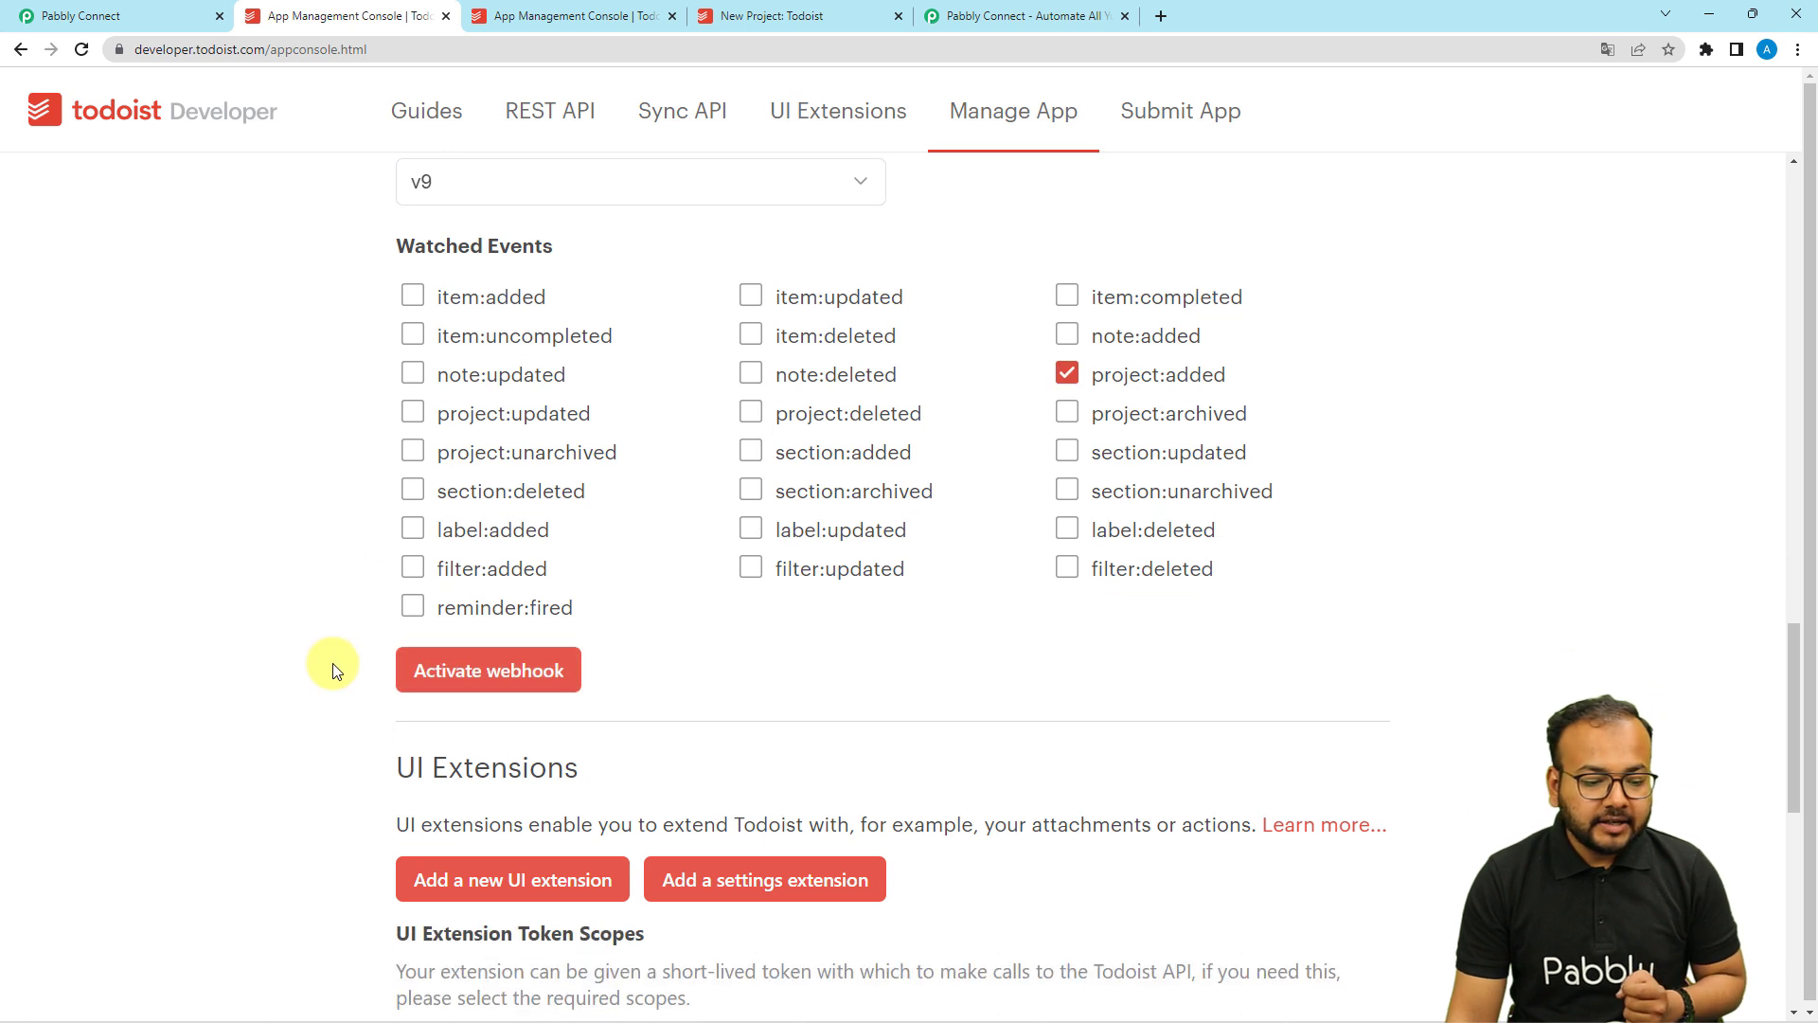
click(402, 662)
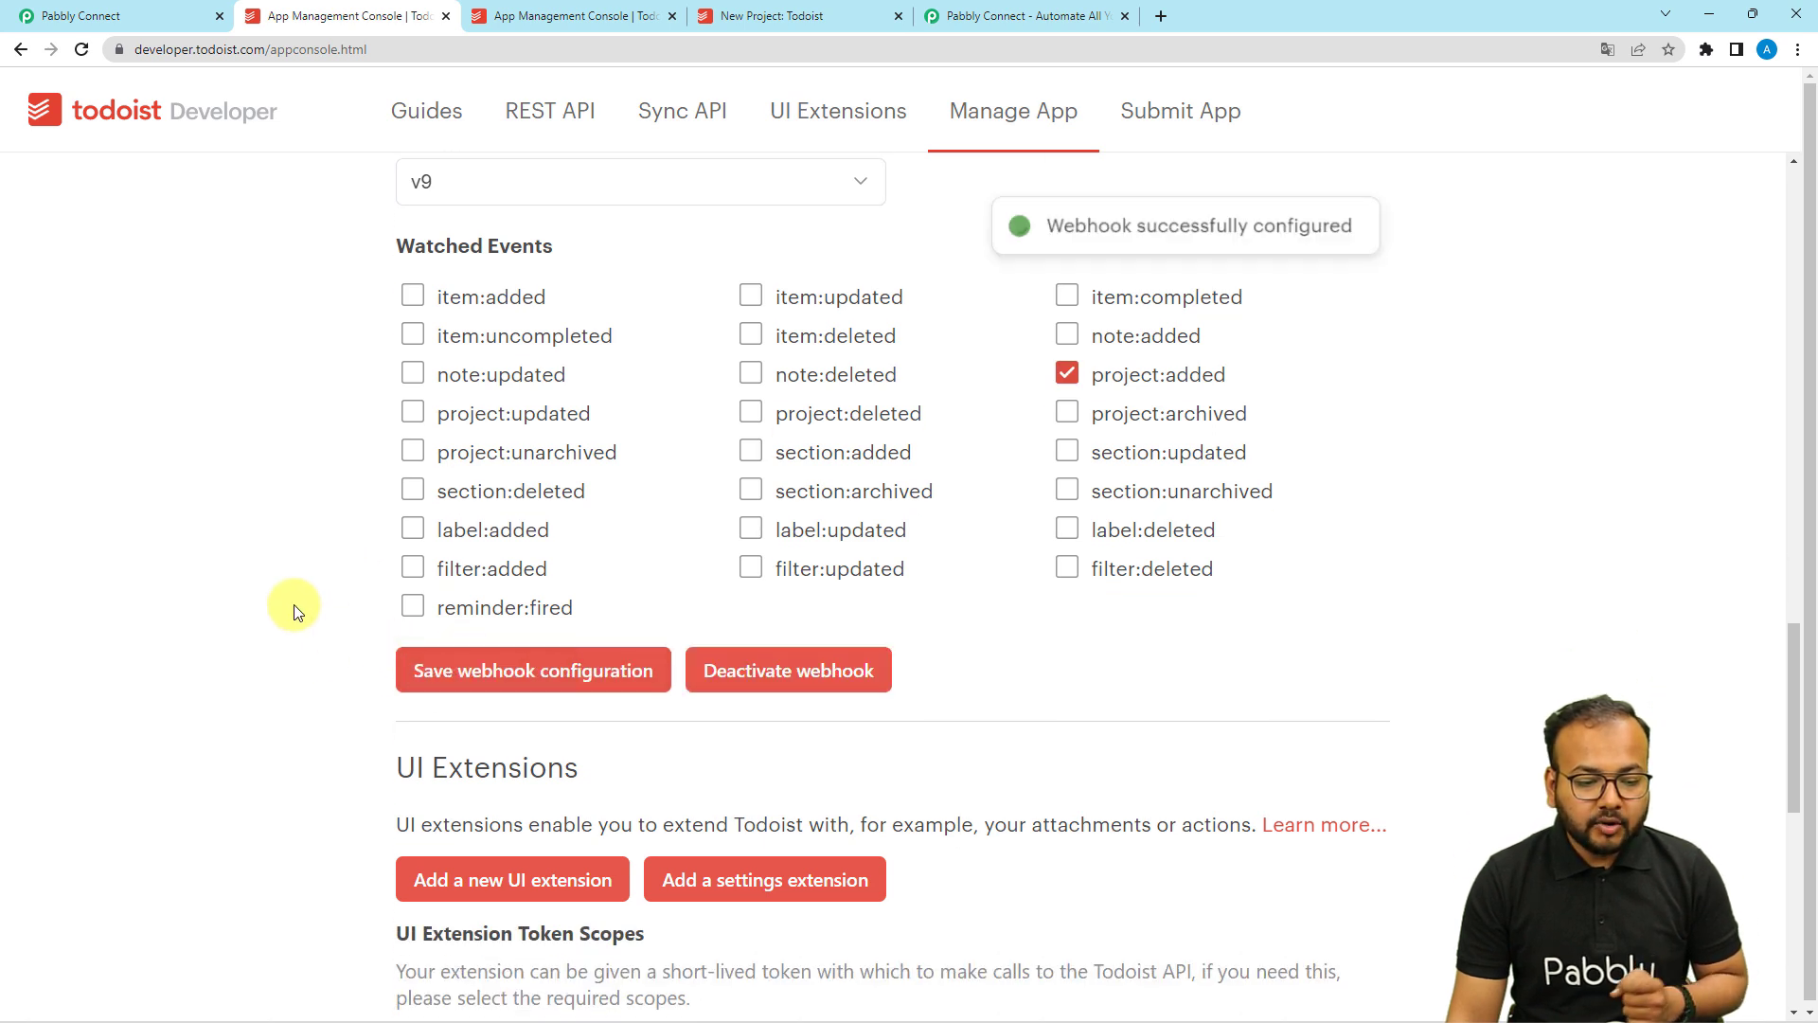
scroll(295, 606, down, 3)
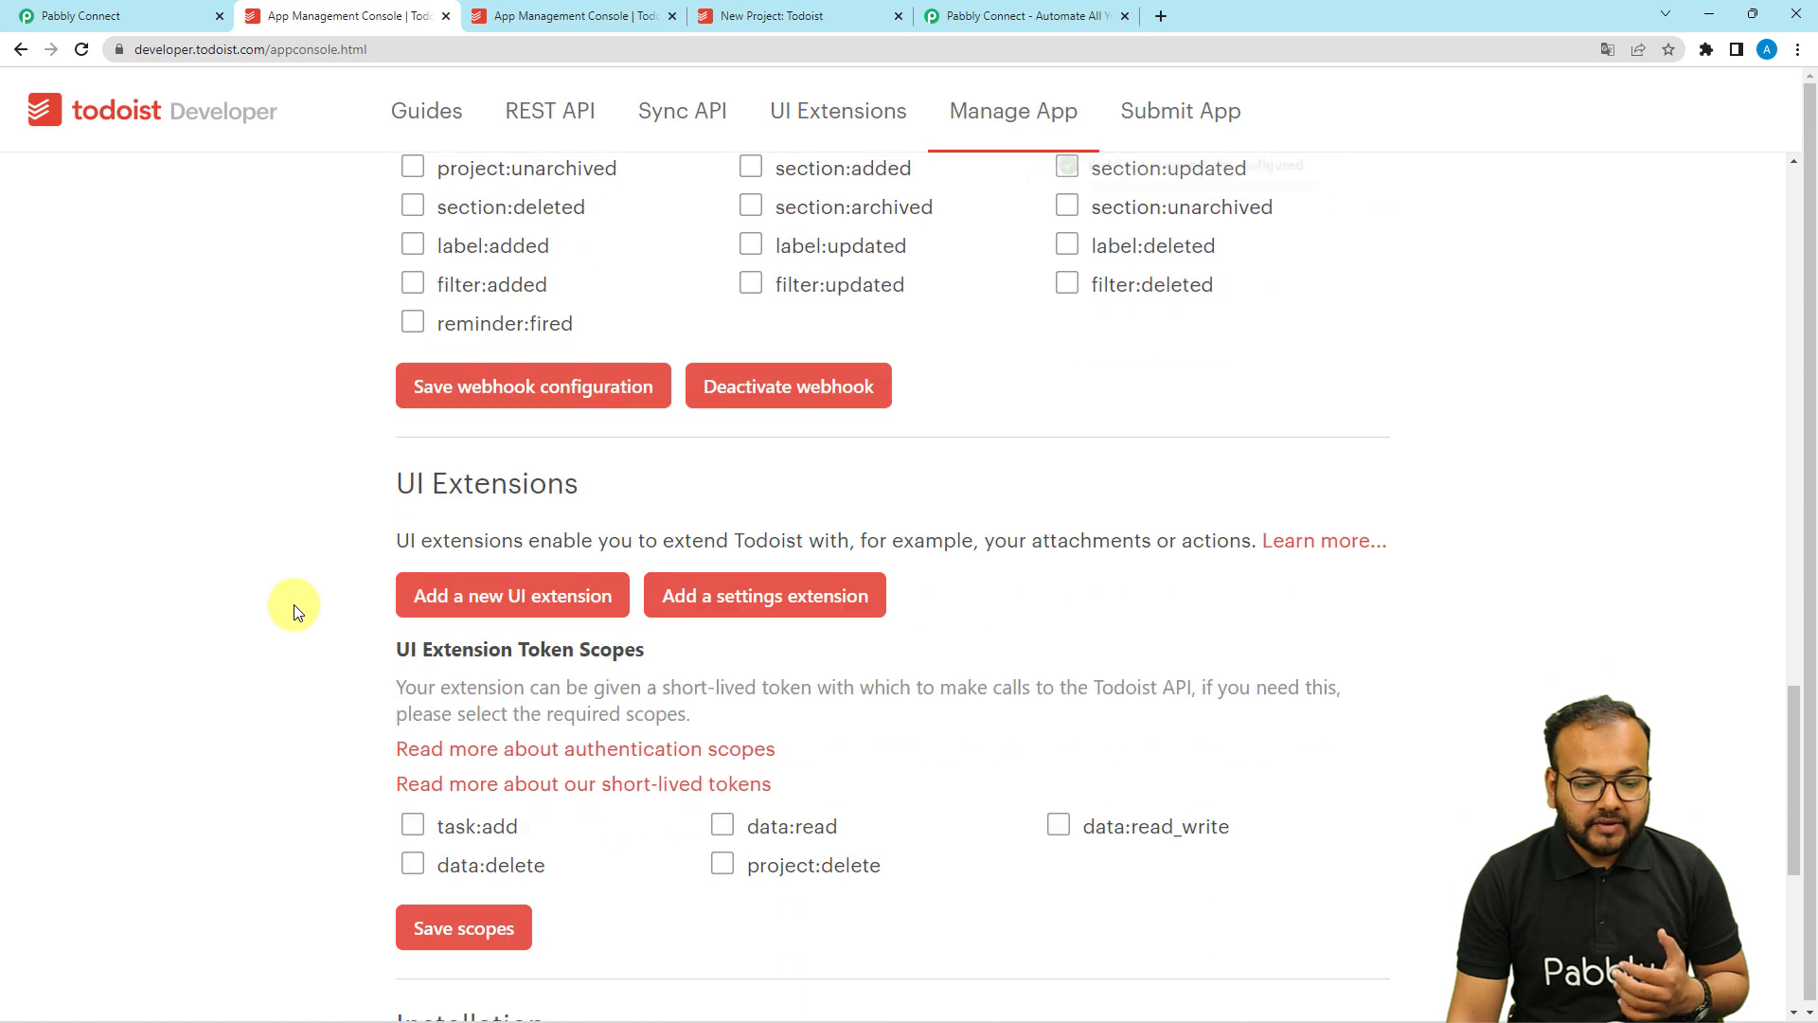
scroll(293, 604, down, 1)
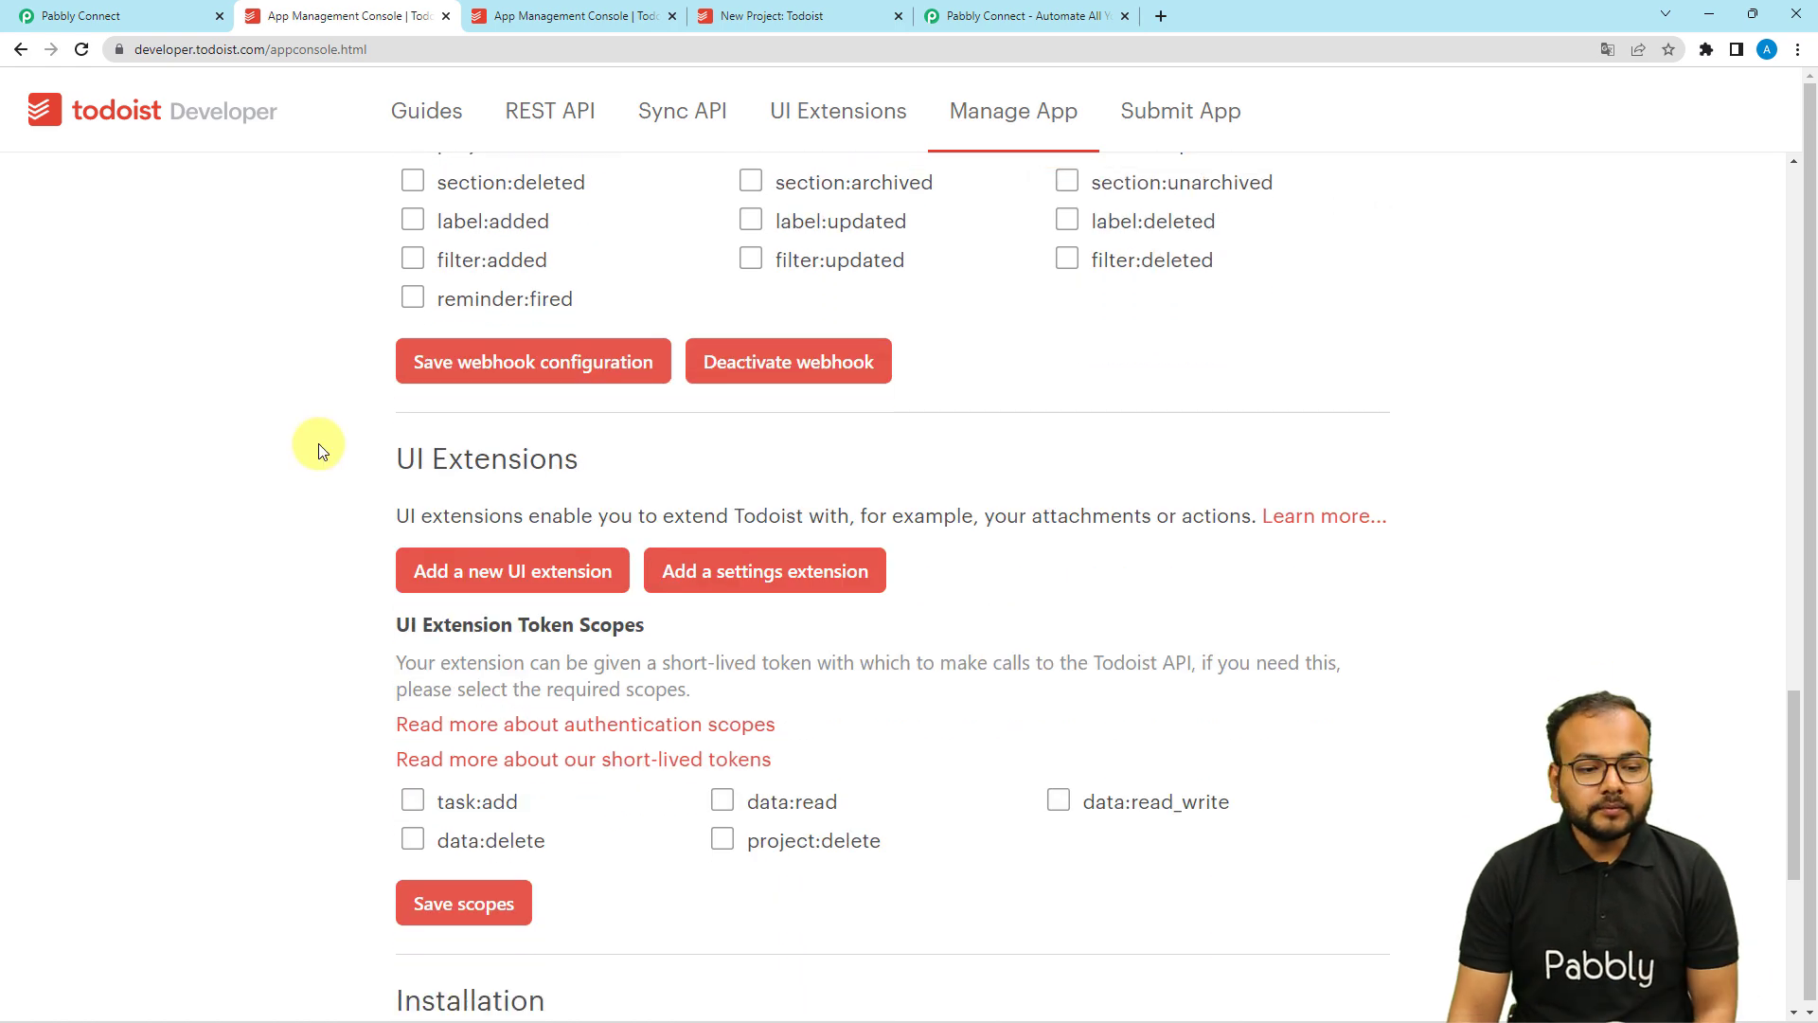
Return to the Pabbly workflow and copy the trigger's webhook URL again.
click(161, 21)
click(1427, 300)
scroll(663, 550, down, 1)
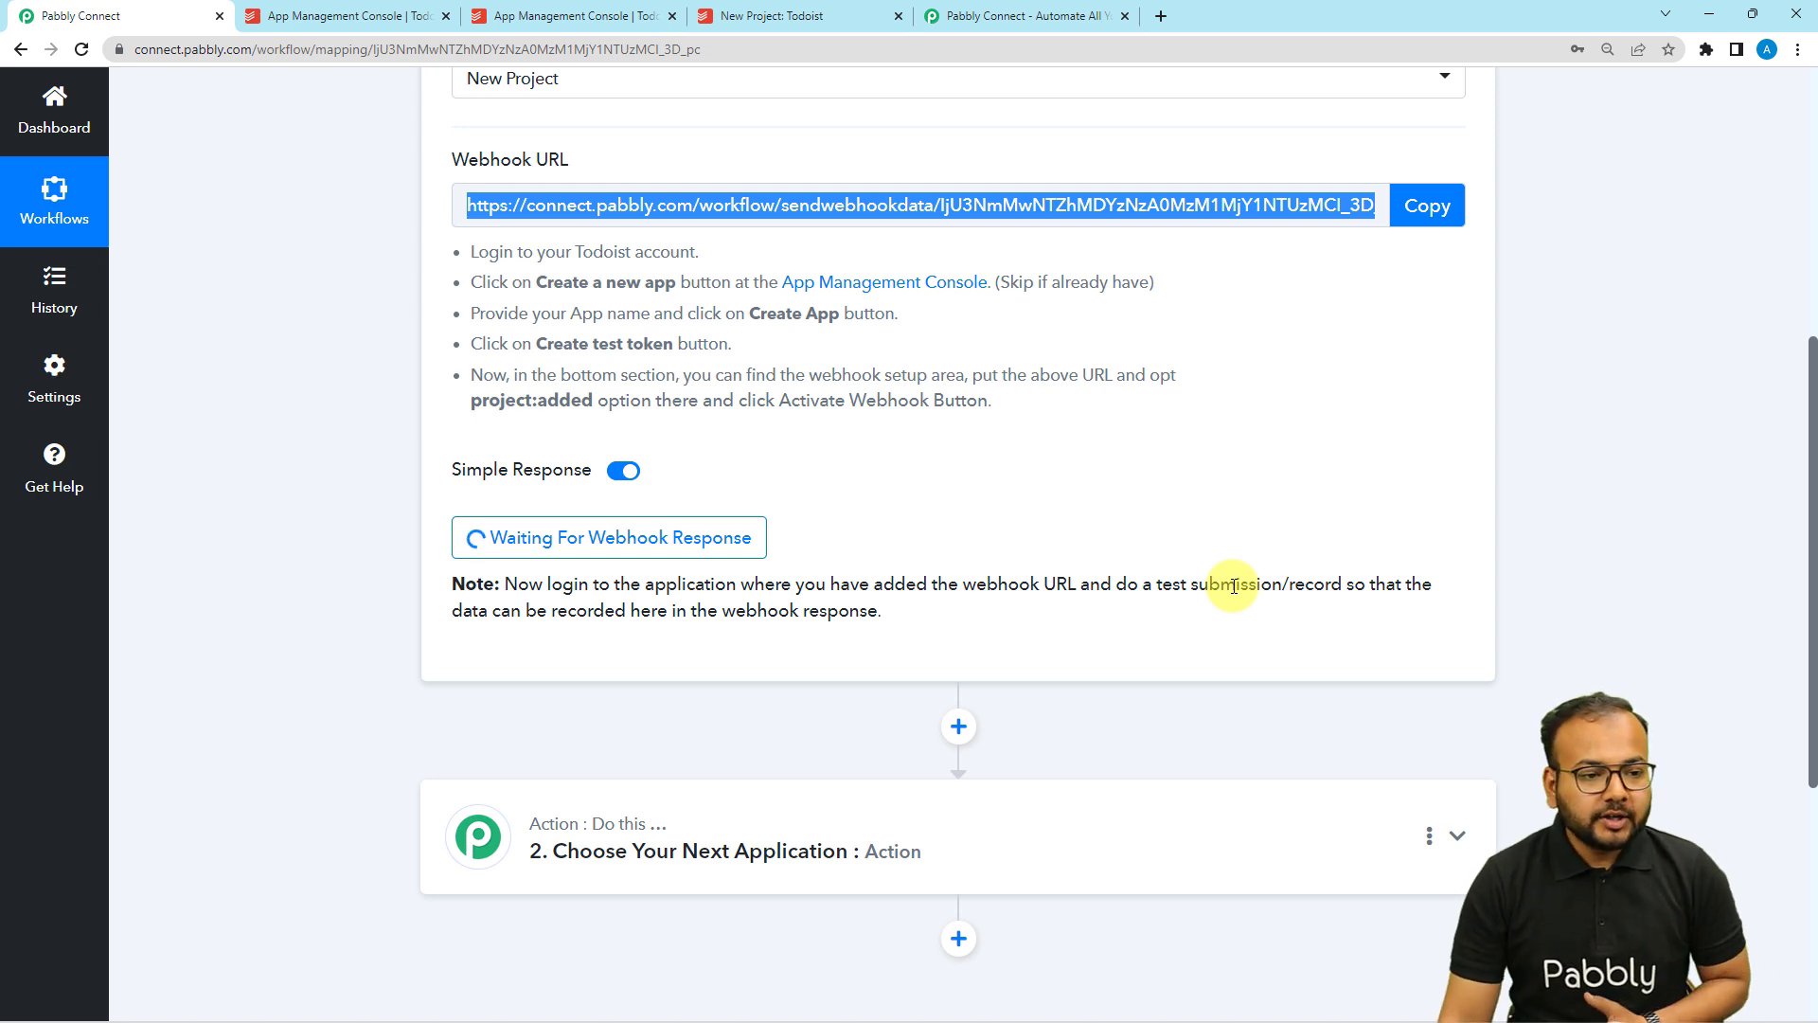
Switch to the 'New Project' project in Todoist.
click(795, 26)
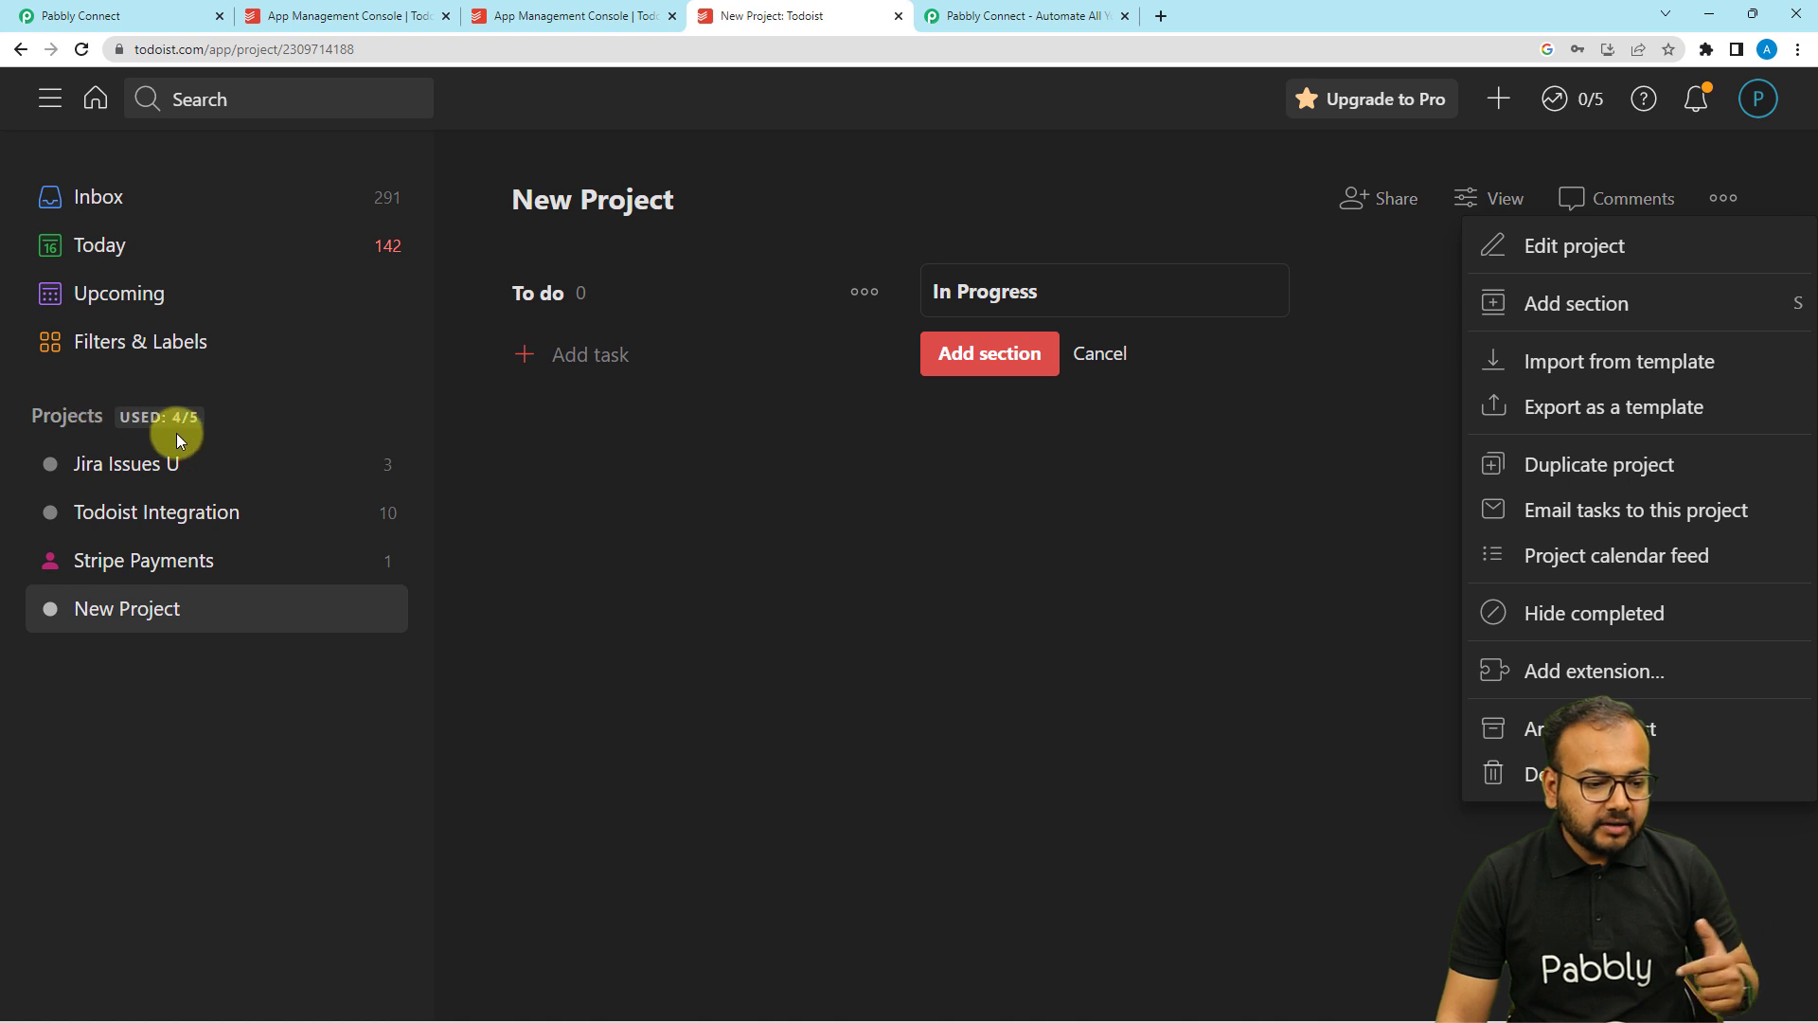
Start a new Todoist project named 'Testing Project'.
click(64, 417)
click(63, 416)
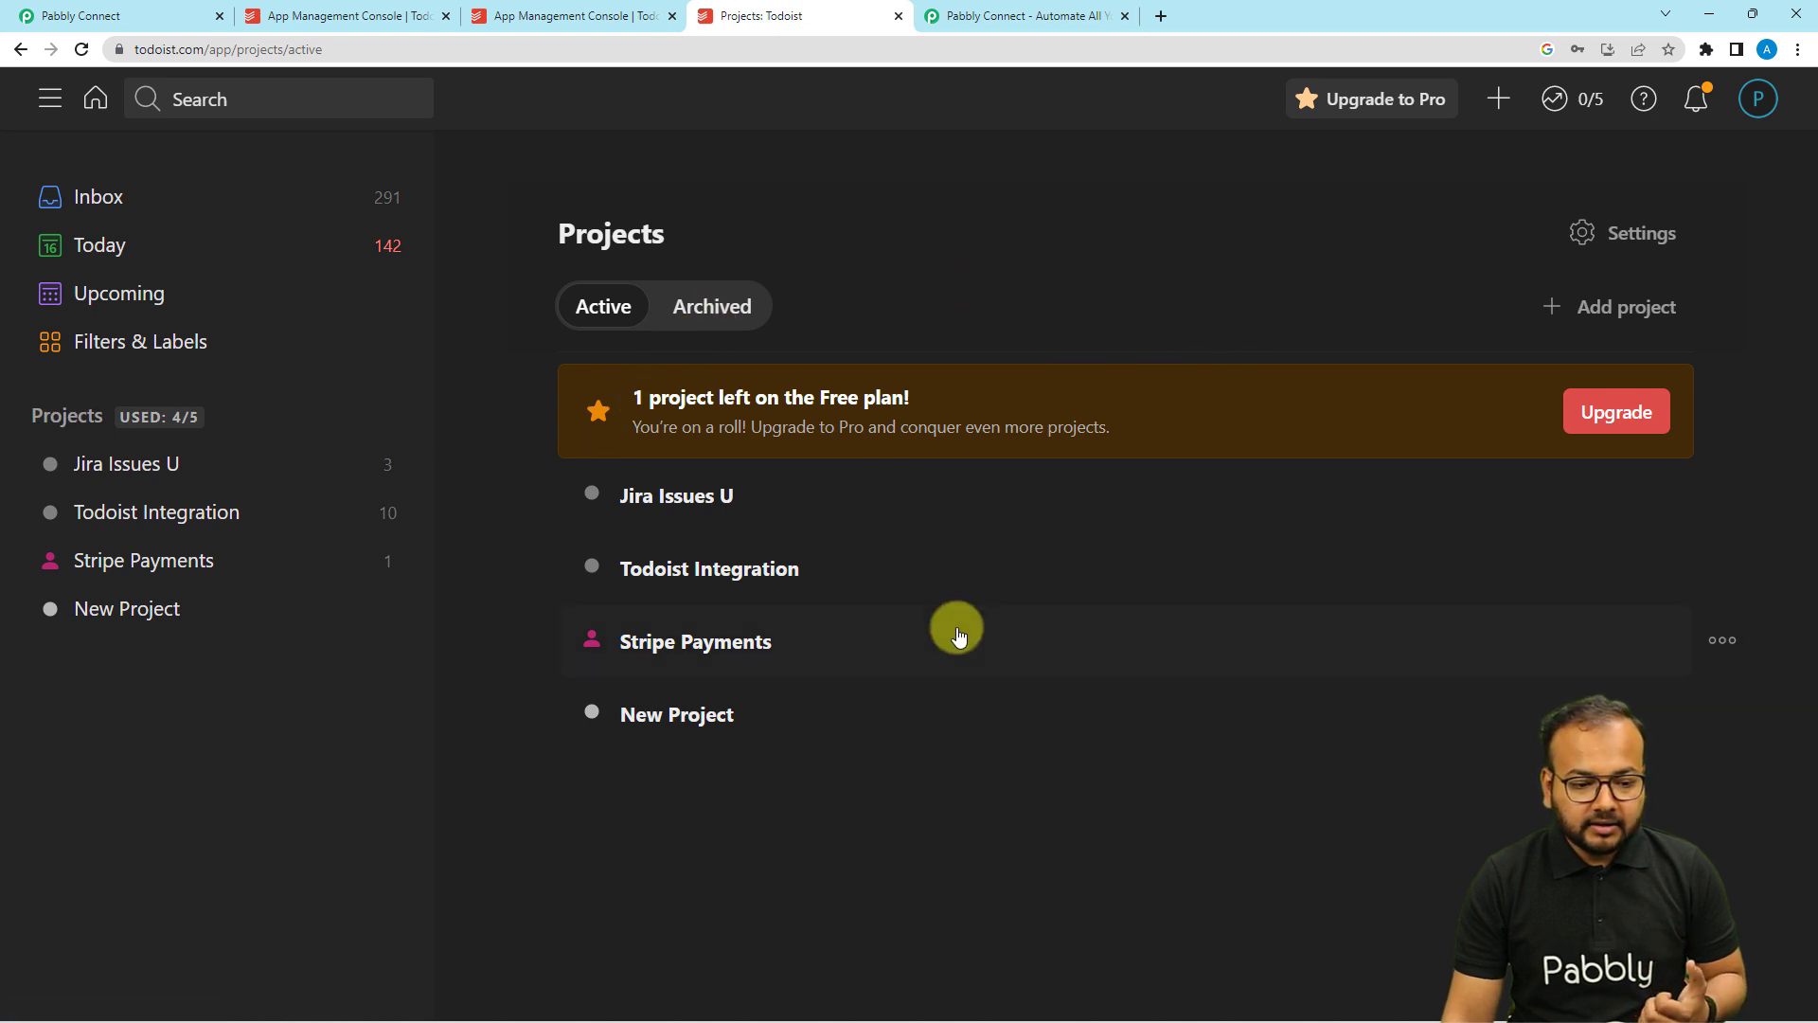
click(1631, 307)
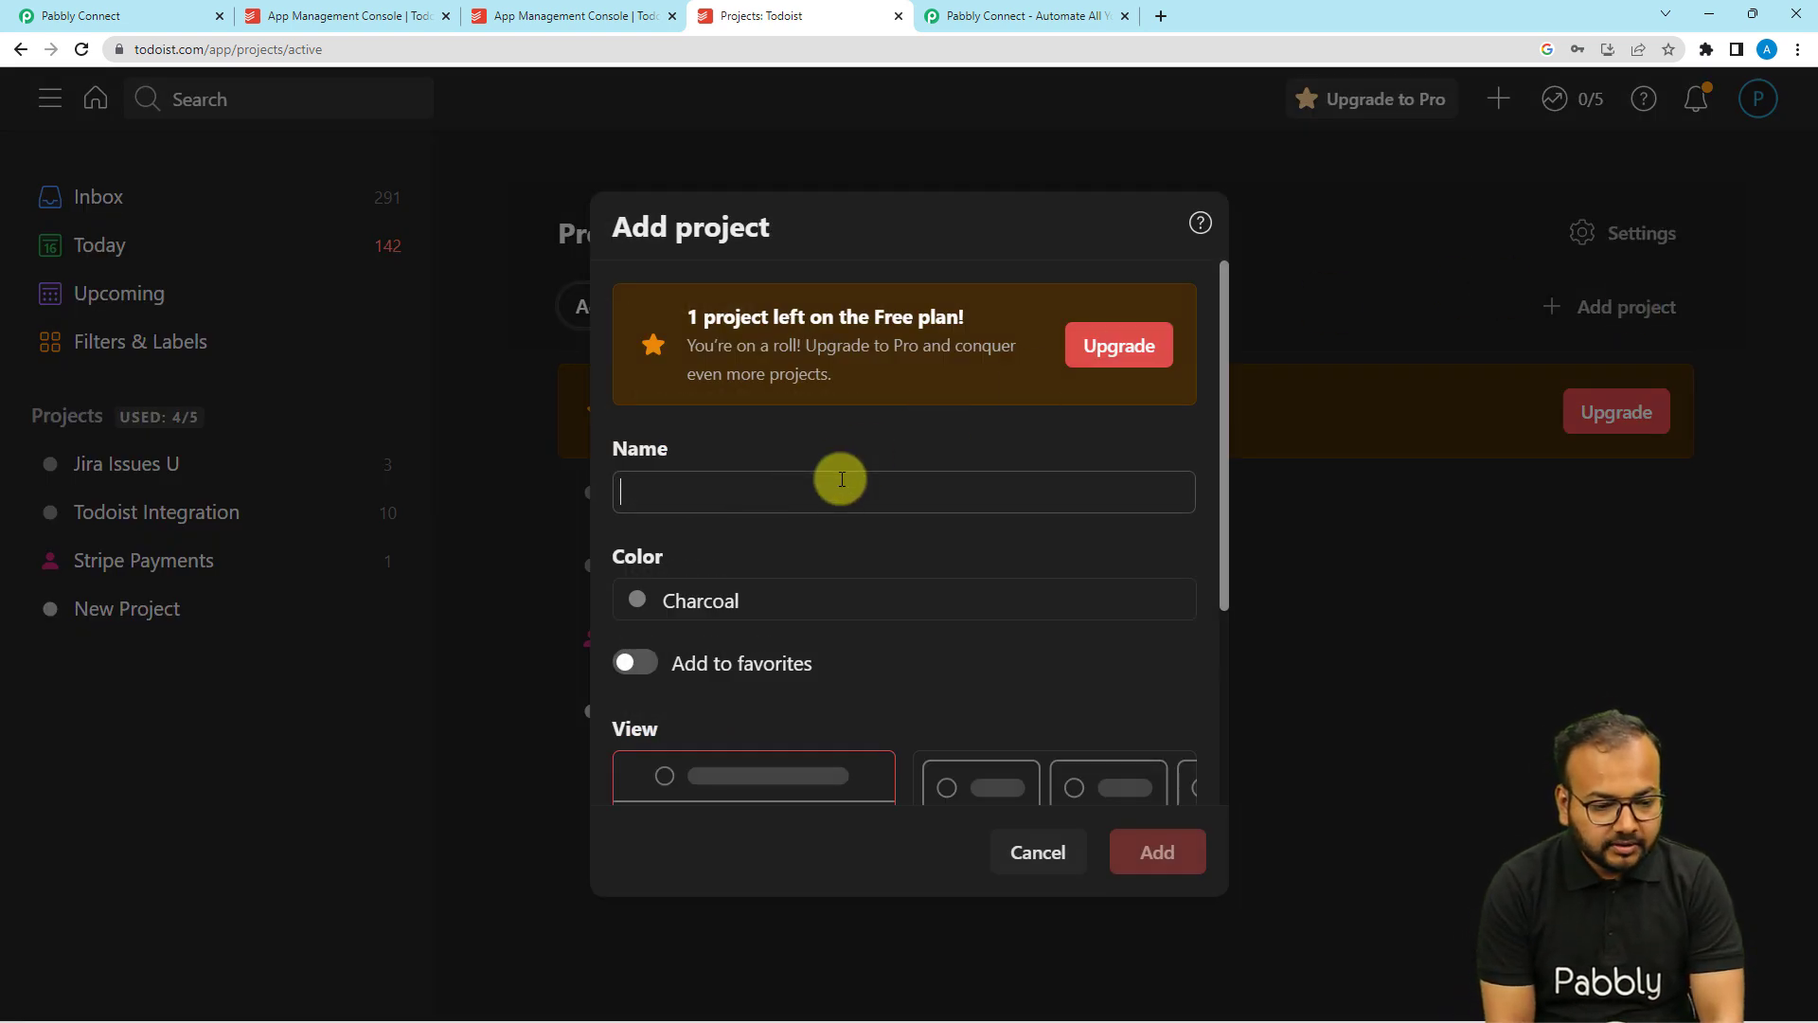
click(841, 479)
text(Test)
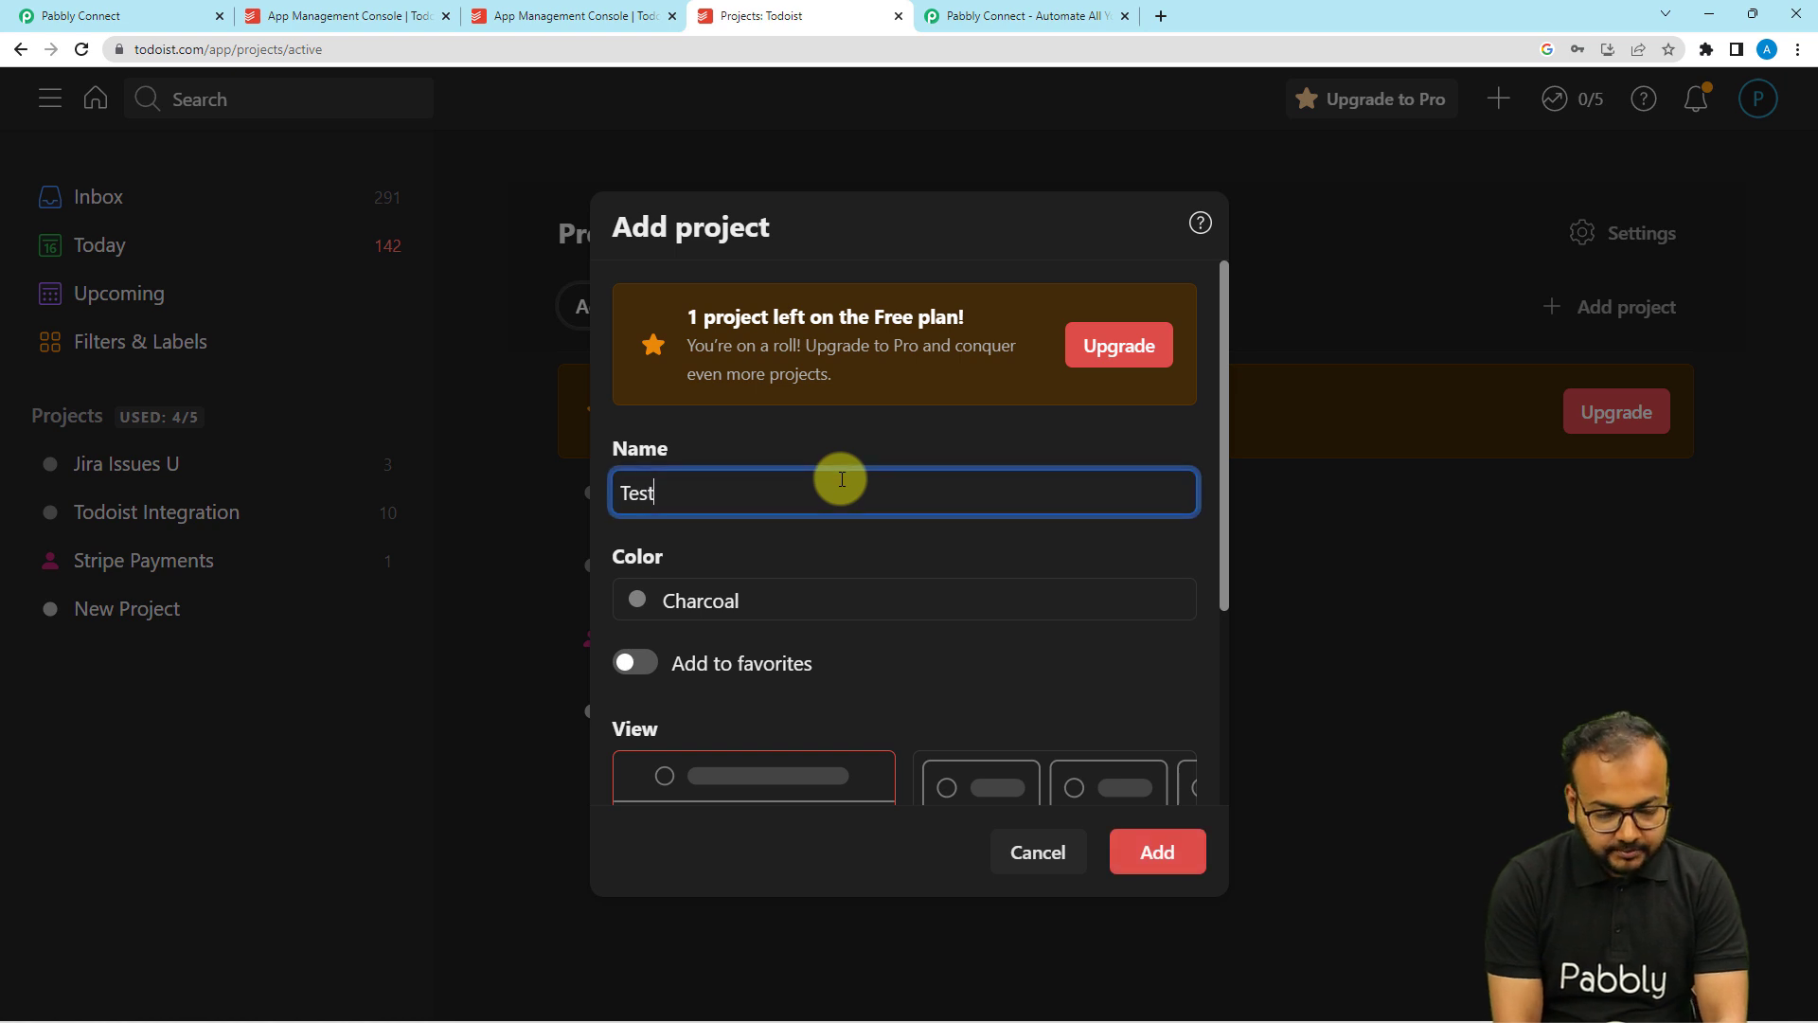
text(ing Pro)
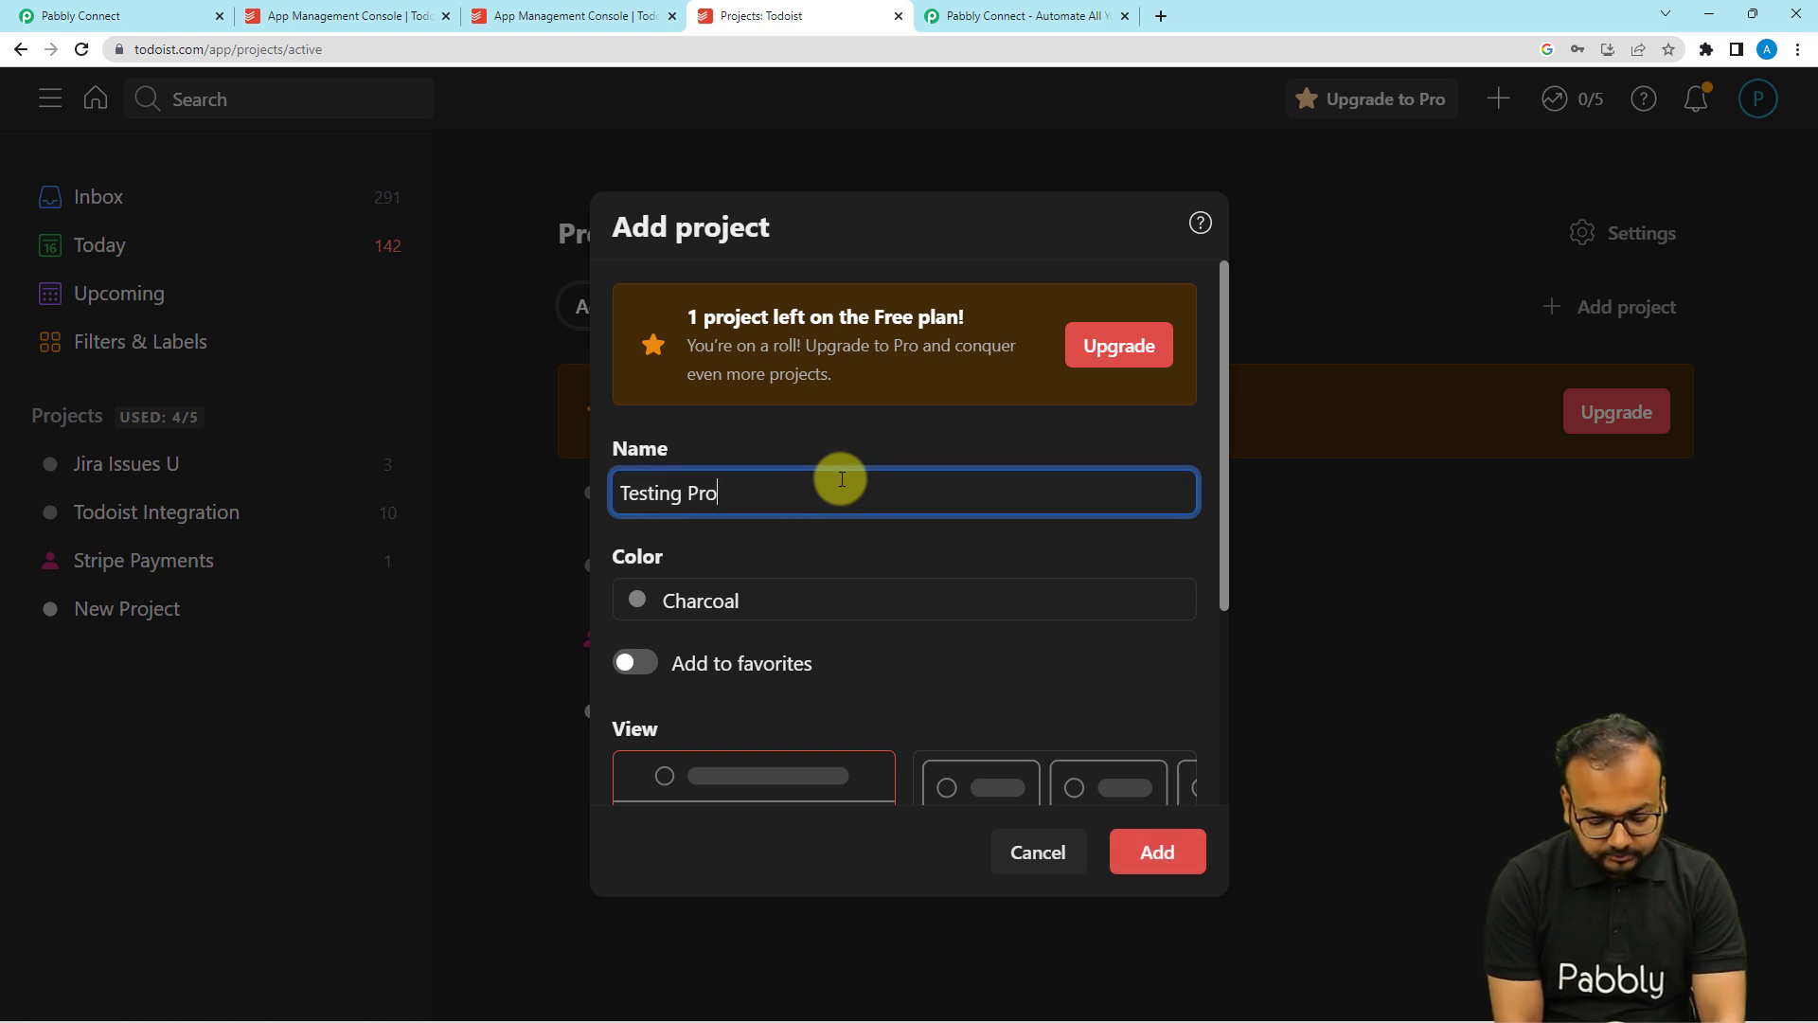
text(ject)
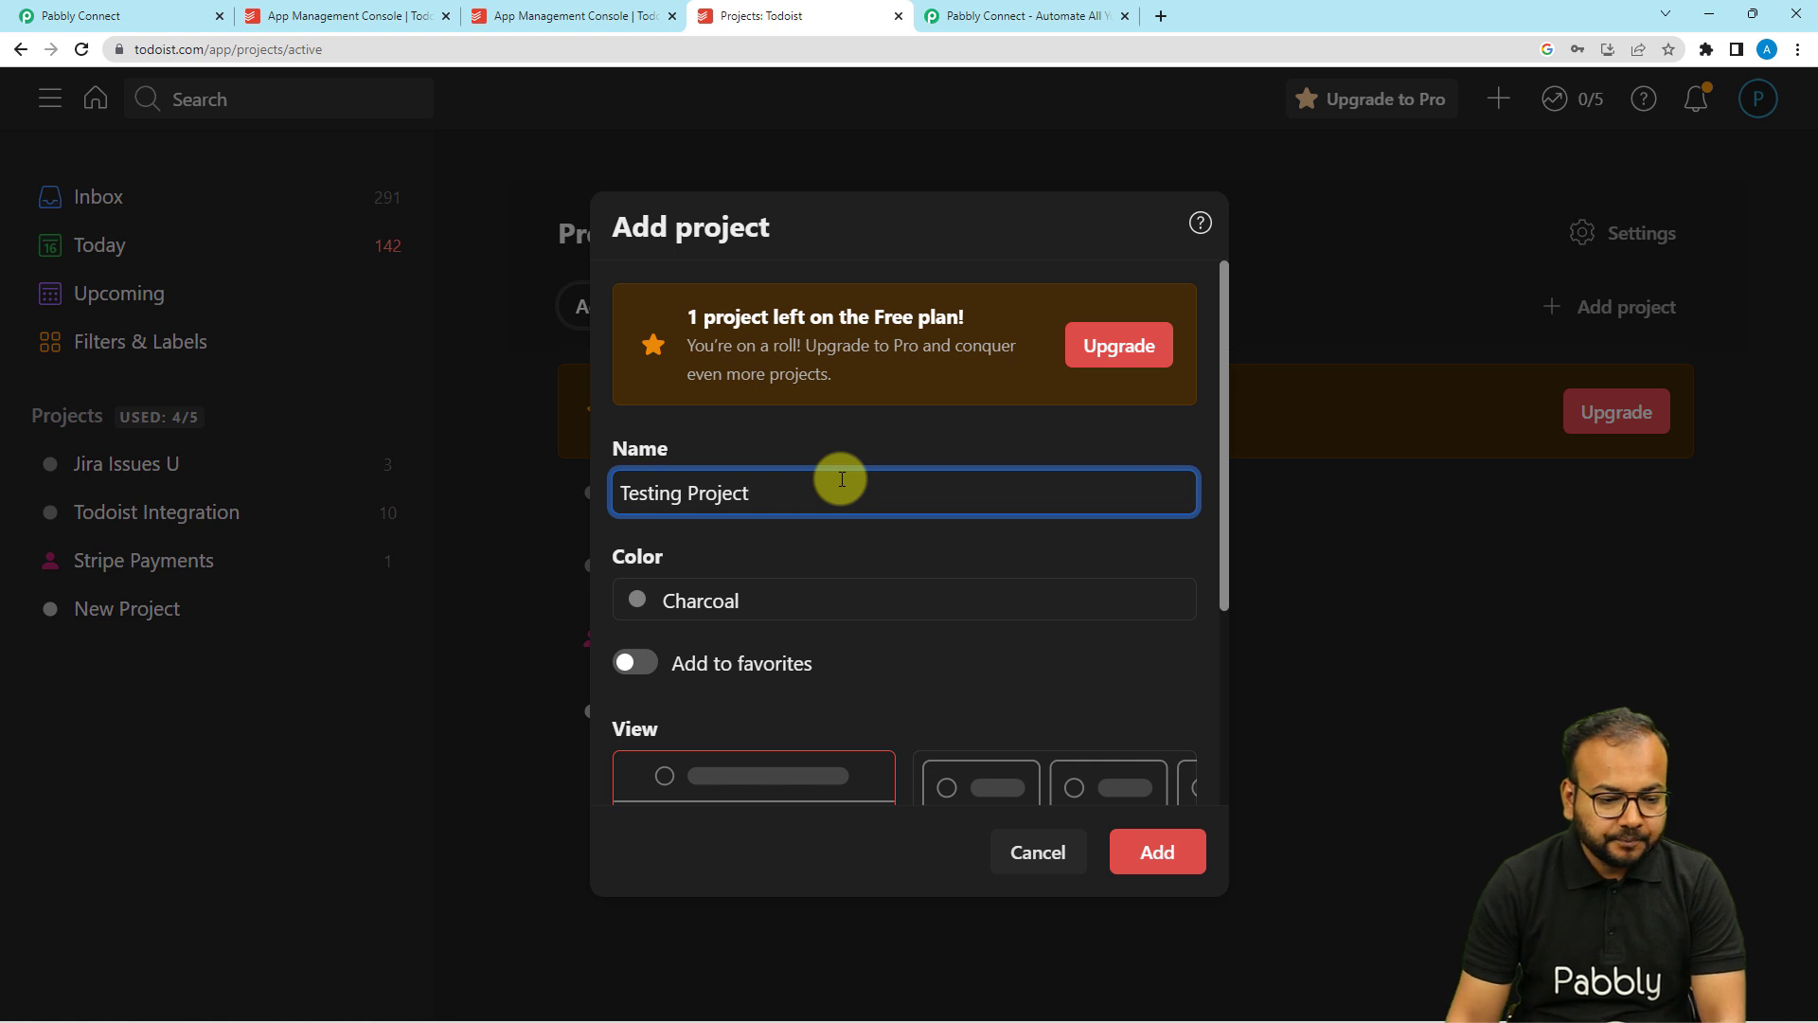
Give it Salmon colour and Board view, create it, and name the first section 'To do'.
click(820, 589)
click(742, 518)
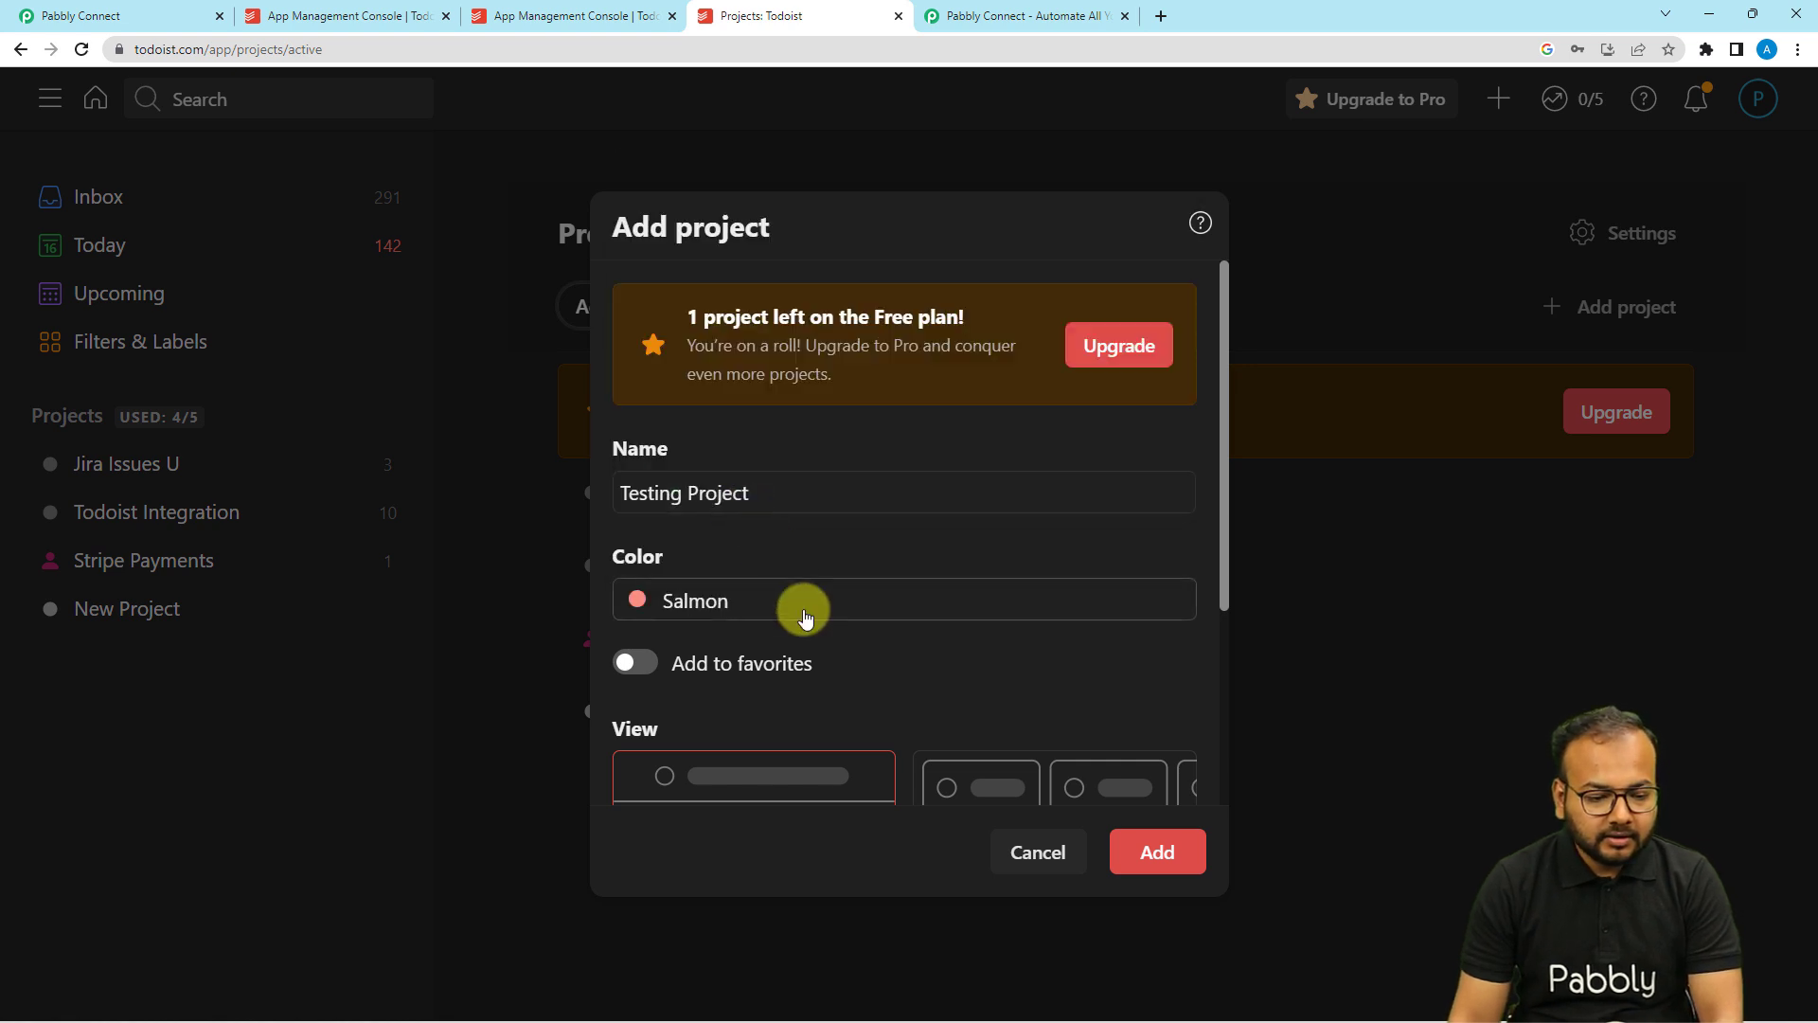
scroll(802, 610, down, 3)
scroll(847, 610, down, 1)
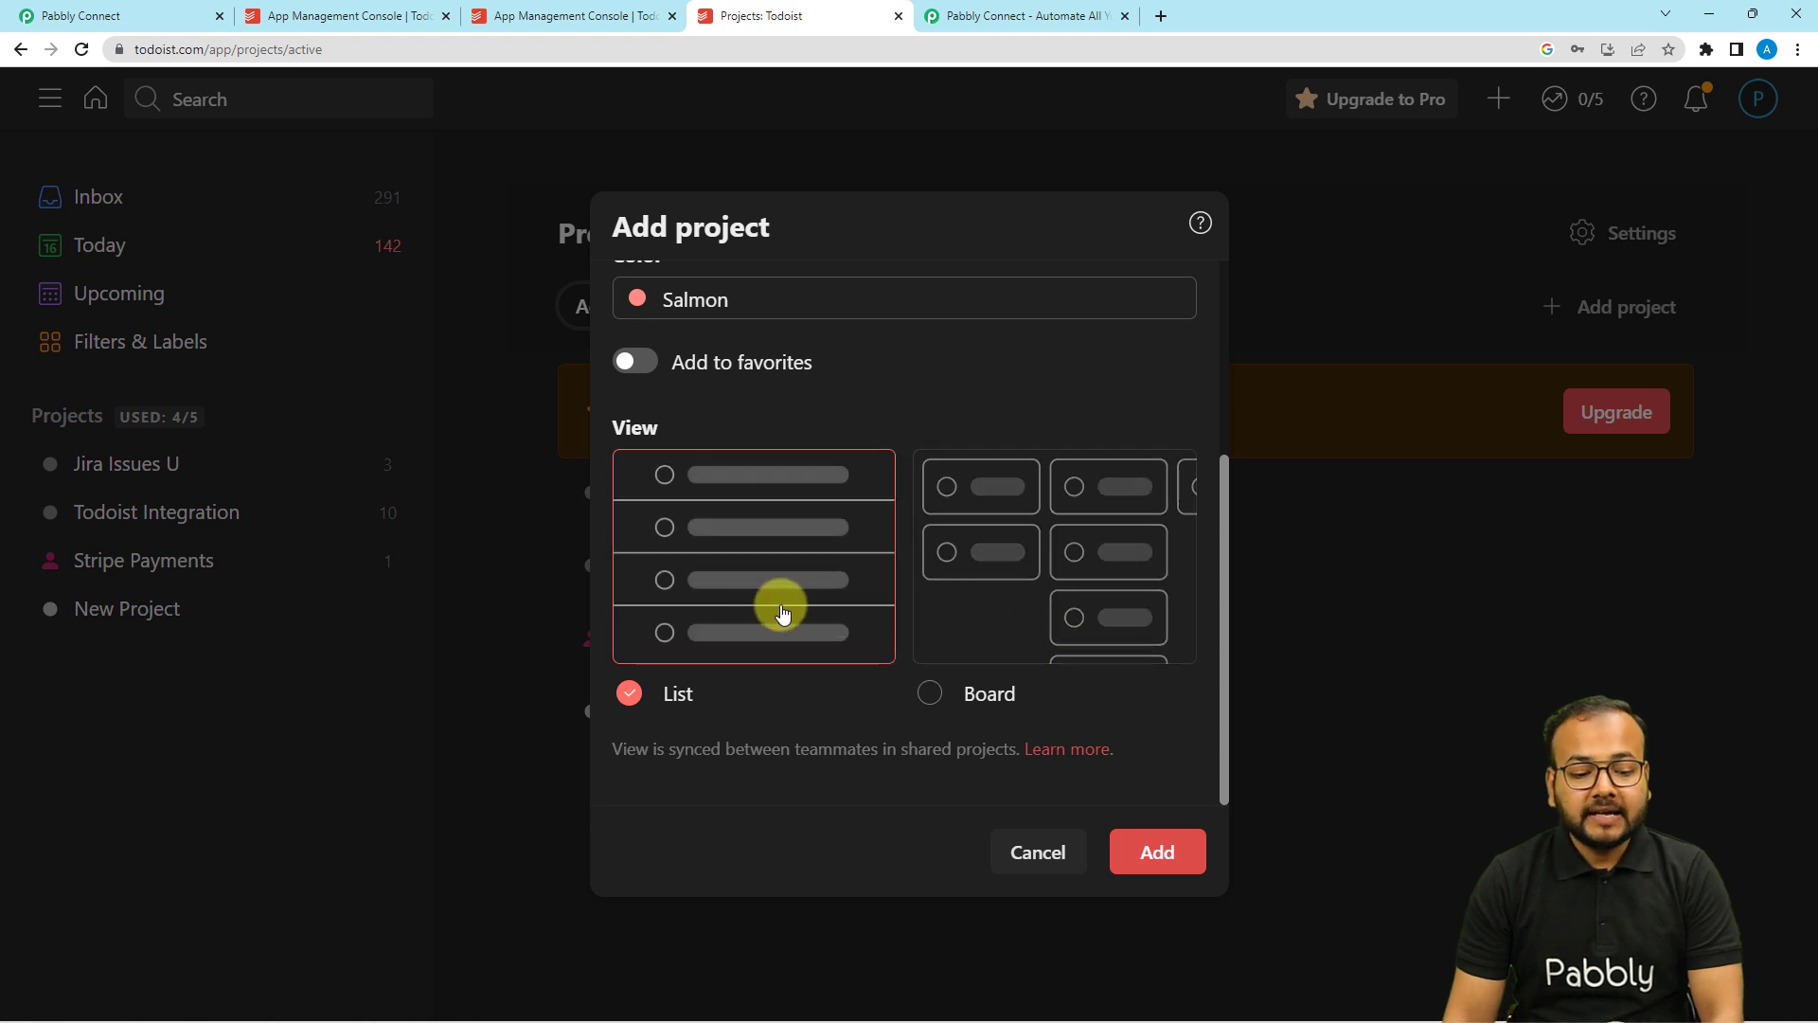
click(942, 557)
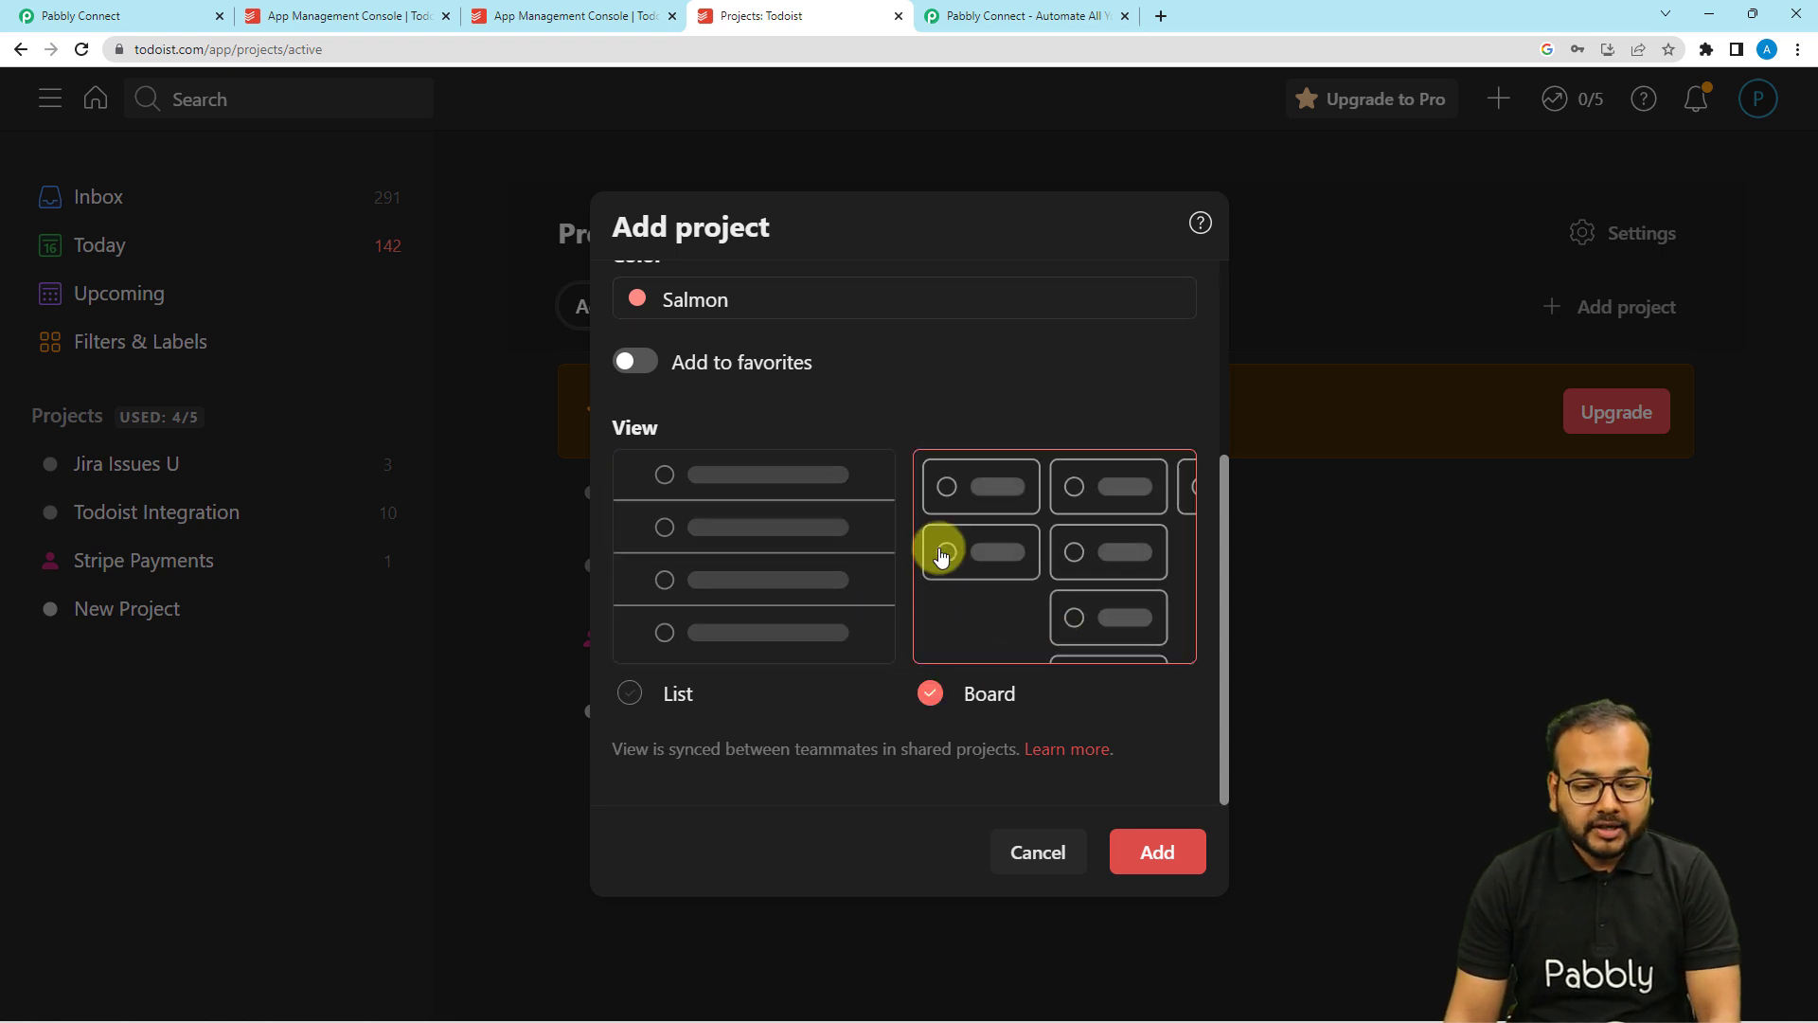
click(1171, 857)
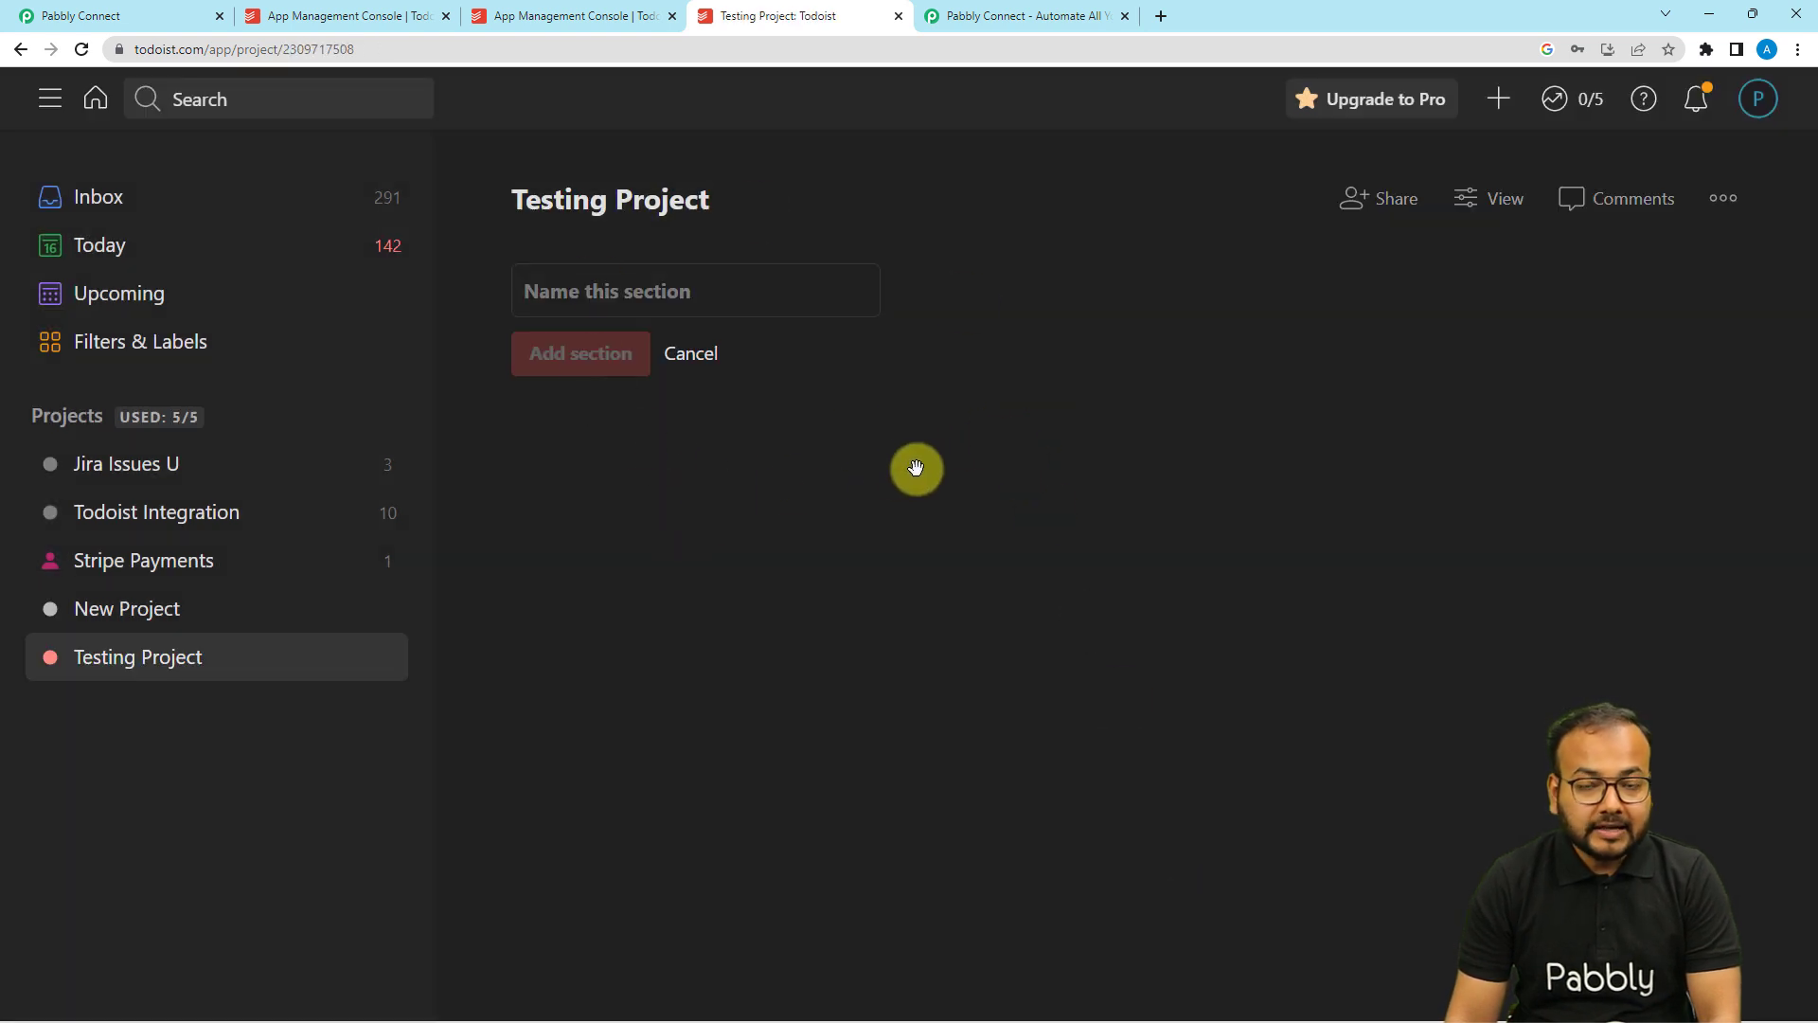
click(694, 303)
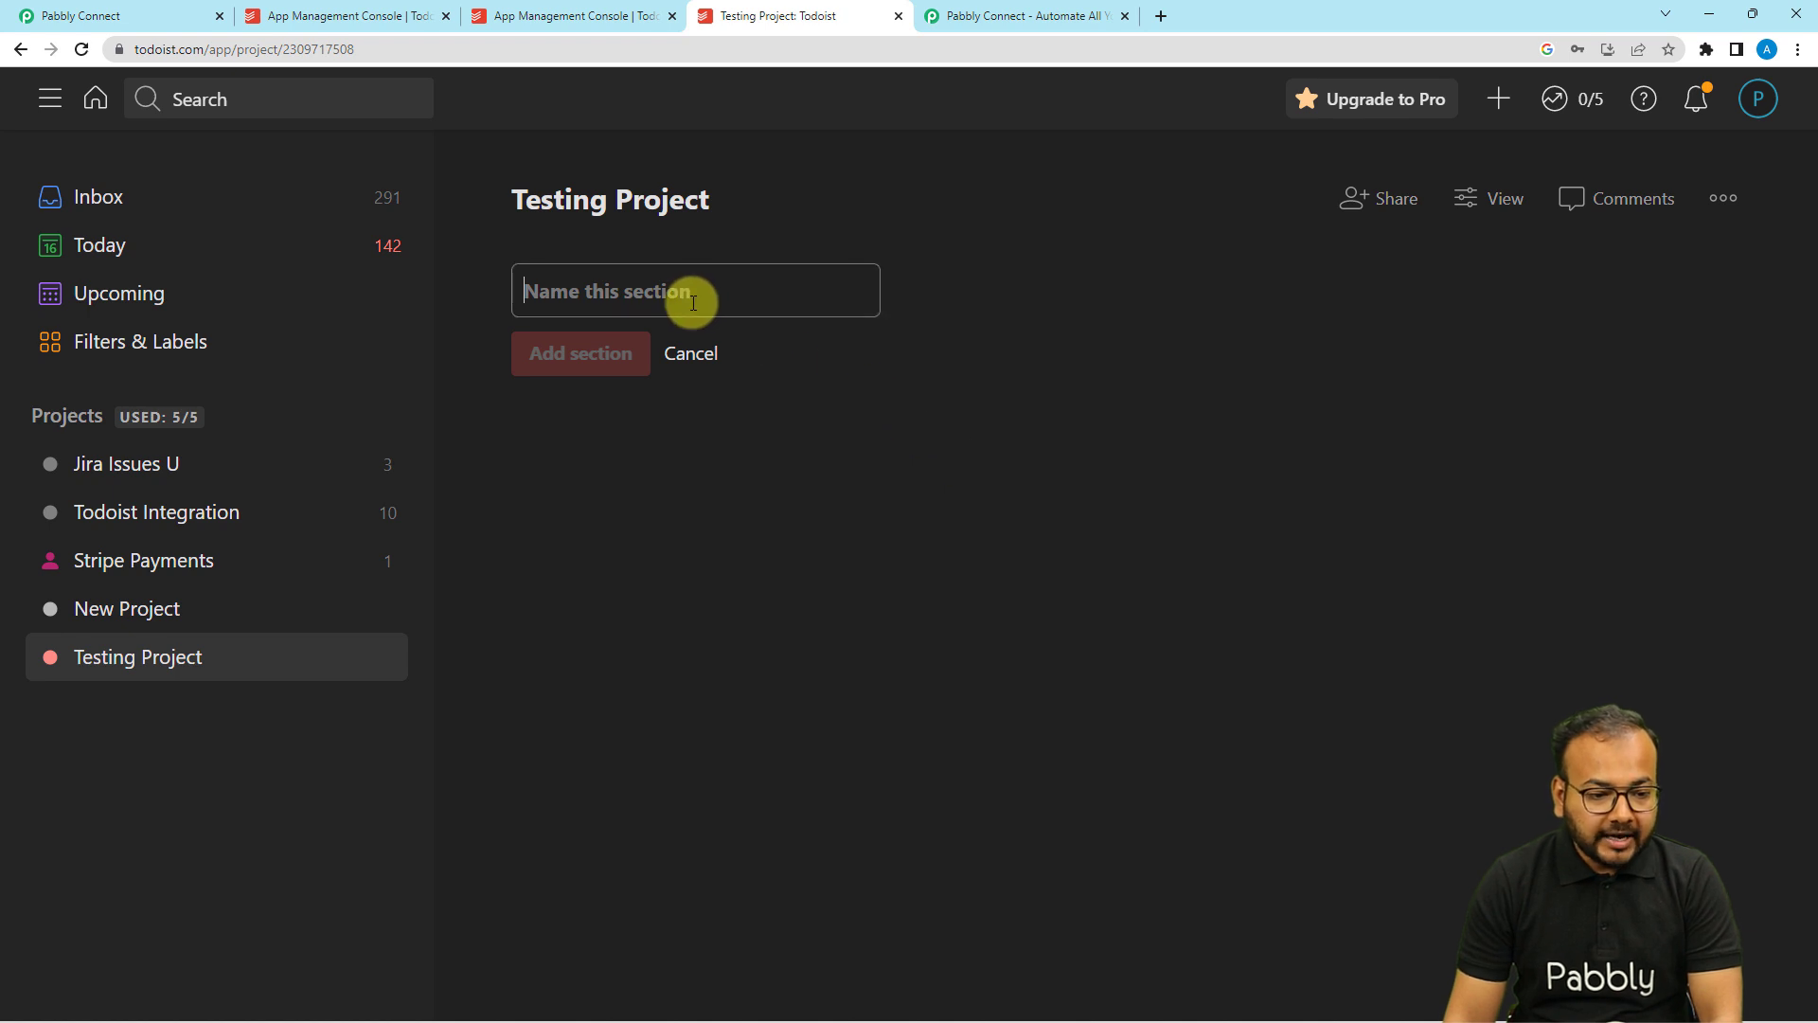
text(To do)
Confirm the 'To do' section, add an 'In progress' section, and return to Pabbly Connect.
key(Return)
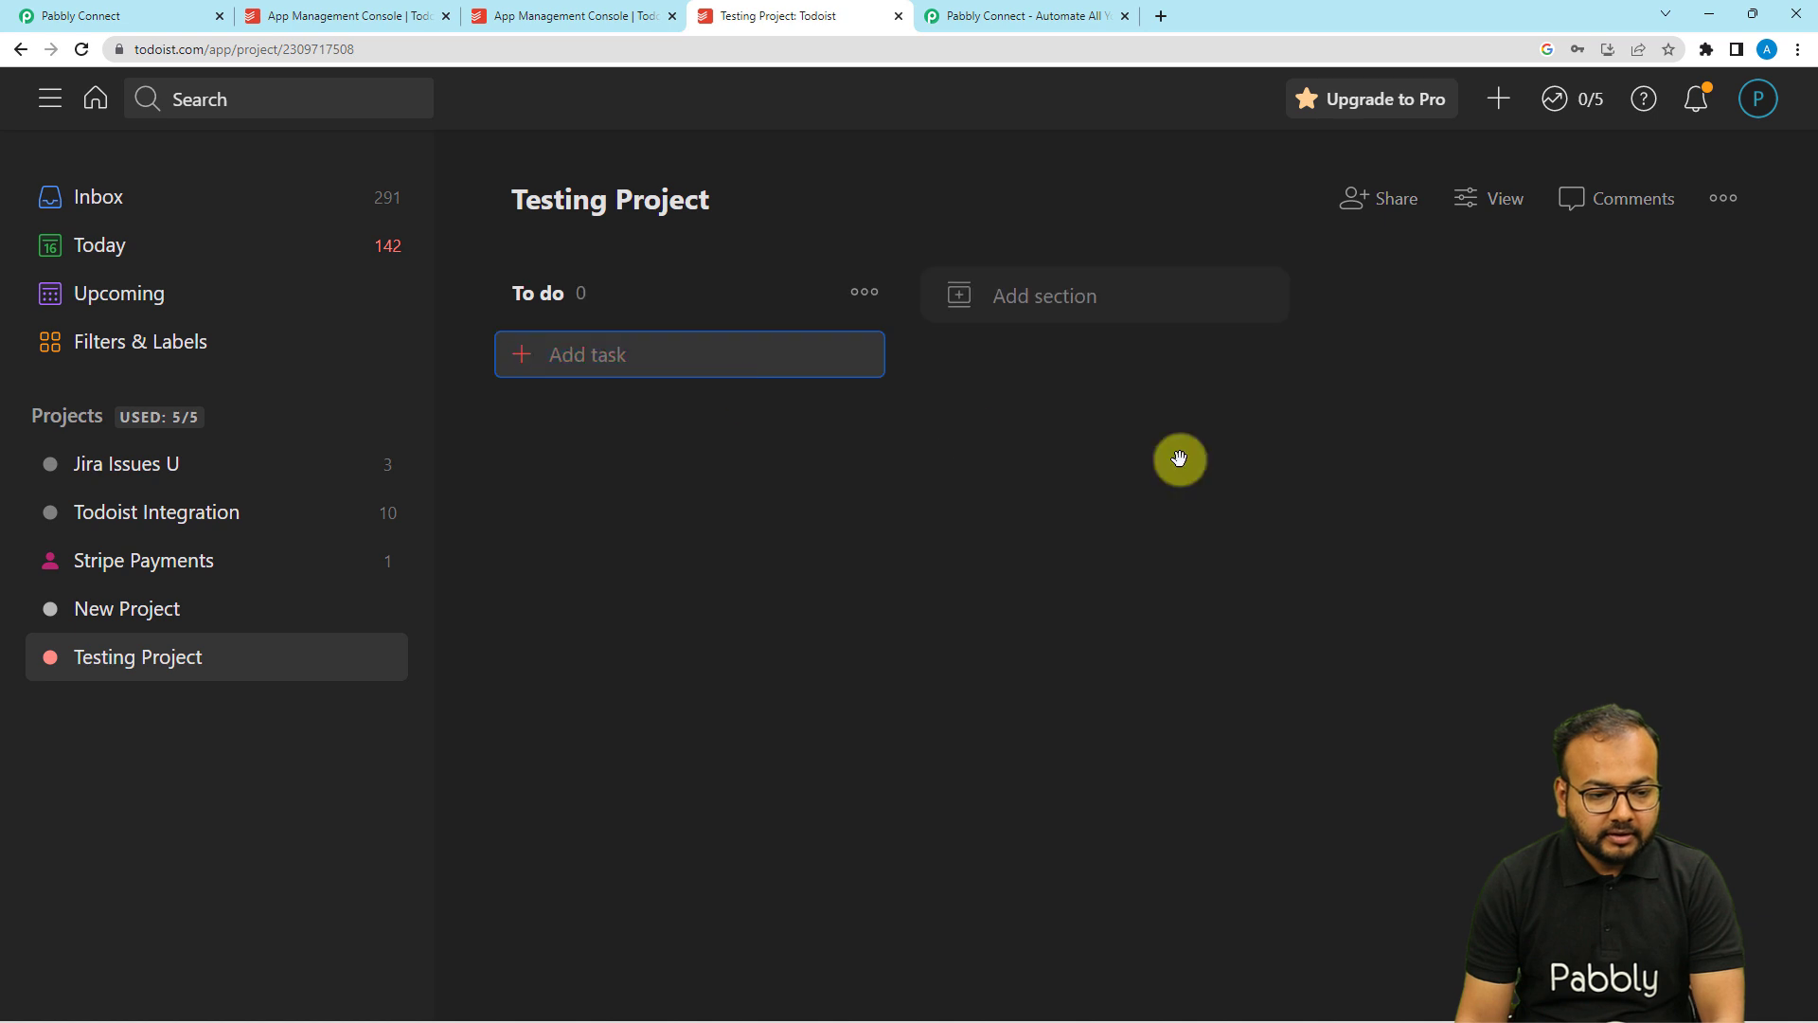
click(1091, 305)
text(I)
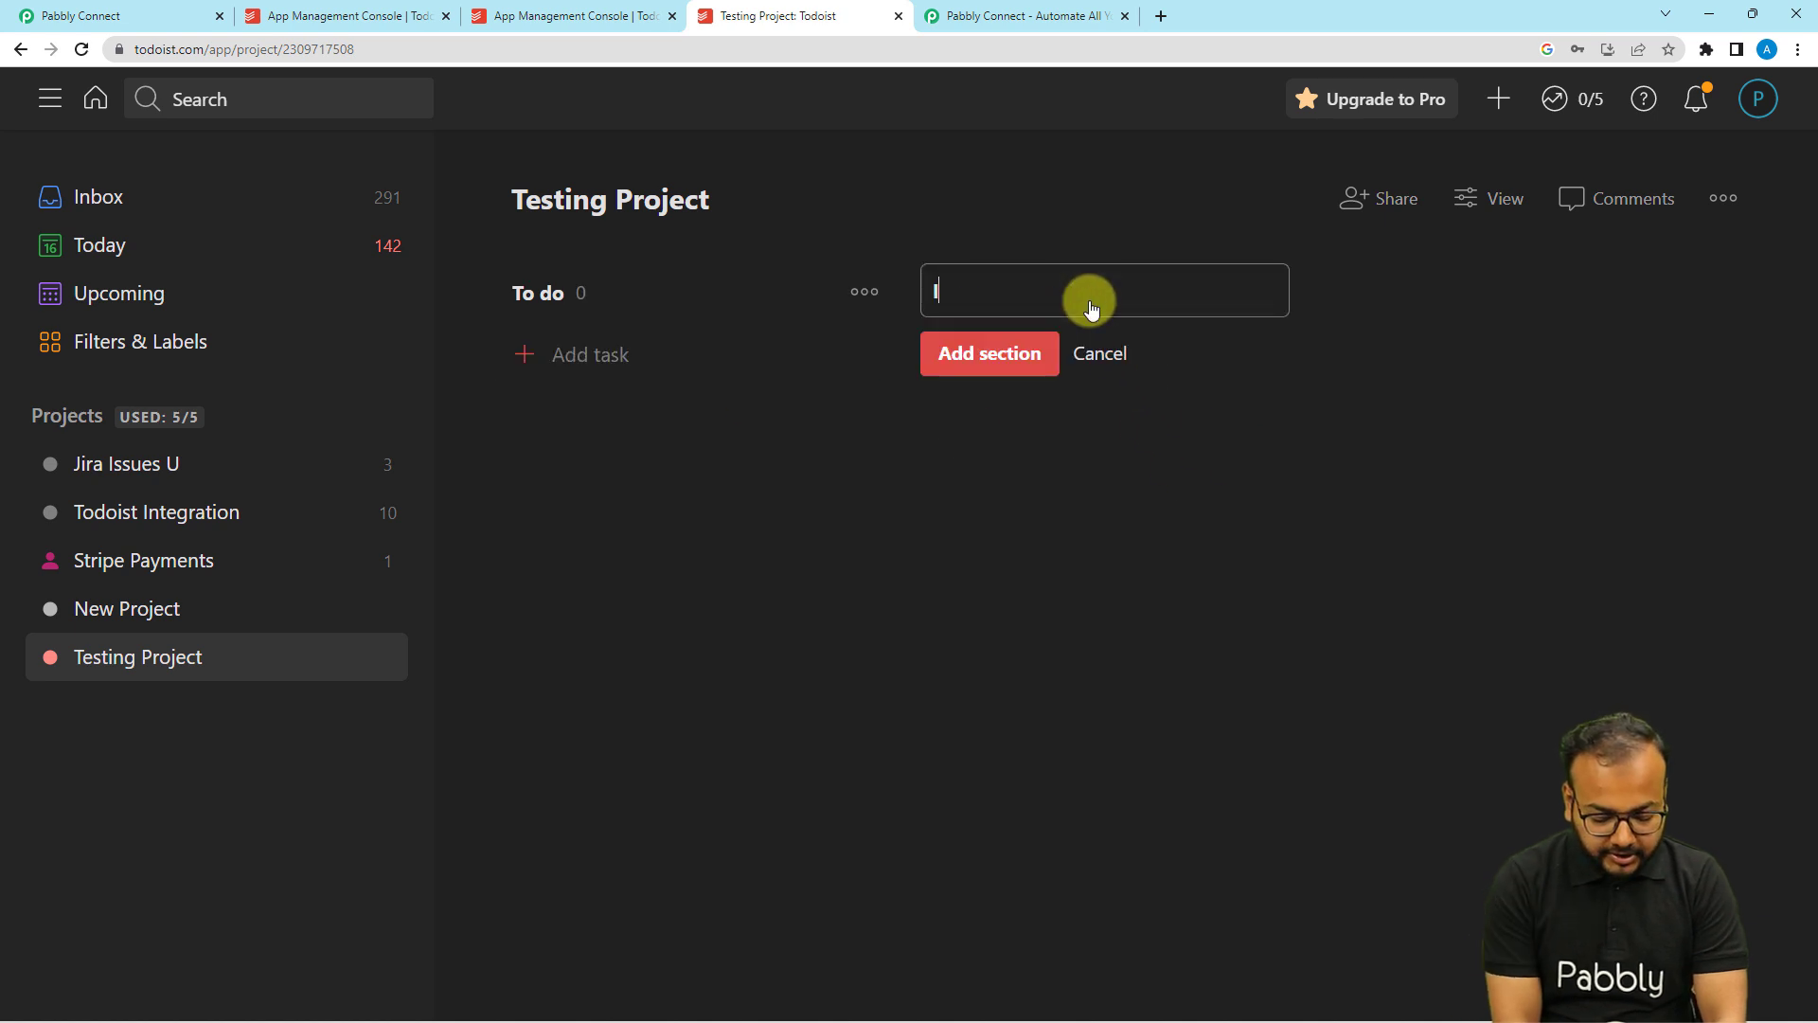
text(n progress)
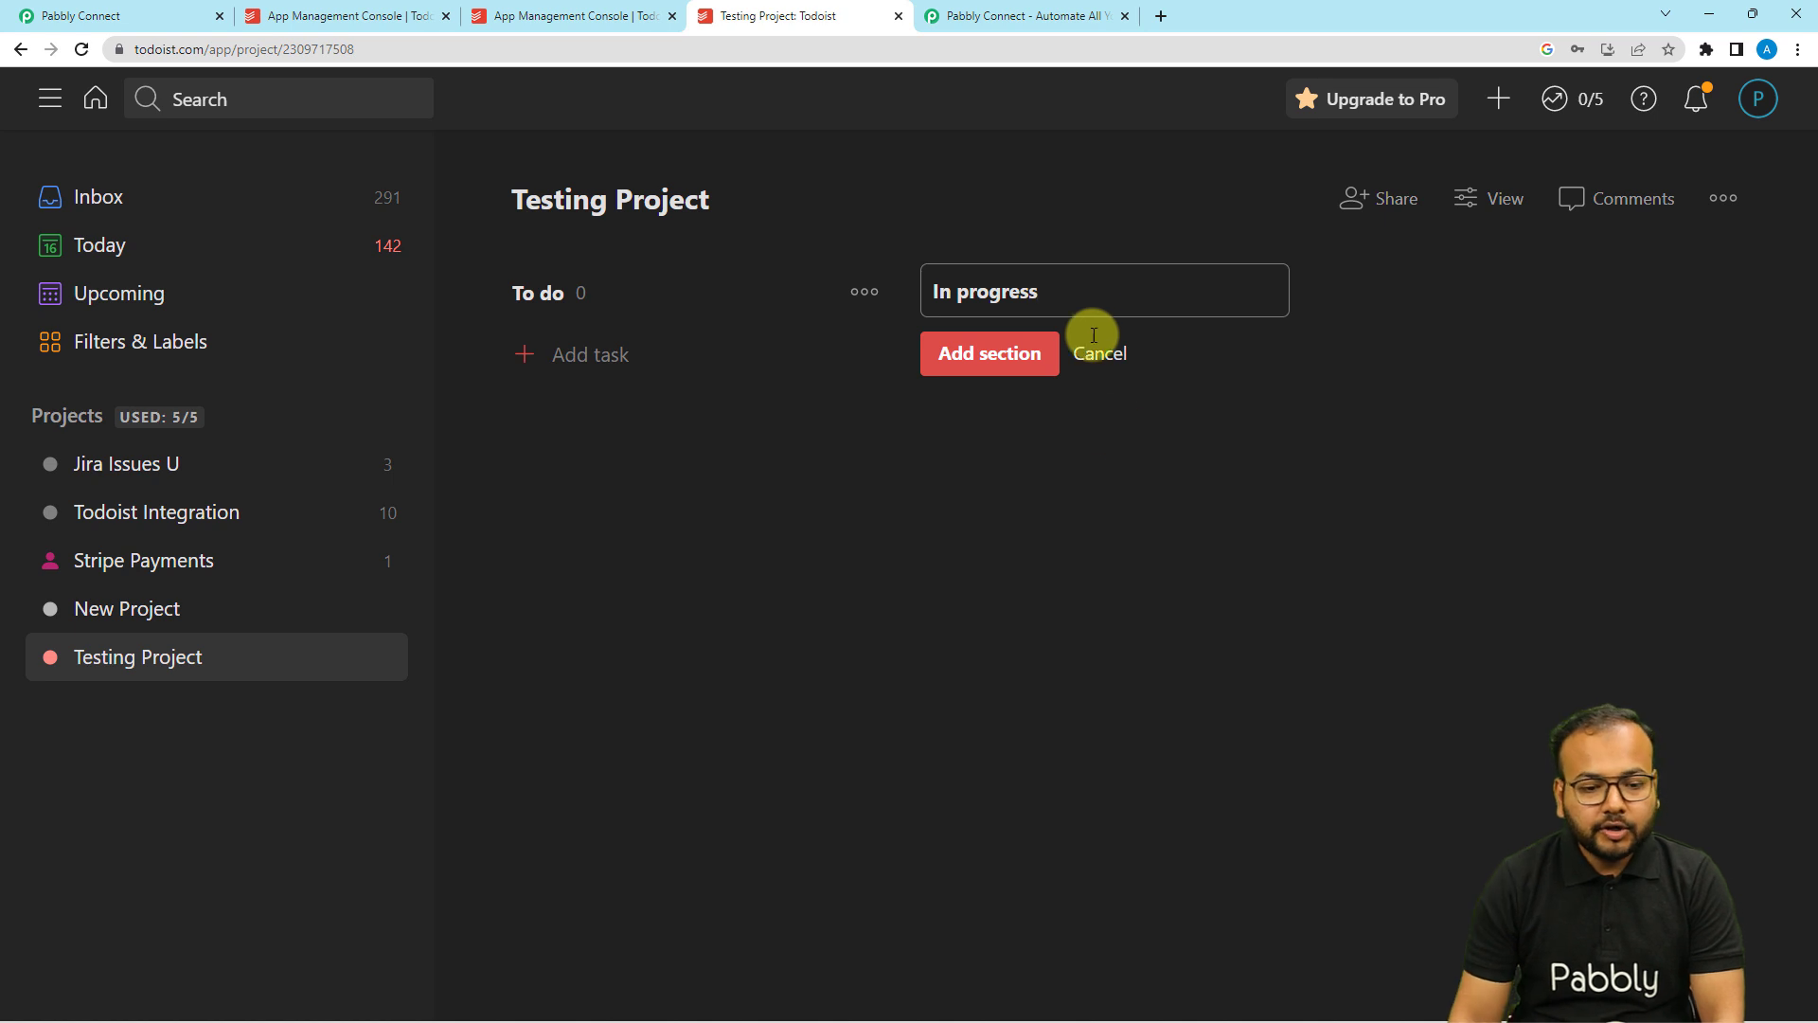
click(1139, 511)
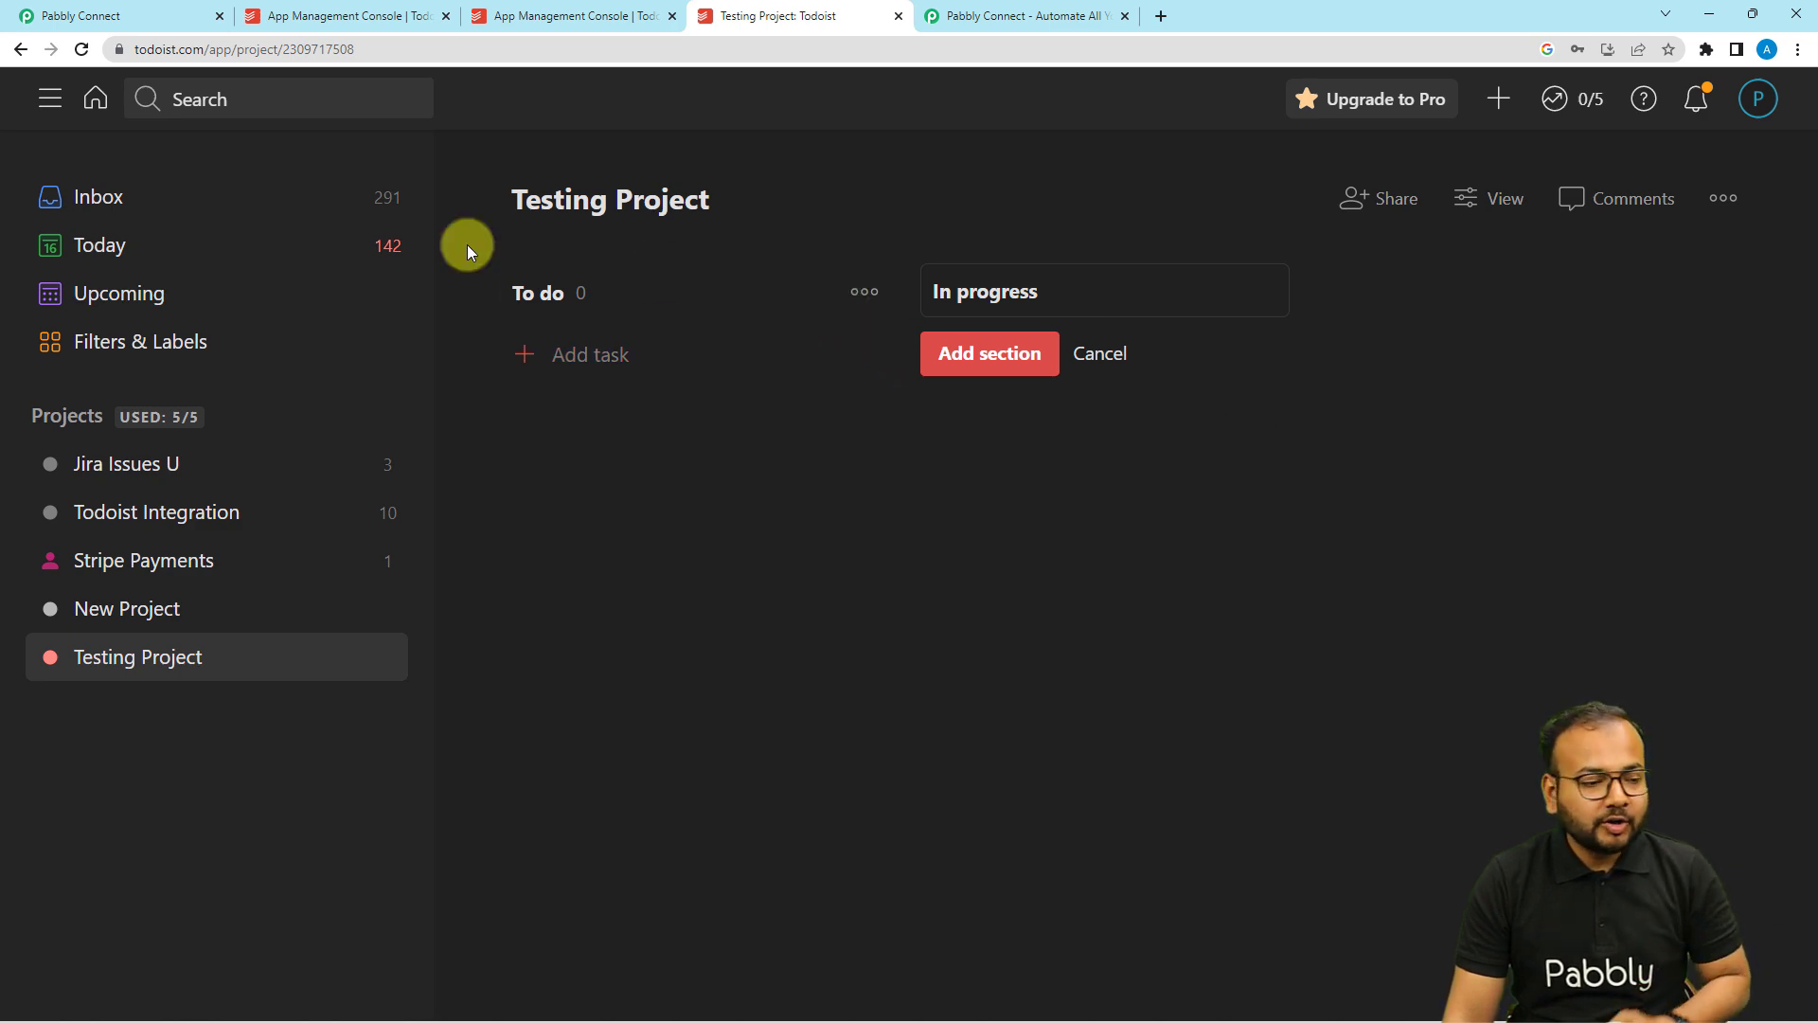
click(60, 16)
Review the captured Testing Project response fields down to the '2. Choose Your Next Application' card.
scroll(315, 389, down, 4)
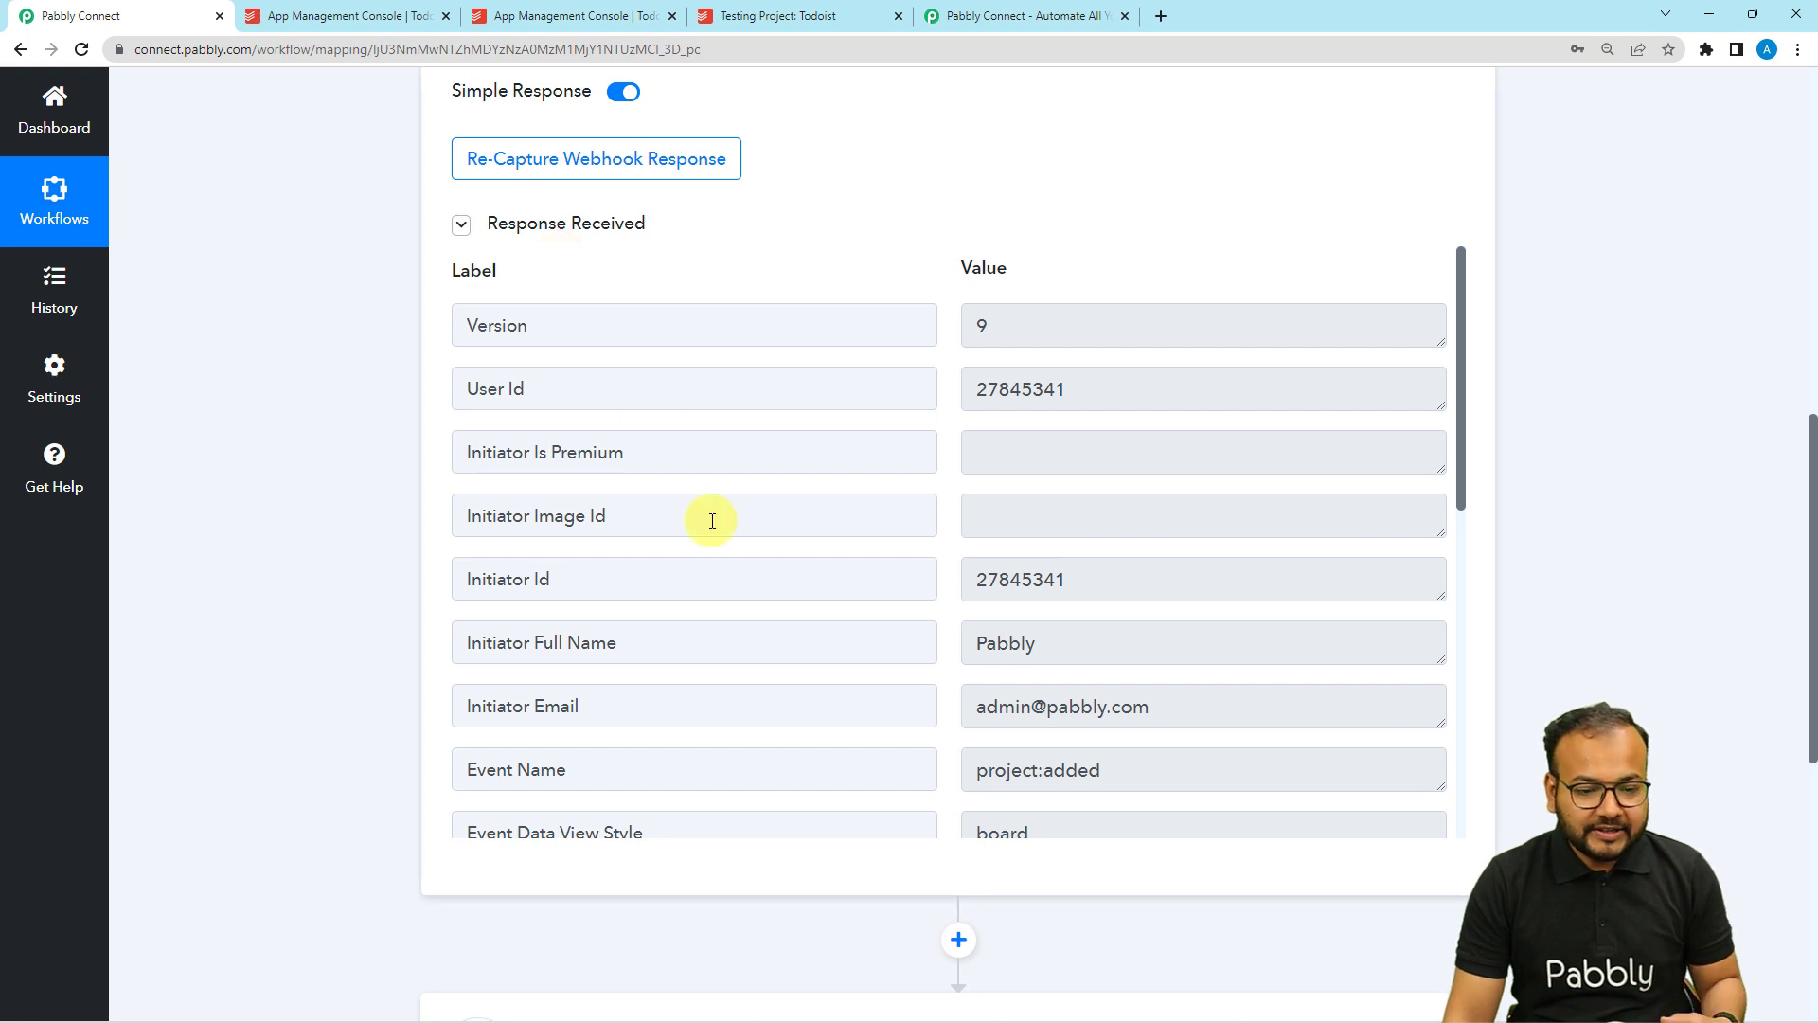
scroll(712, 518, down, 2)
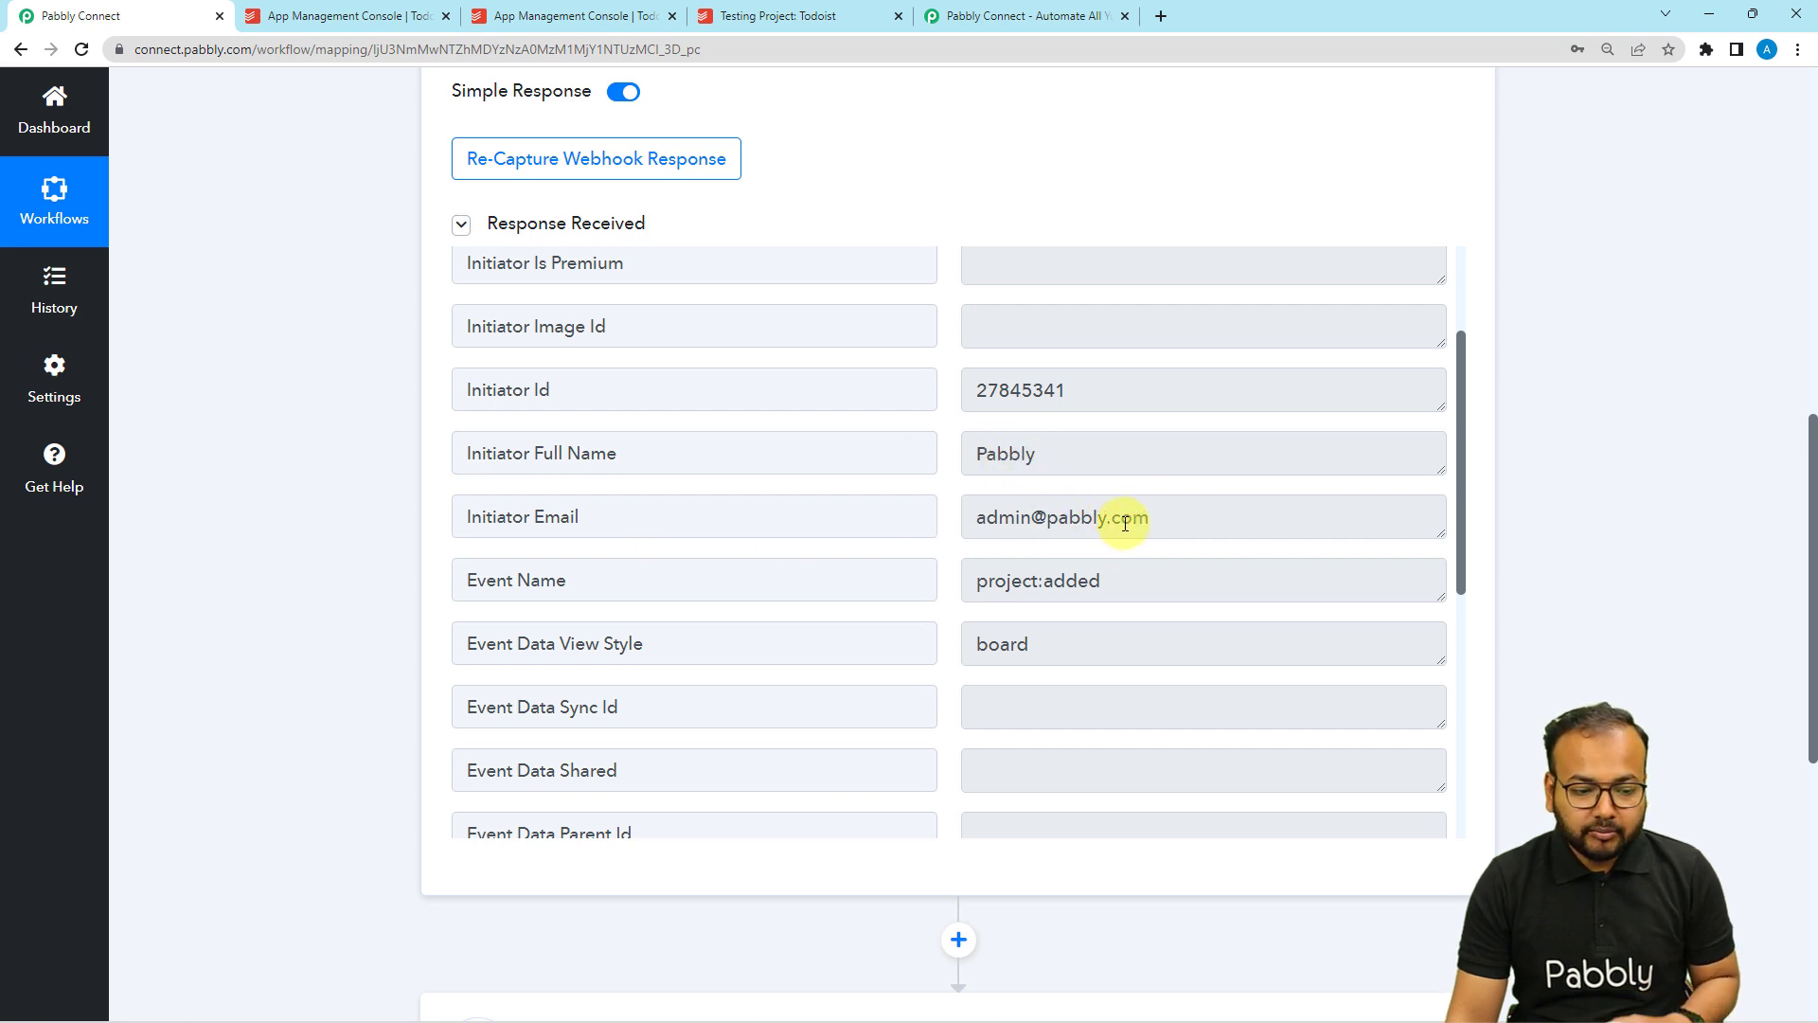
scroll(910, 573, down, 1)
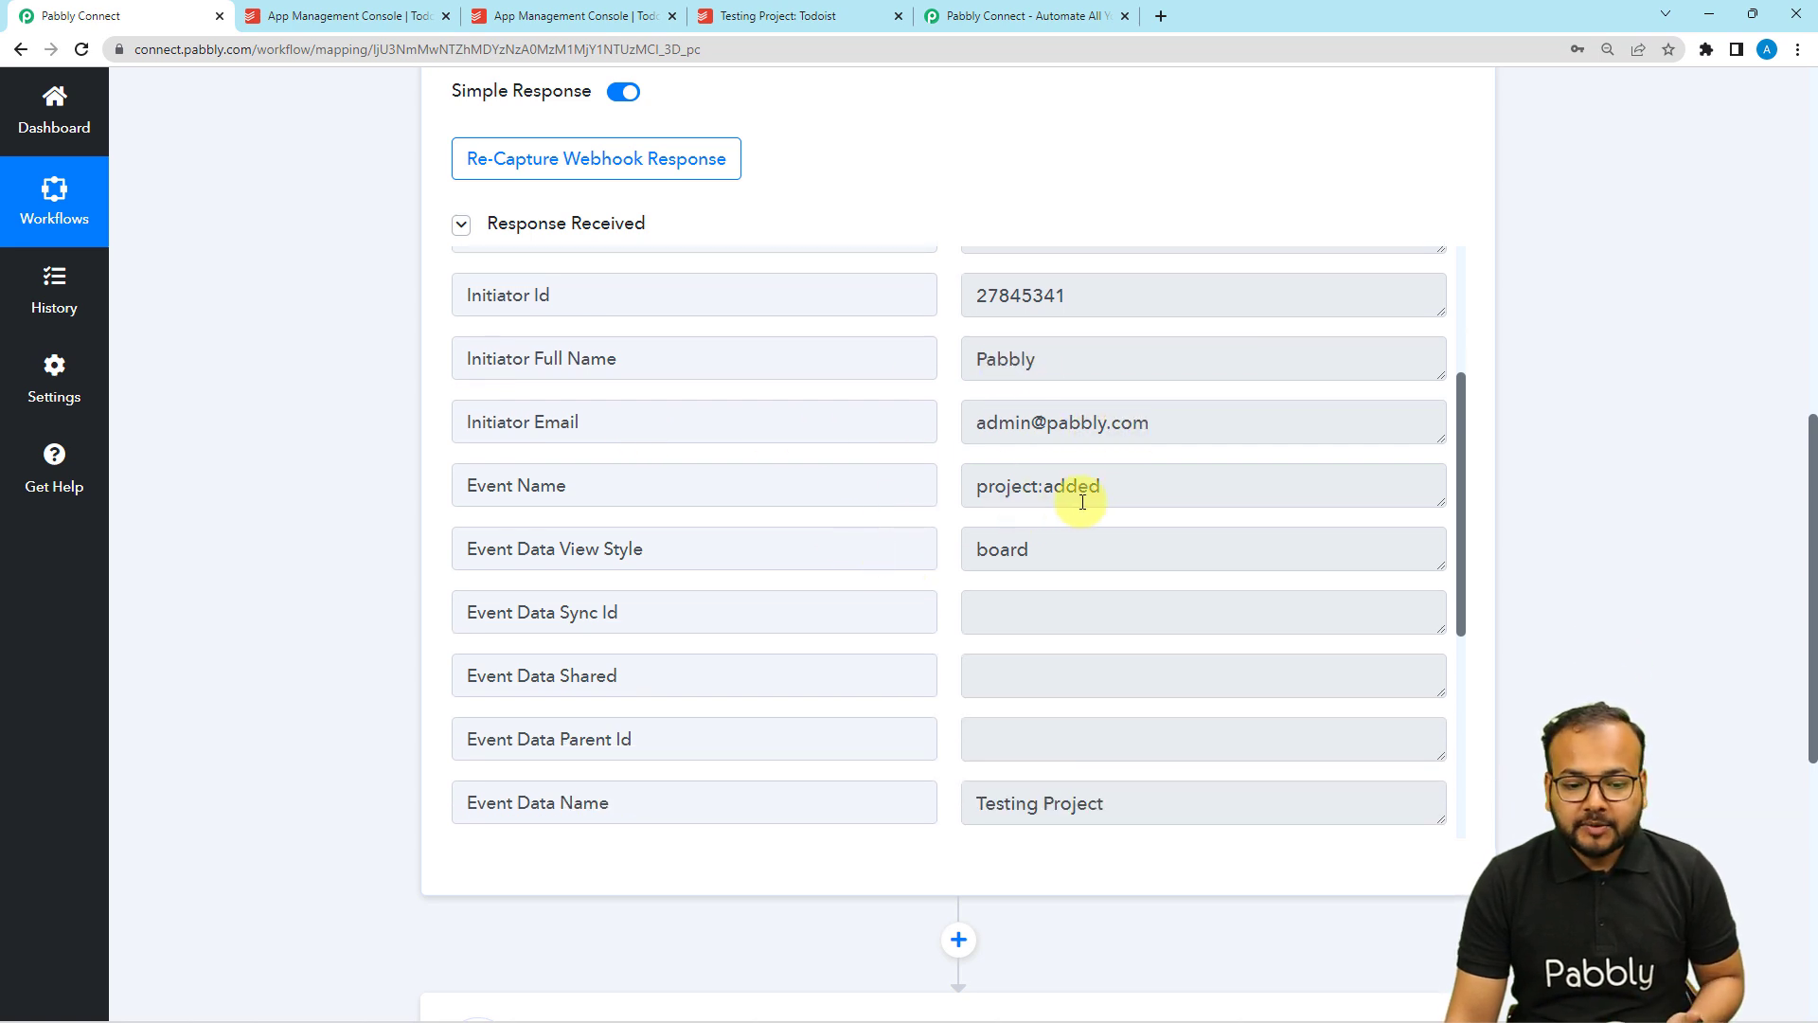
scroll(807, 548, down, 2)
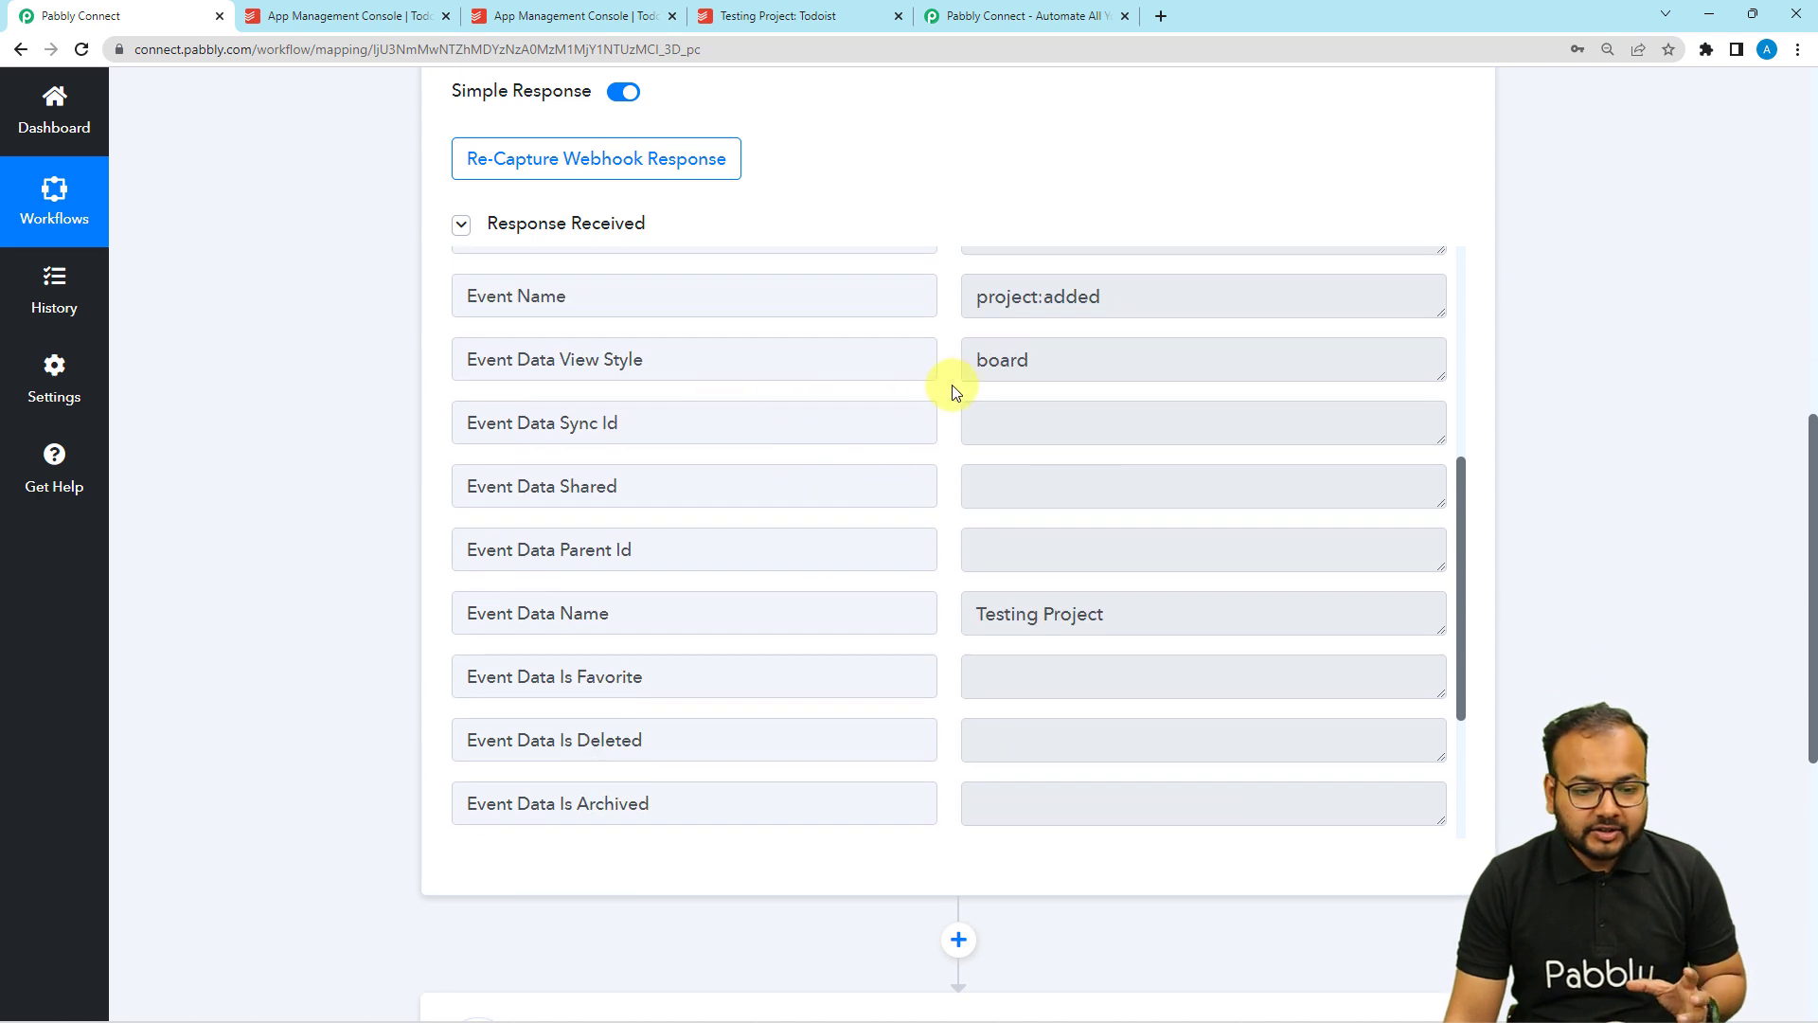
scroll(846, 631, down, 1)
scroll(846, 630, down, 2)
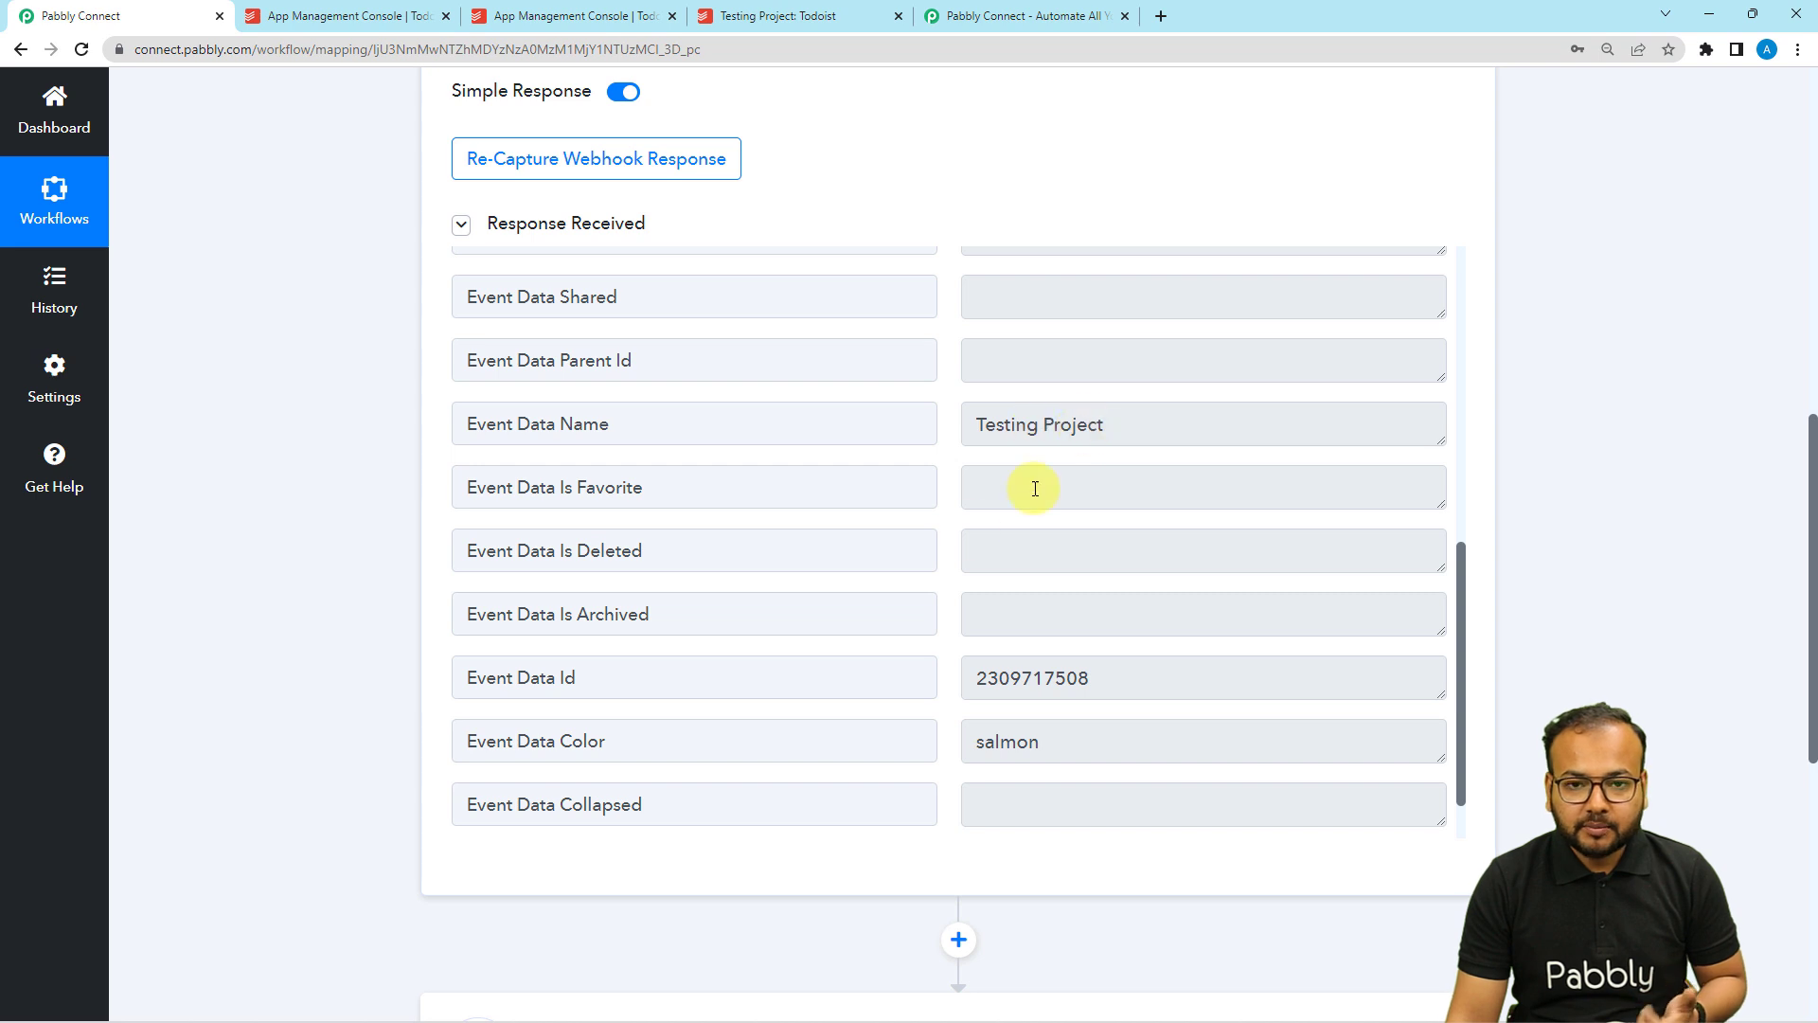
scroll(752, 610, down, 1)
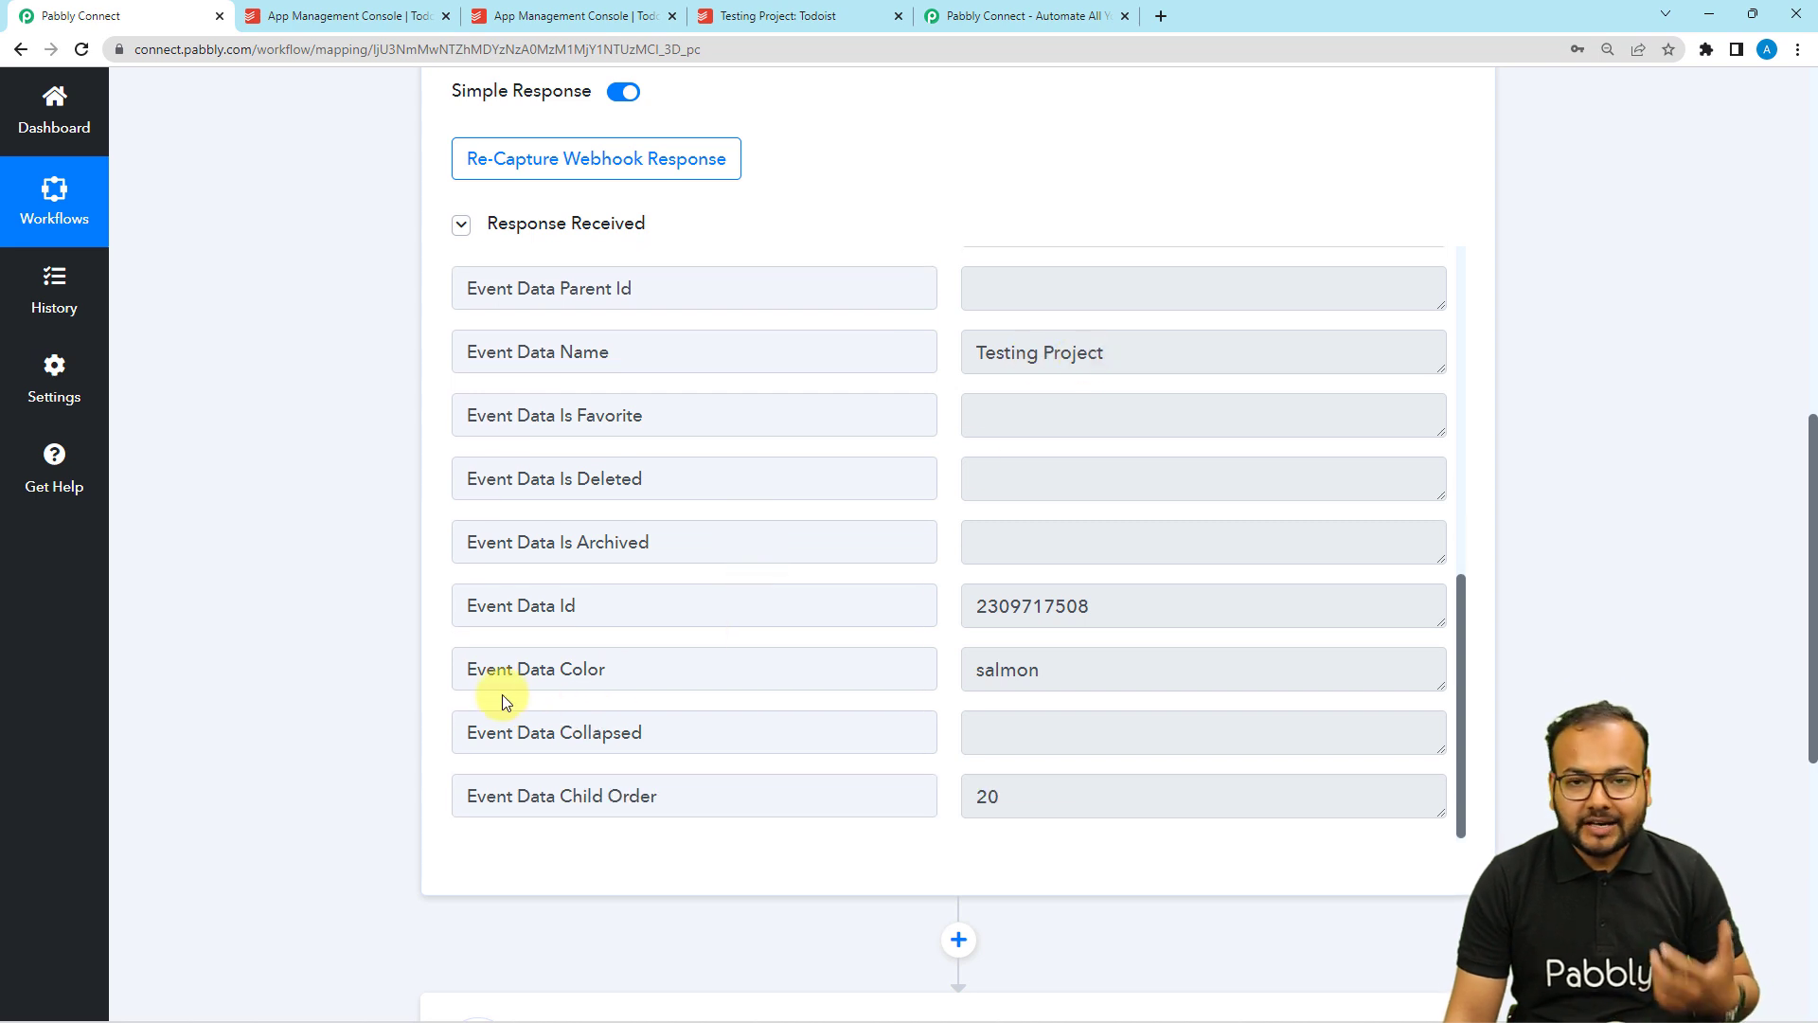
scroll(369, 620, down, 2)
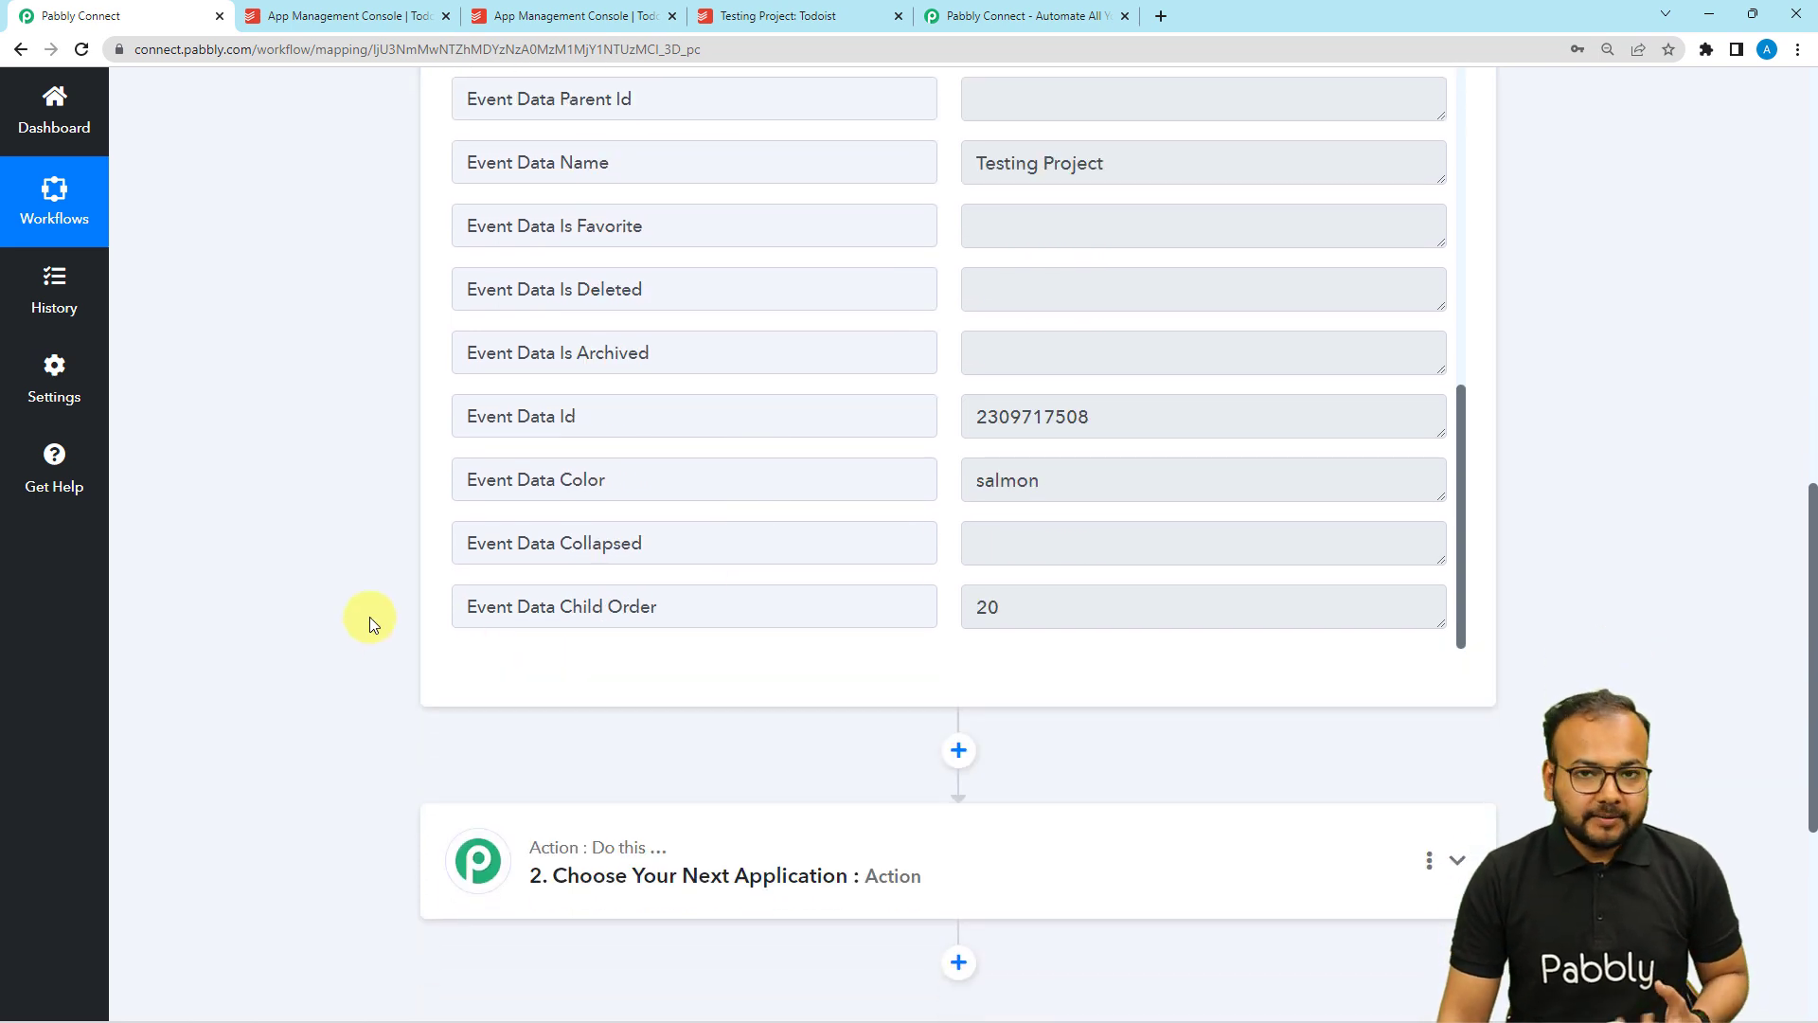
scroll(369, 620, down, 4)
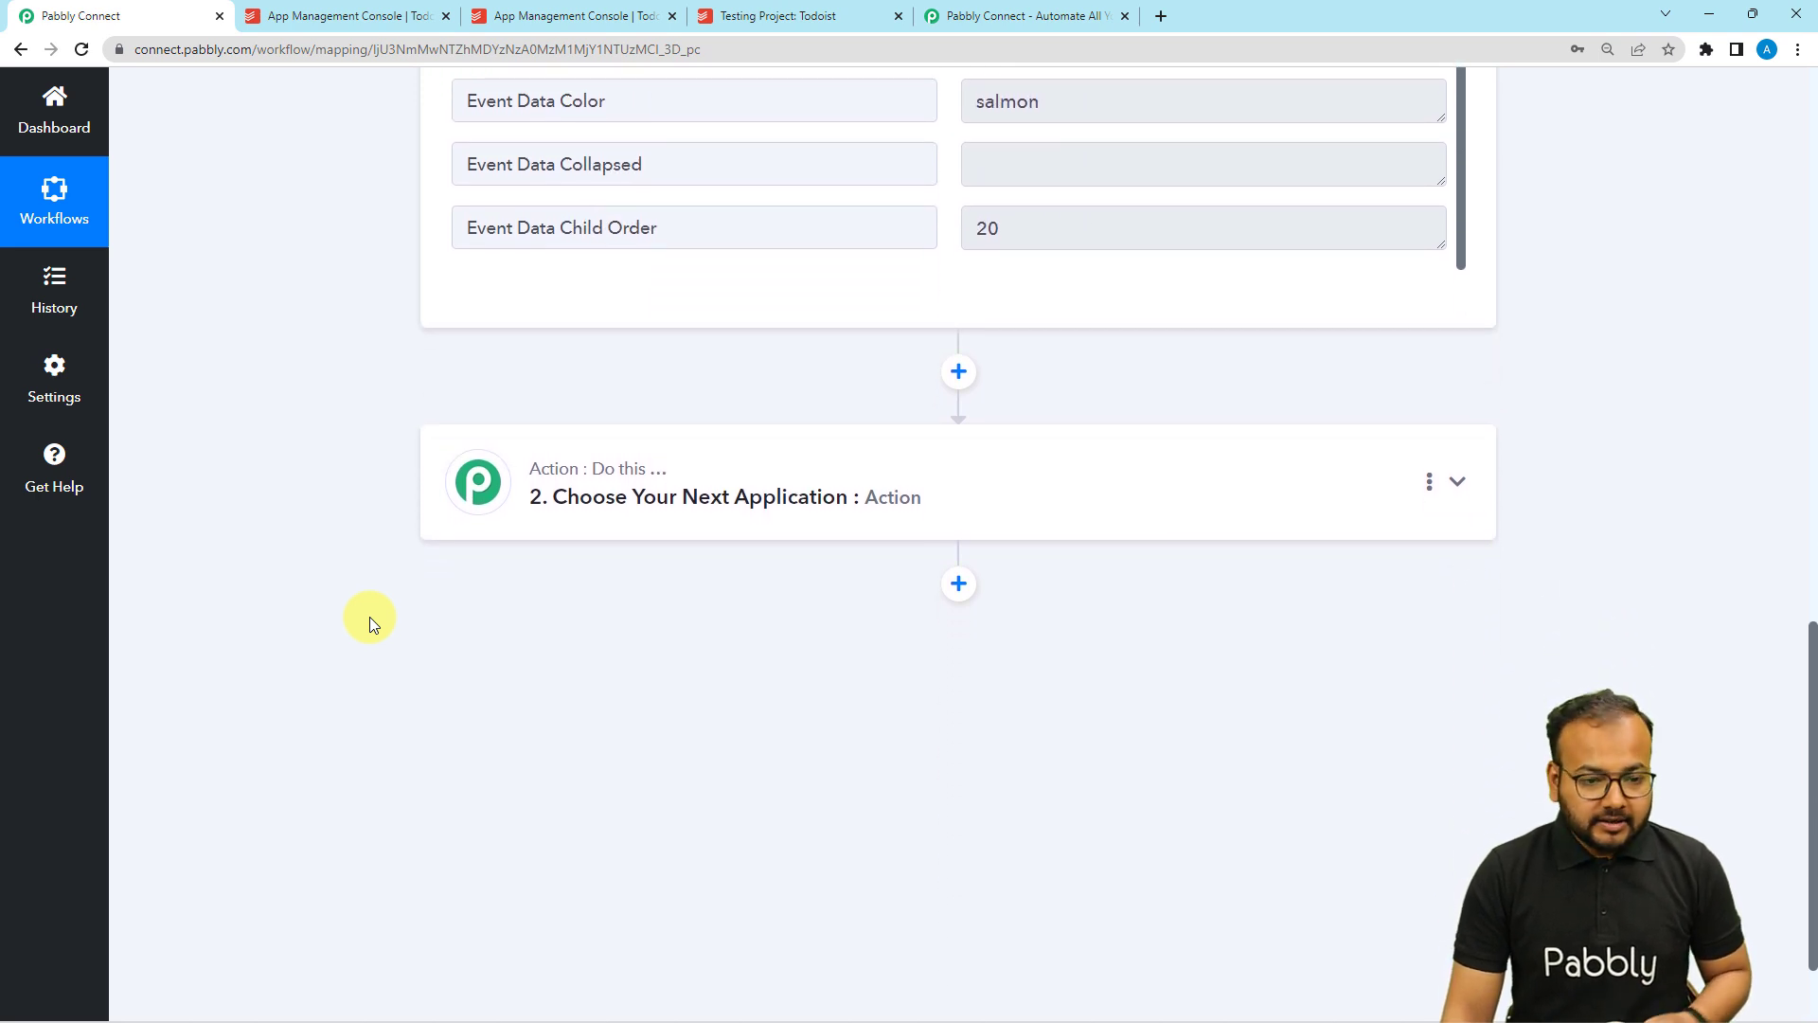
scroll(369, 621, up, 2)
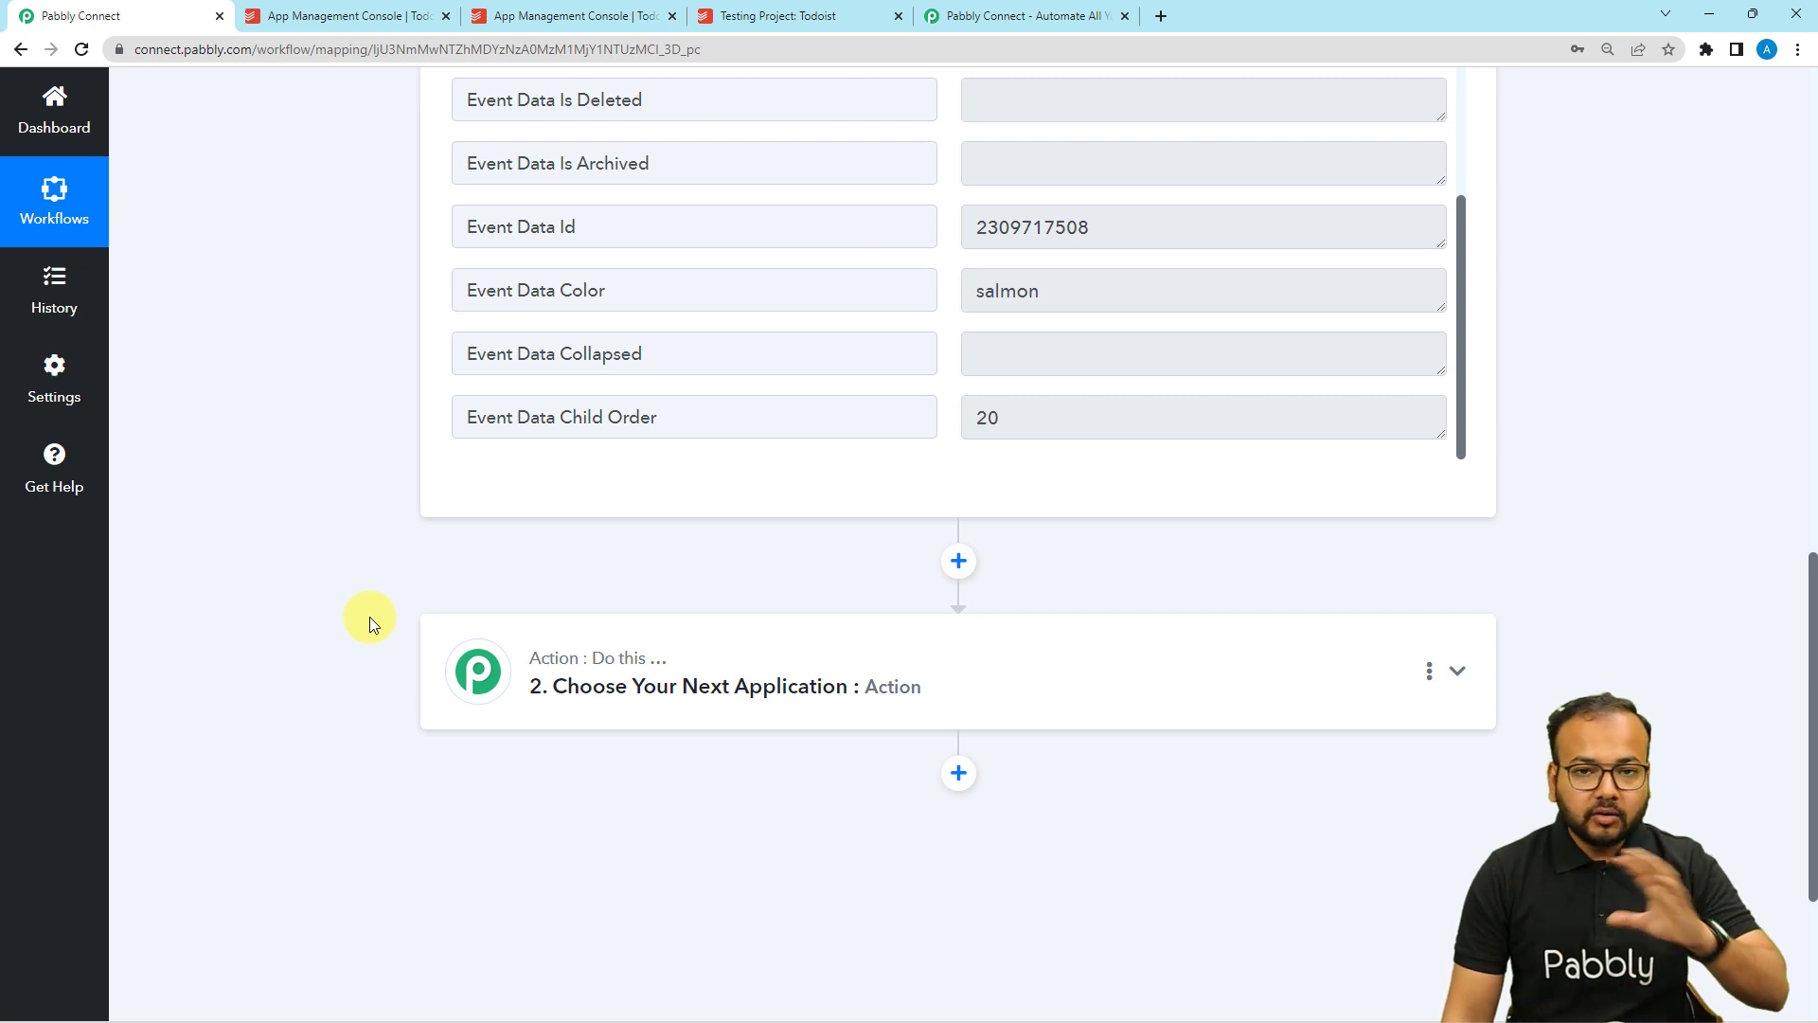
scroll(370, 621, down, 3)
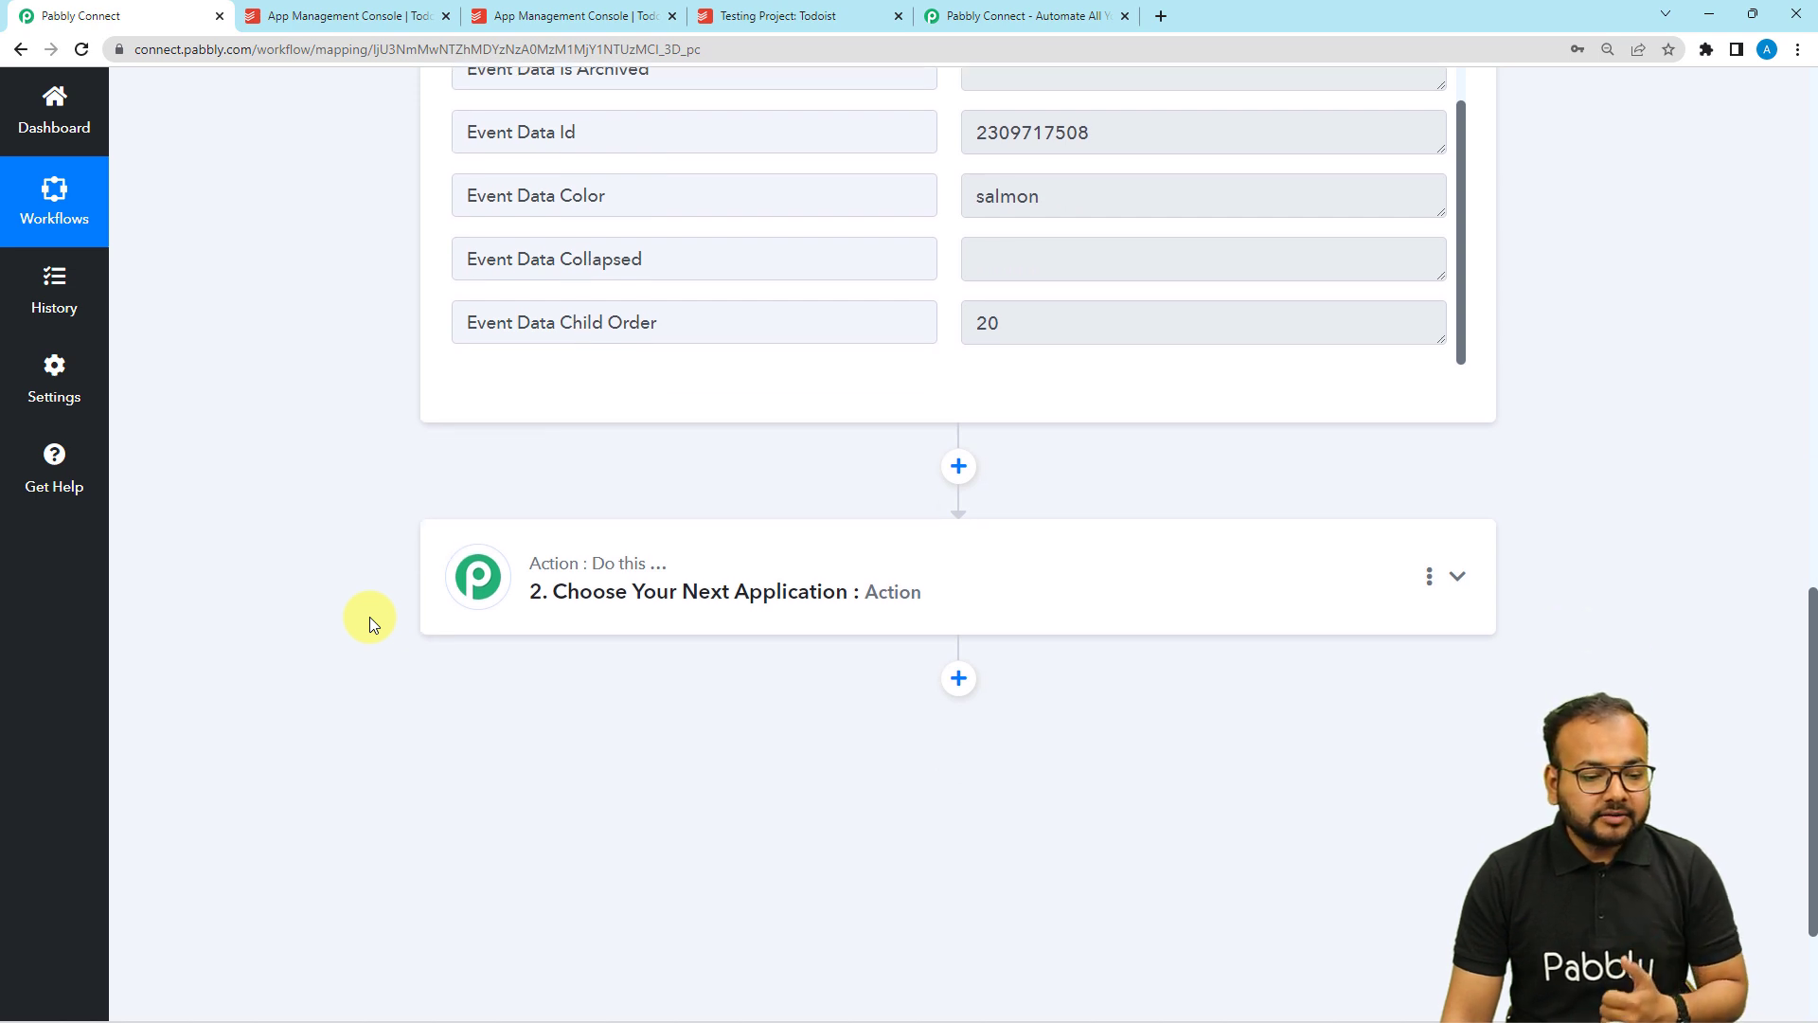
Set the action step to Gmail's Send Email event.
click(872, 398)
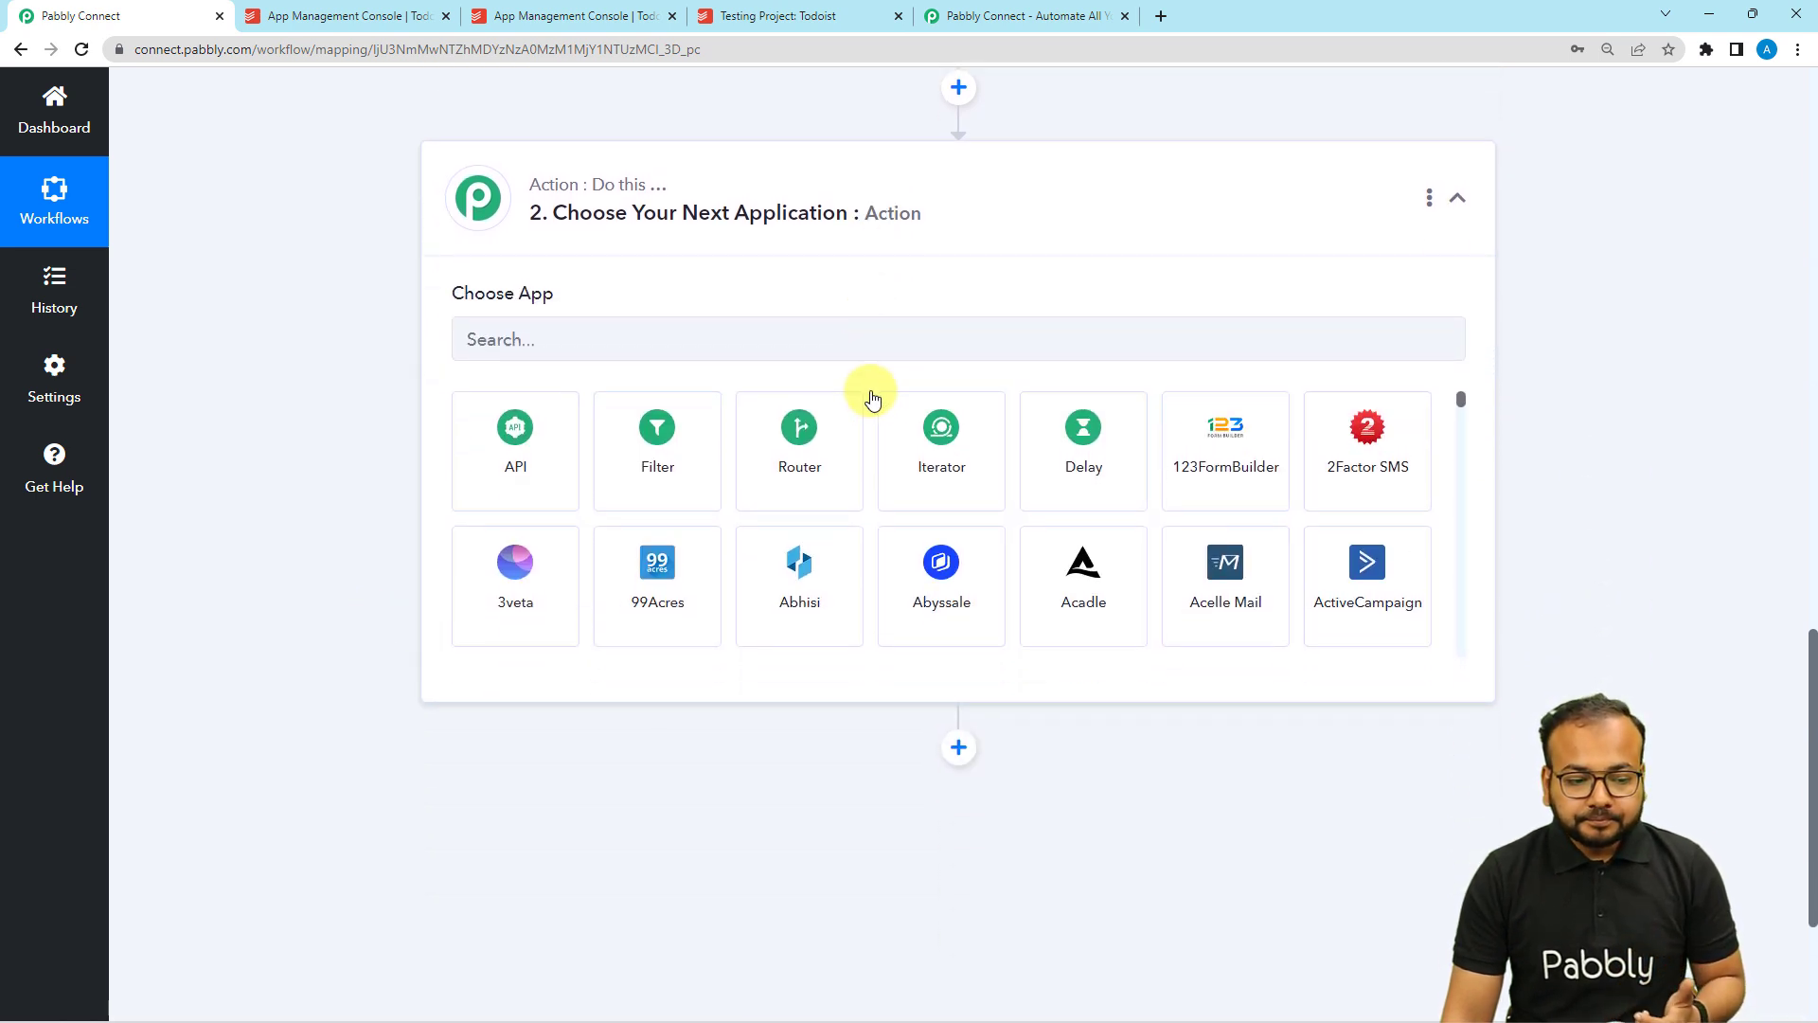
click(580, 346)
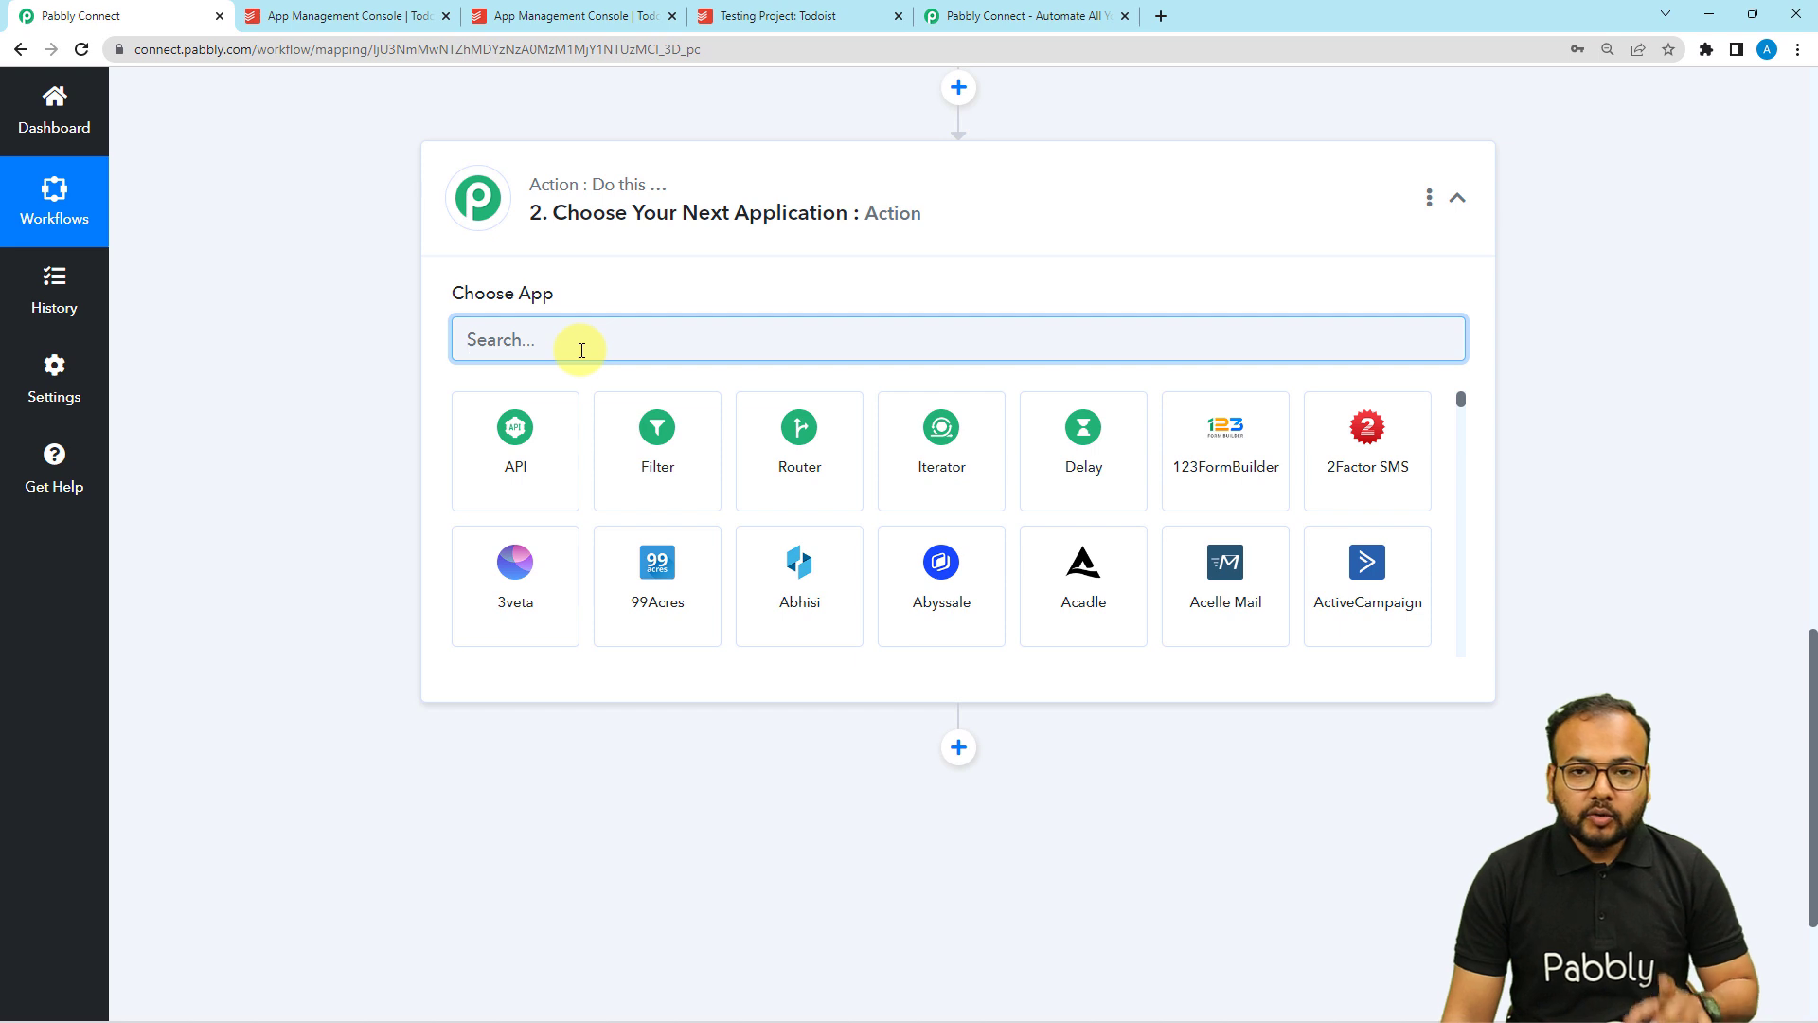
text(gmail)
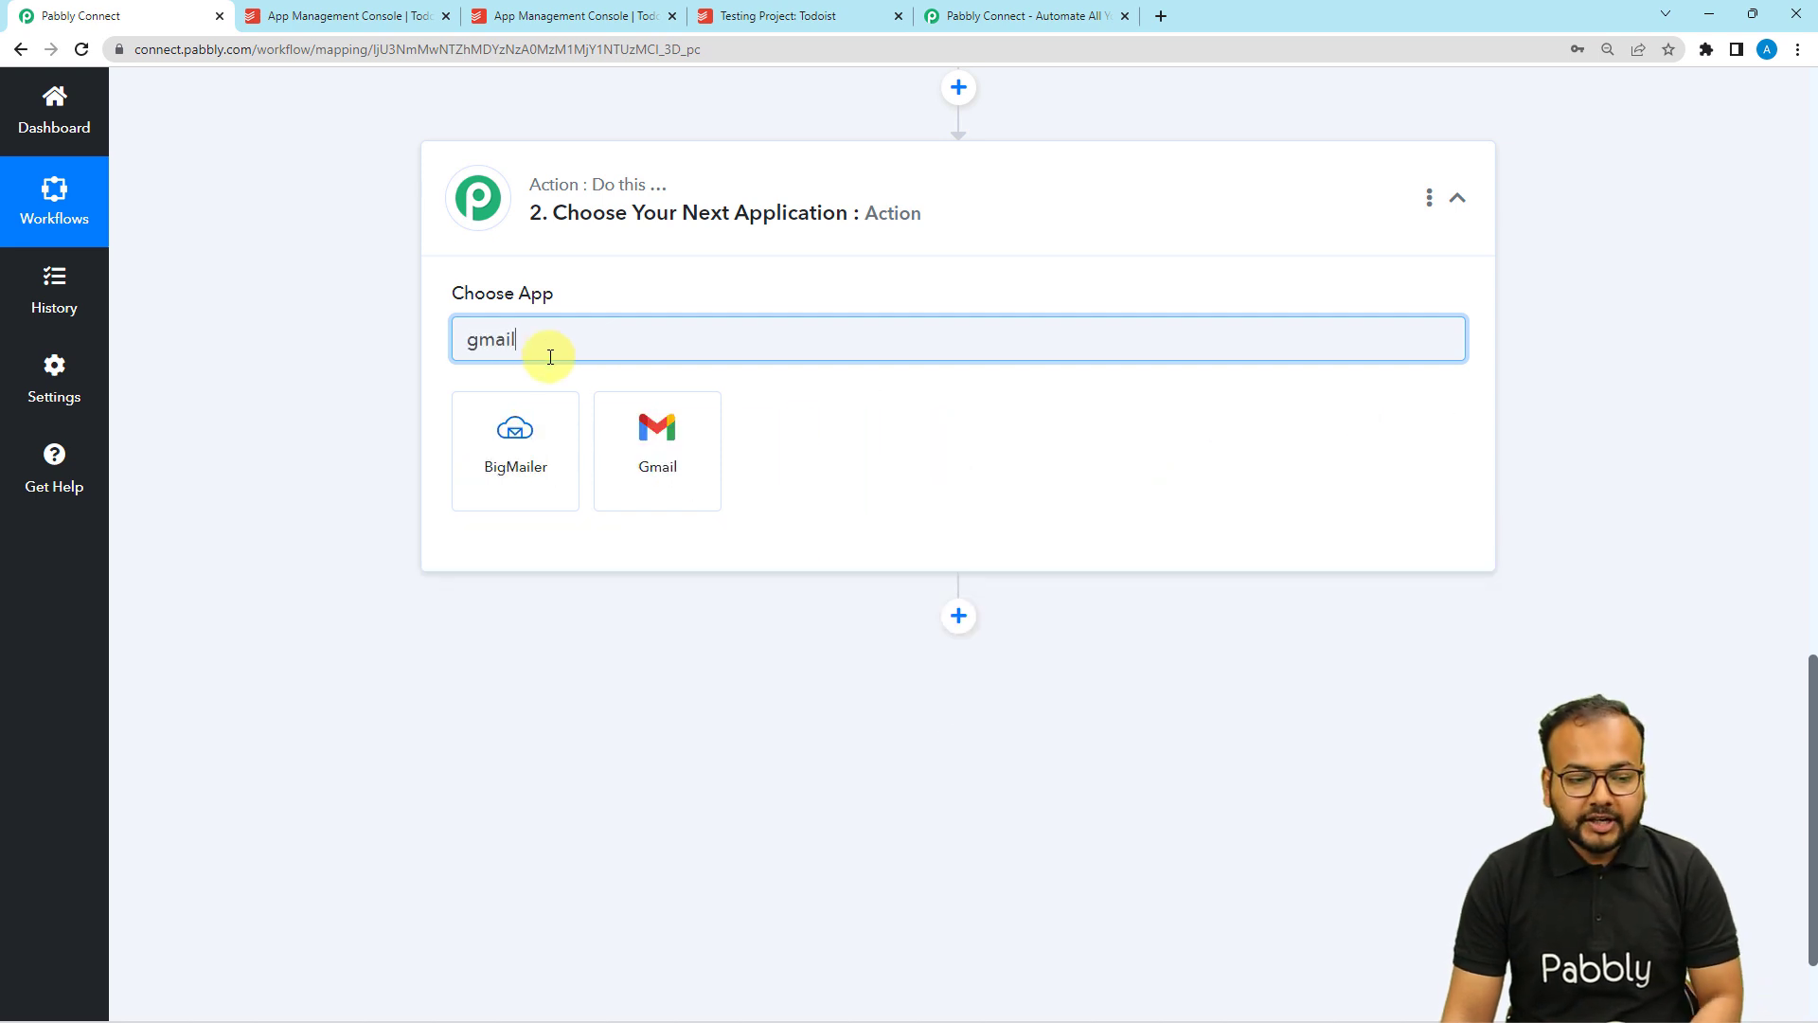
click(654, 445)
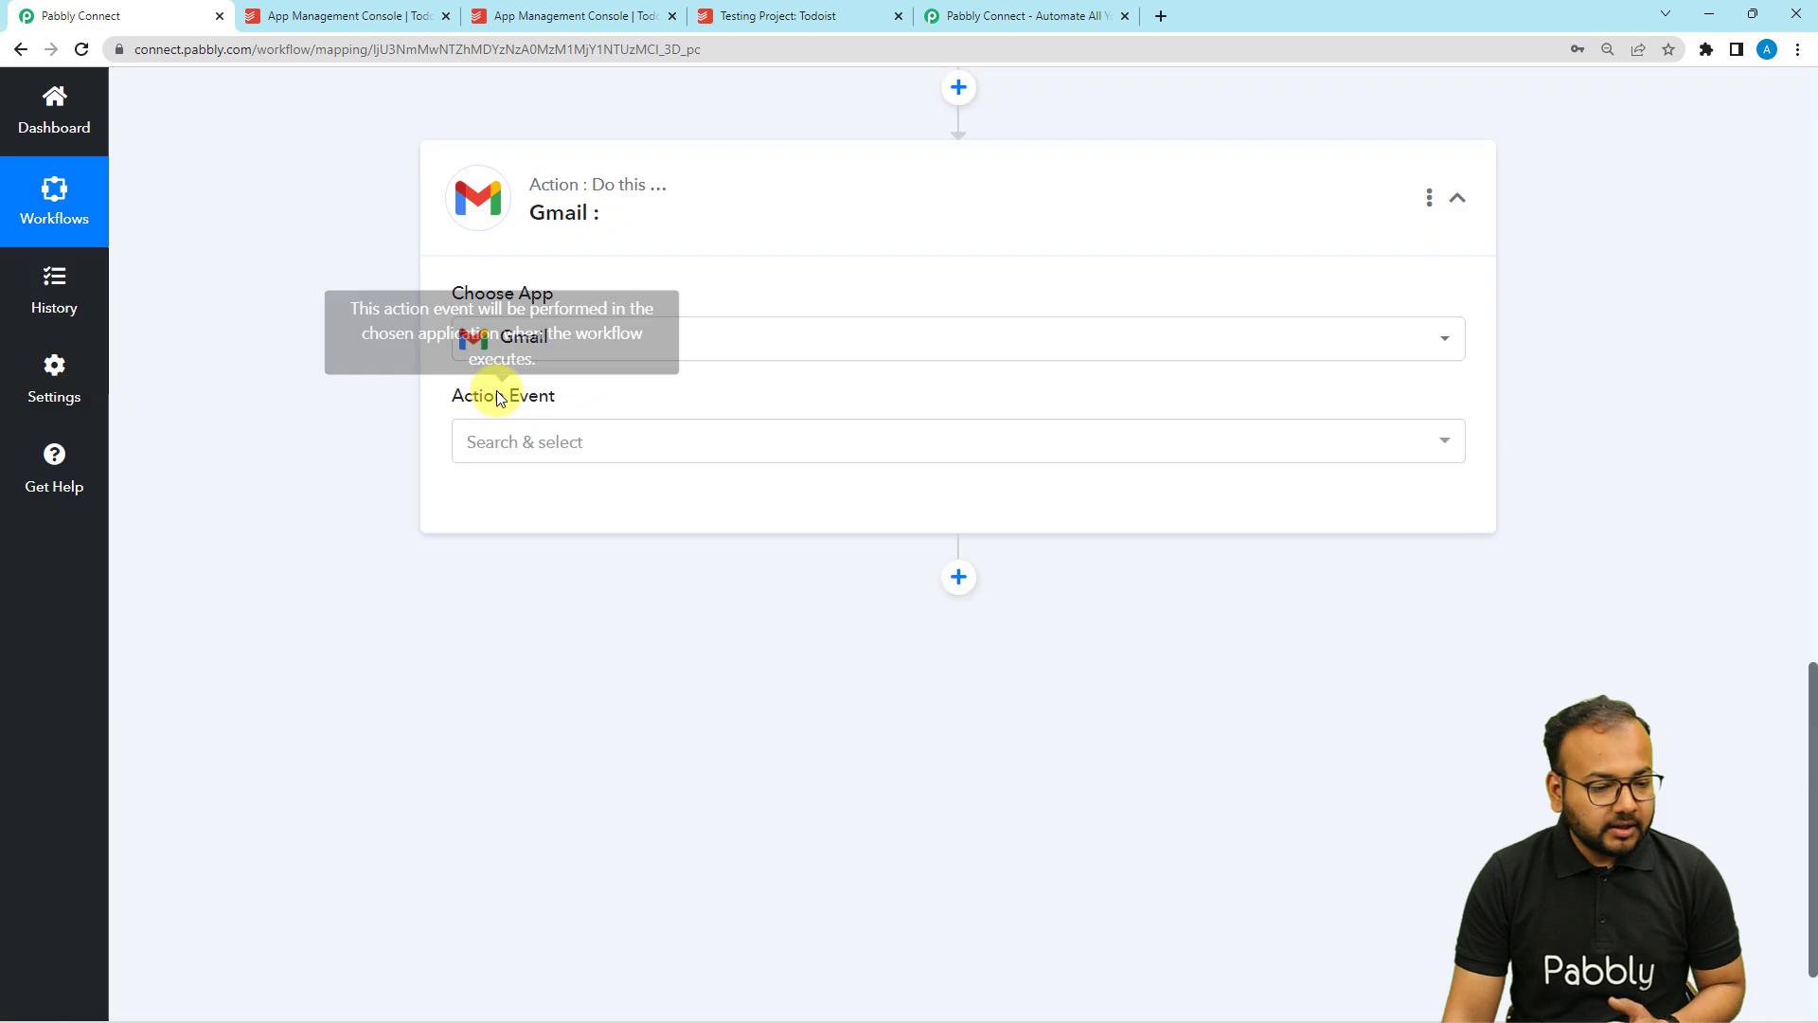
click(503, 453)
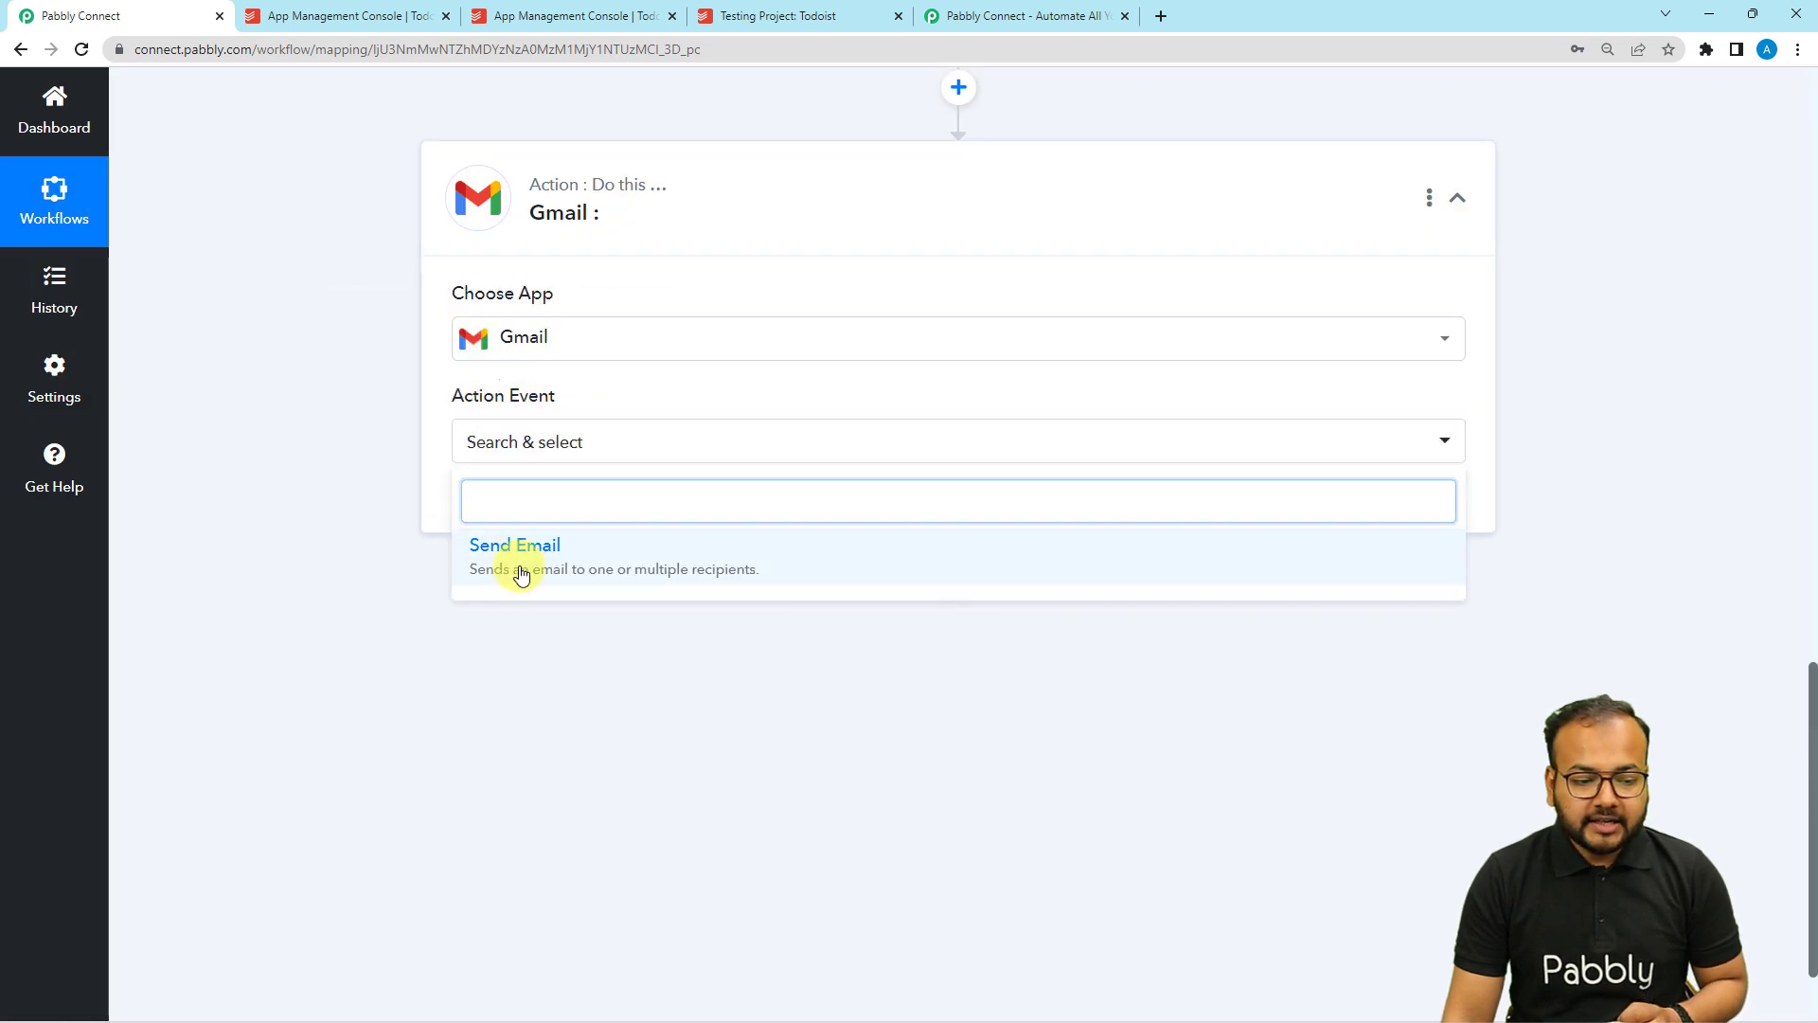
click(515, 563)
Add a new Gmail connection and authorize Pabbly Connect with the Google account.
click(488, 524)
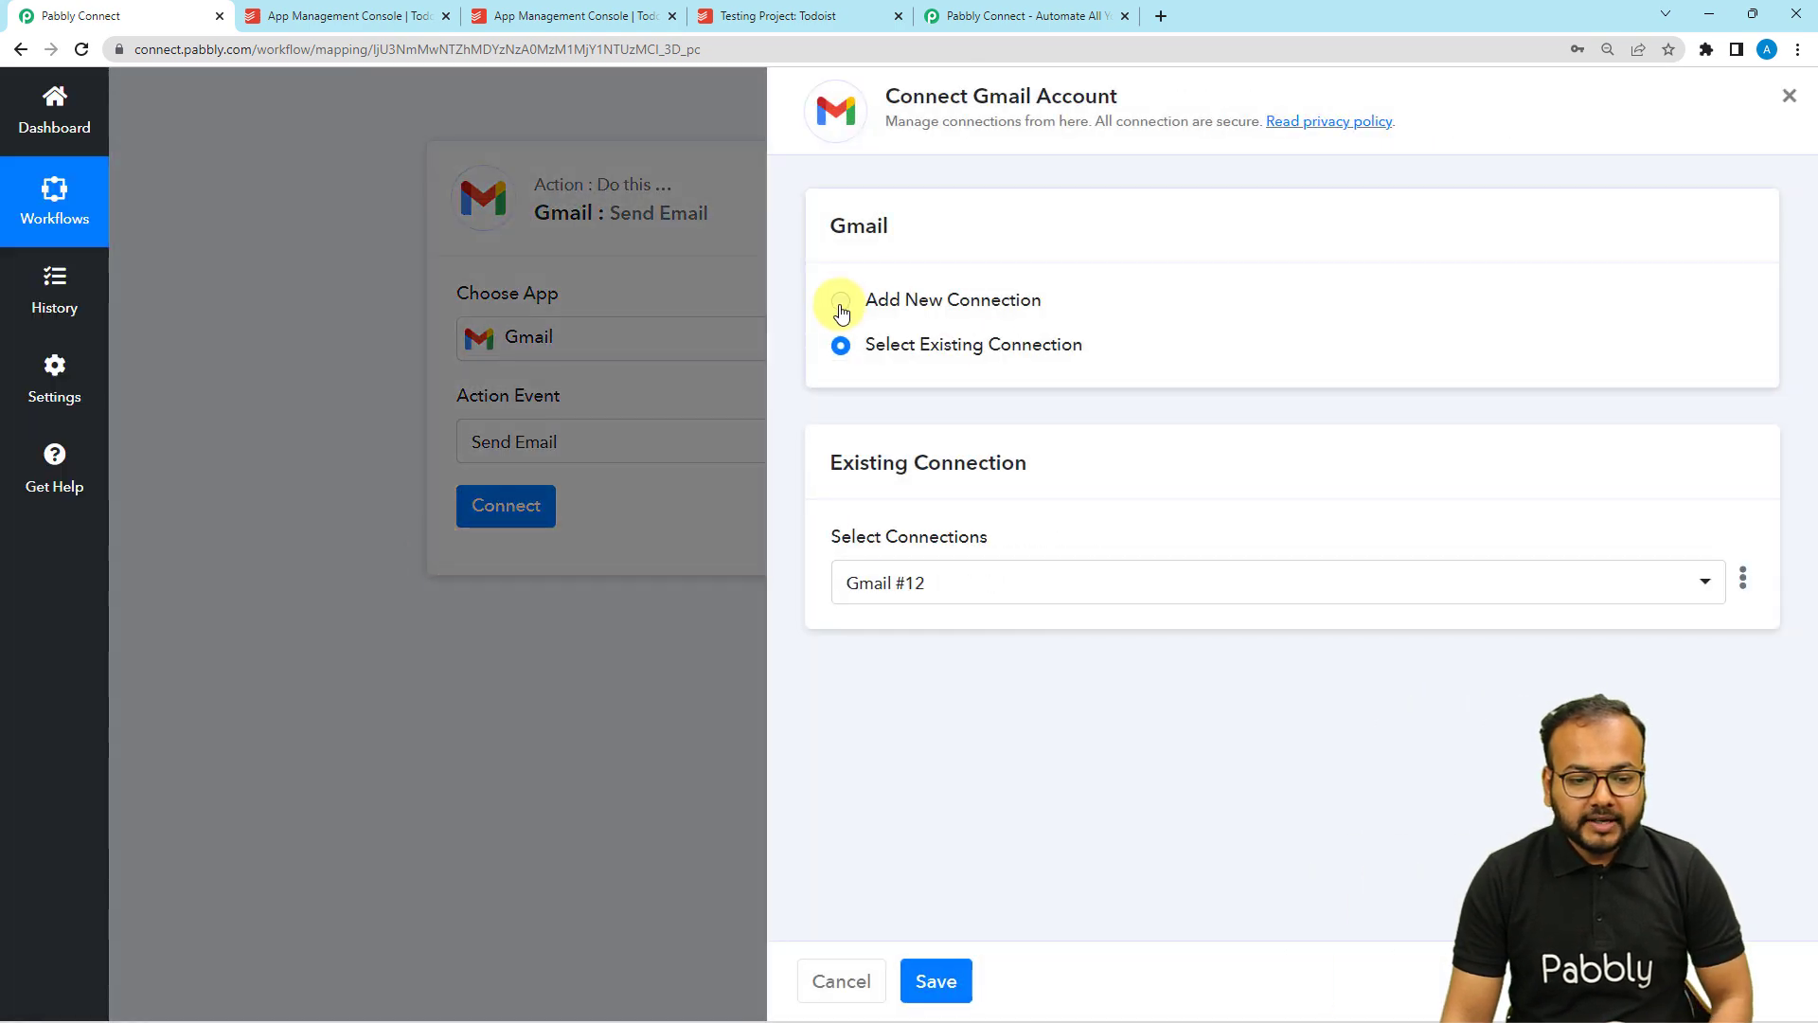
click(841, 303)
click(898, 558)
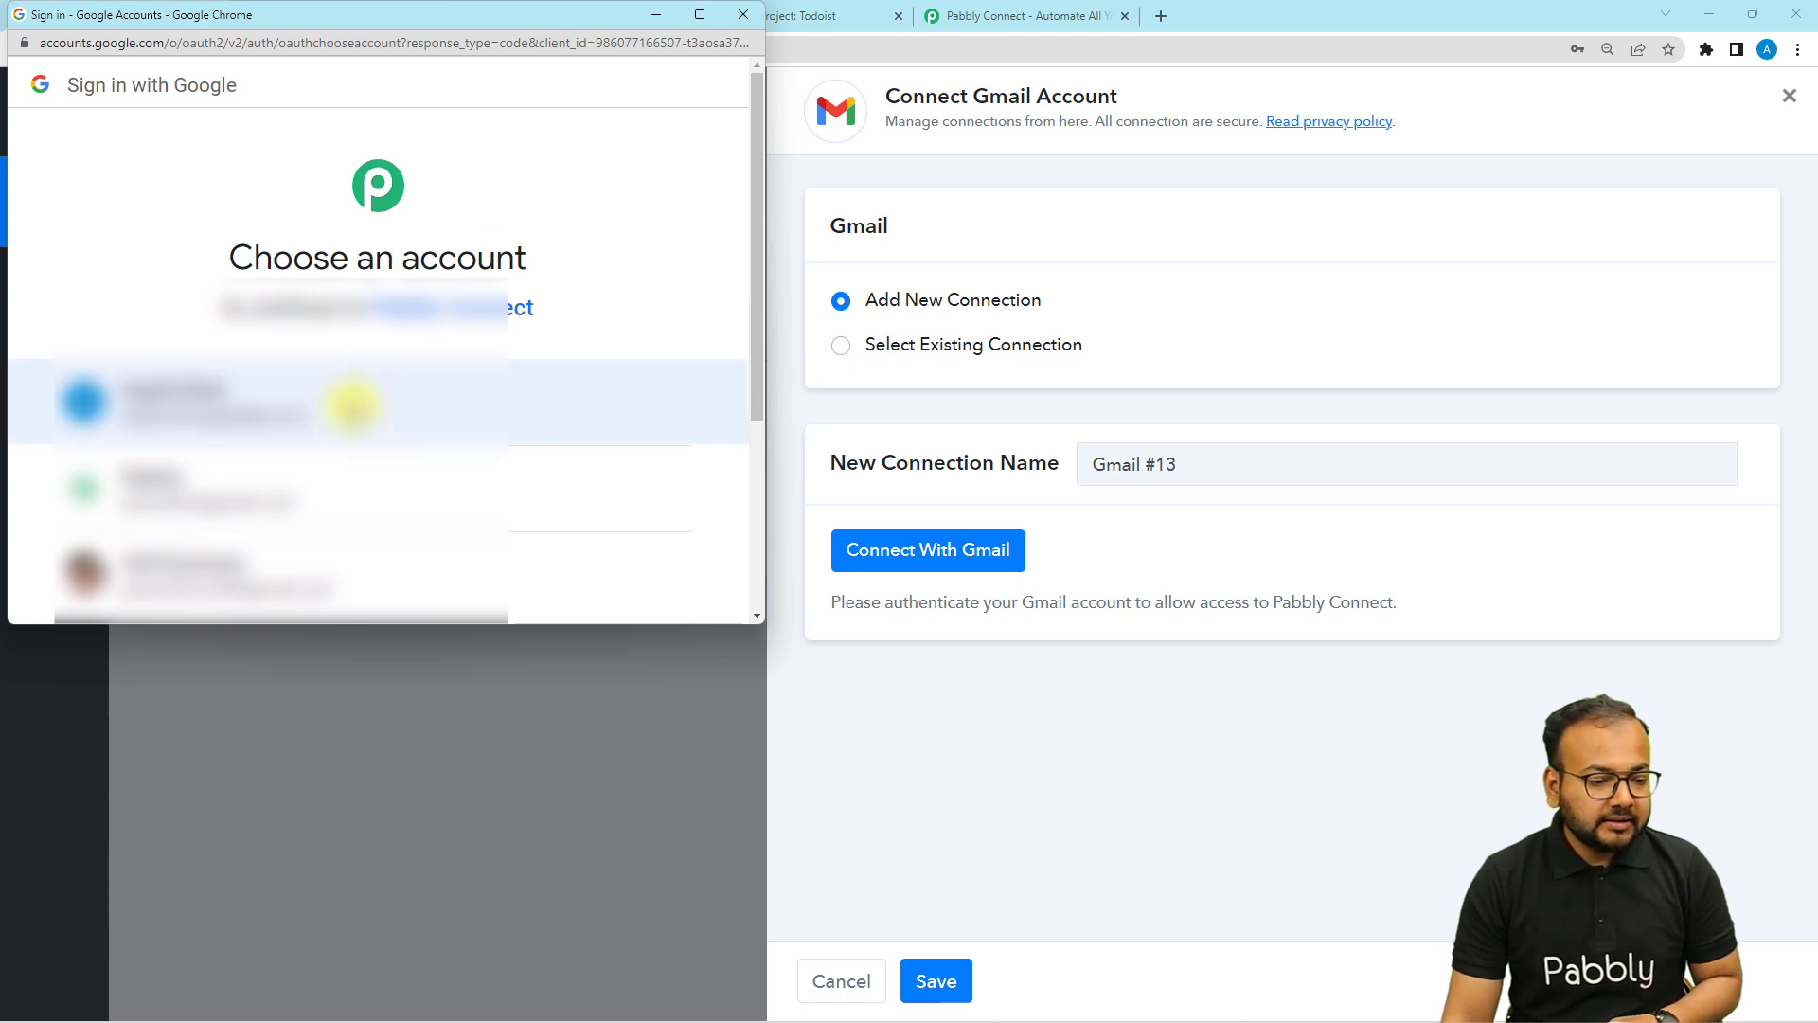
click(287, 484)
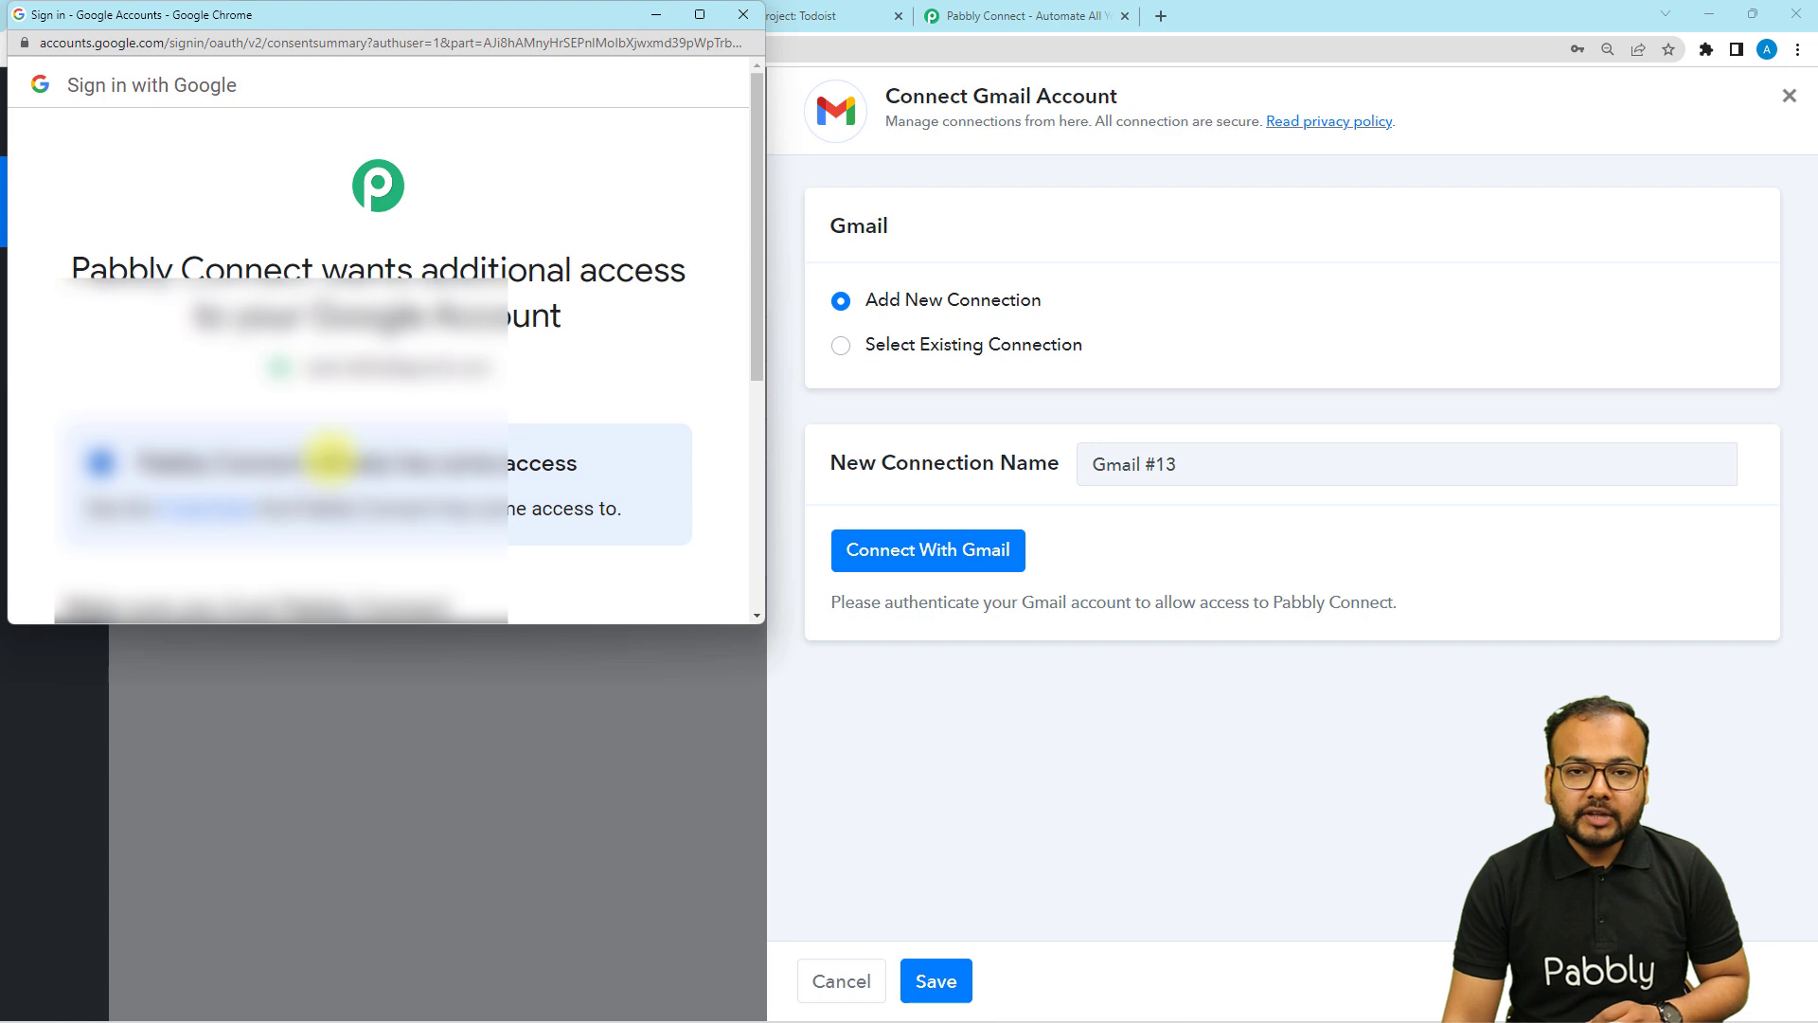
scroll(330, 461, down, 6)
click(431, 441)
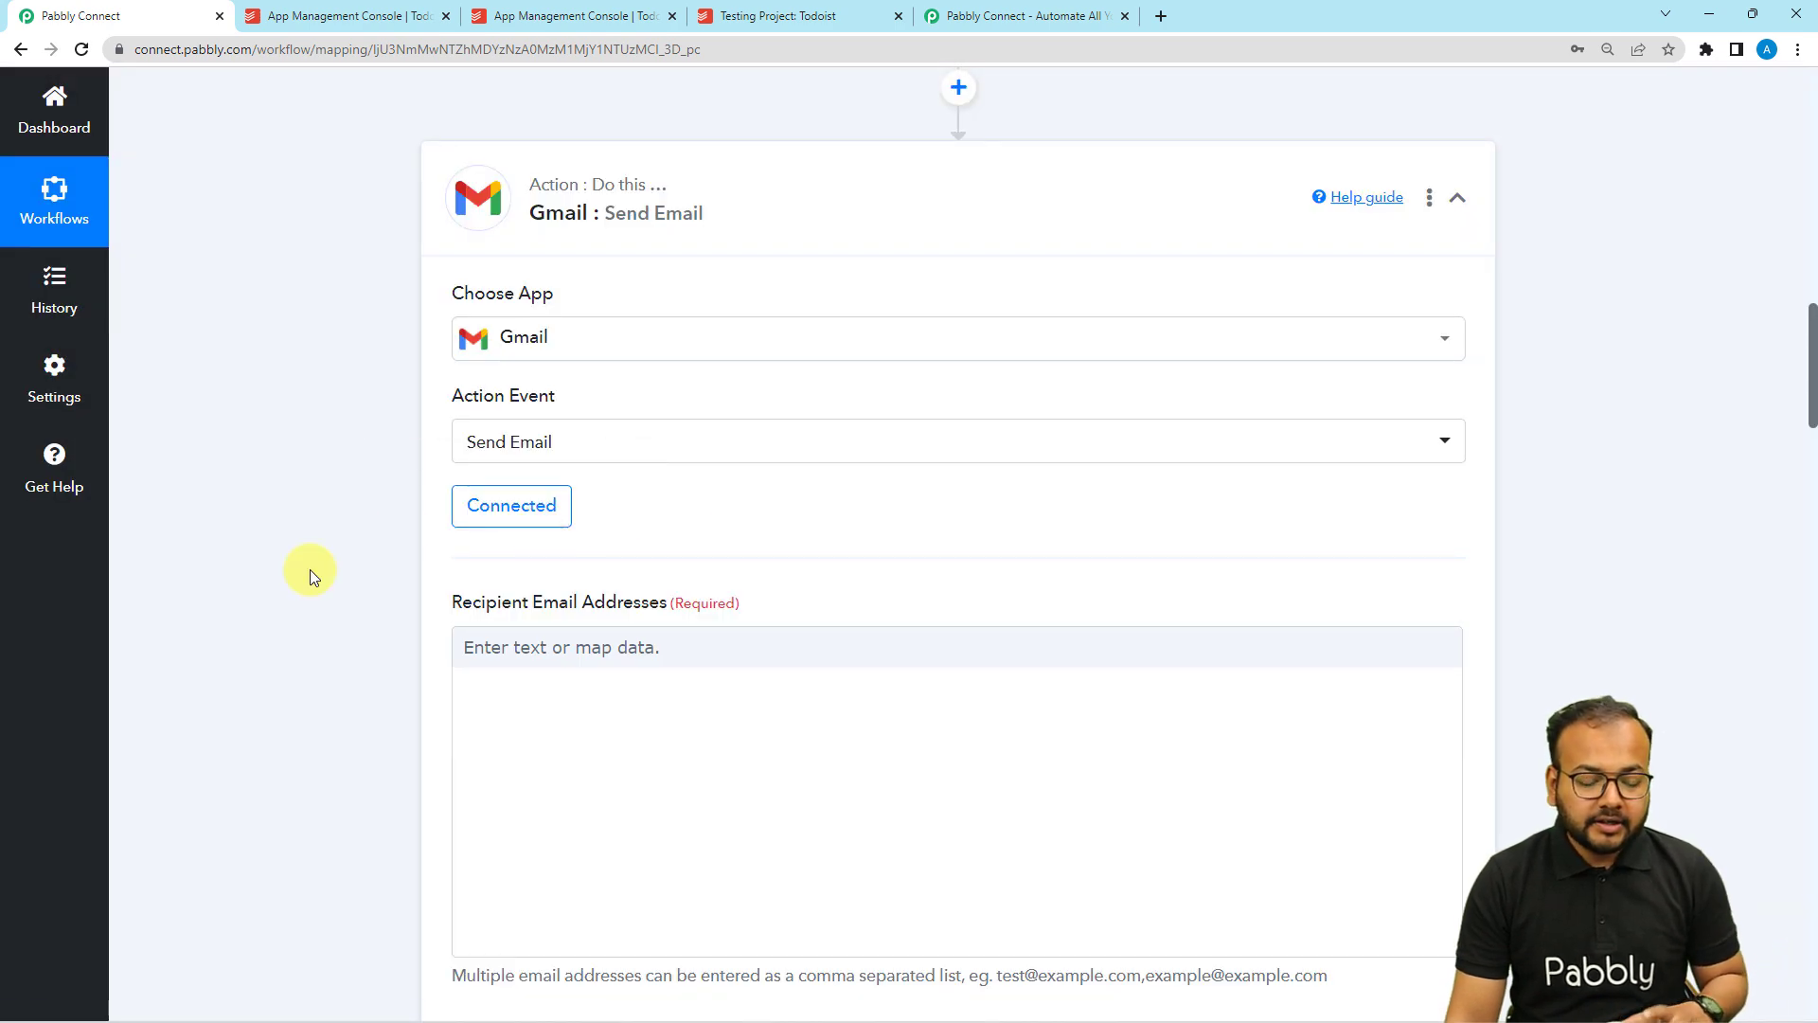
Enter two comma-separated recipient e-mail addresses in the Send Email action.
scroll(311, 574, down, 1)
scroll(311, 573, down, 2)
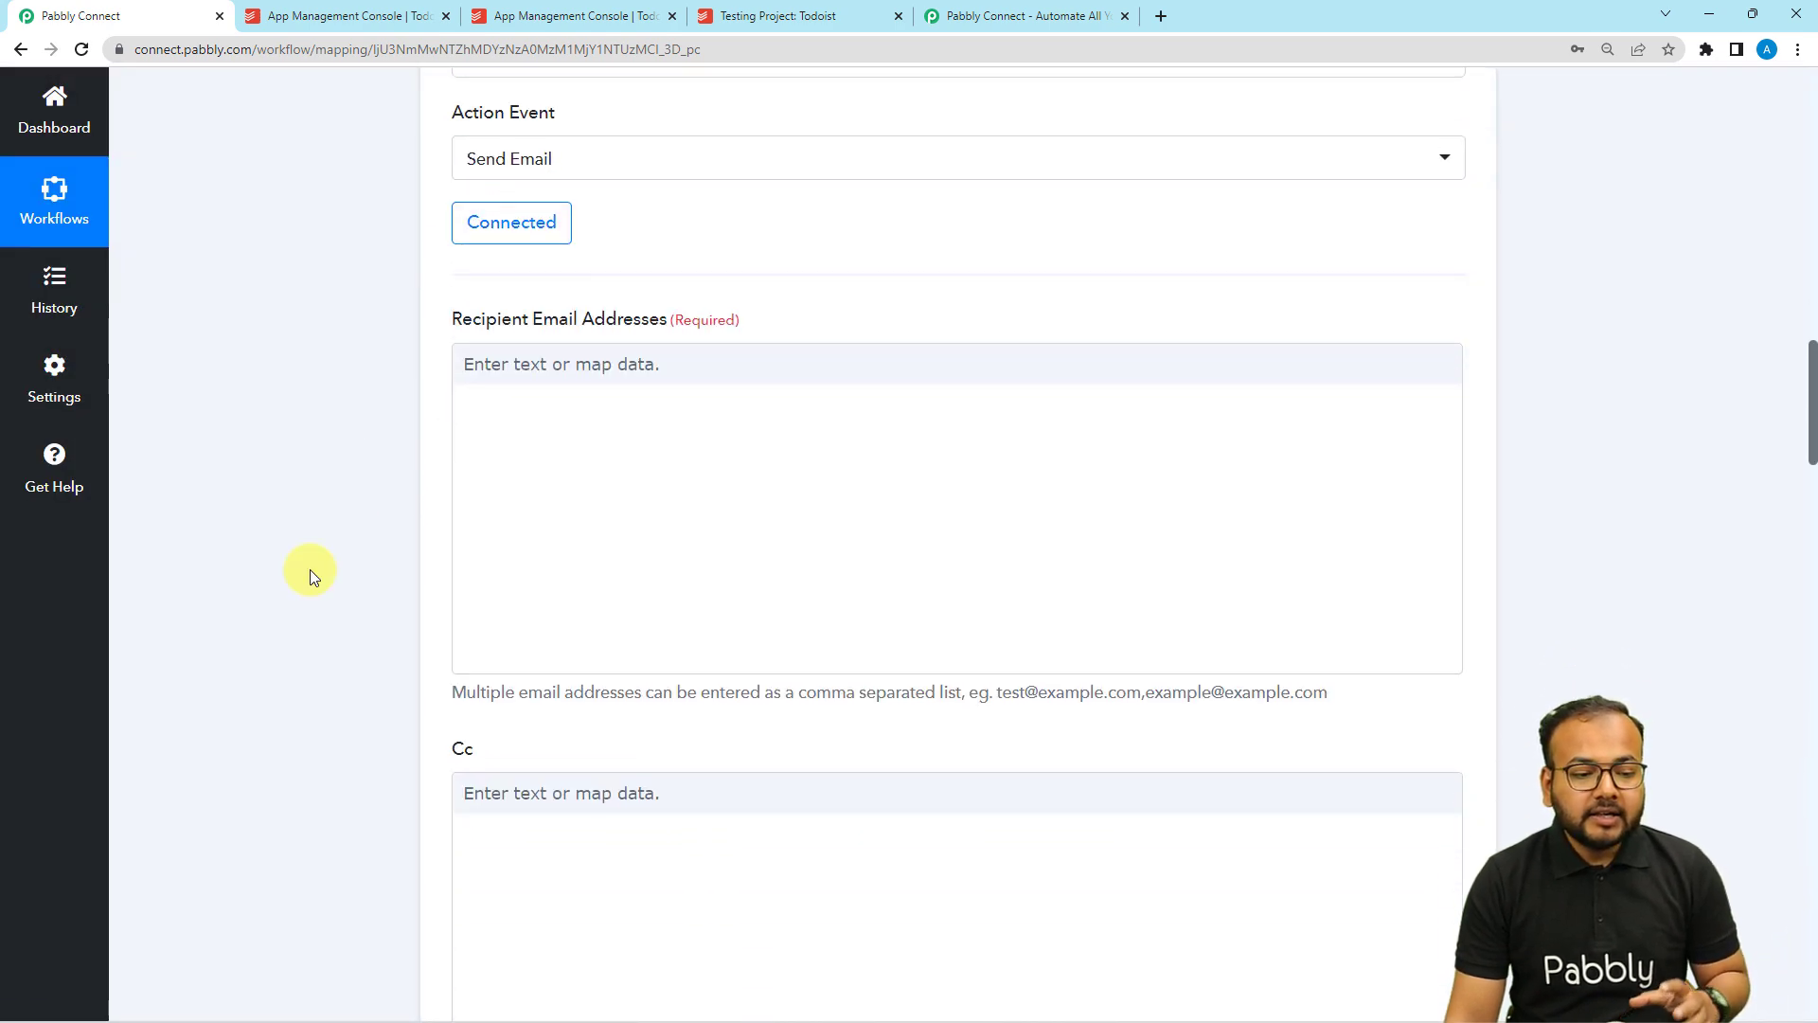
click(604, 373)
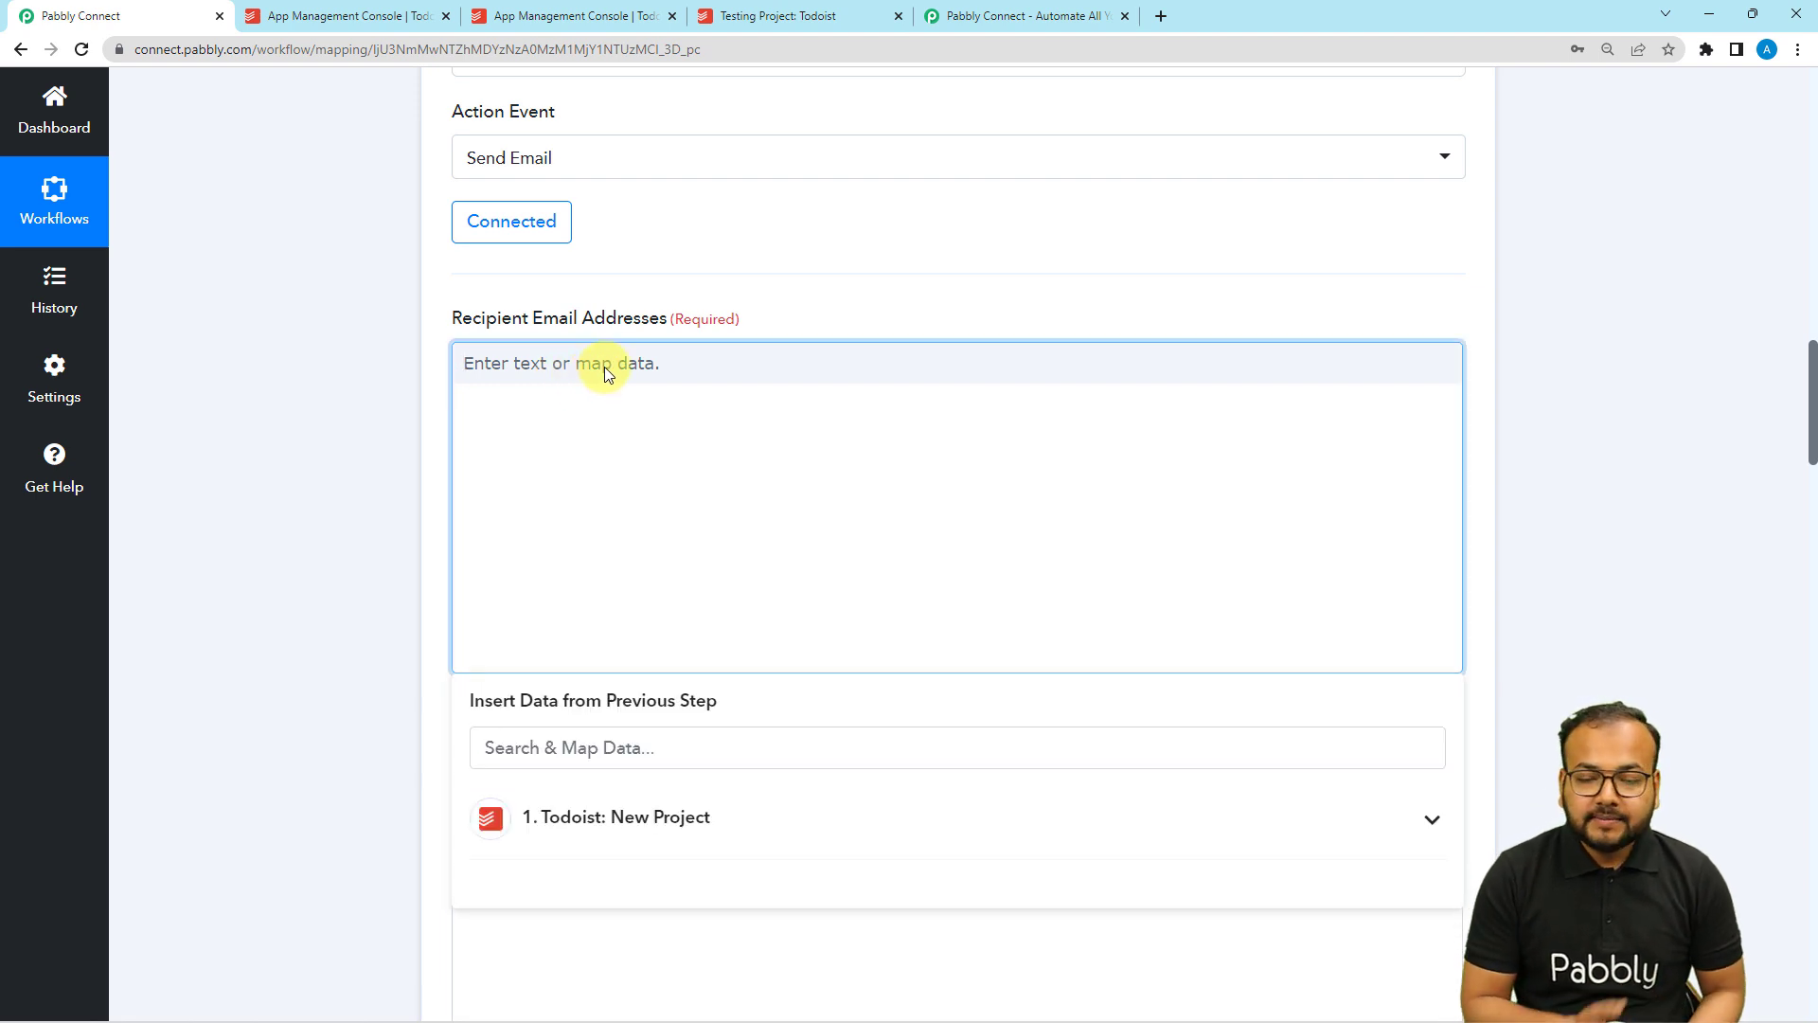
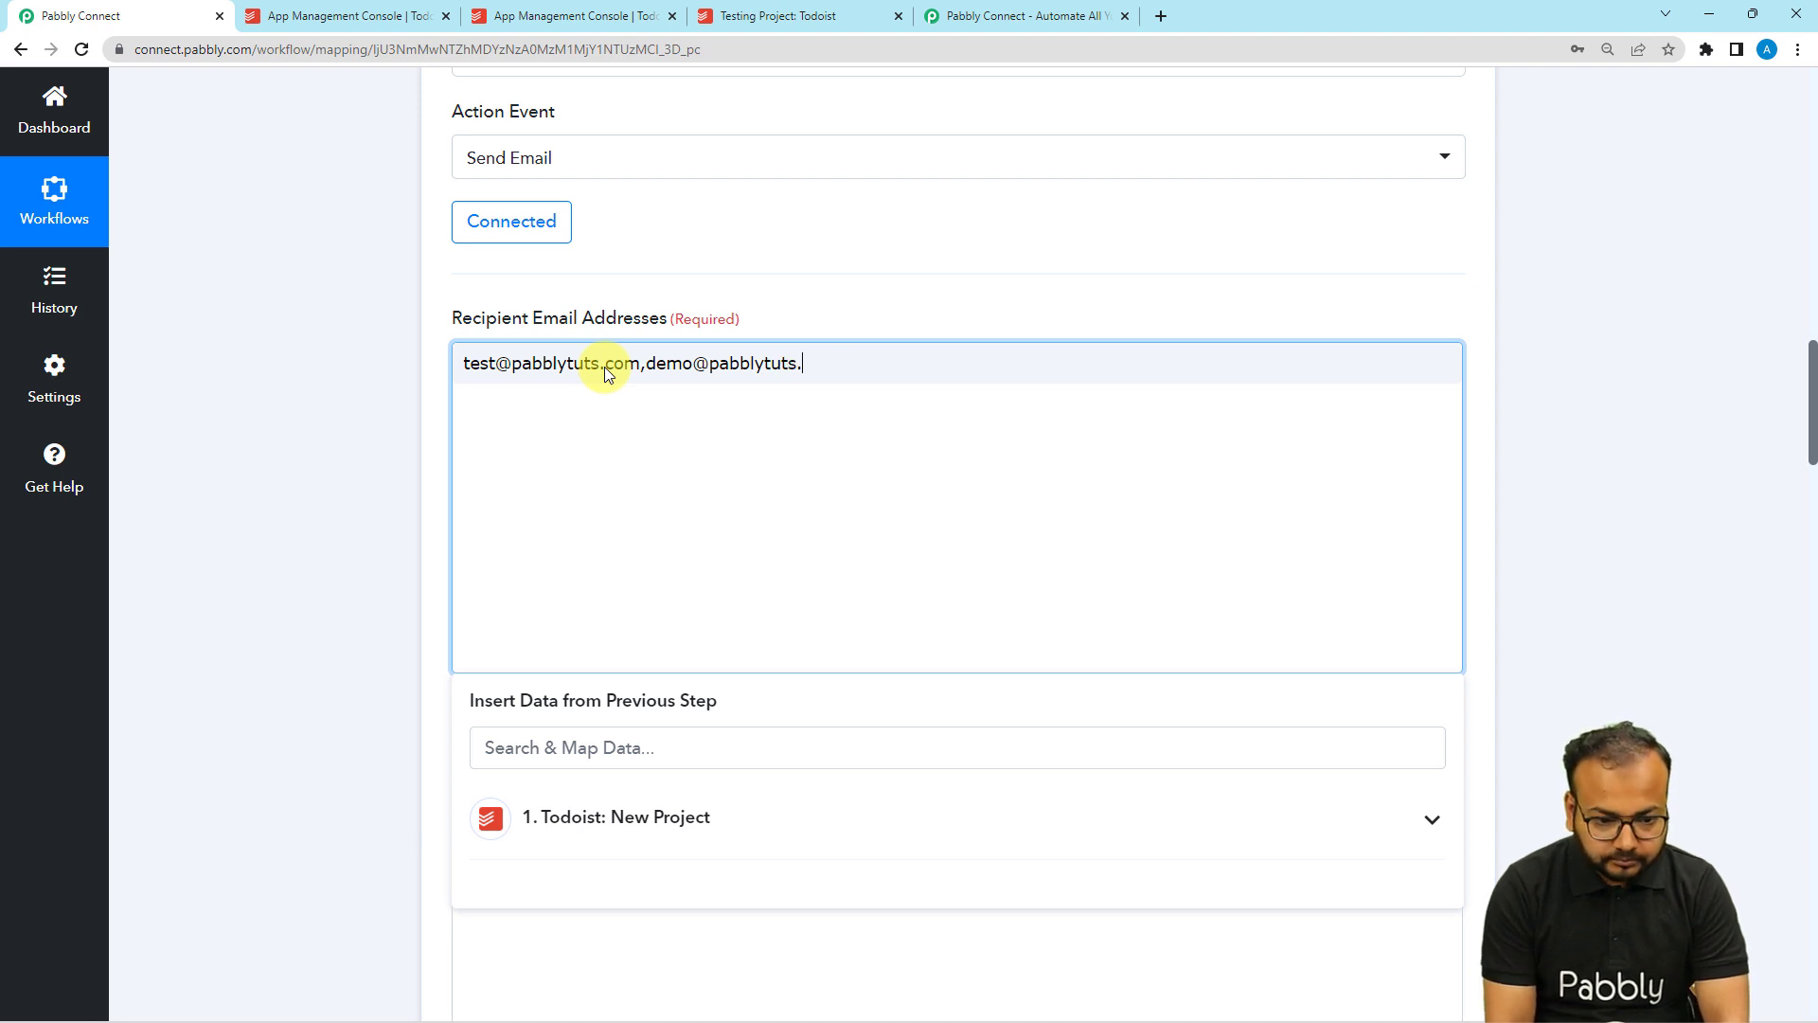
text(com)
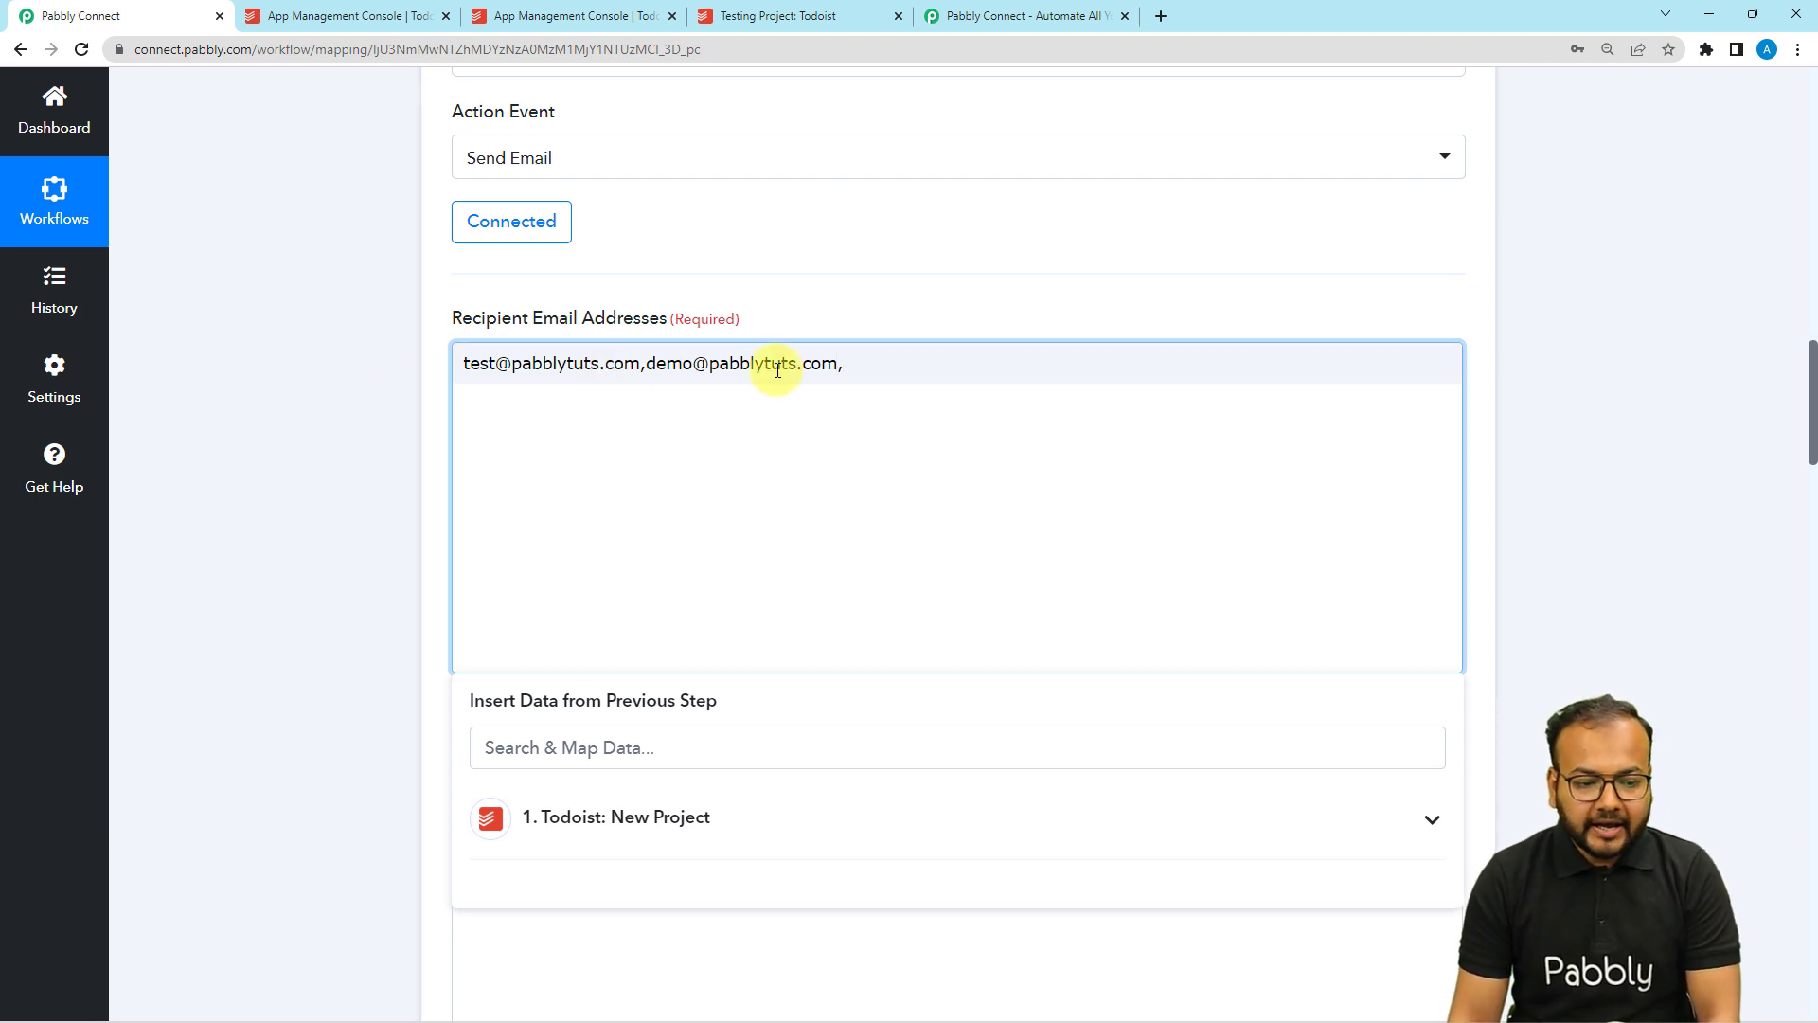
text(,)
key(BackSpace)
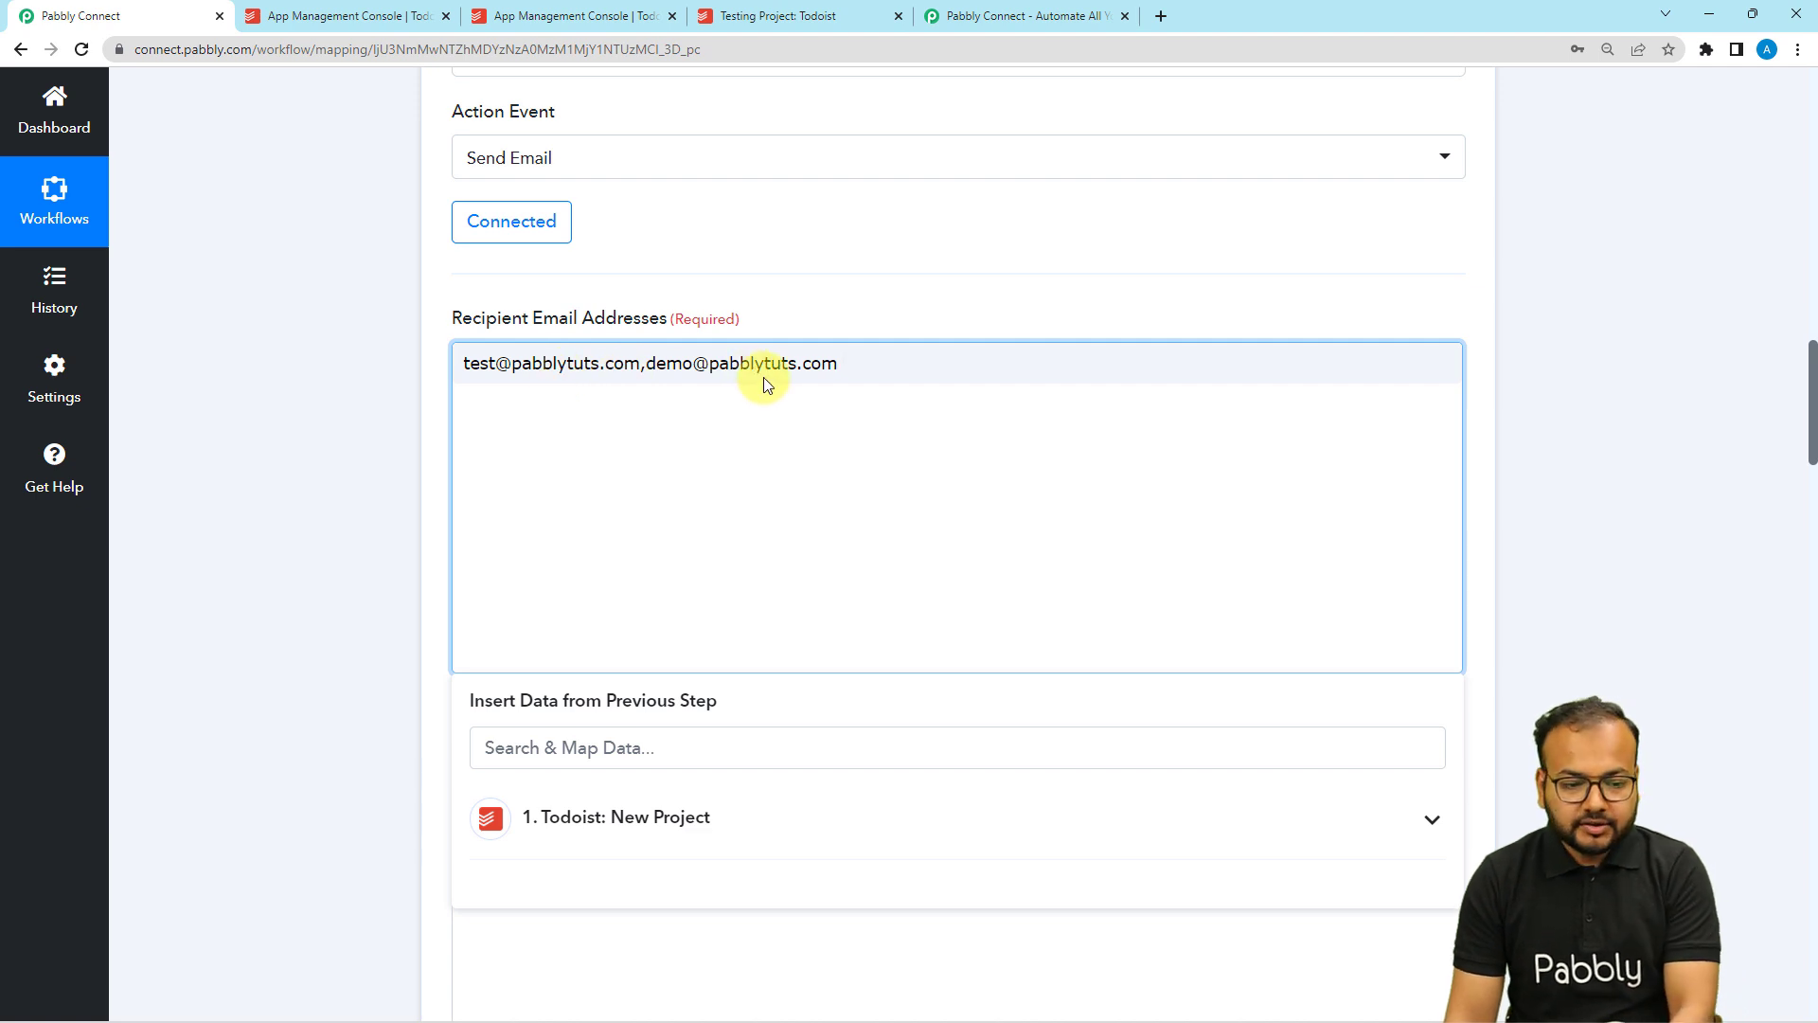
click(360, 388)
Scroll past the Cc and Bcc fields, leaving them blank.
scroll(360, 384, down, 2)
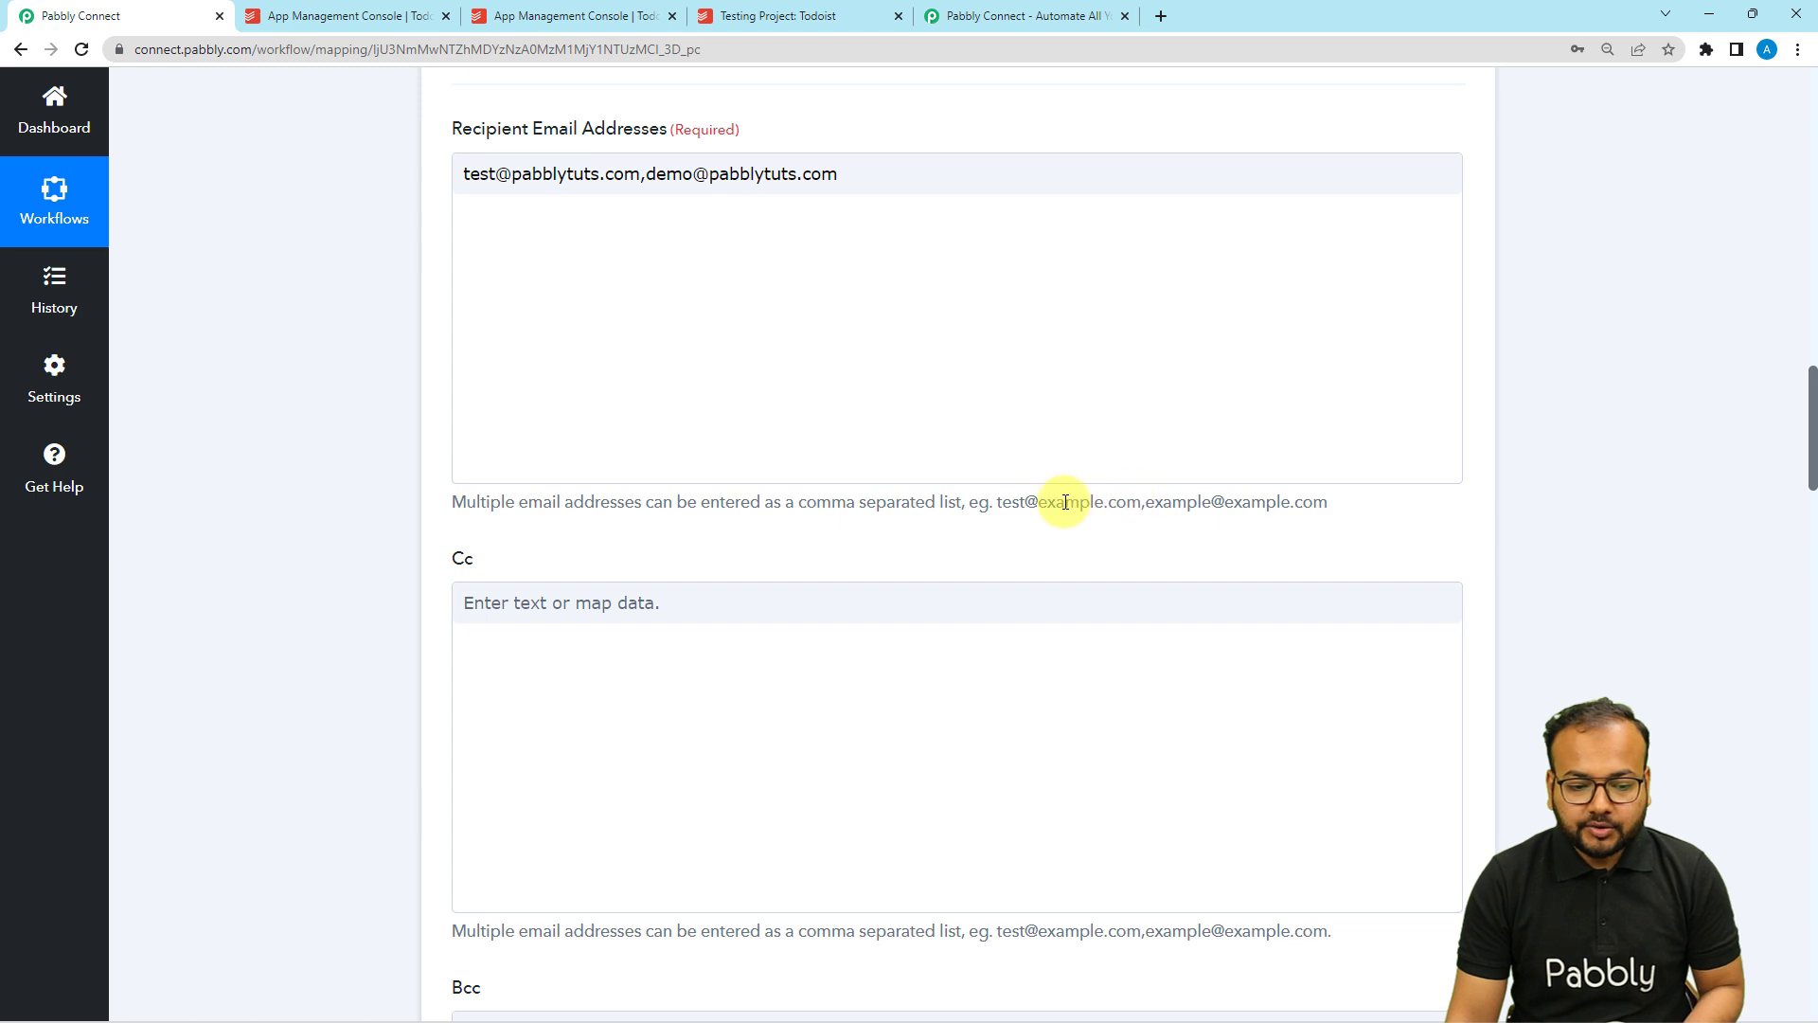
scroll(1252, 504, down, 1)
scroll(1041, 482, down, 2)
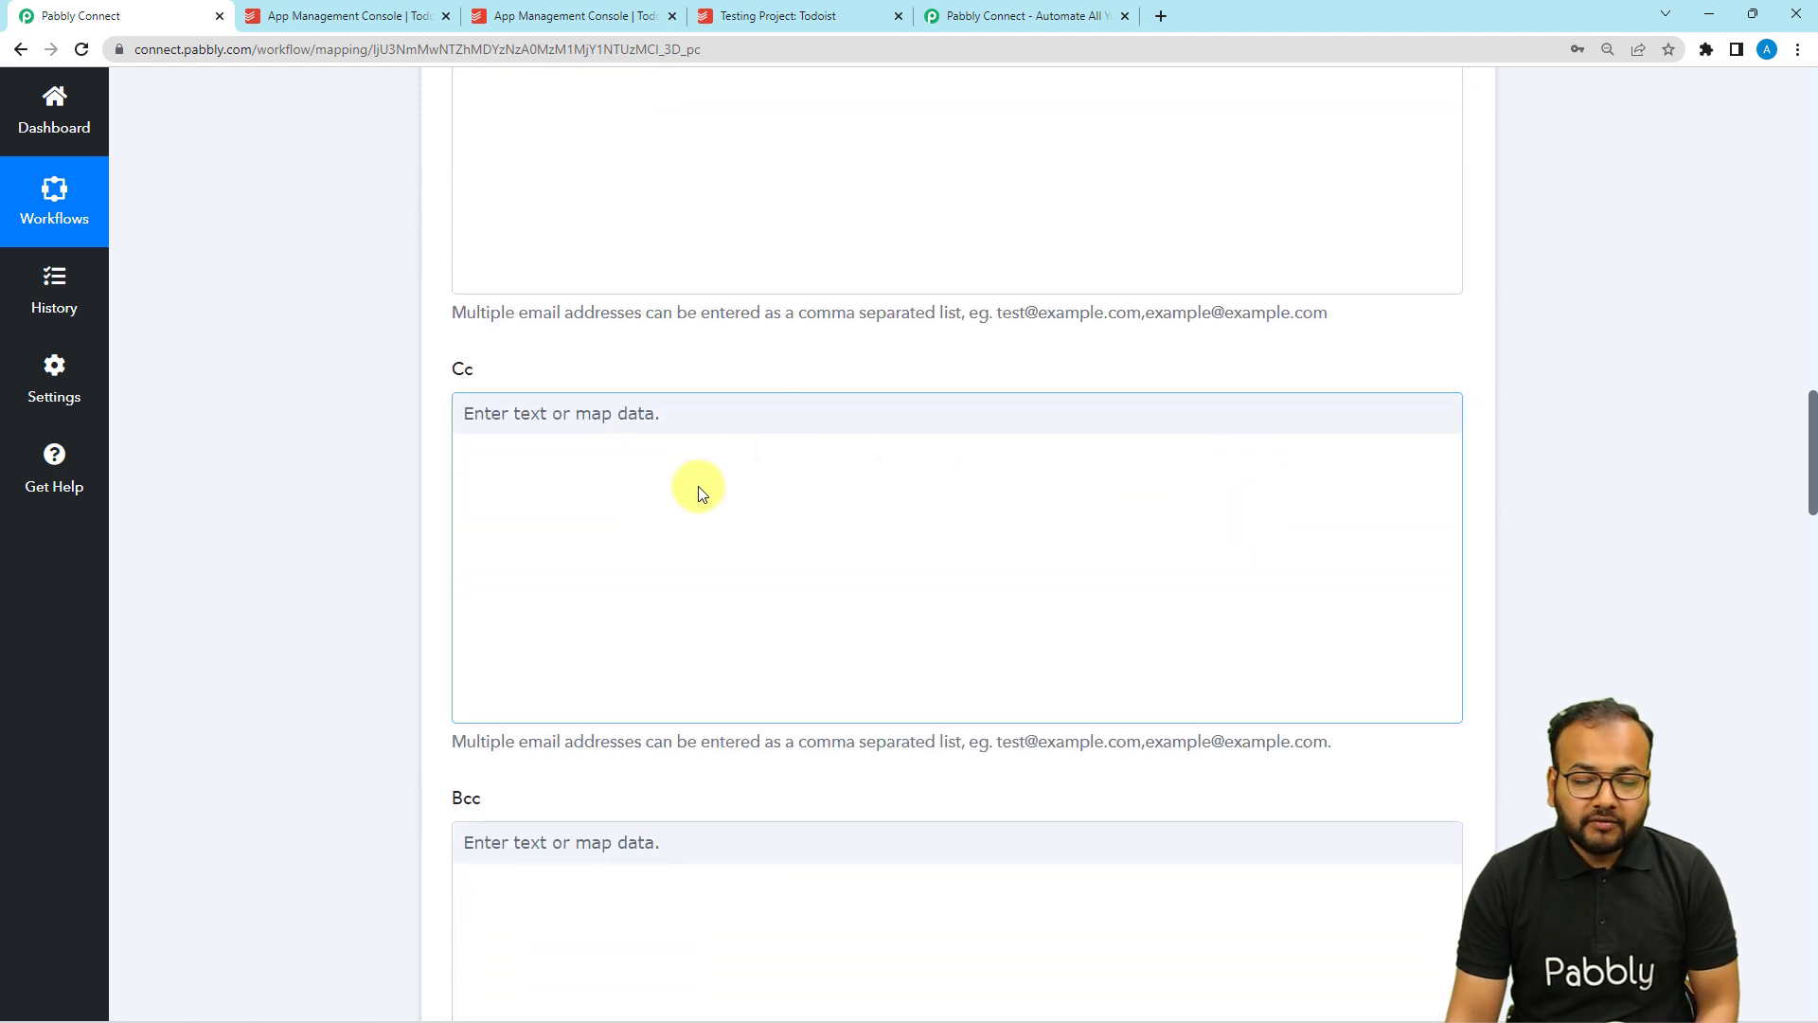
scroll(689, 488, down, 1)
scroll(689, 488, down, 2)
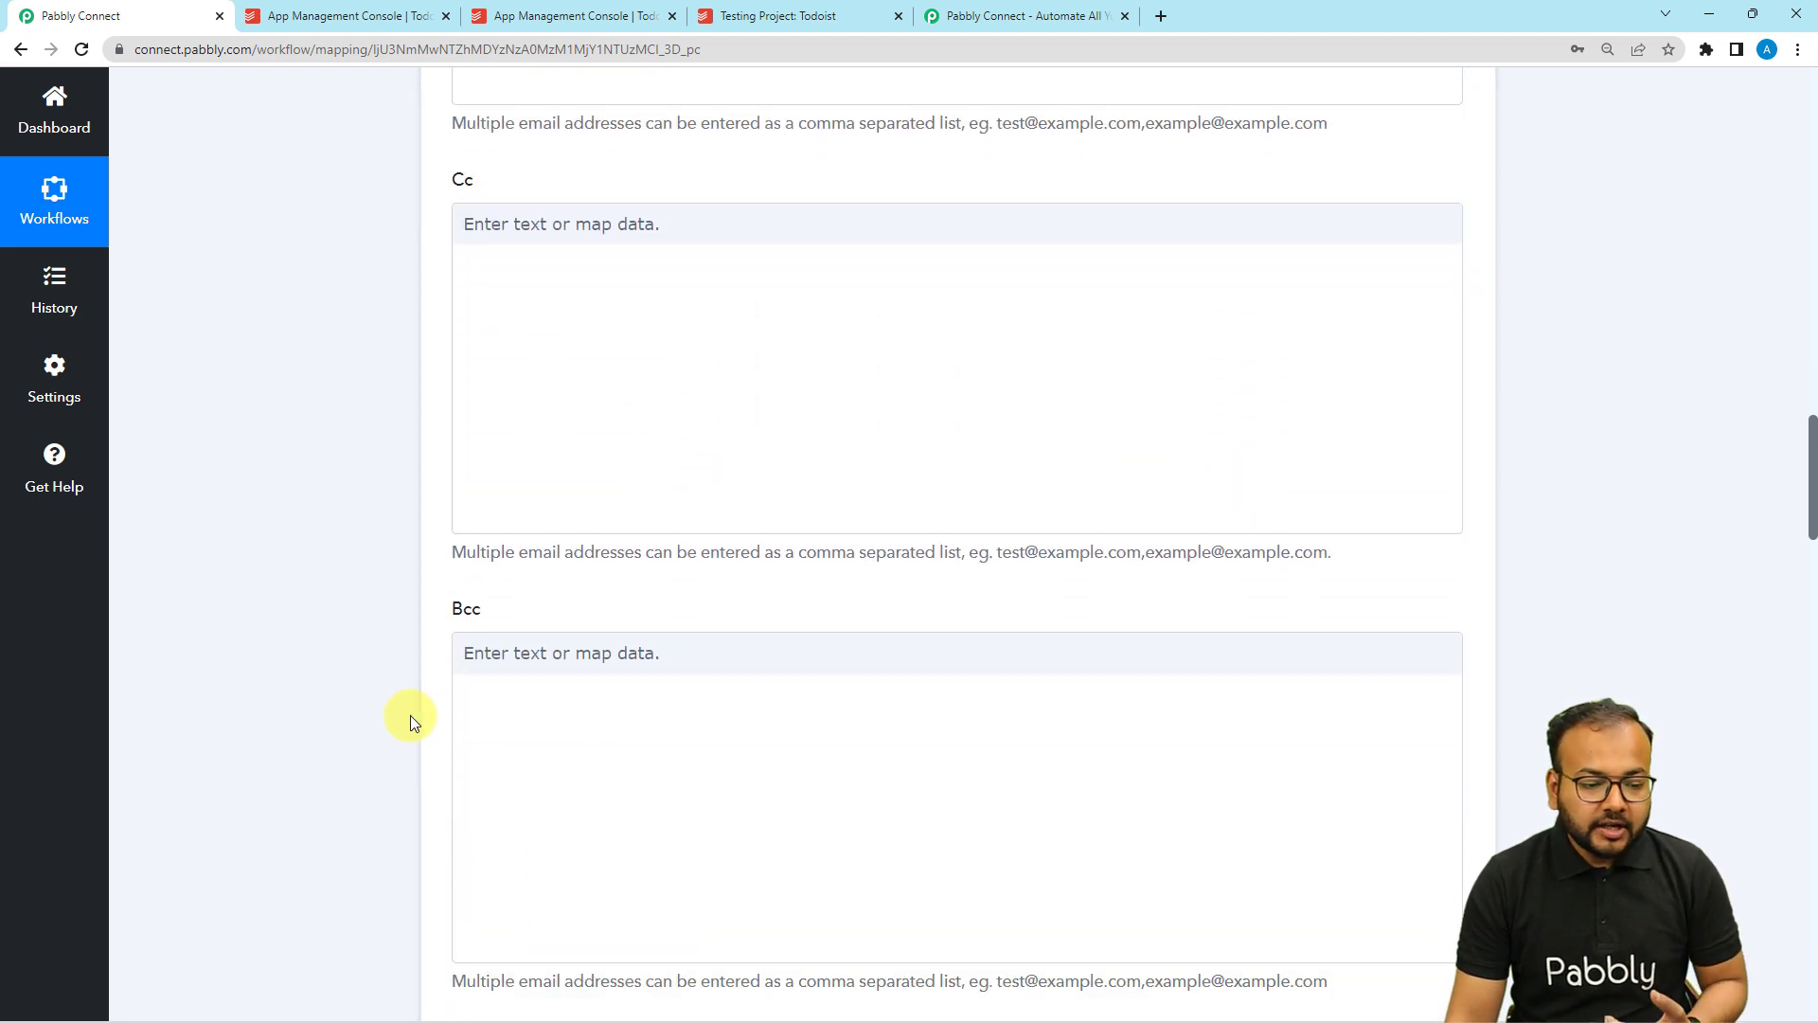
scroll(436, 568, down, 2)
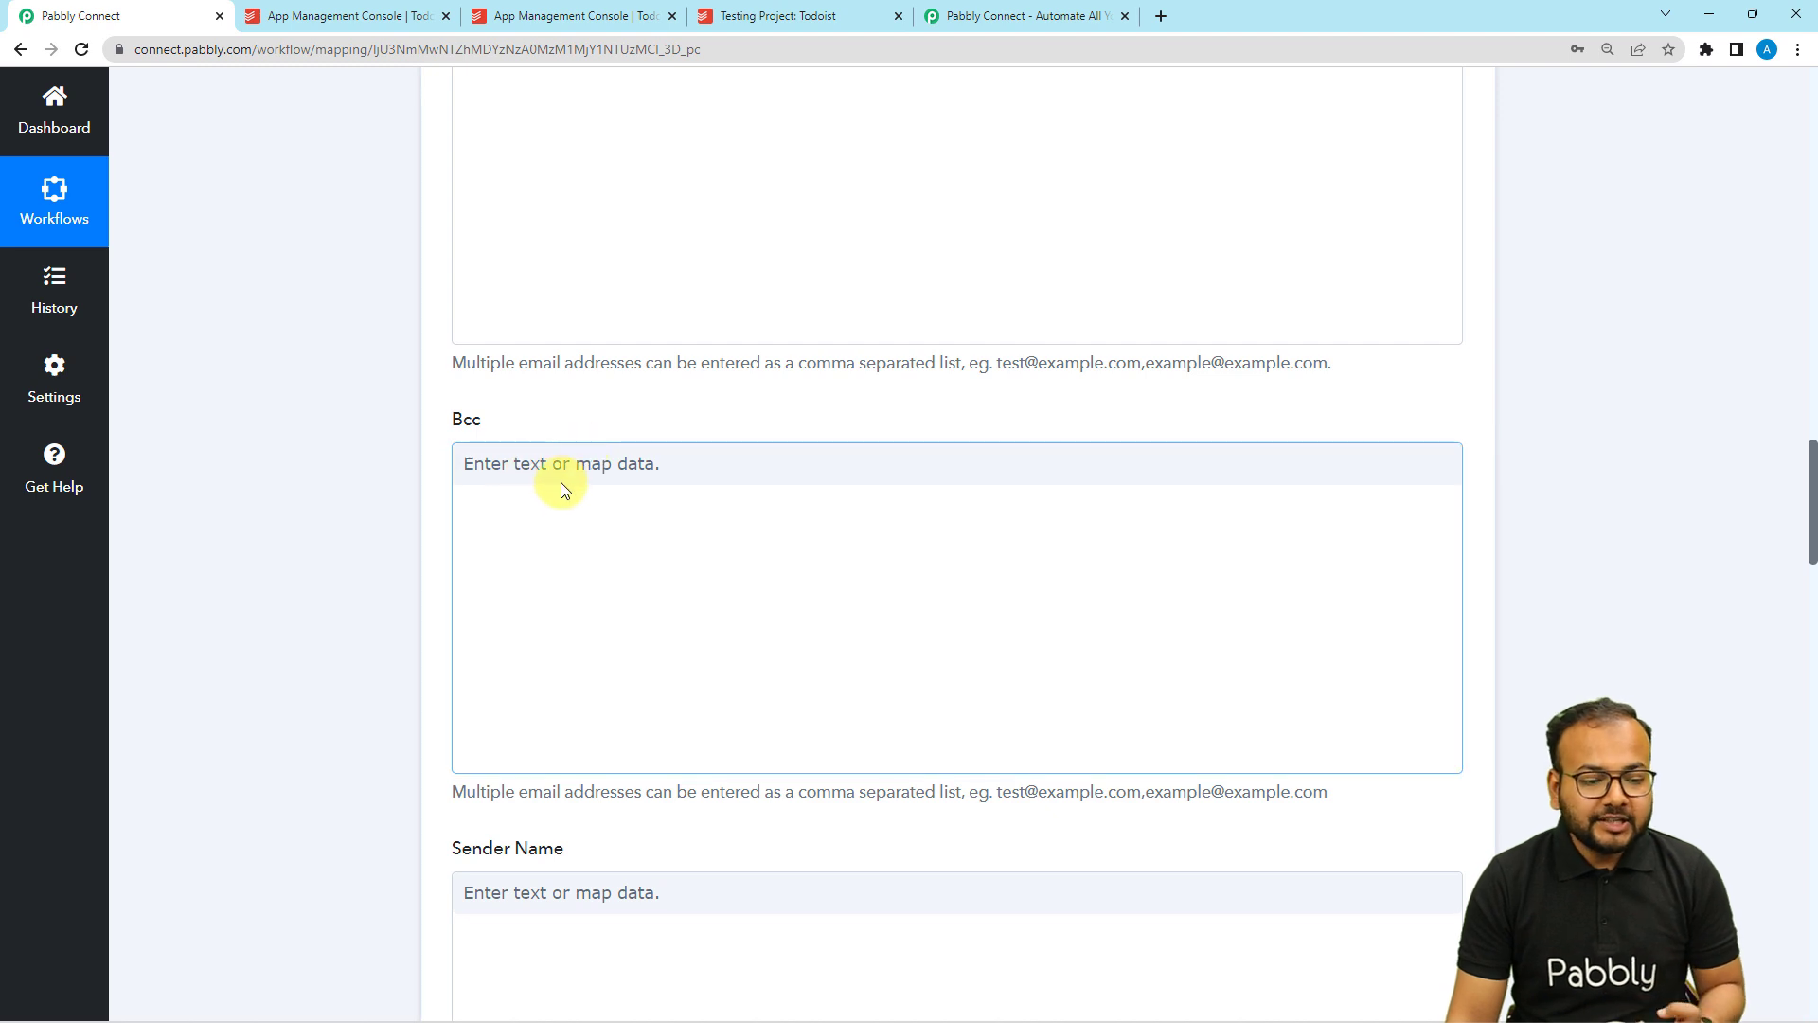
scroll(560, 481, down, 2)
scroll(518, 414, down, 3)
Set the Gmail sender name to Pabbly.
click(555, 417)
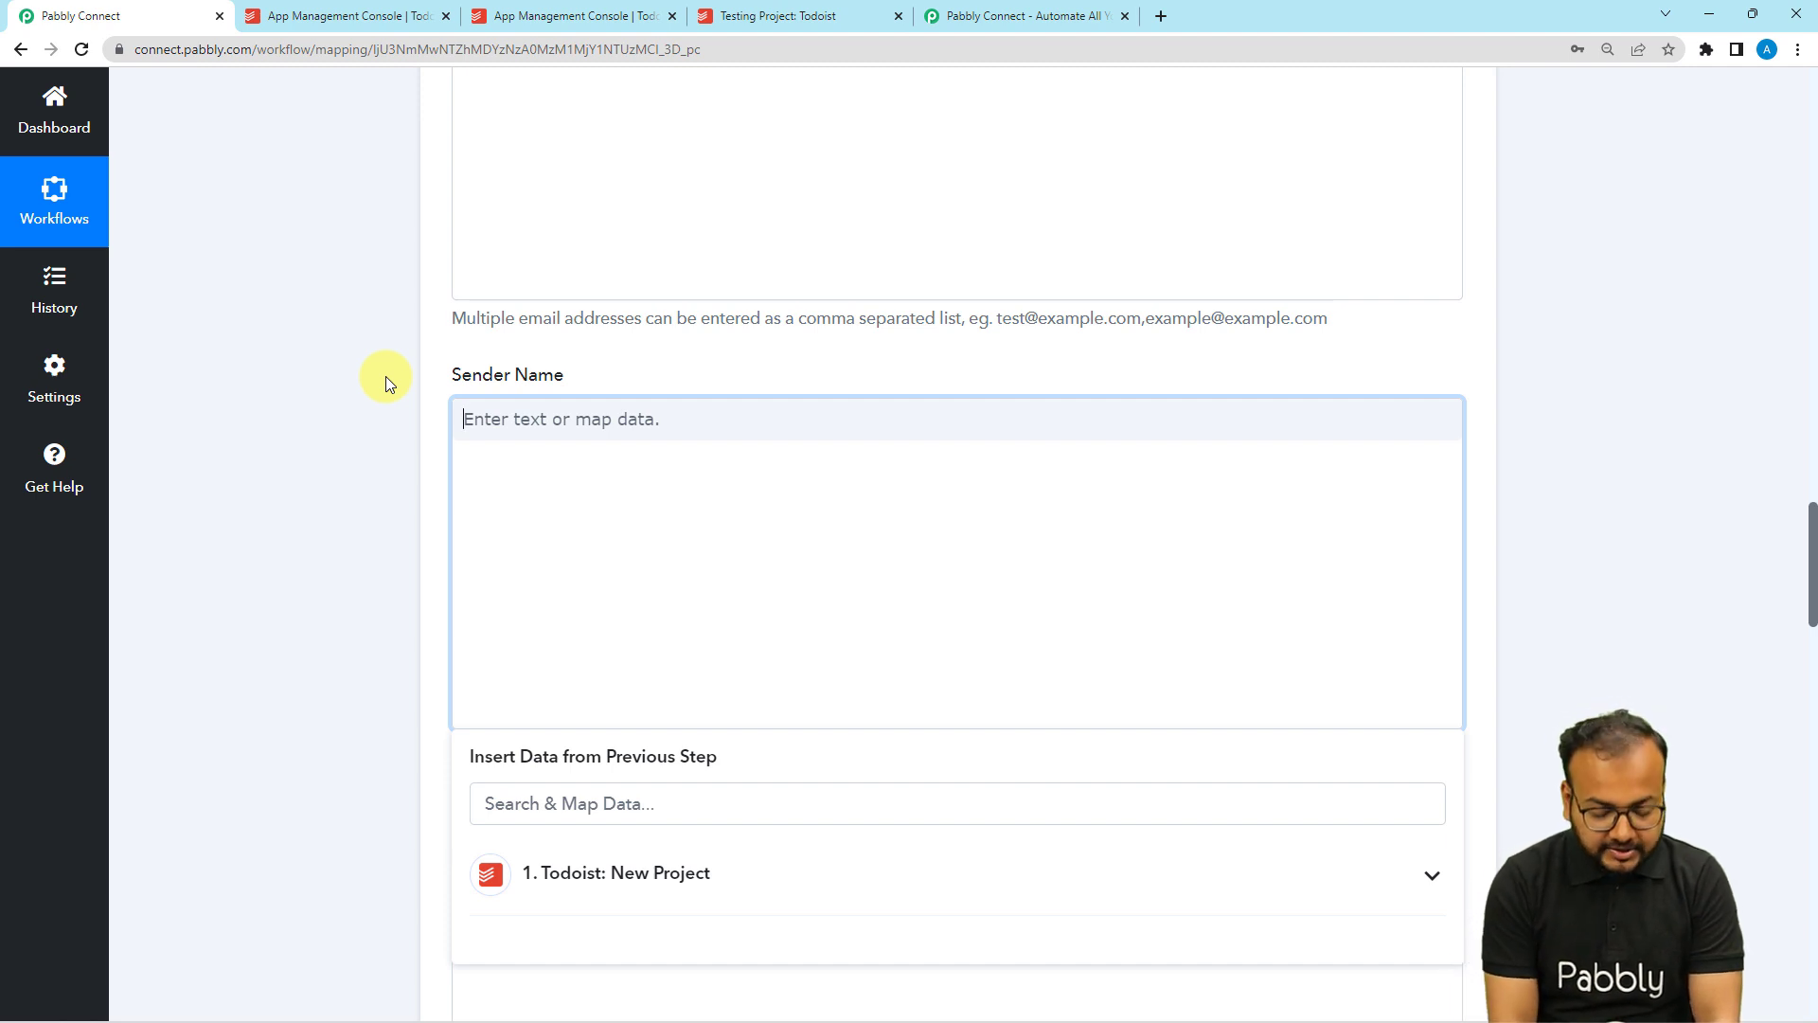
text(Pabbly)
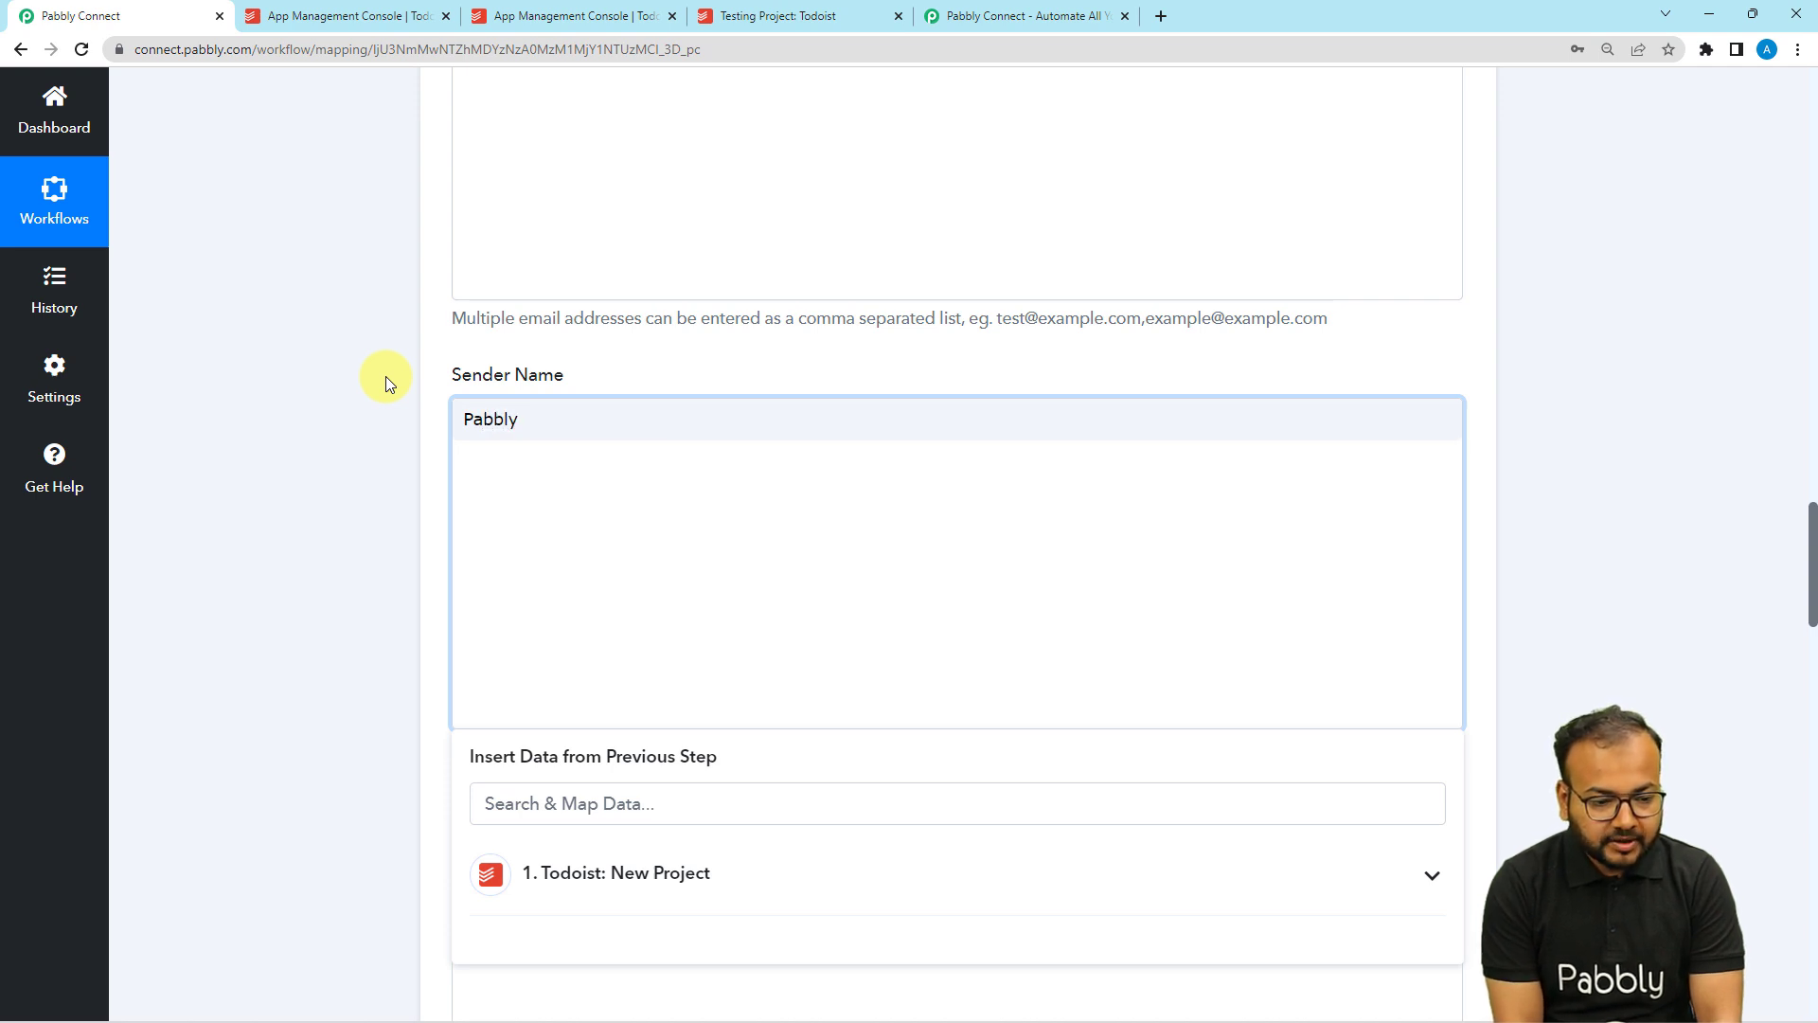
text( T)
click(385, 377)
scroll(385, 376, down, 6)
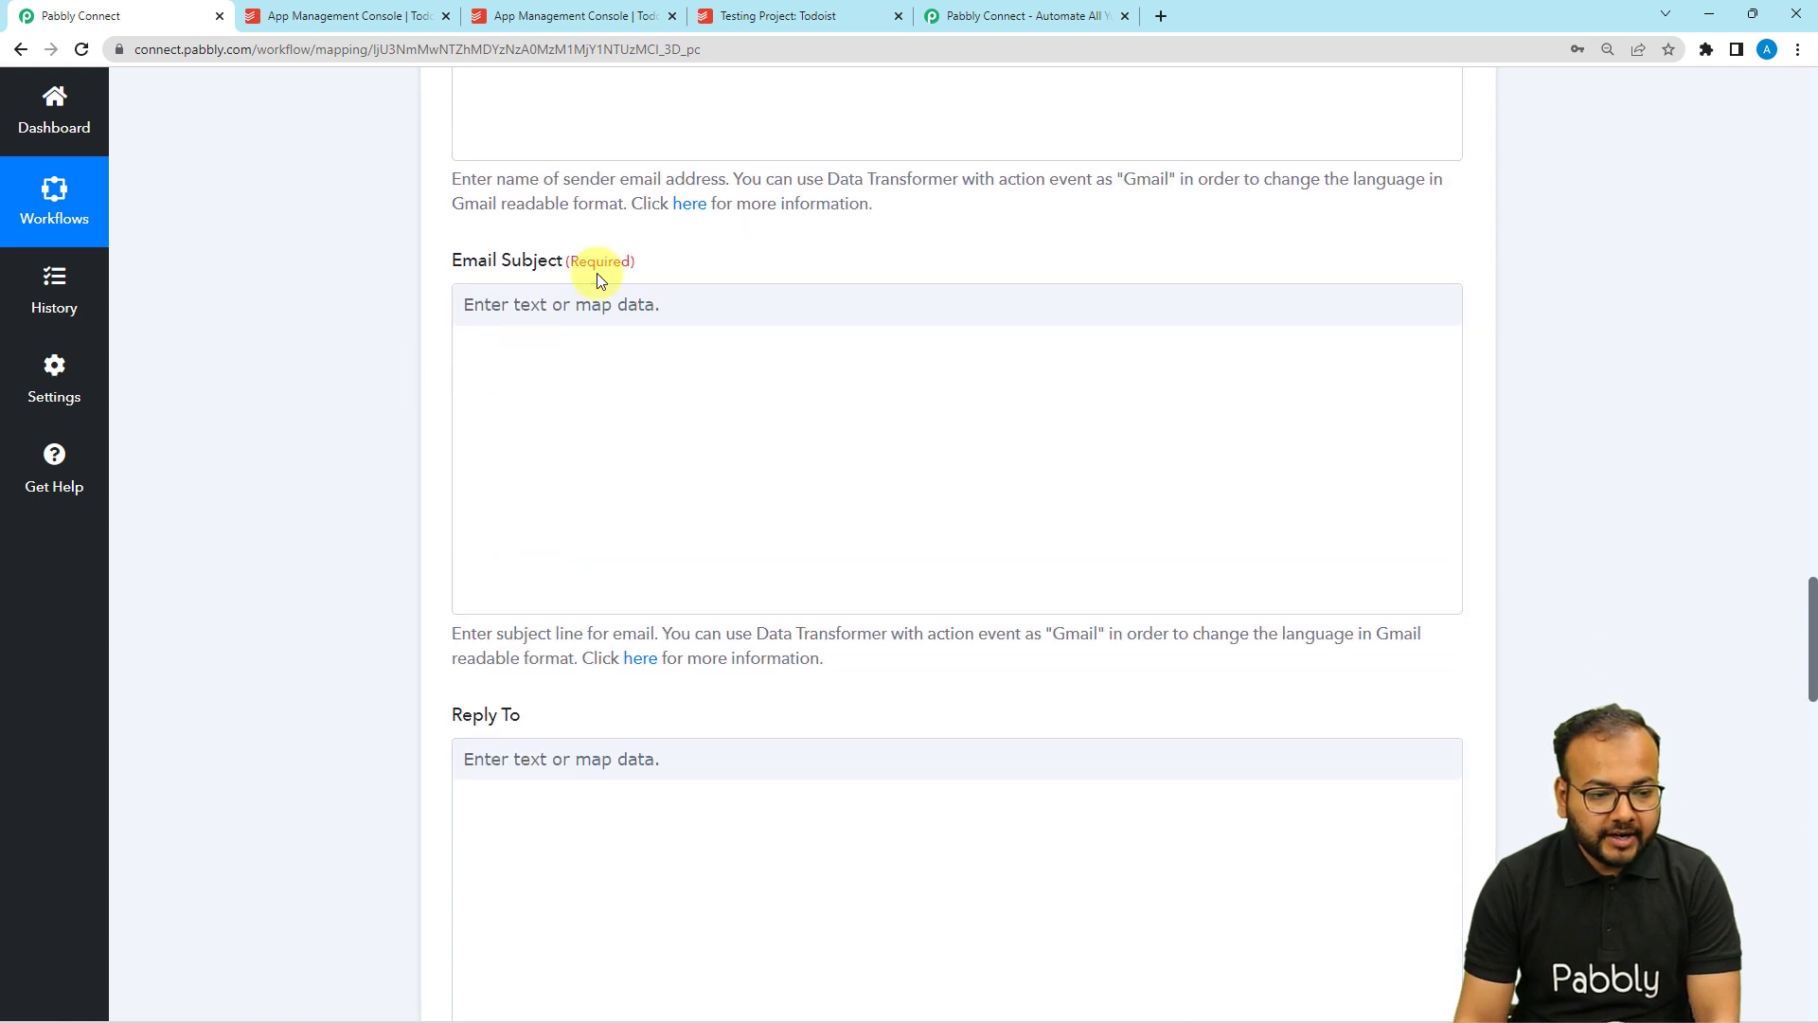
Set the email subject to 'New Project in Todoist' and keep the content type Plain.
click(606, 307)
text(New)
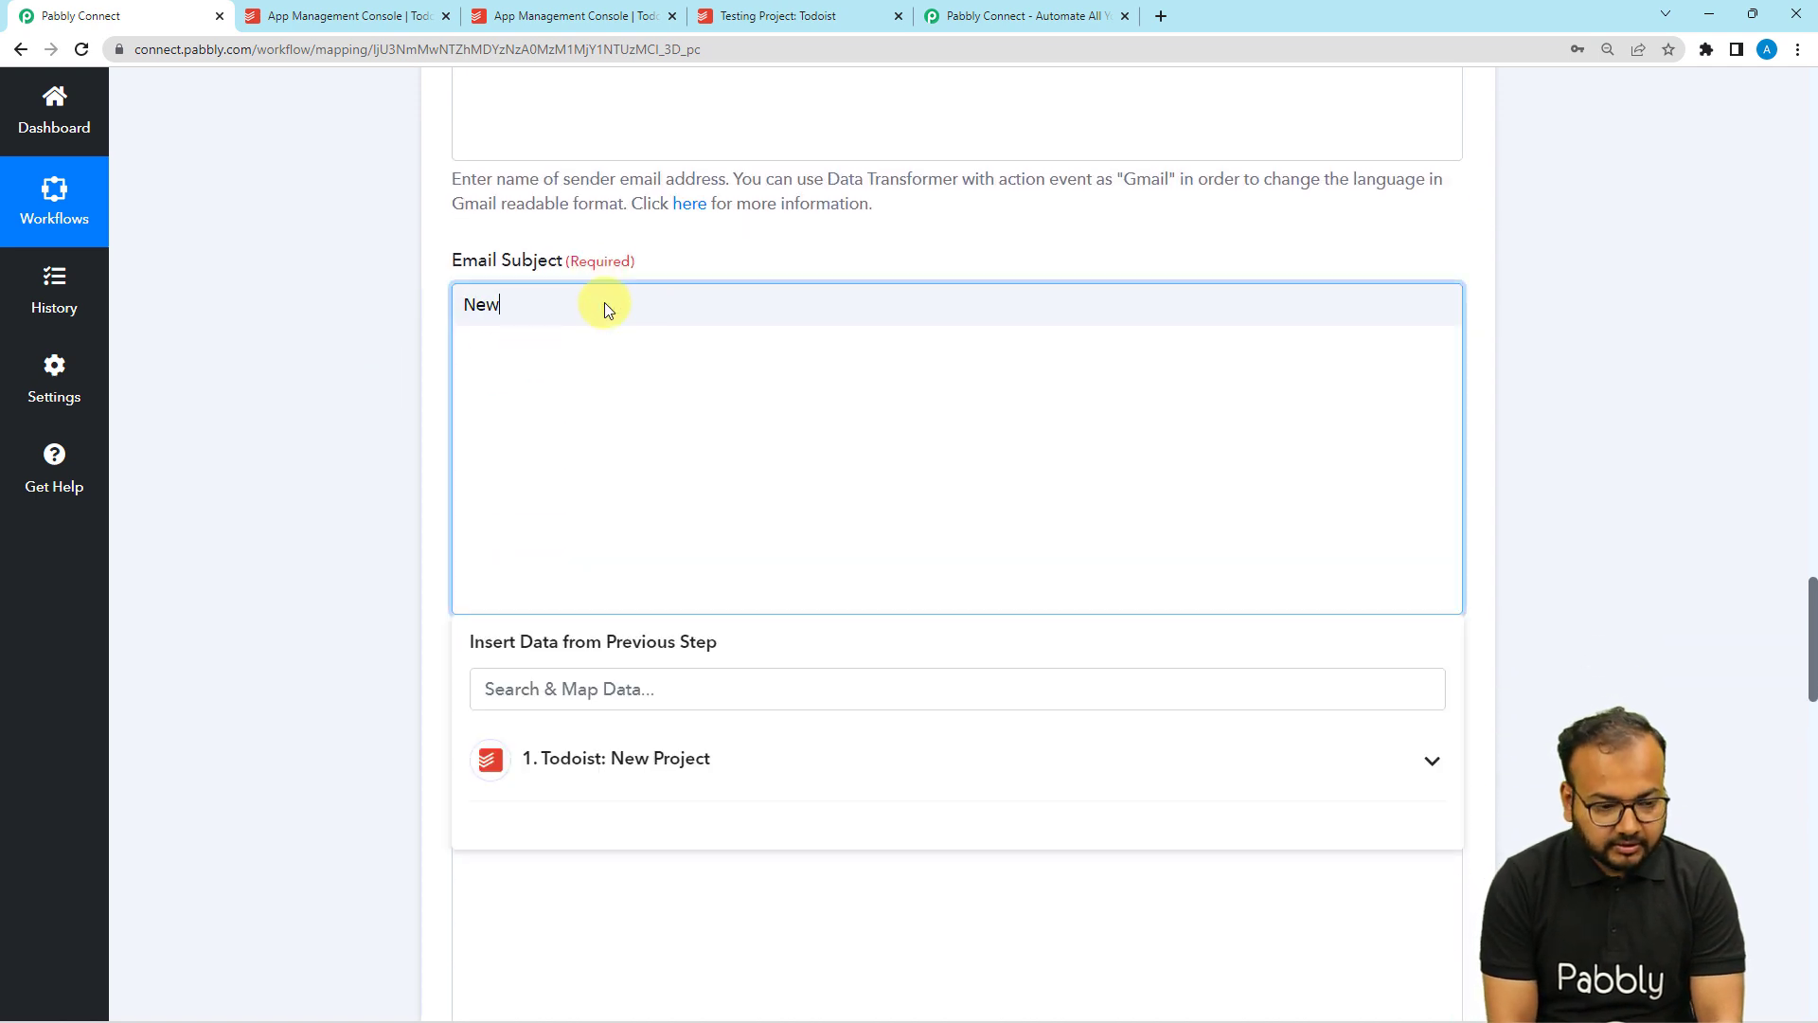
text( Project)
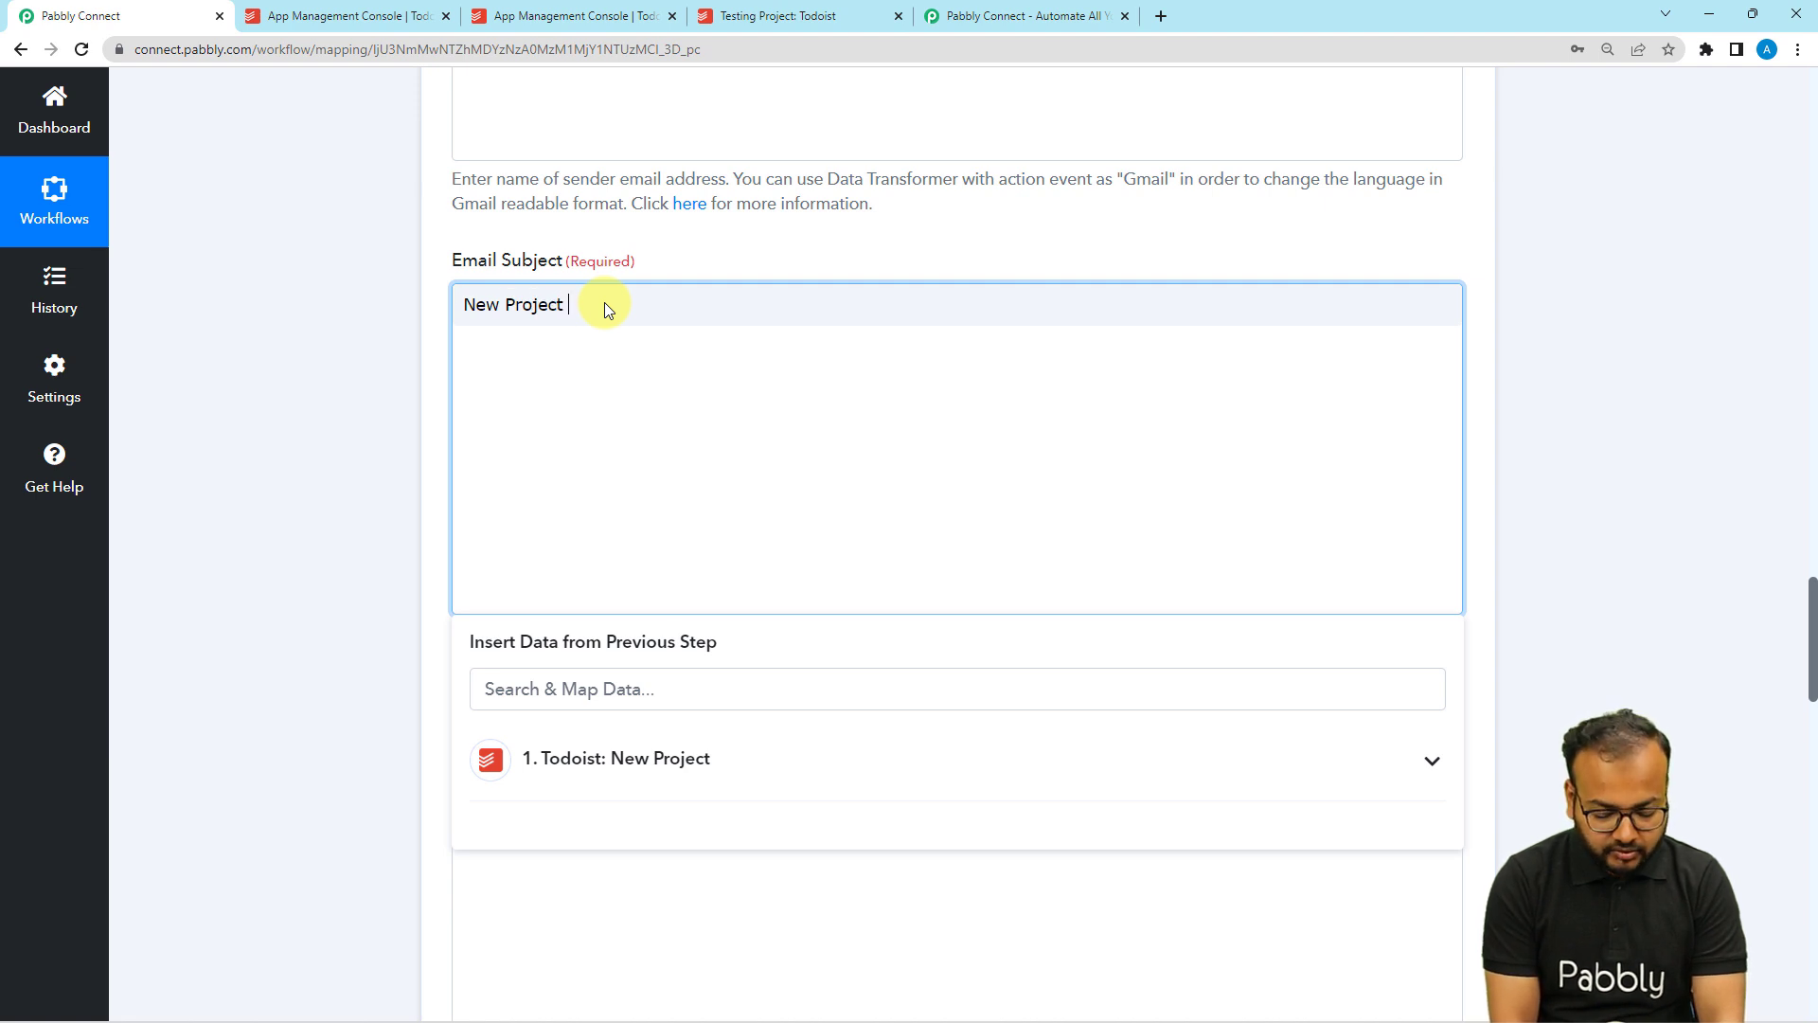
text( in Tododi)
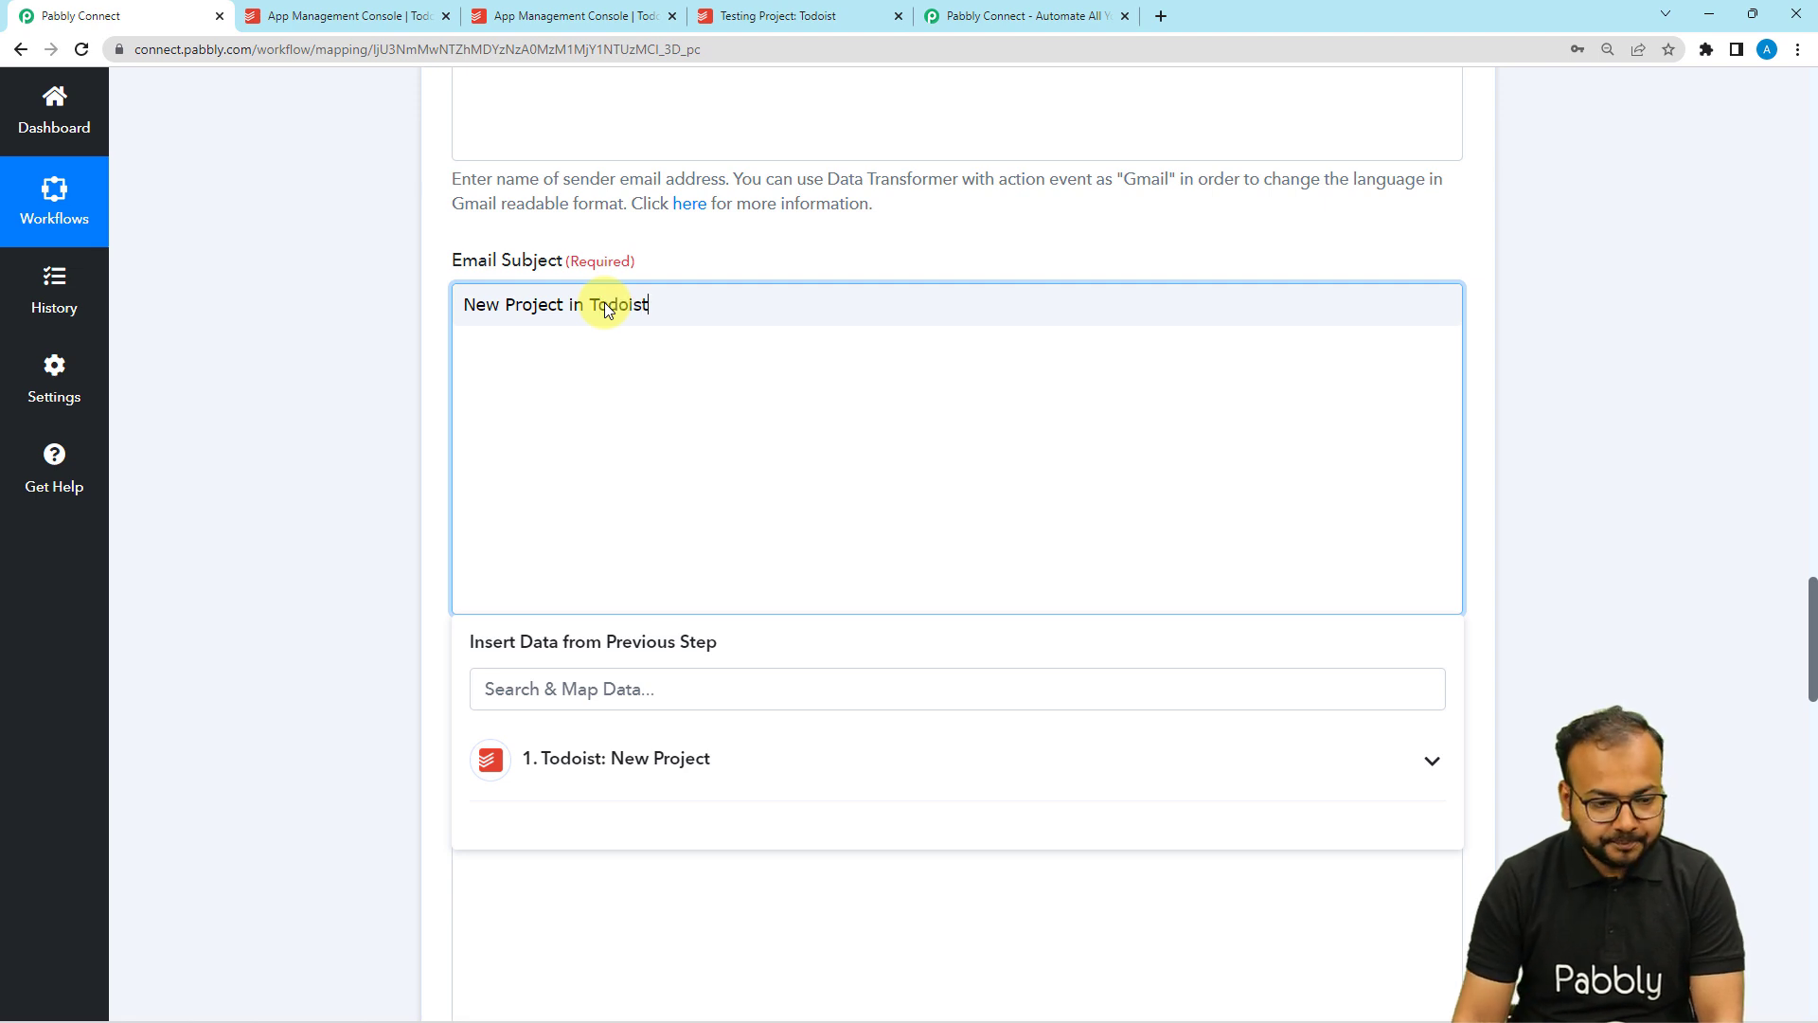
click(411, 338)
scroll(411, 338, down, 4)
scroll(411, 338, down, 5)
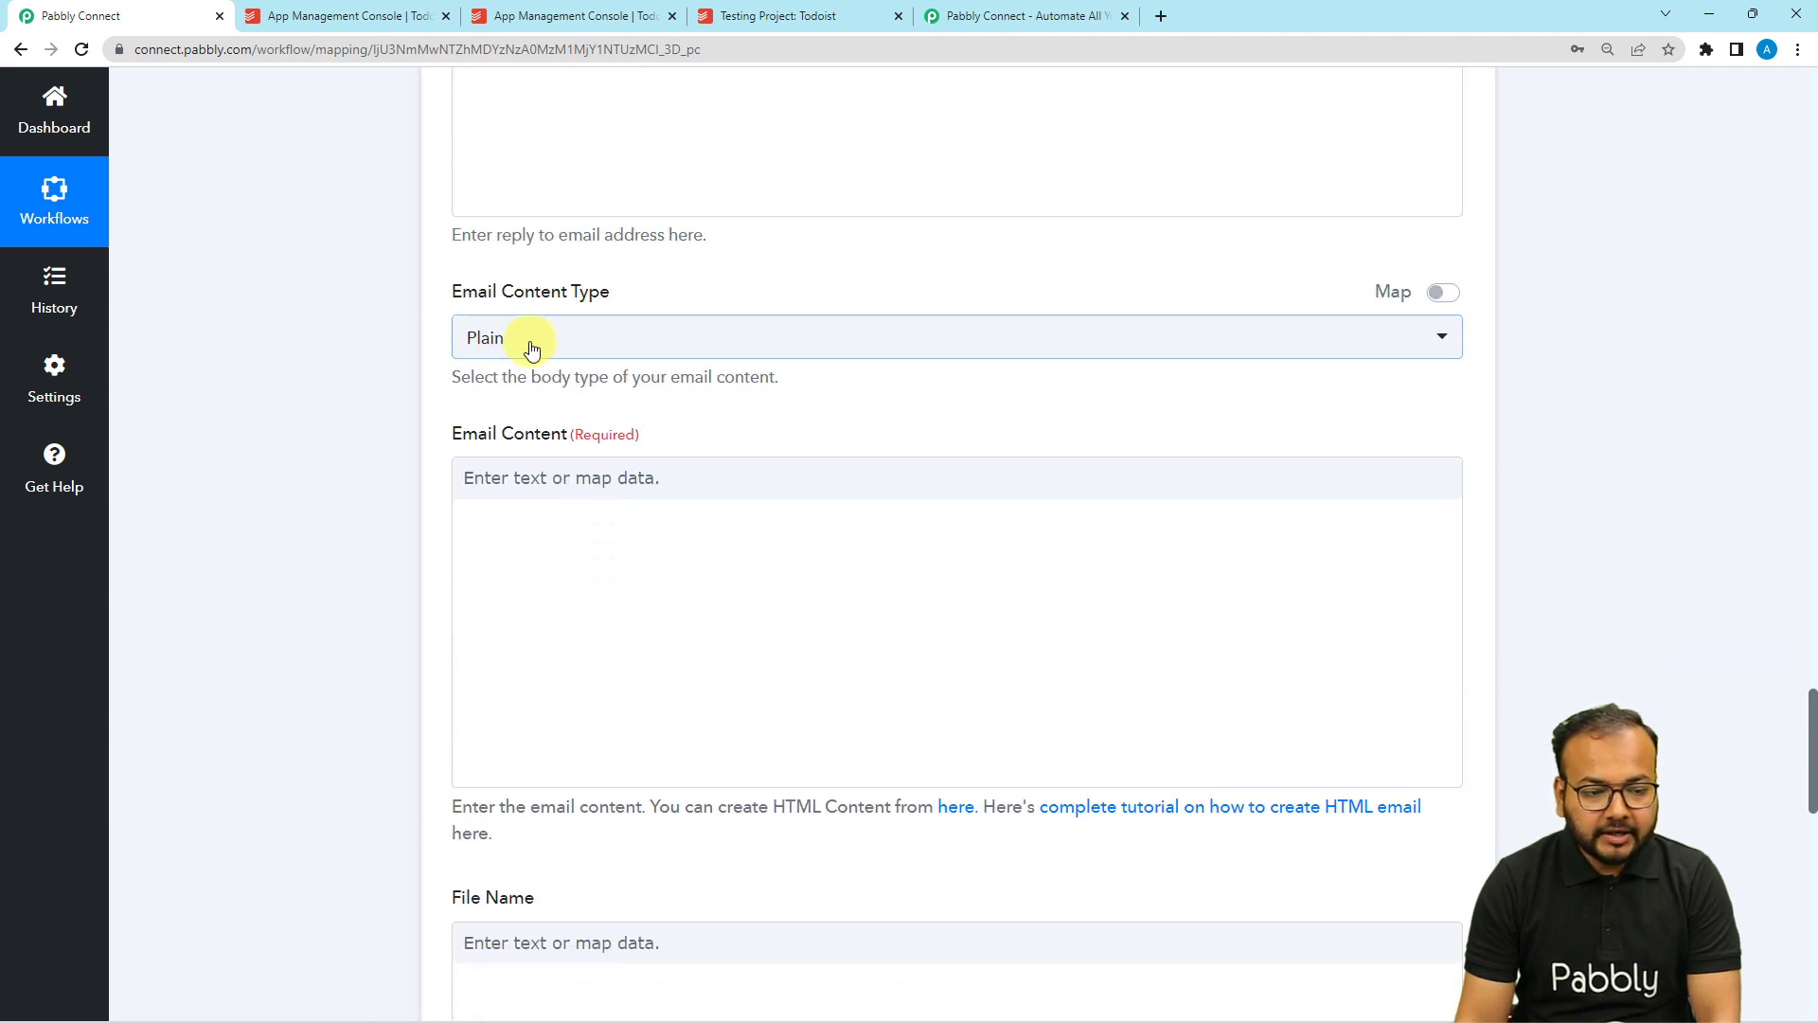
click(475, 341)
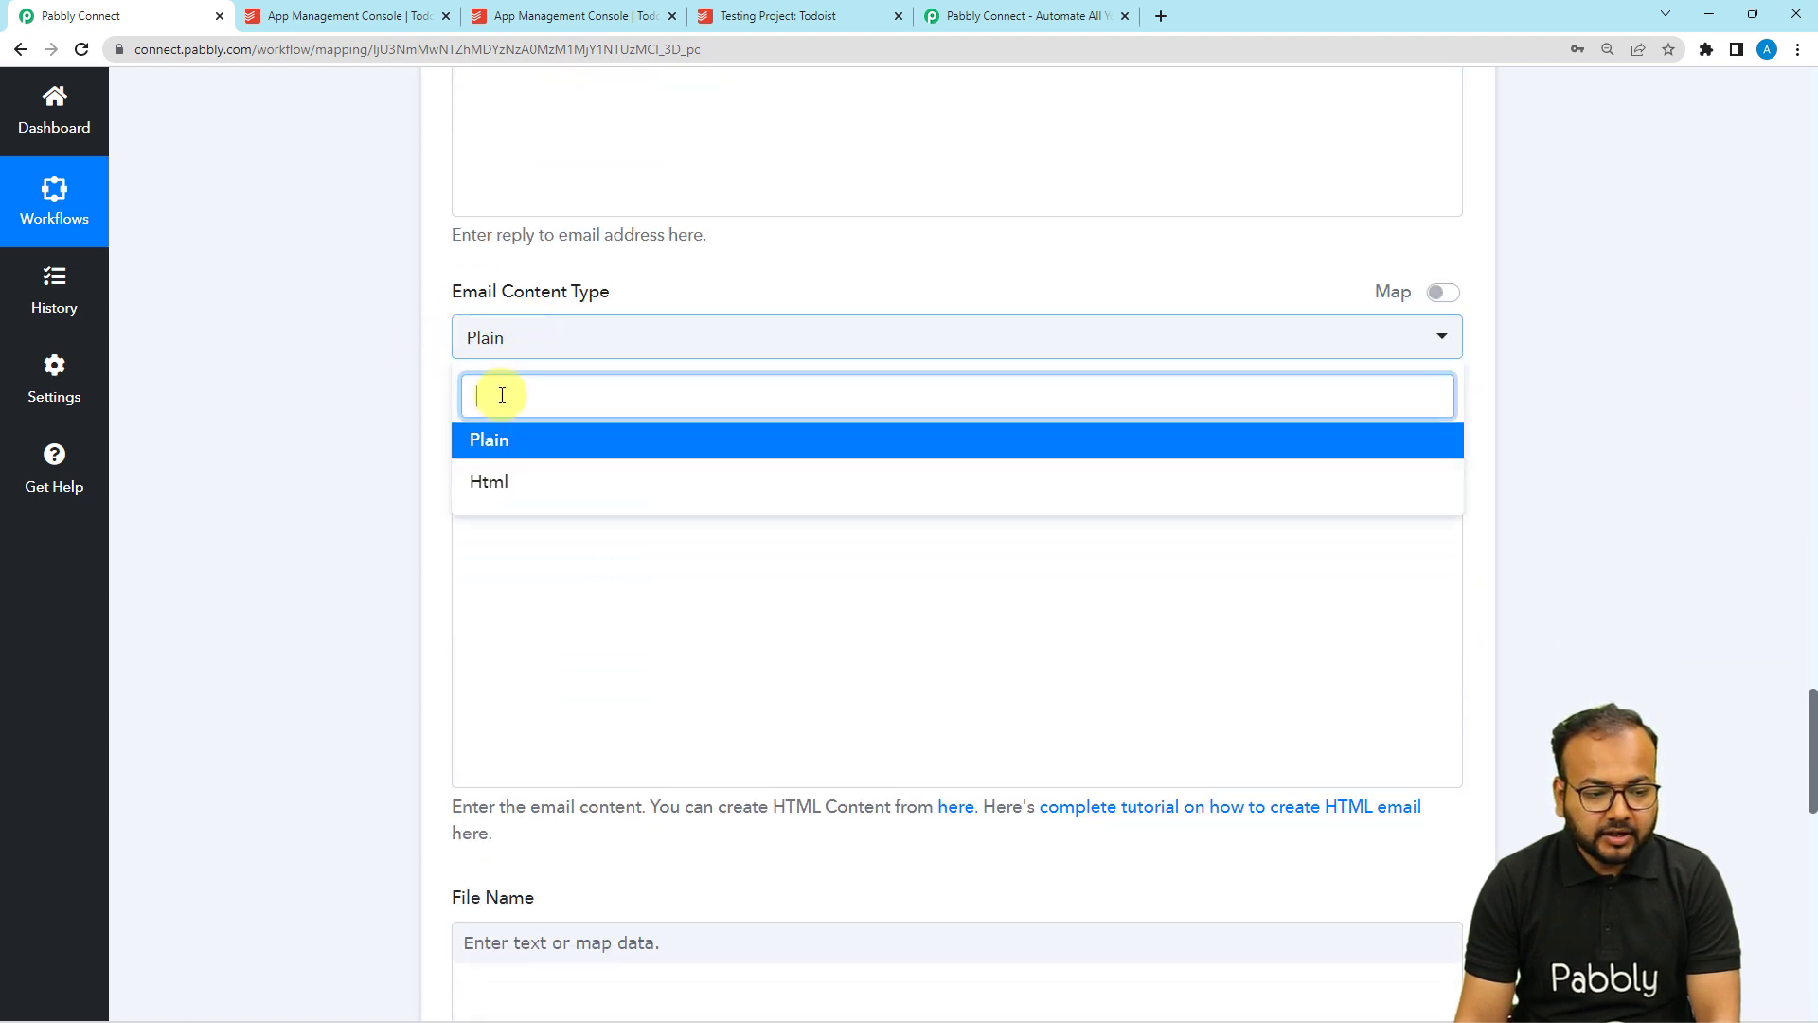
click(489, 438)
Paste the template with Project name, Creator Name, Creator Email and Project Type into the email body, then review the Todoist fields.
click(548, 481)
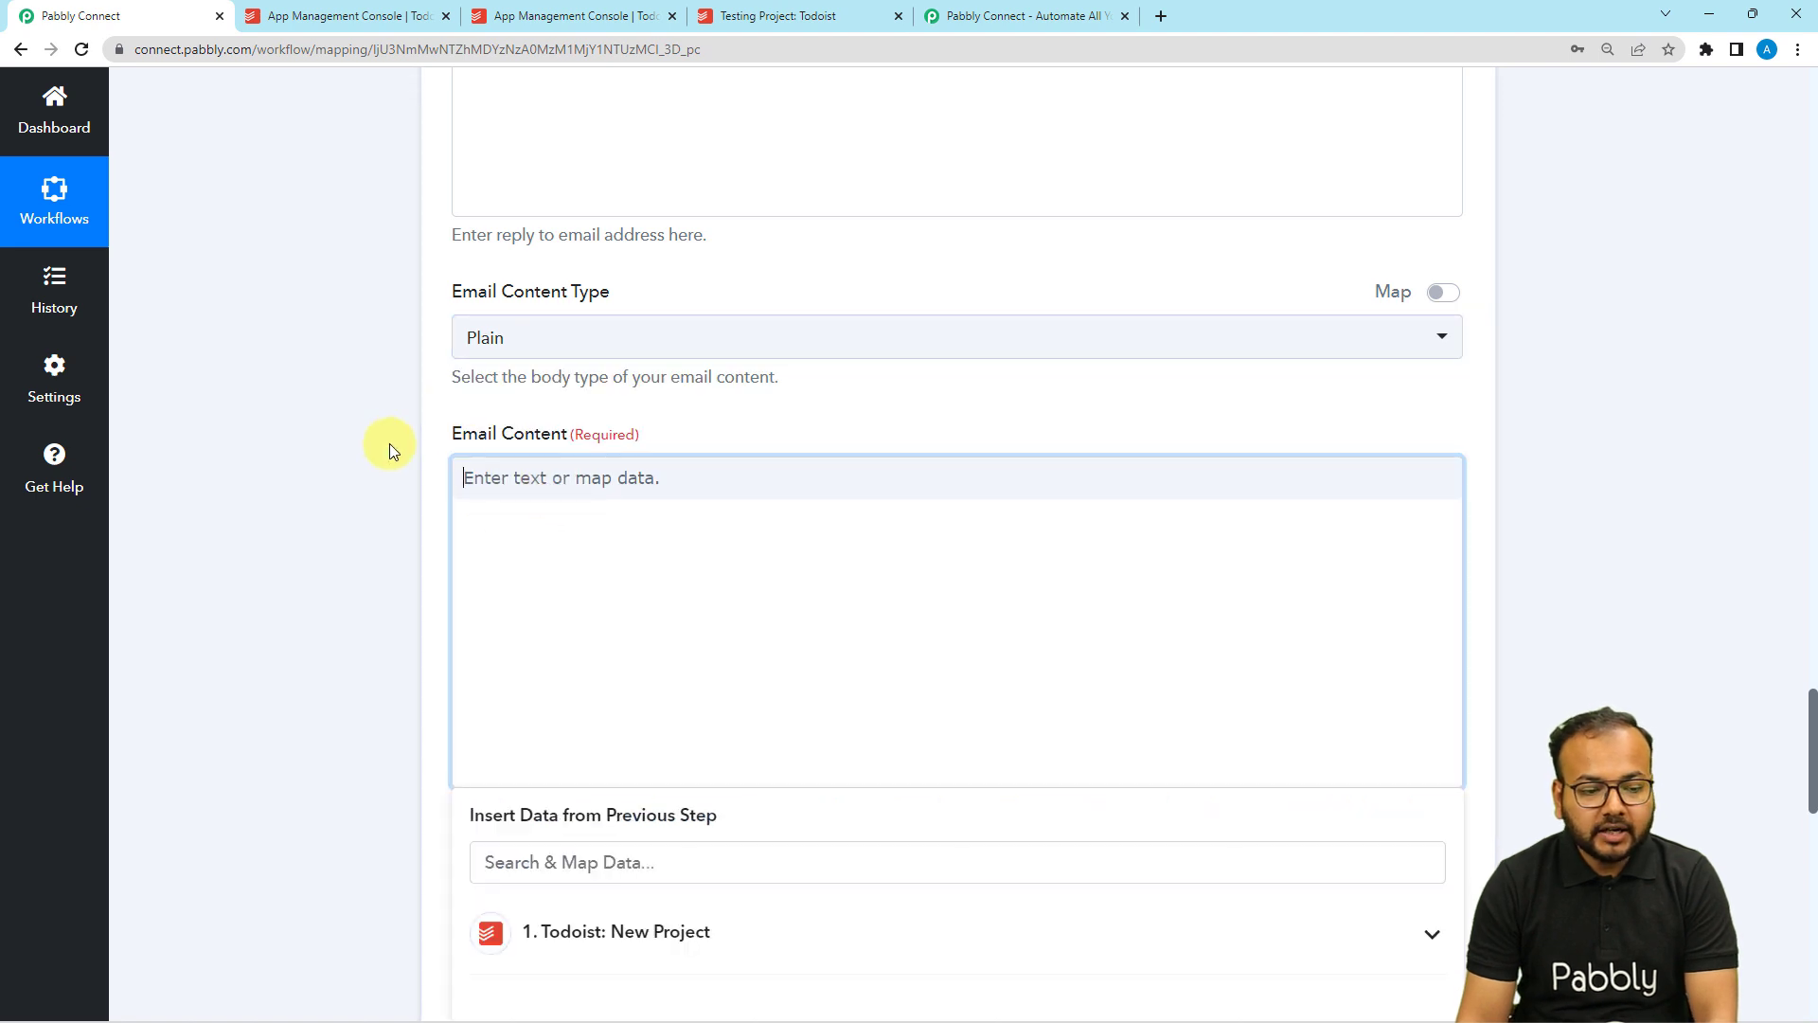
scroll(384, 439, down, 3)
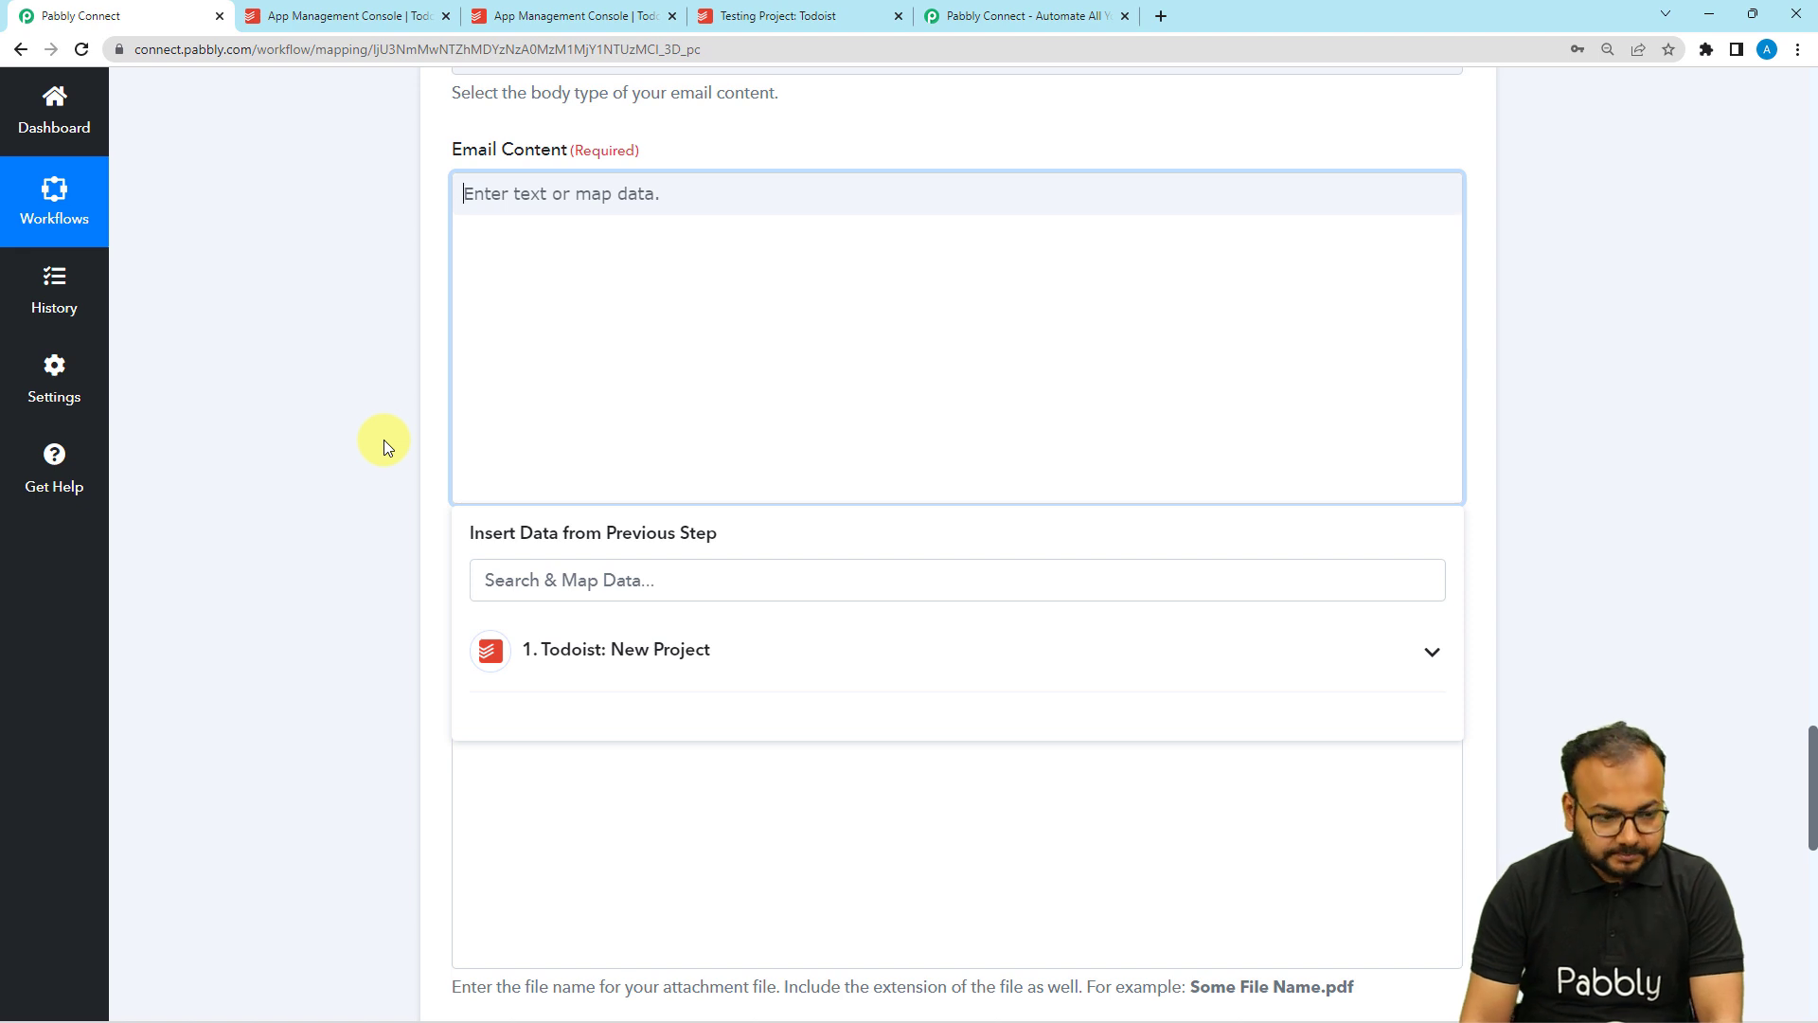
text(Hello there,  This is to inform you that a new project is added in Todoist. The details are as follows Project name: Creator Name: Creator Email: Project Type:  Do have a look on this project in Todoist. Regards.)
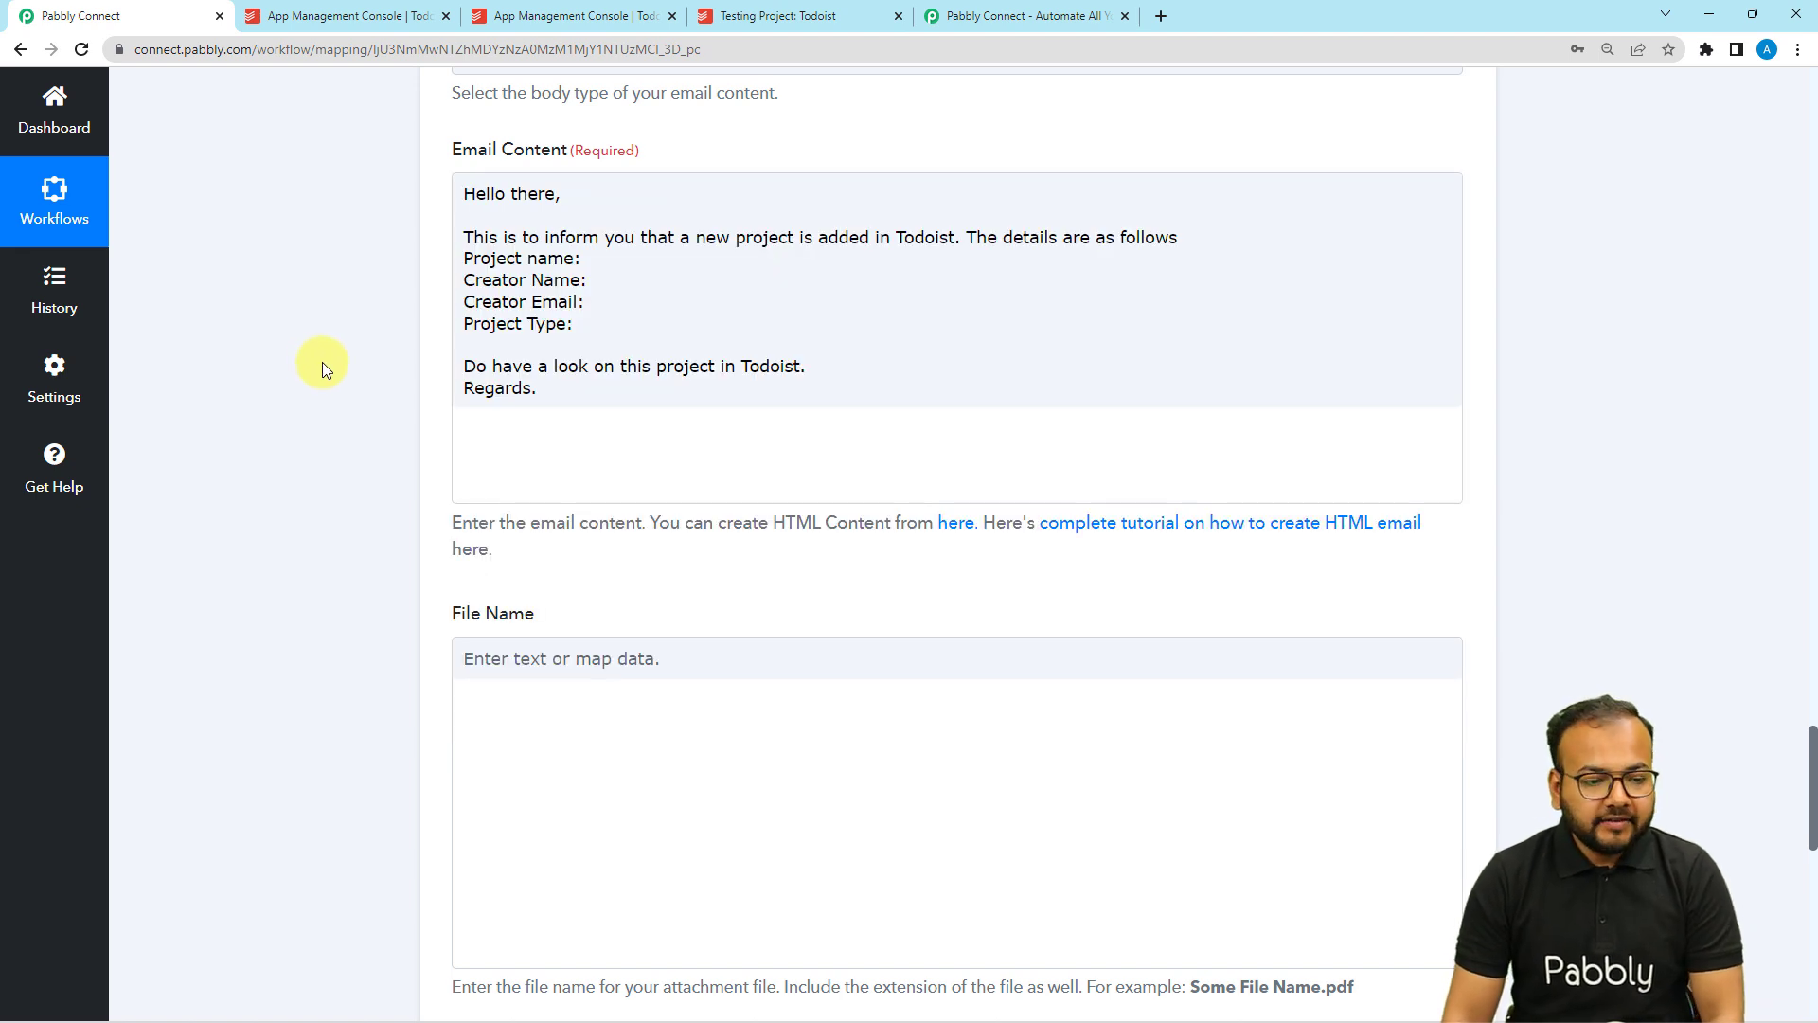
click(529, 290)
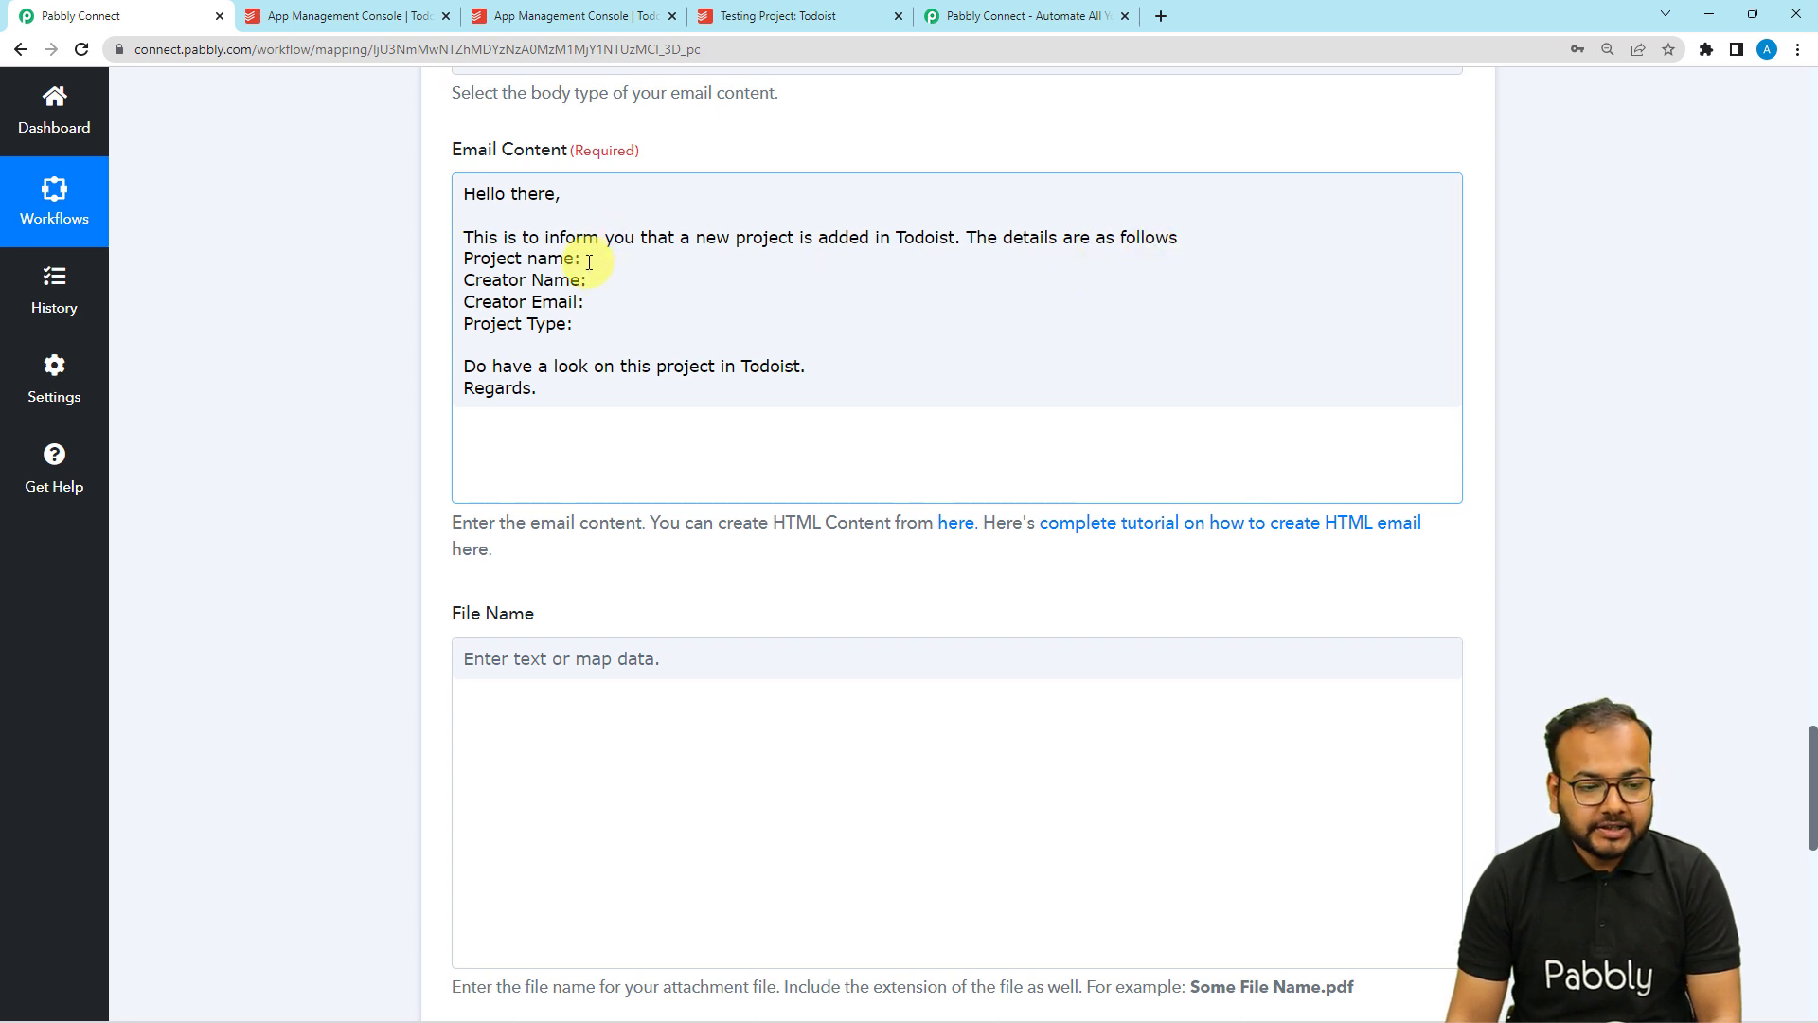
scroll(438, 276, up, 8)
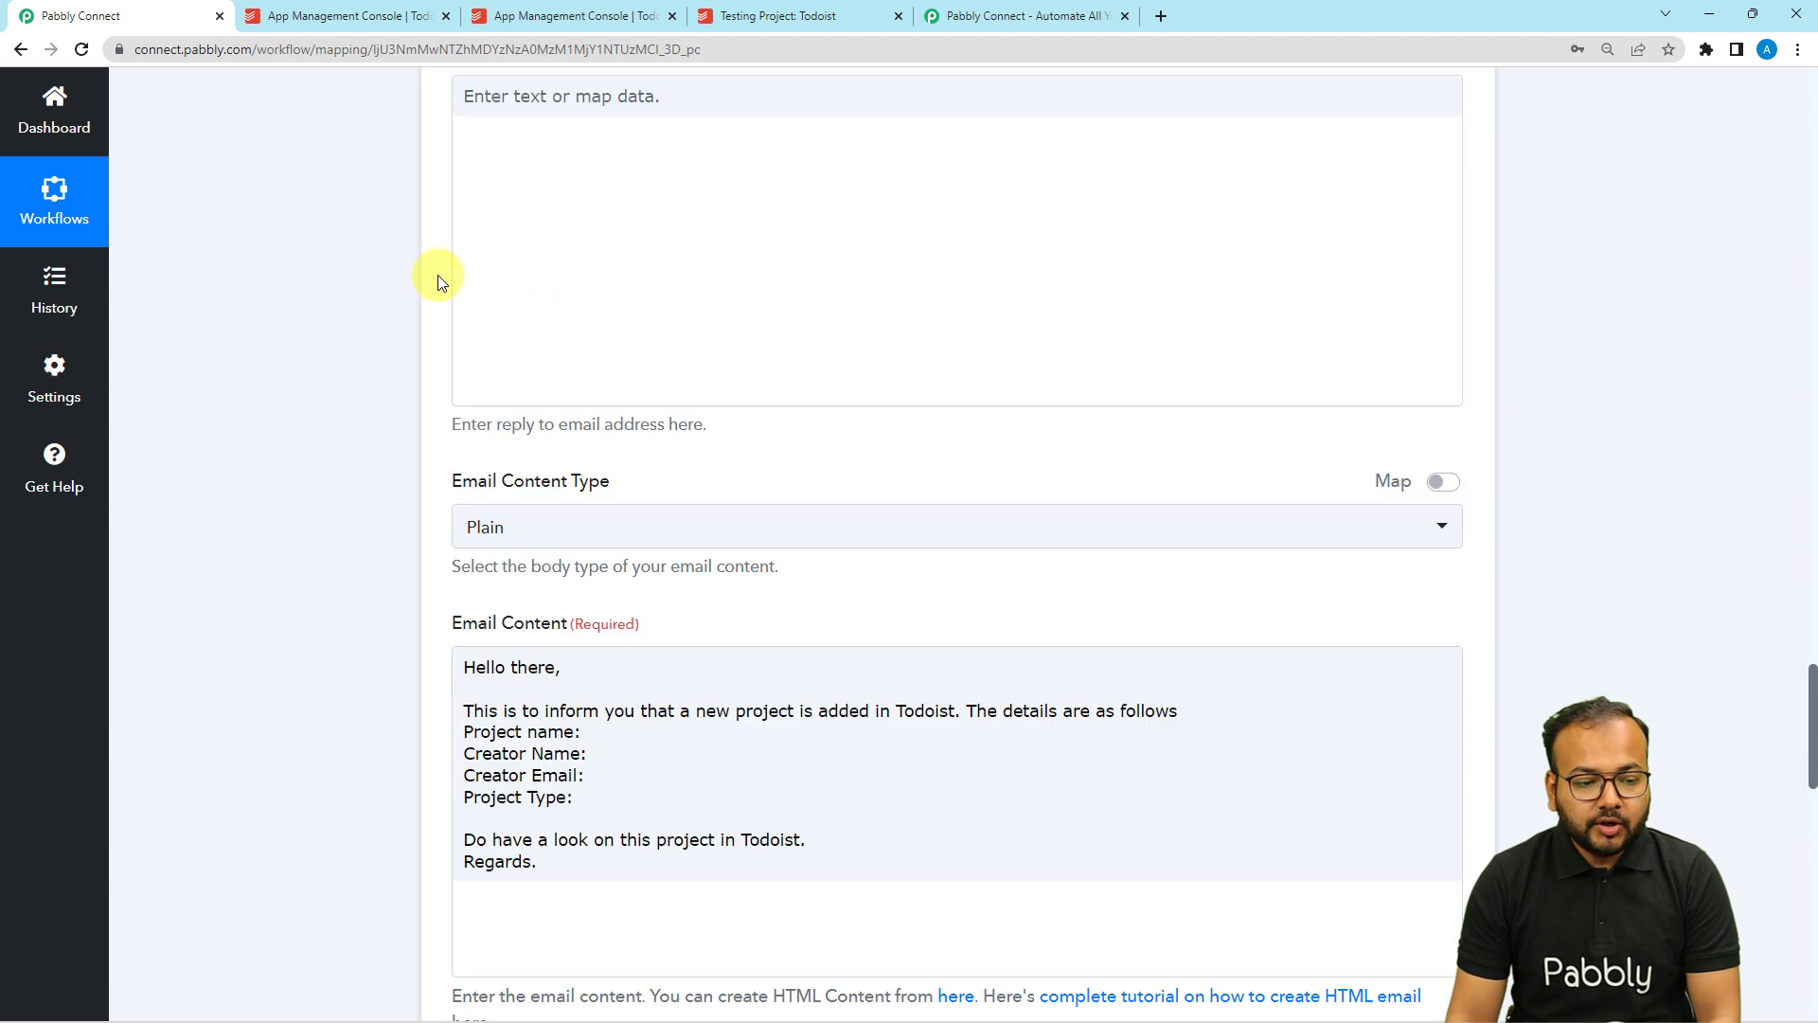
scroll(437, 276, up, 18)
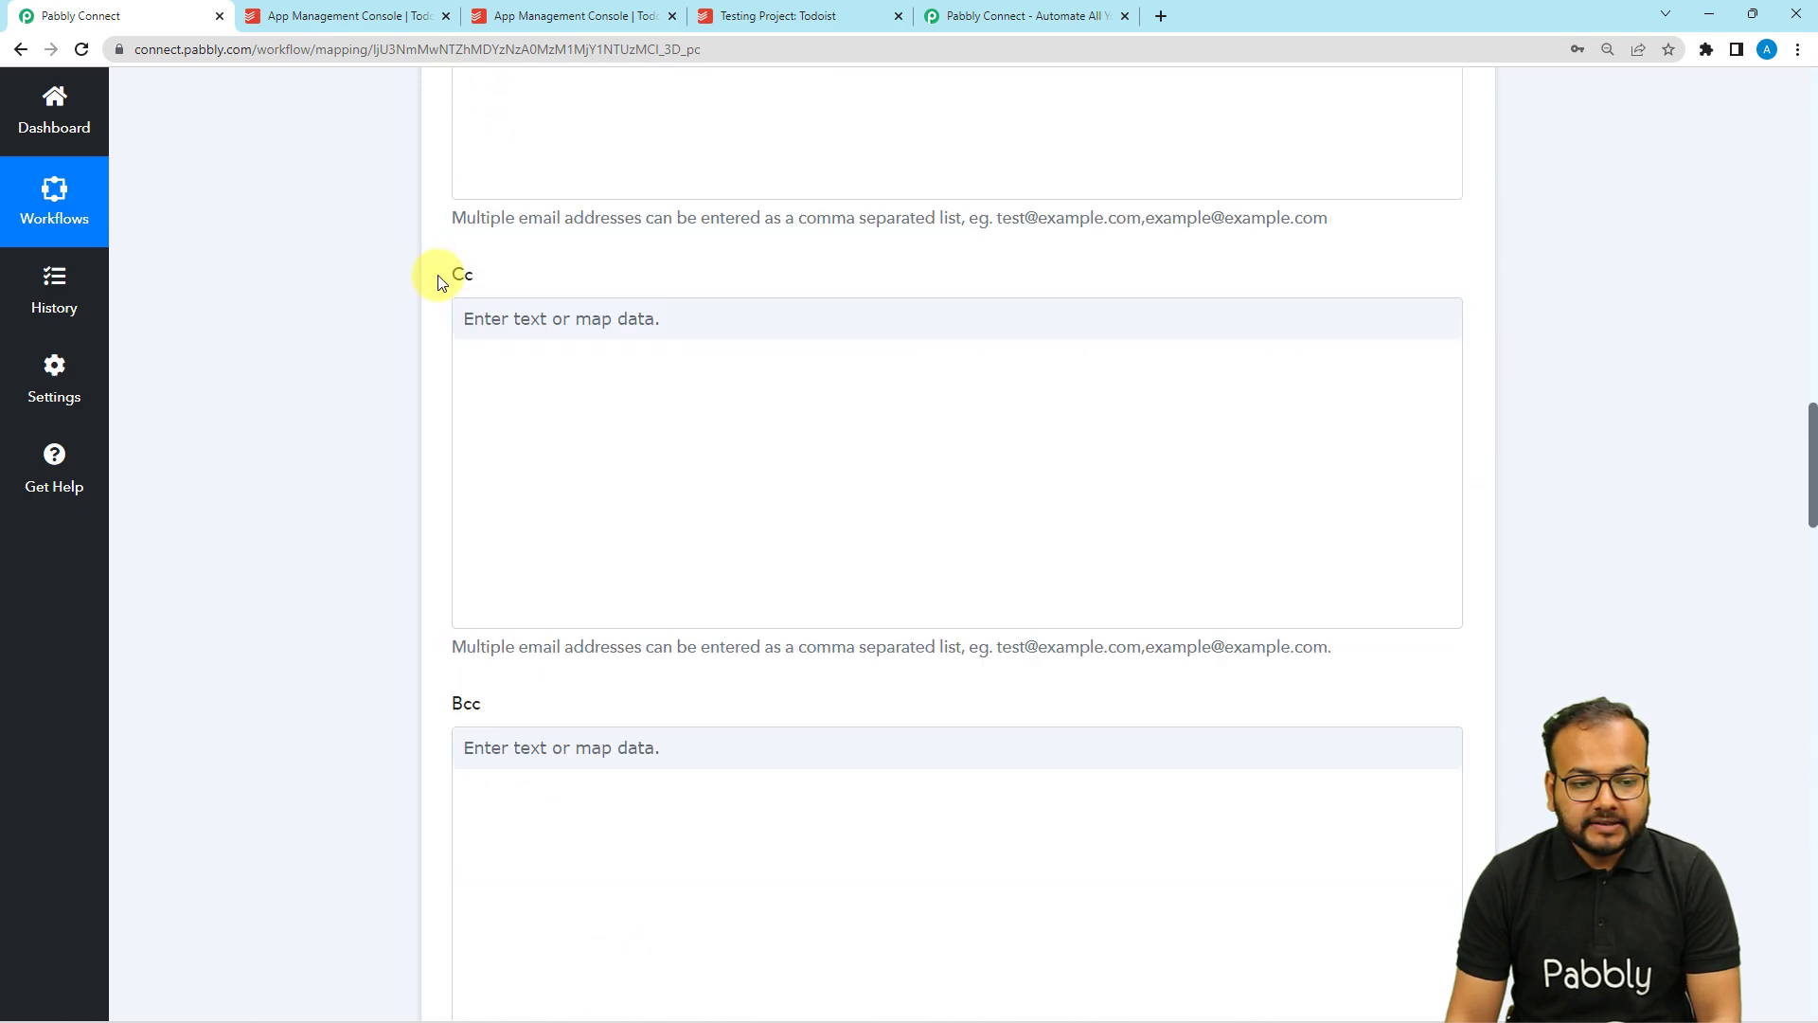
scroll(438, 275, up, 16)
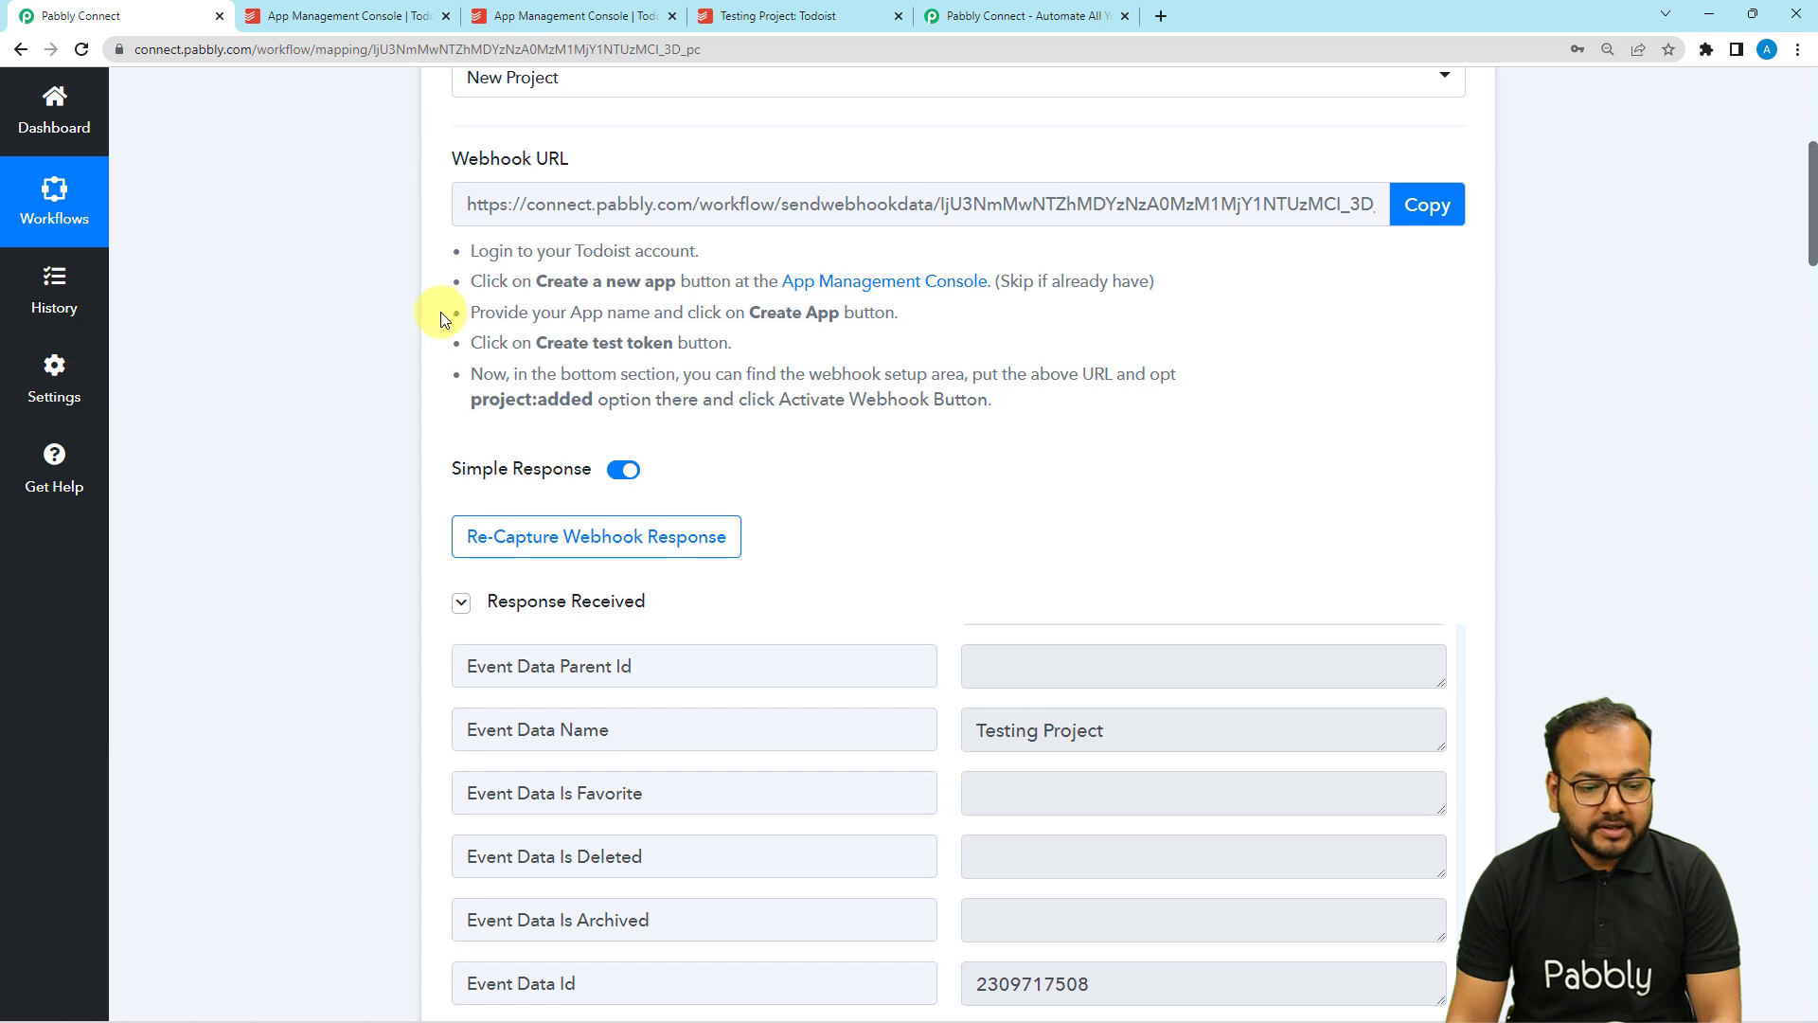
scroll(440, 313, down, 5)
scroll(594, 398, up, 3)
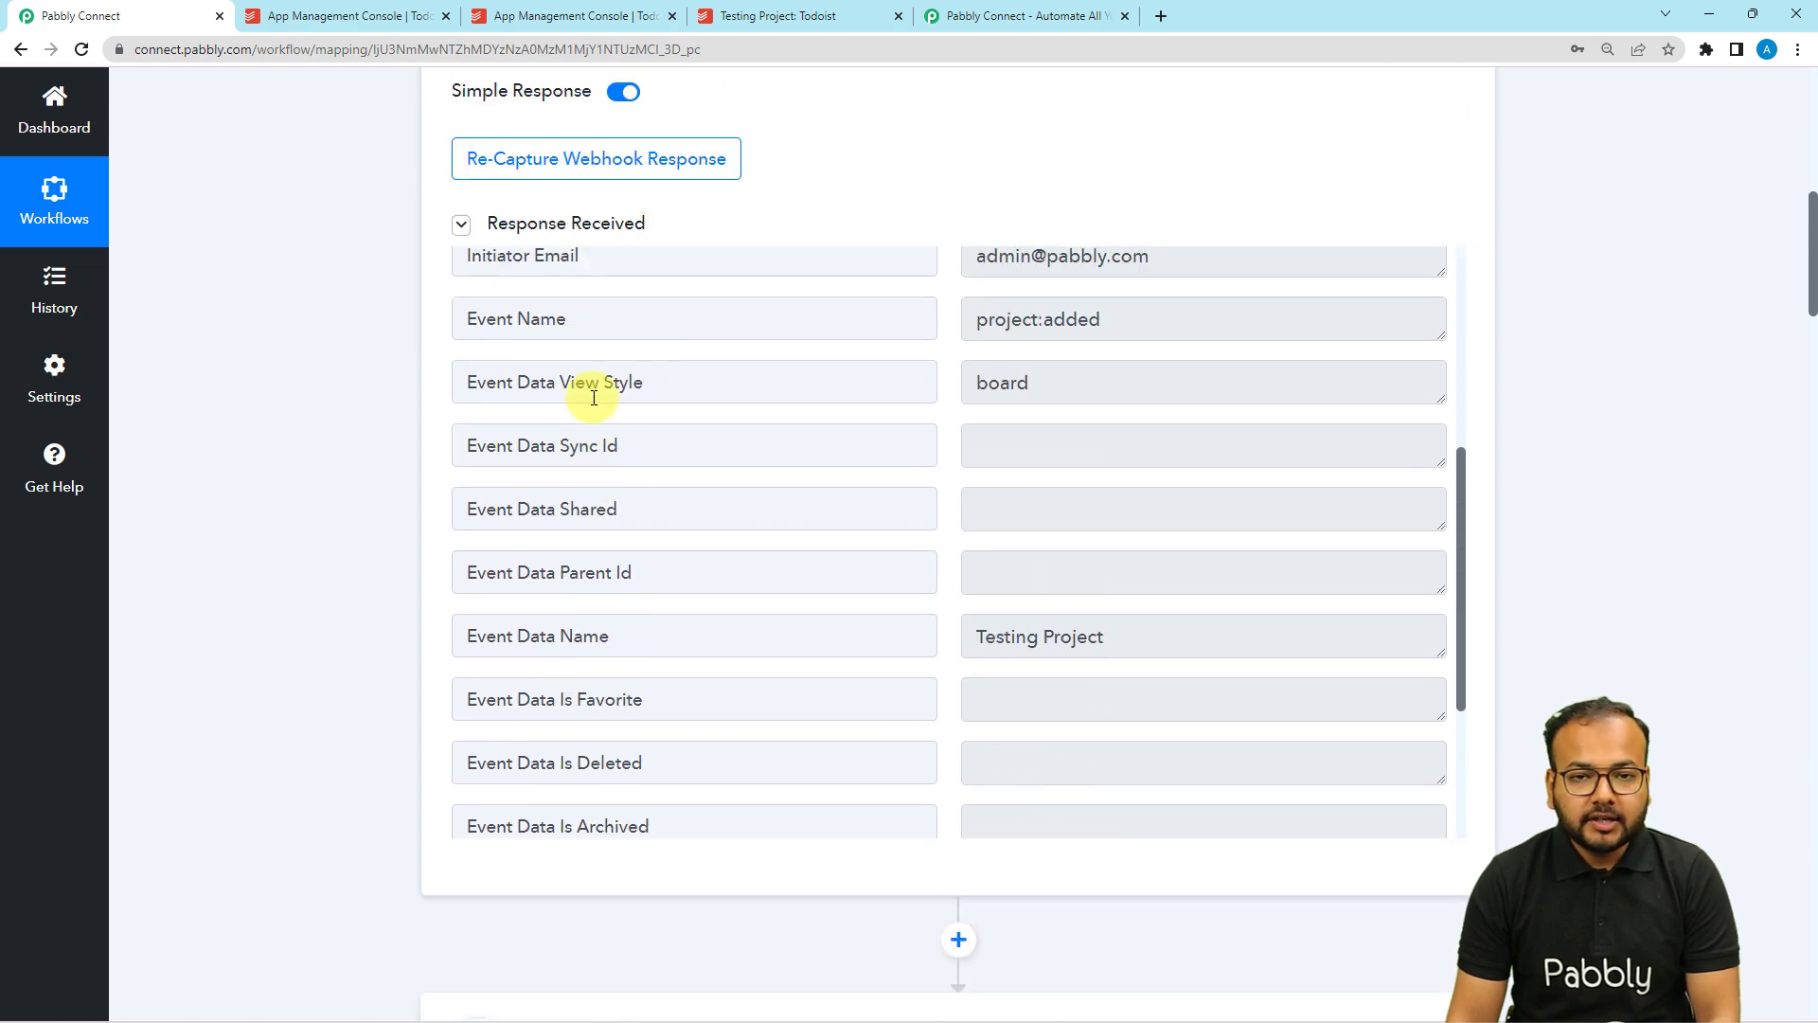
scroll(594, 397, up, 5)
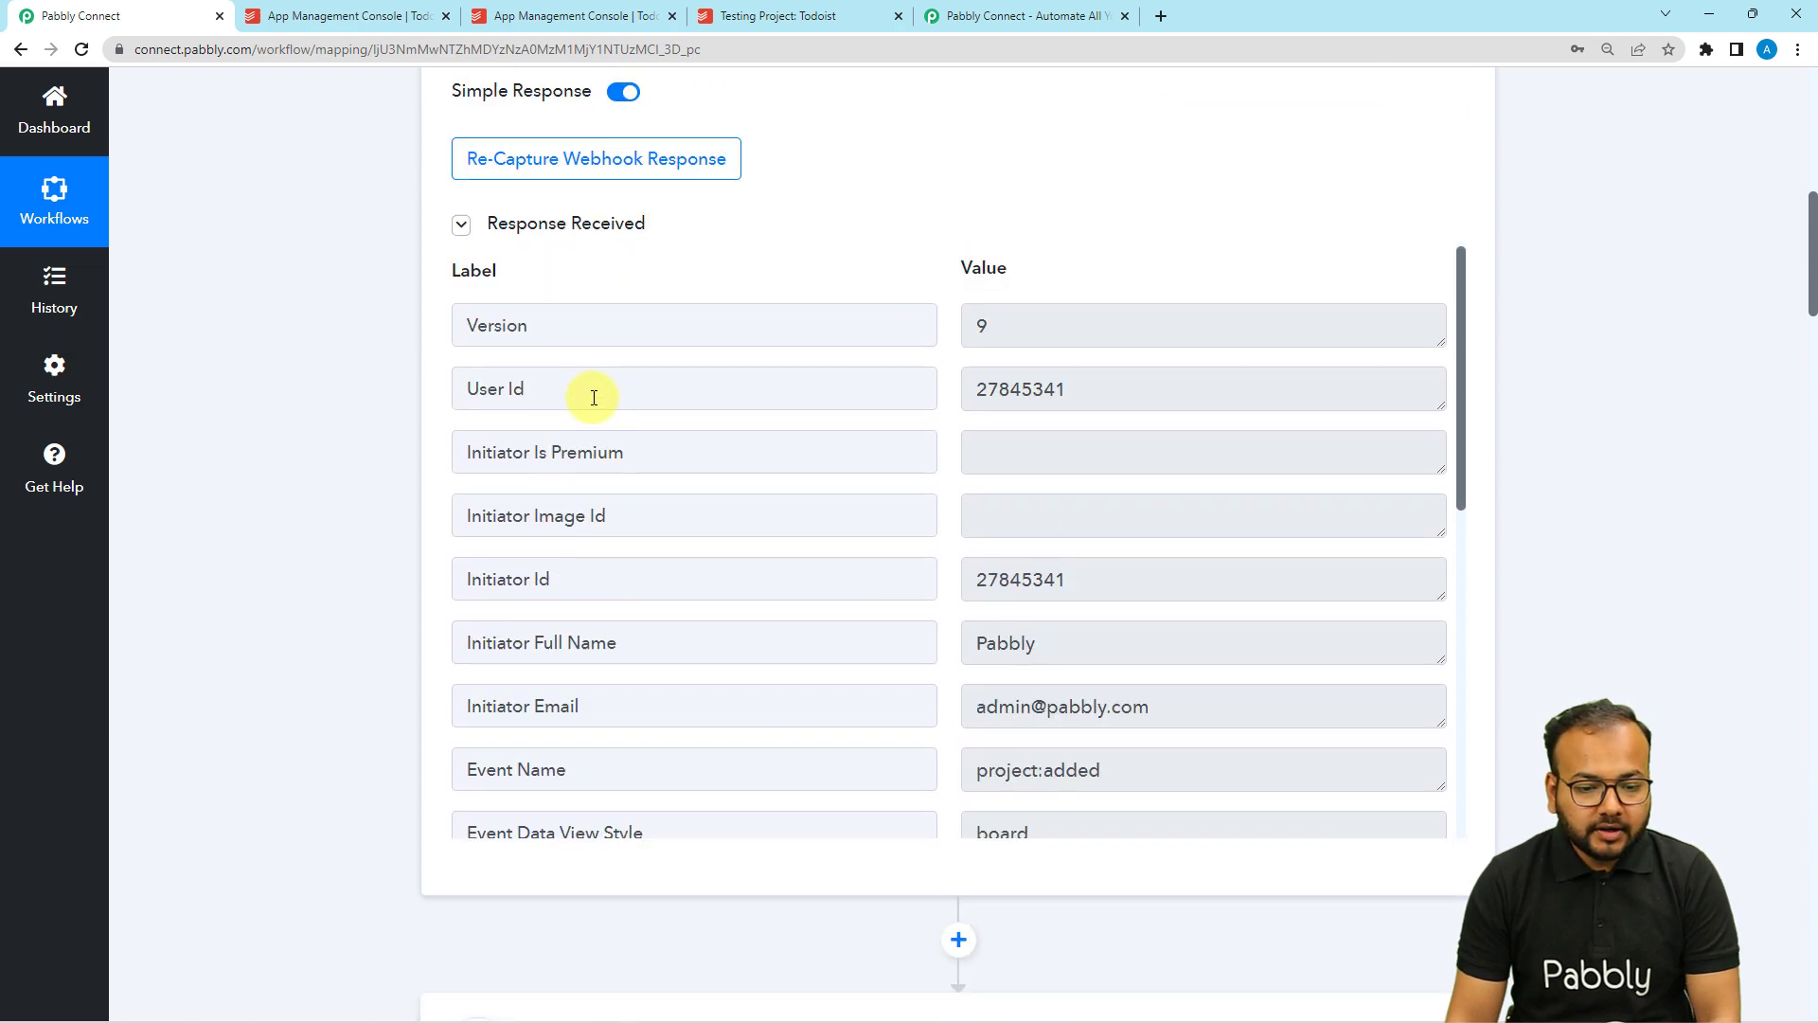
scroll(356, 424, down, 2)
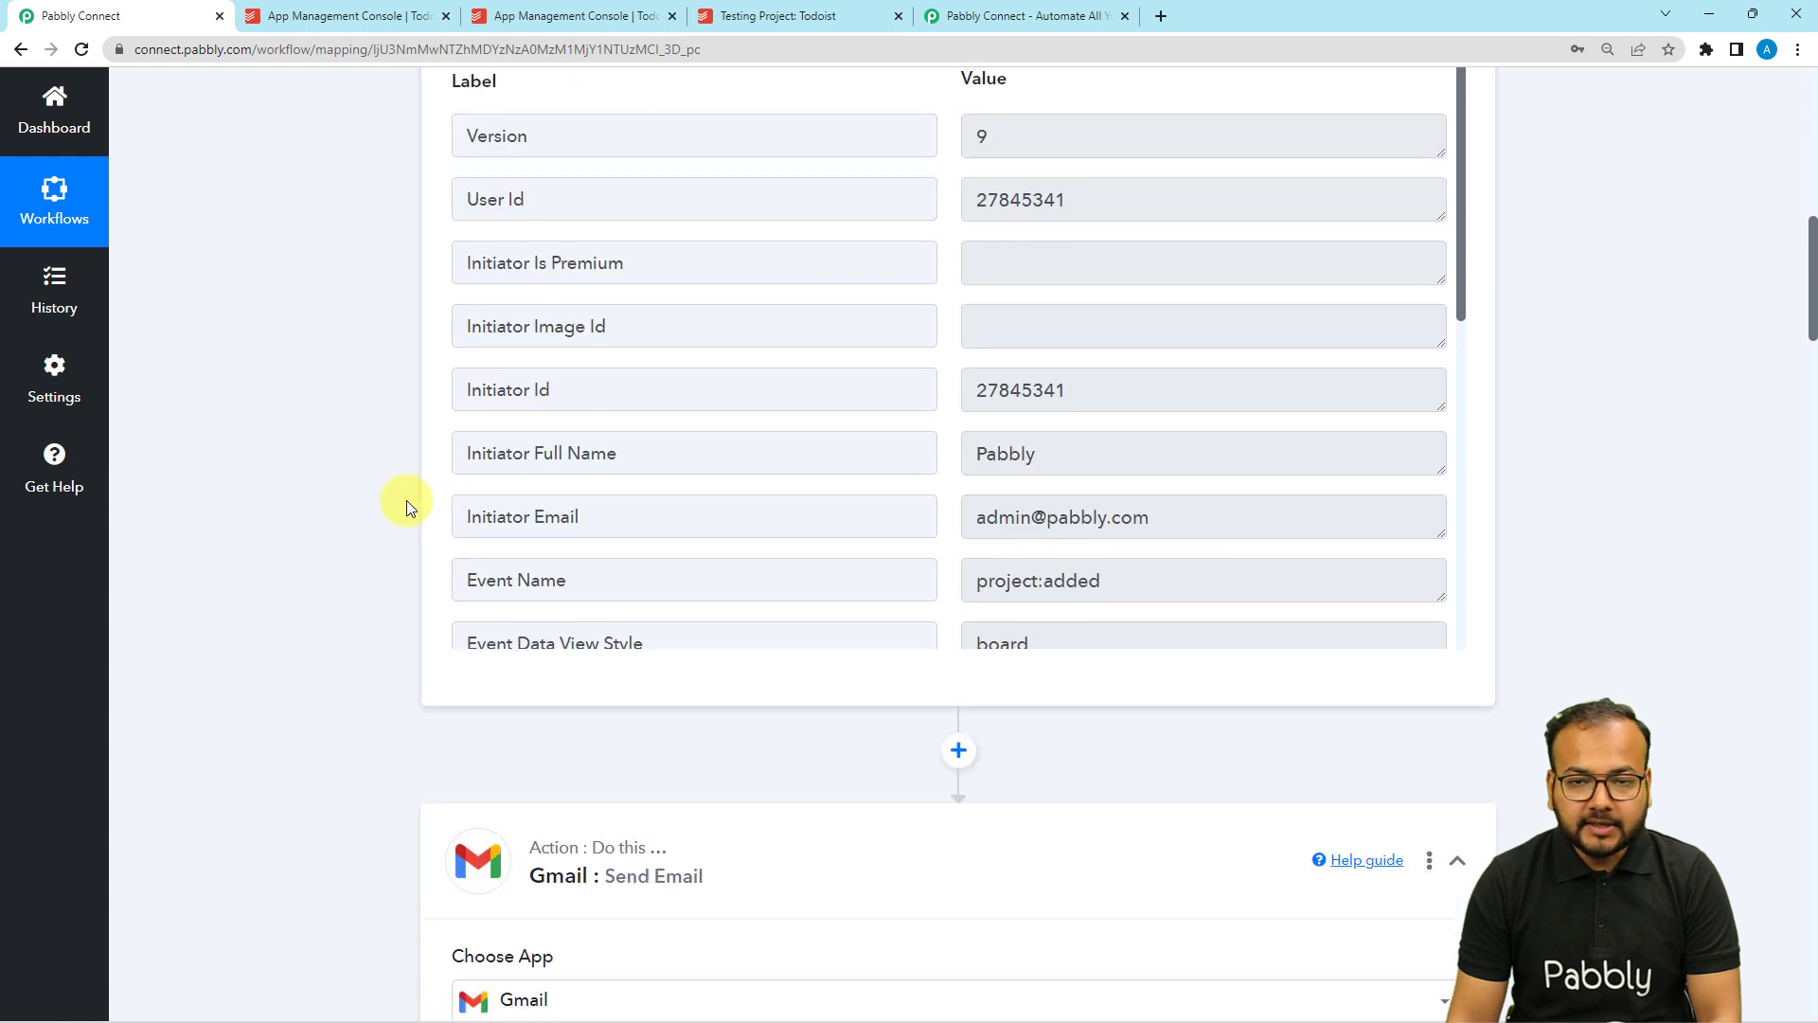
scroll(338, 493, down, 20)
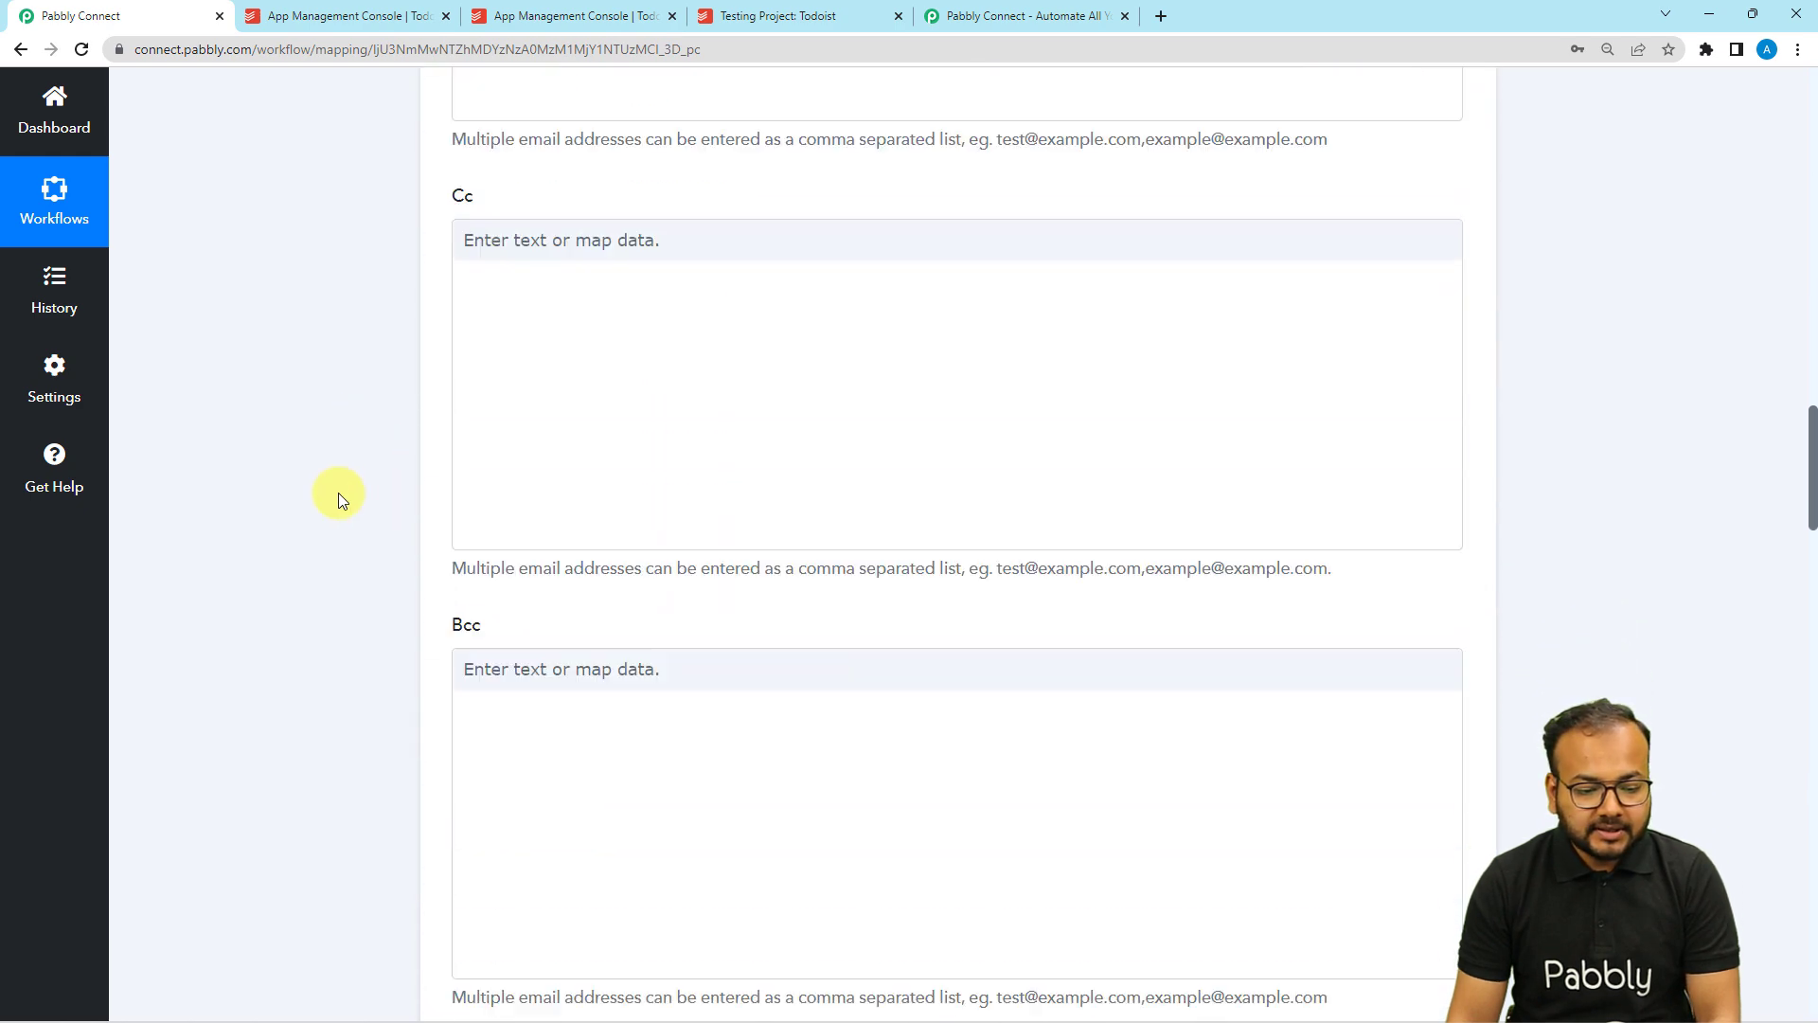
scroll(338, 493, down, 15)
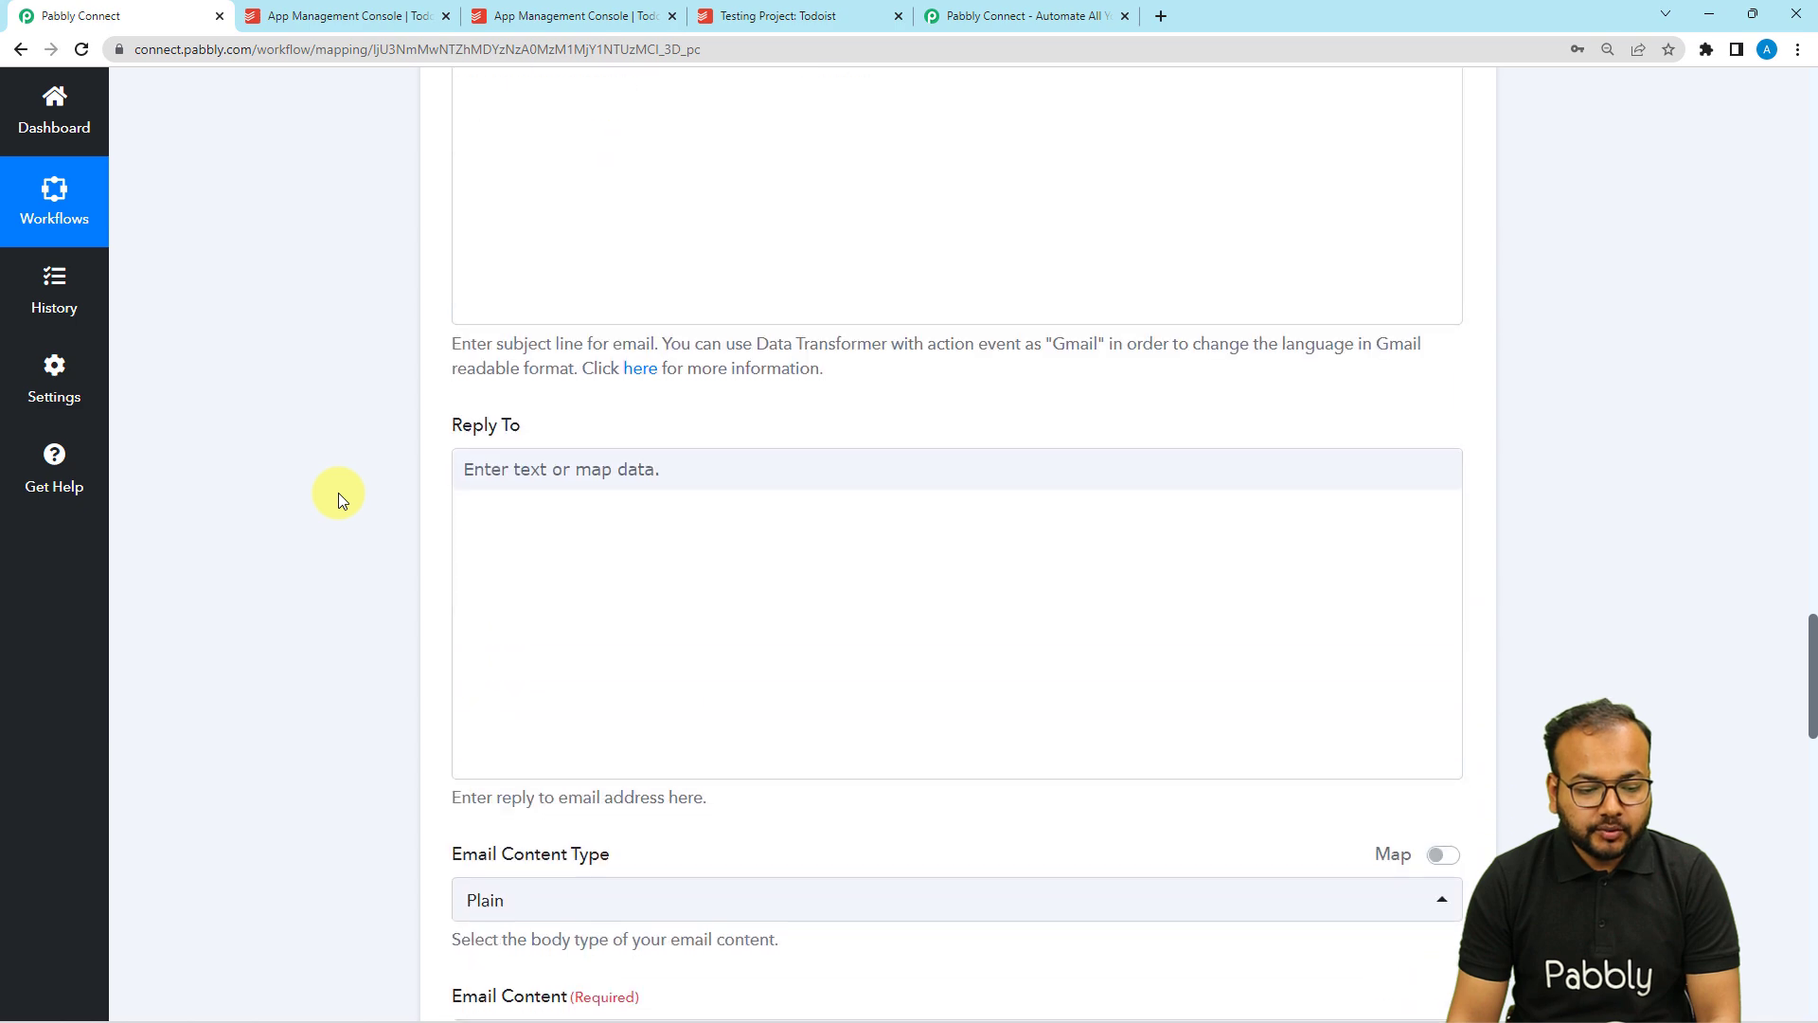
scroll(338, 492, down, 5)
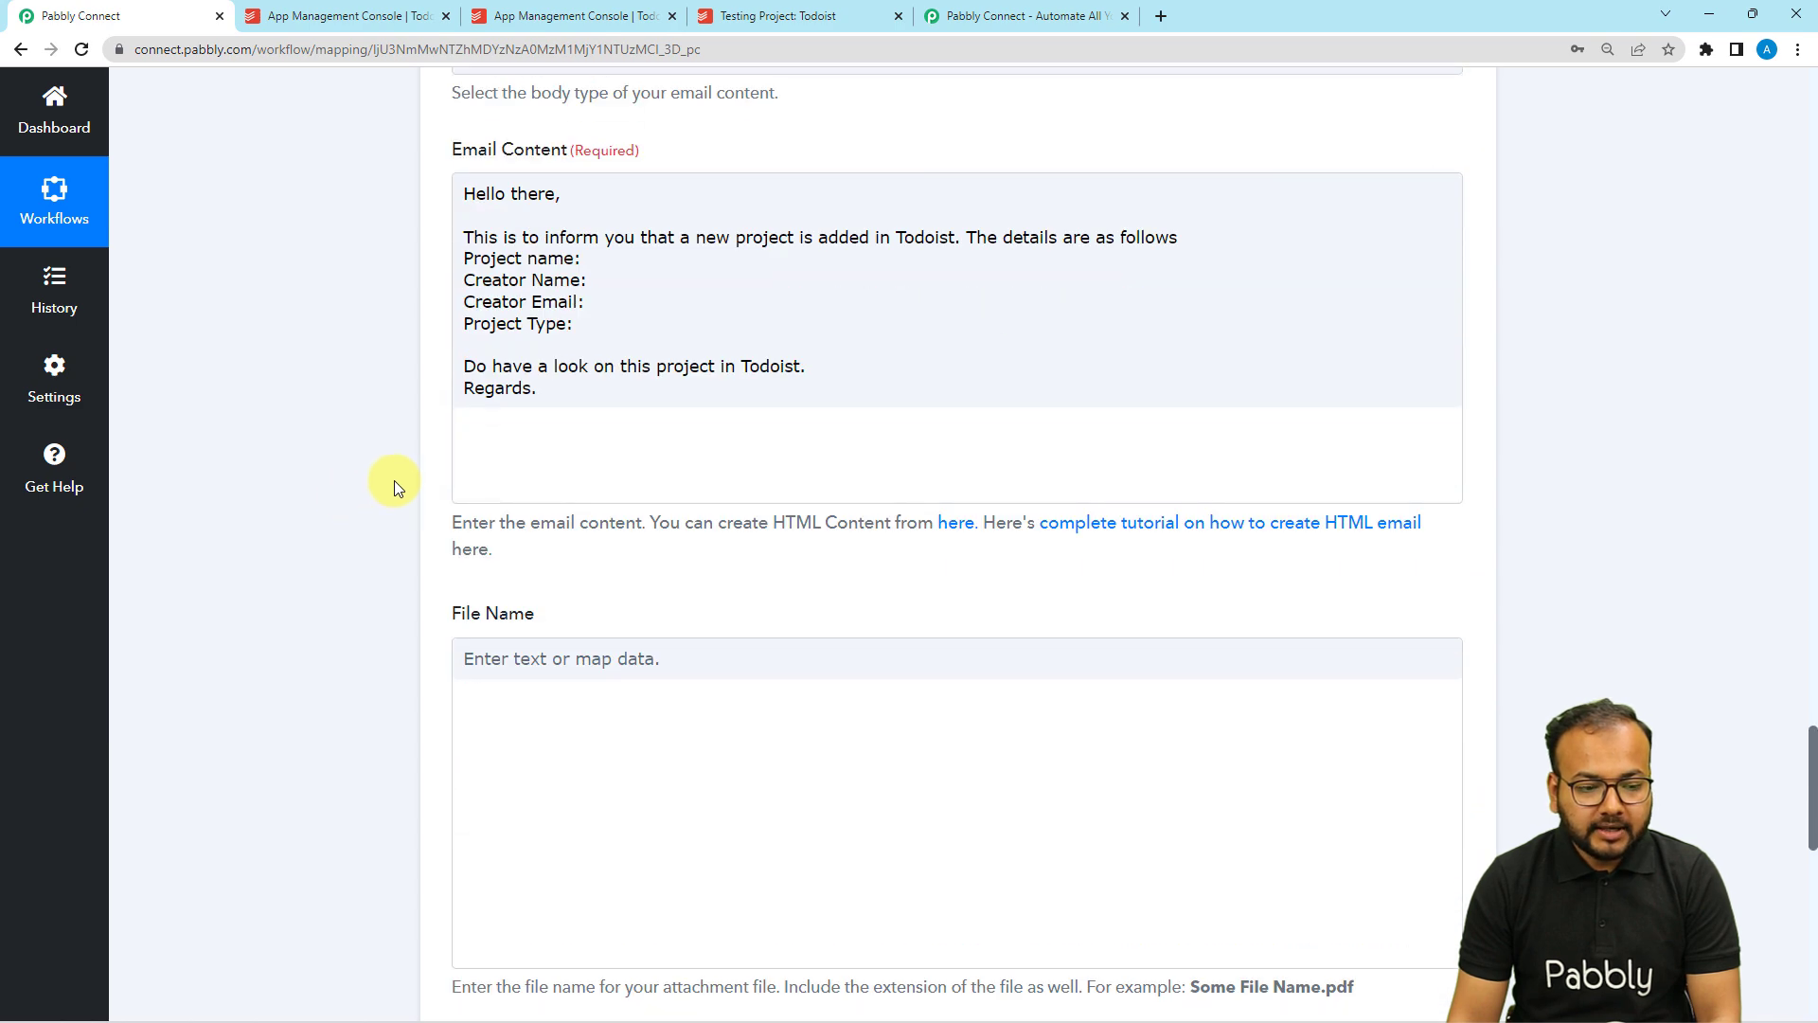
Map the Todoist project name to Project name and Initiator Full Name to Creator Name.
click(583, 261)
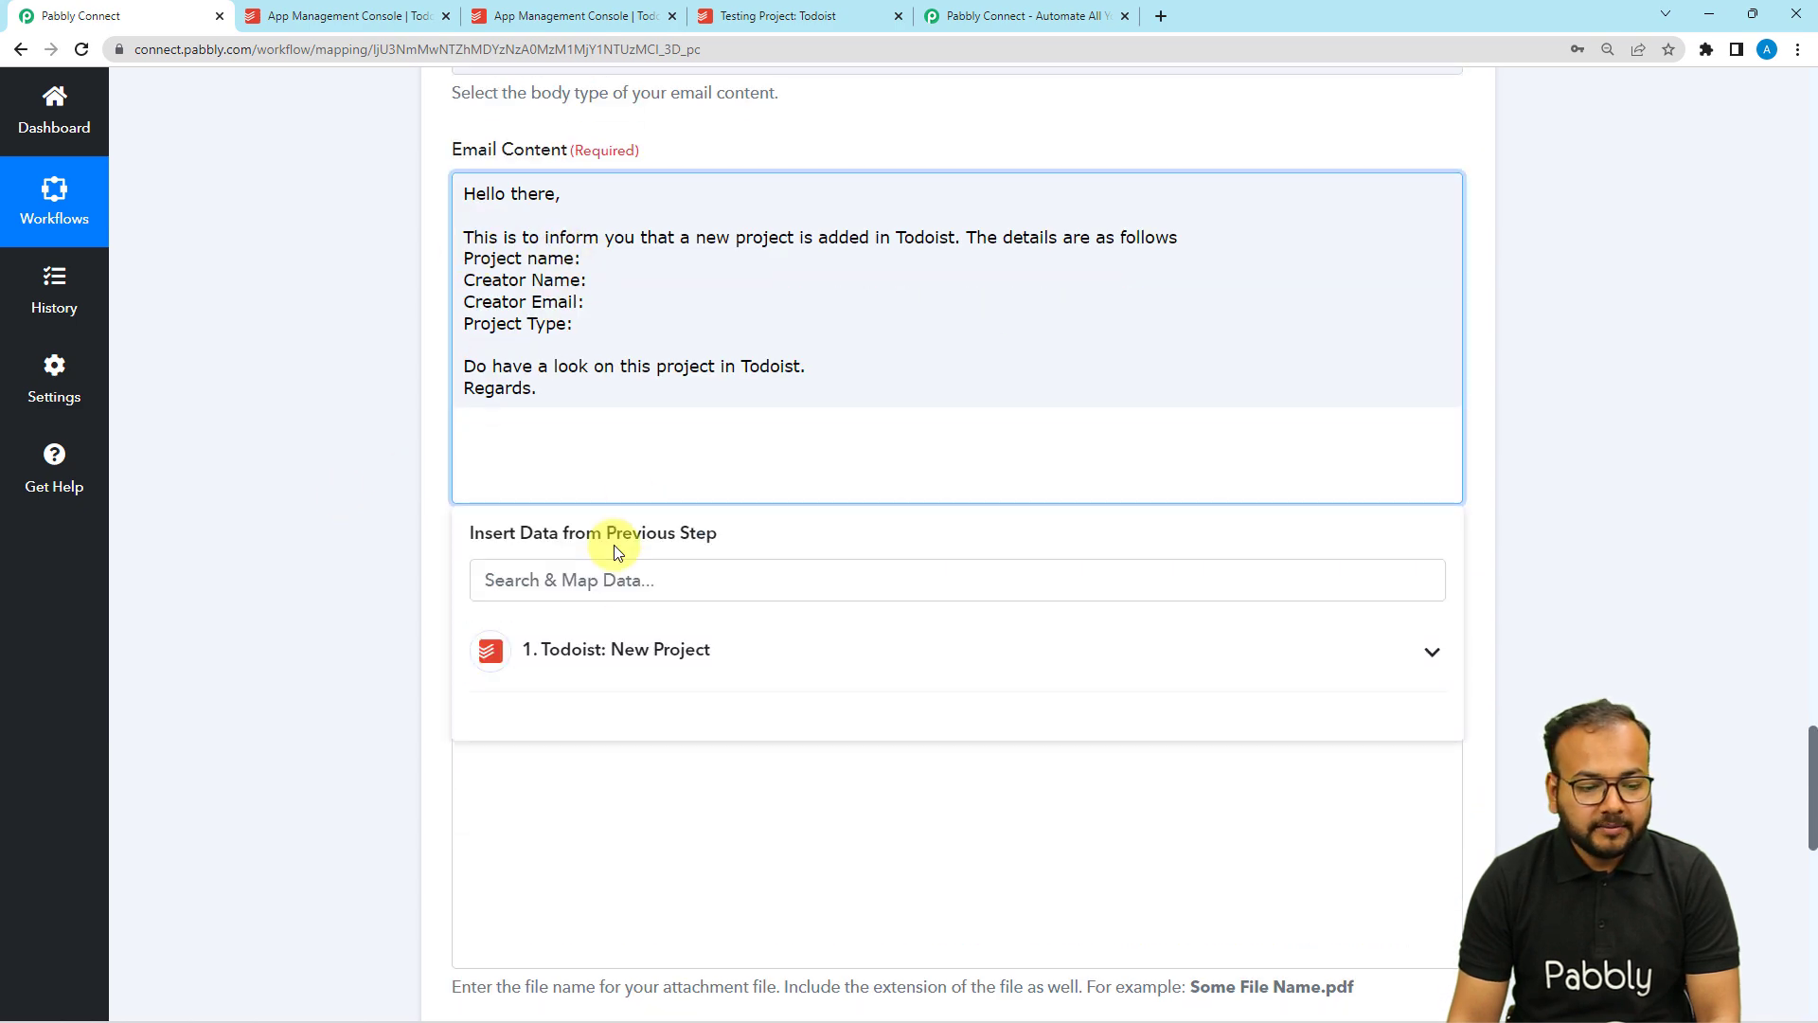
click(703, 666)
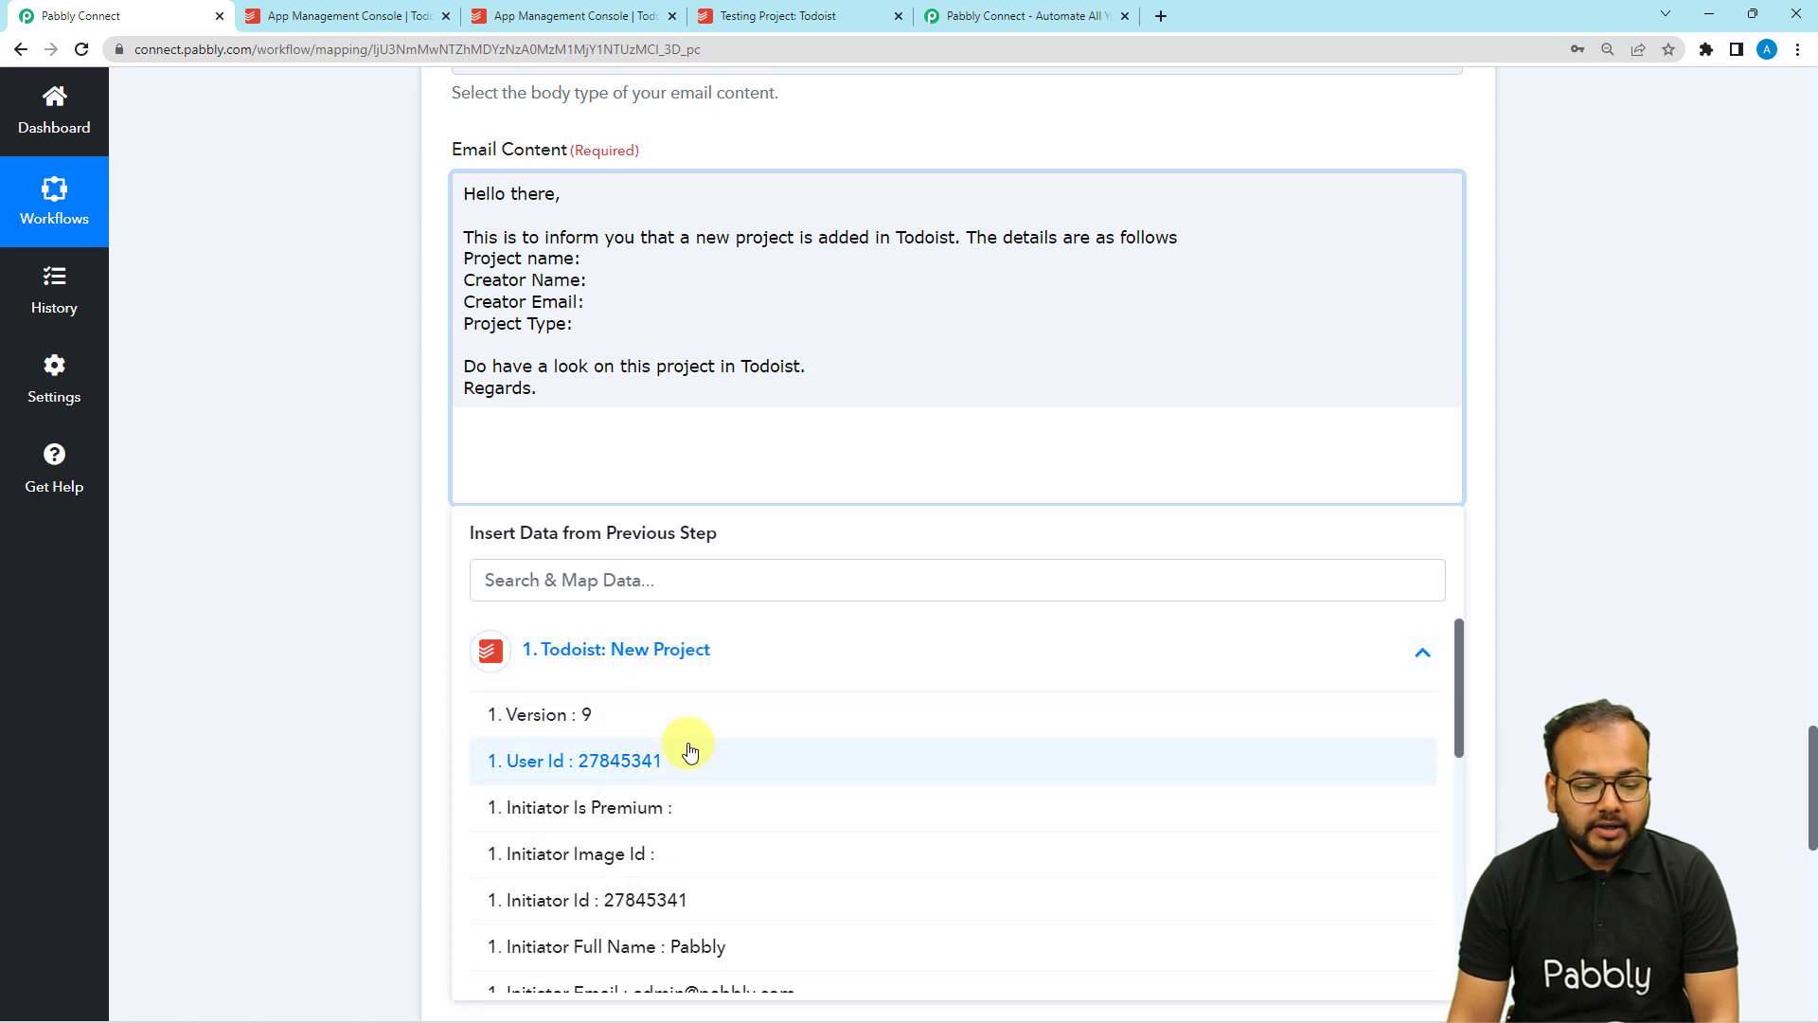
scroll(684, 748, down, 1)
scroll(684, 746, down, 3)
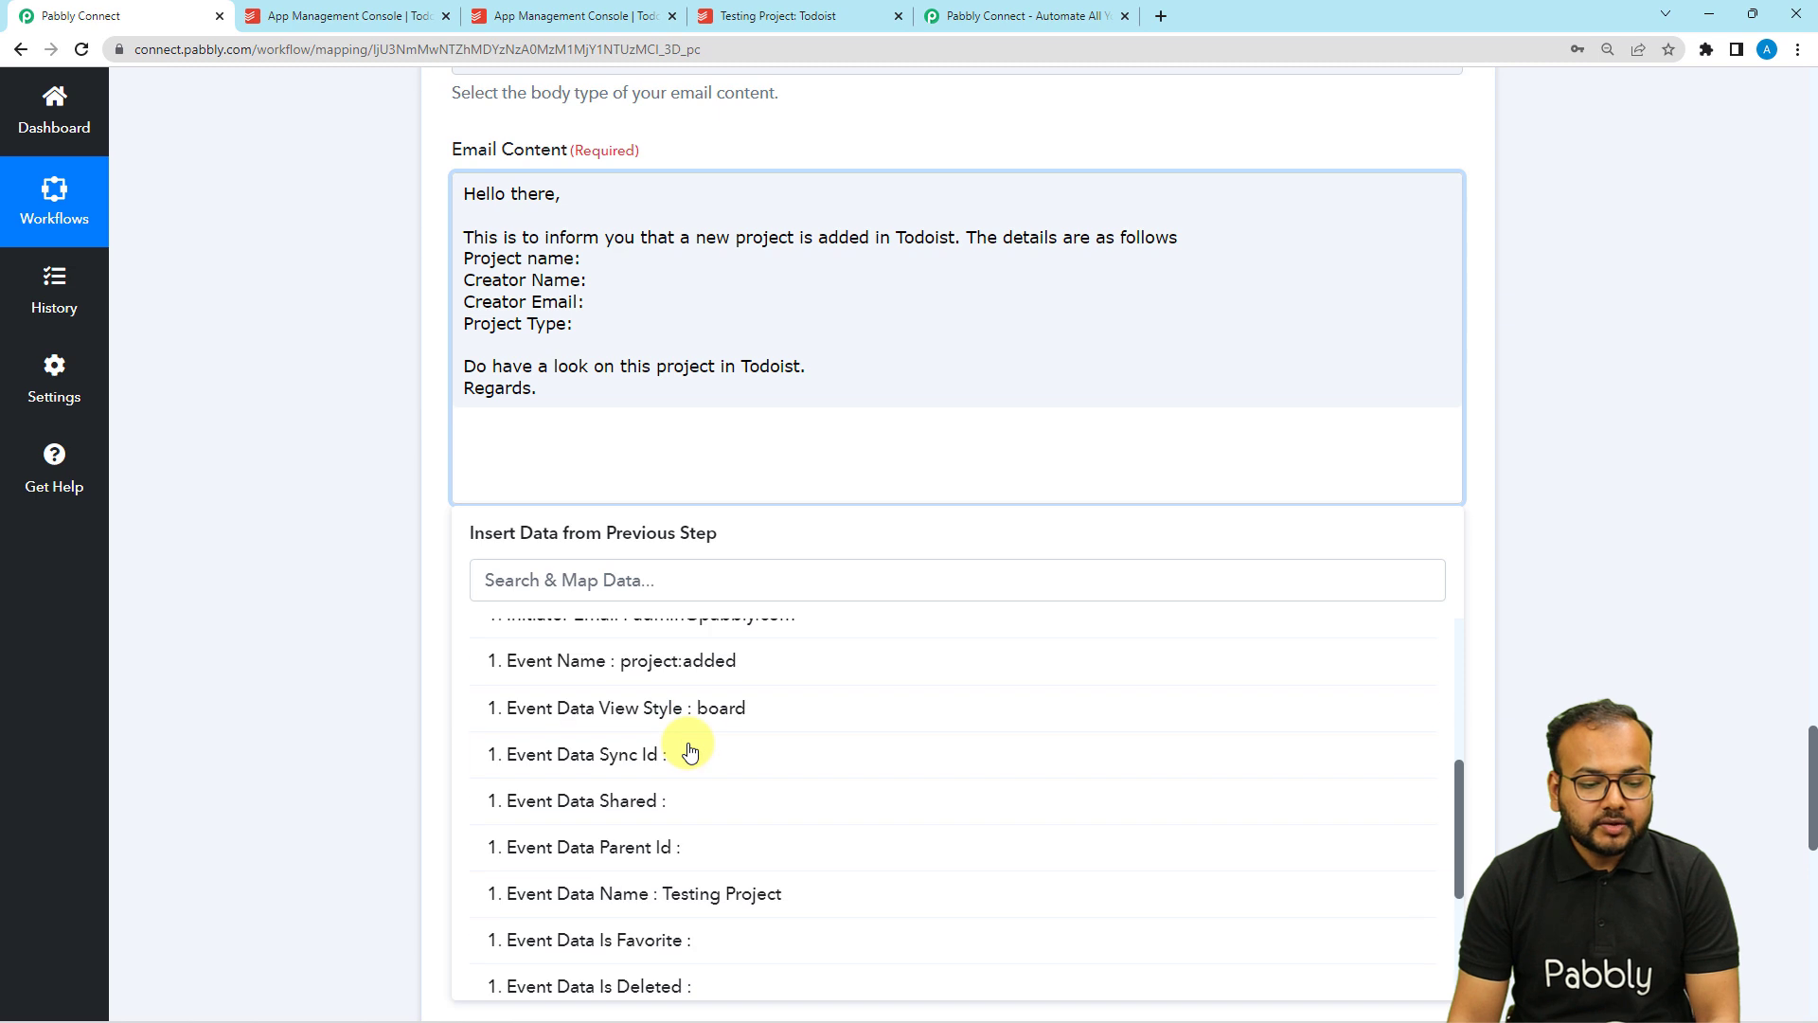
scroll(677, 744, down, 2)
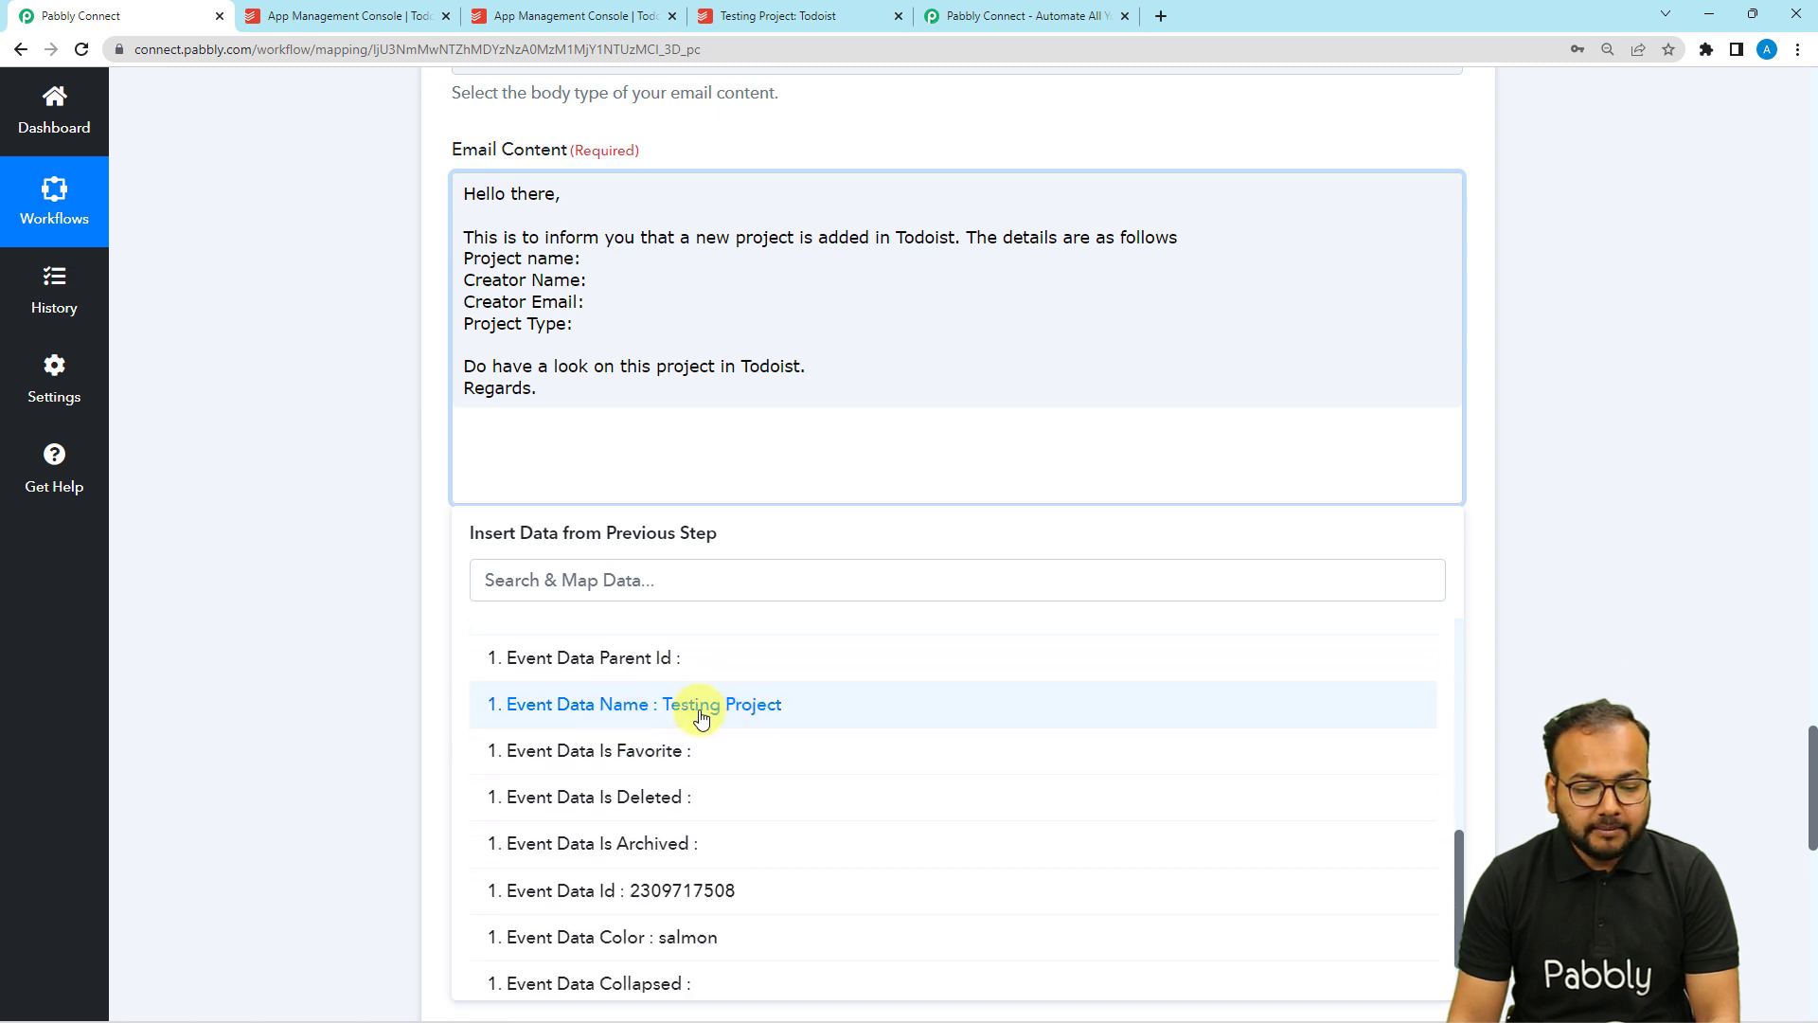
click(672, 712)
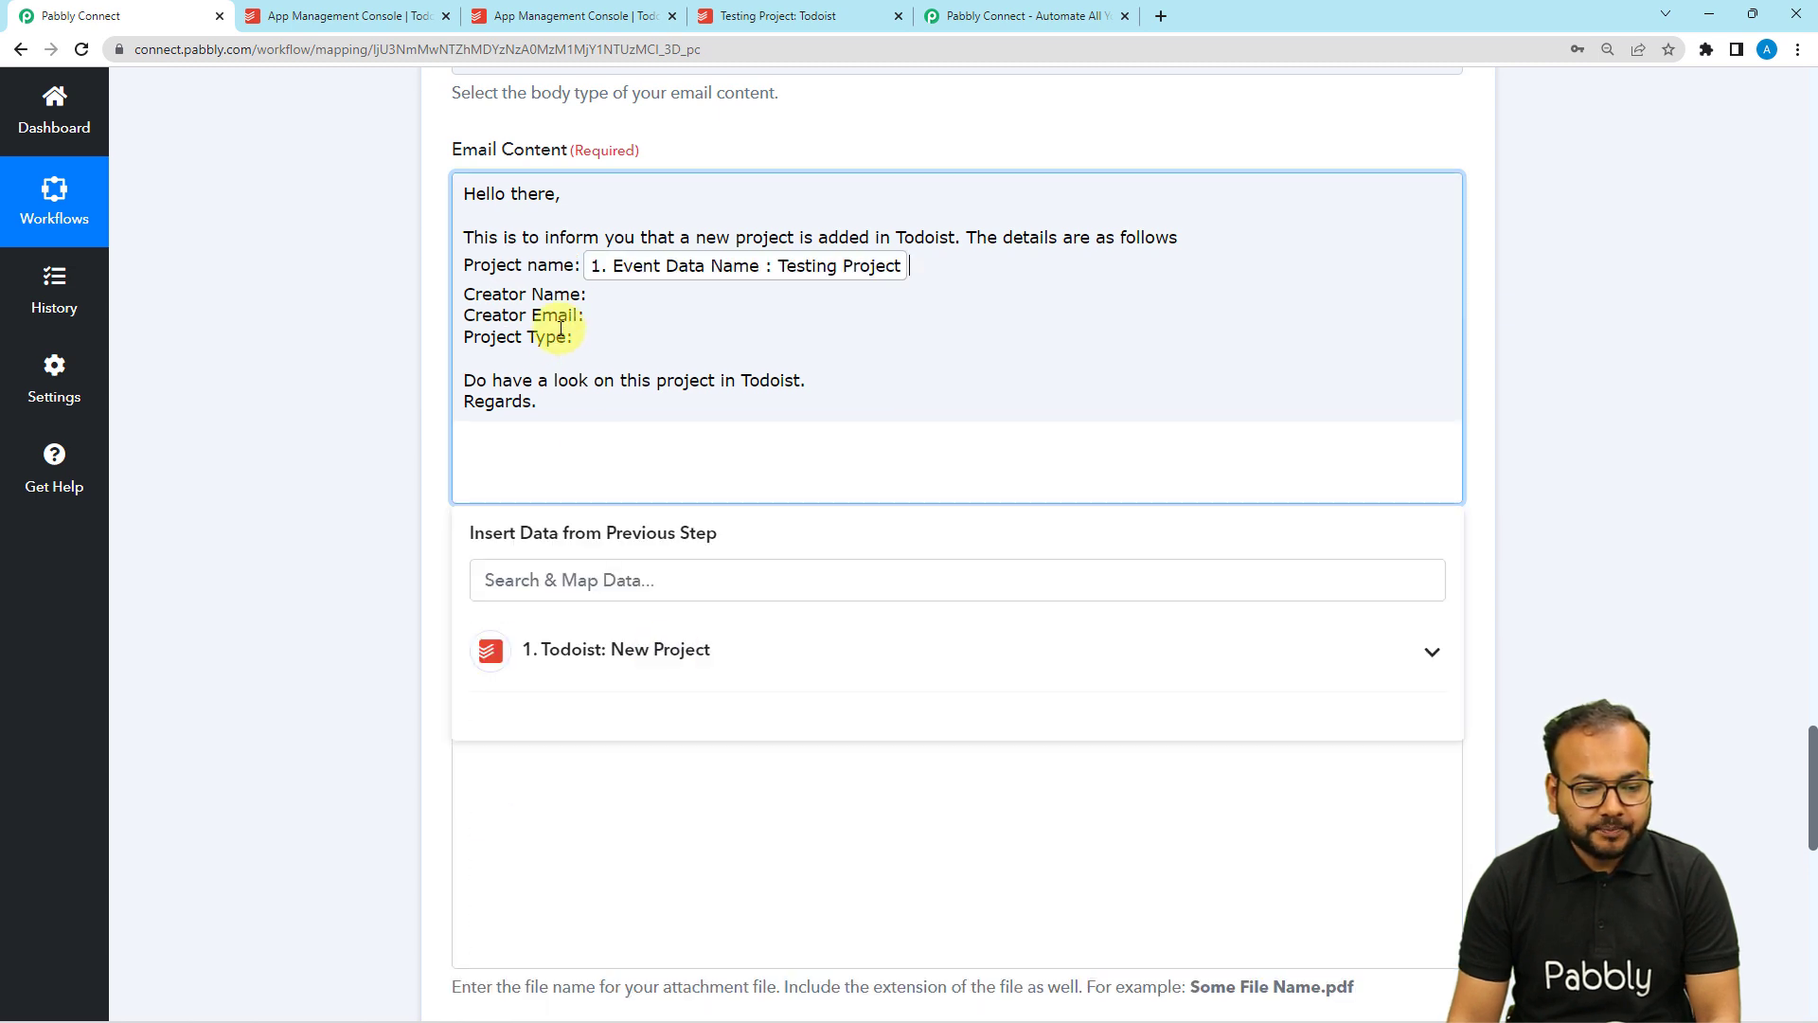
click(600, 649)
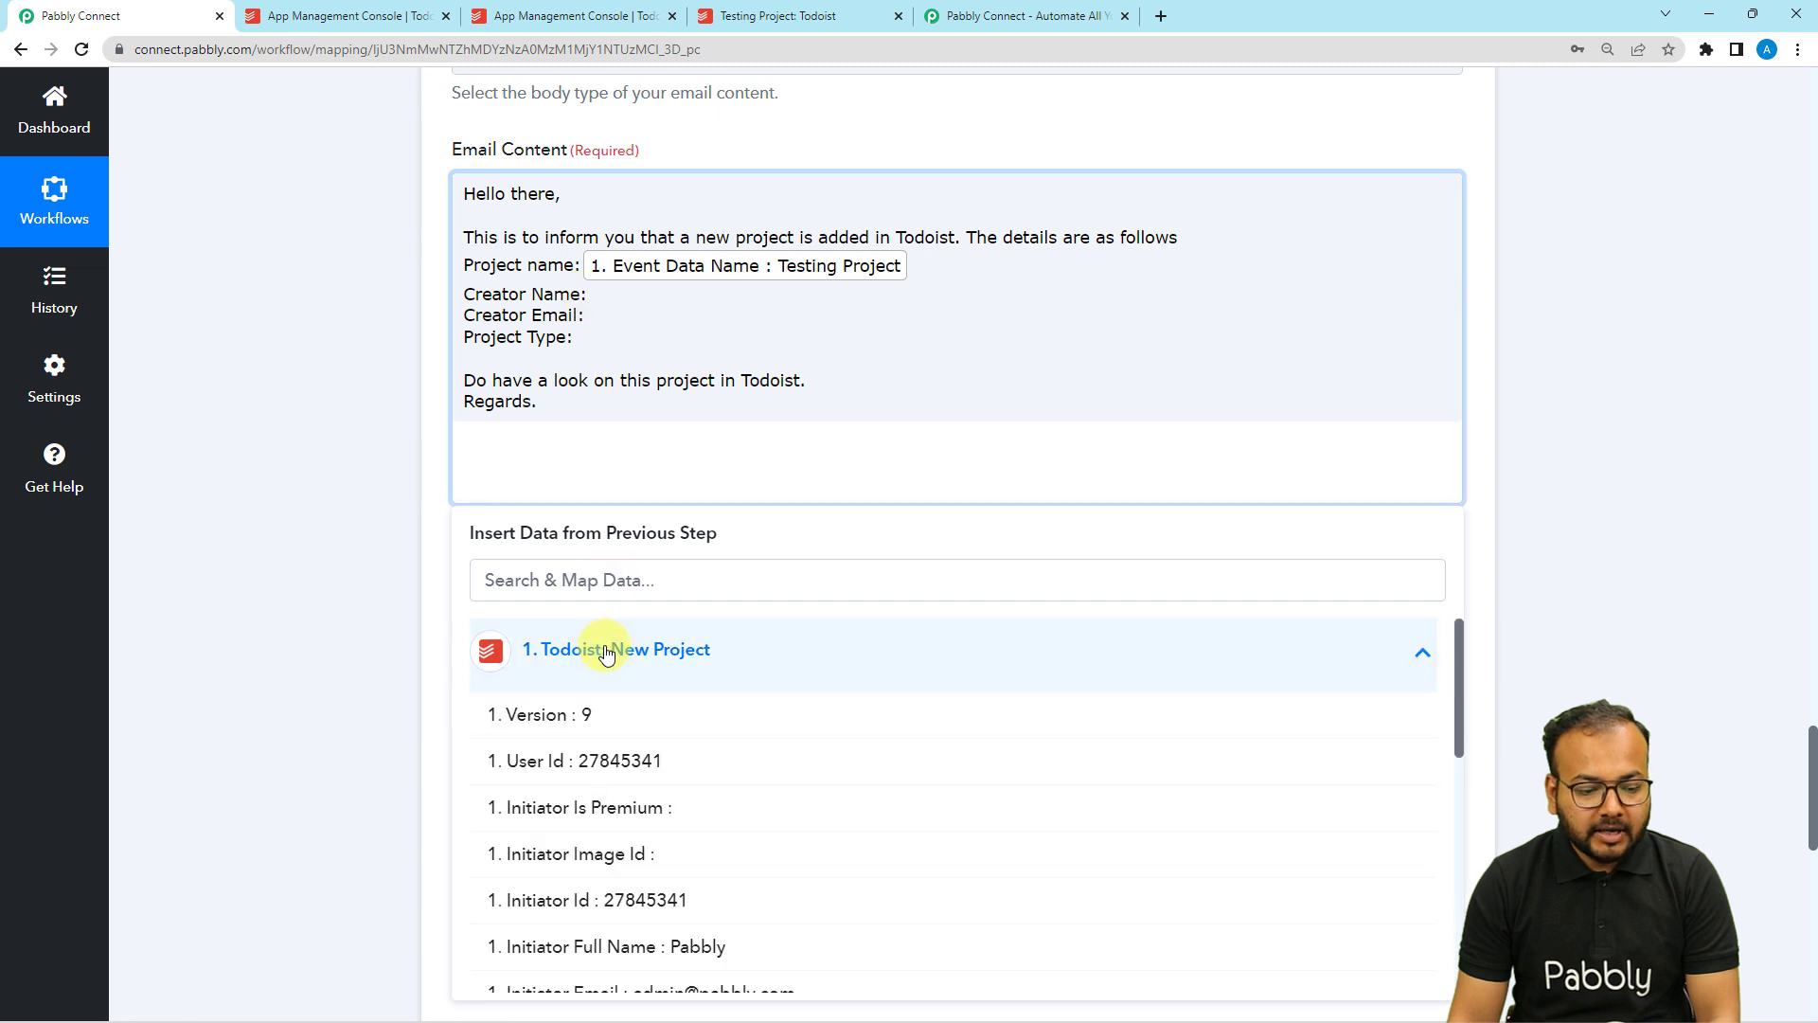
scroll(662, 833, down, 1)
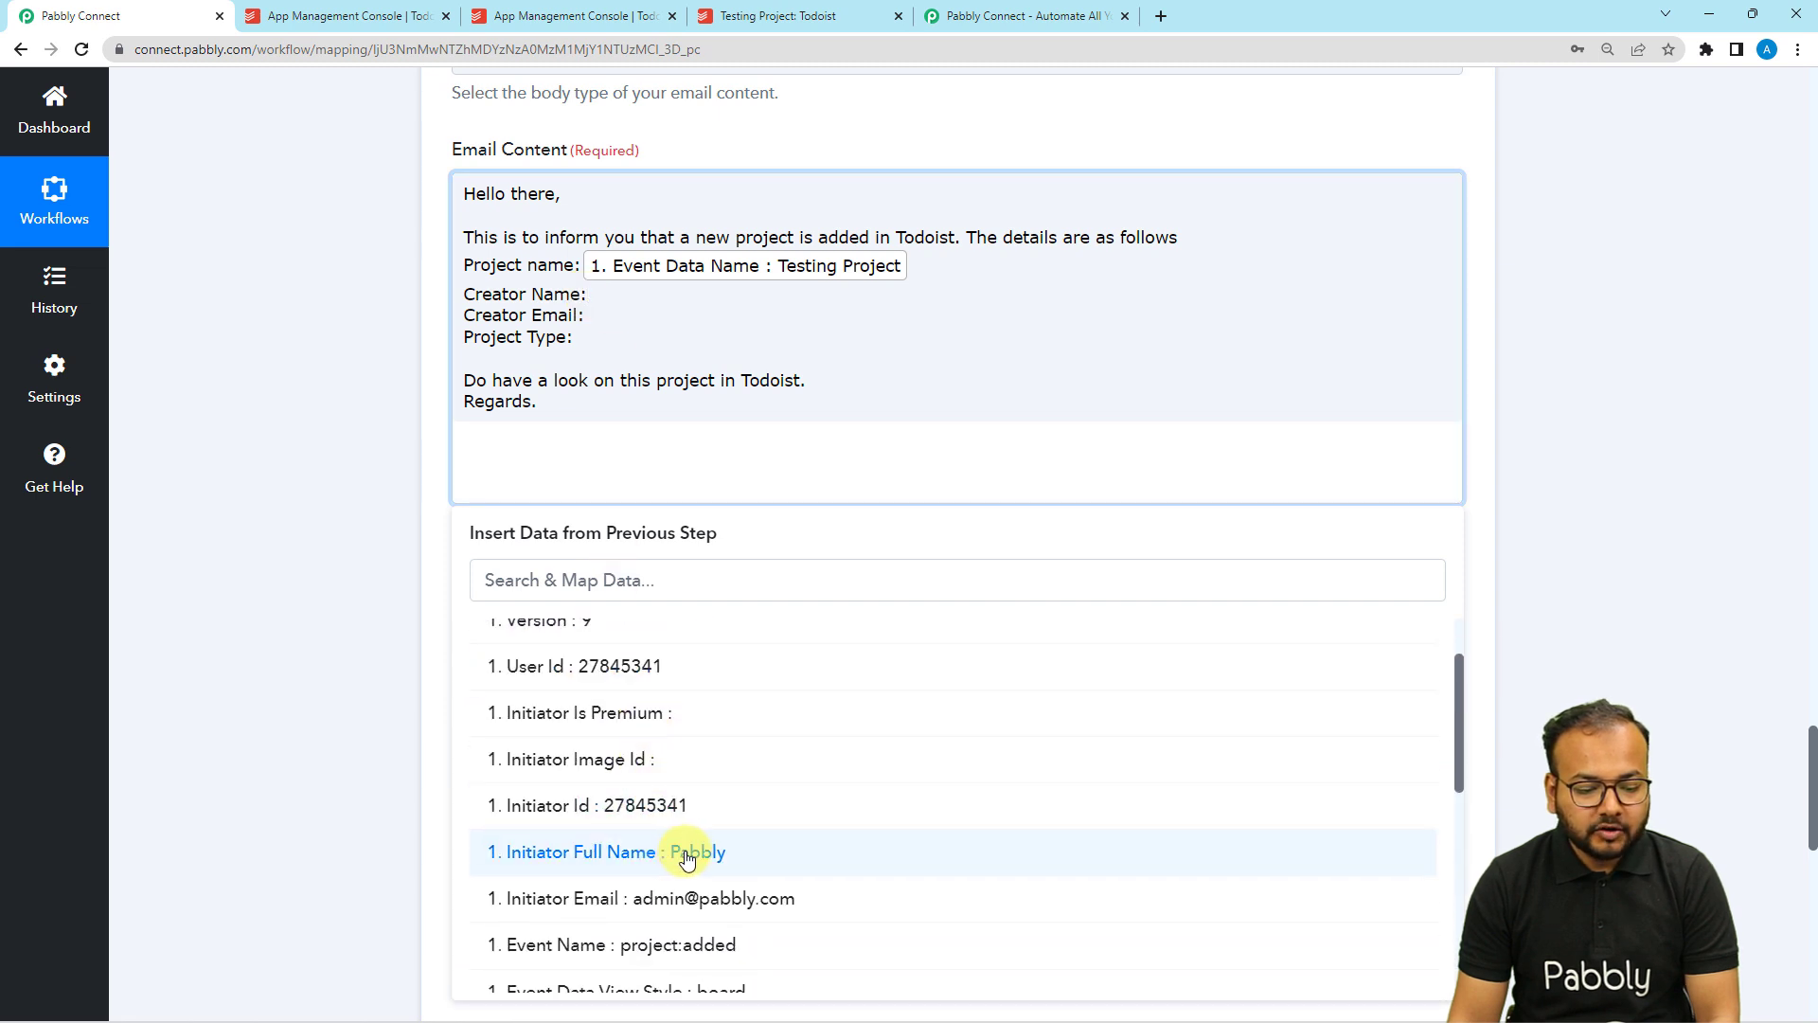
click(688, 849)
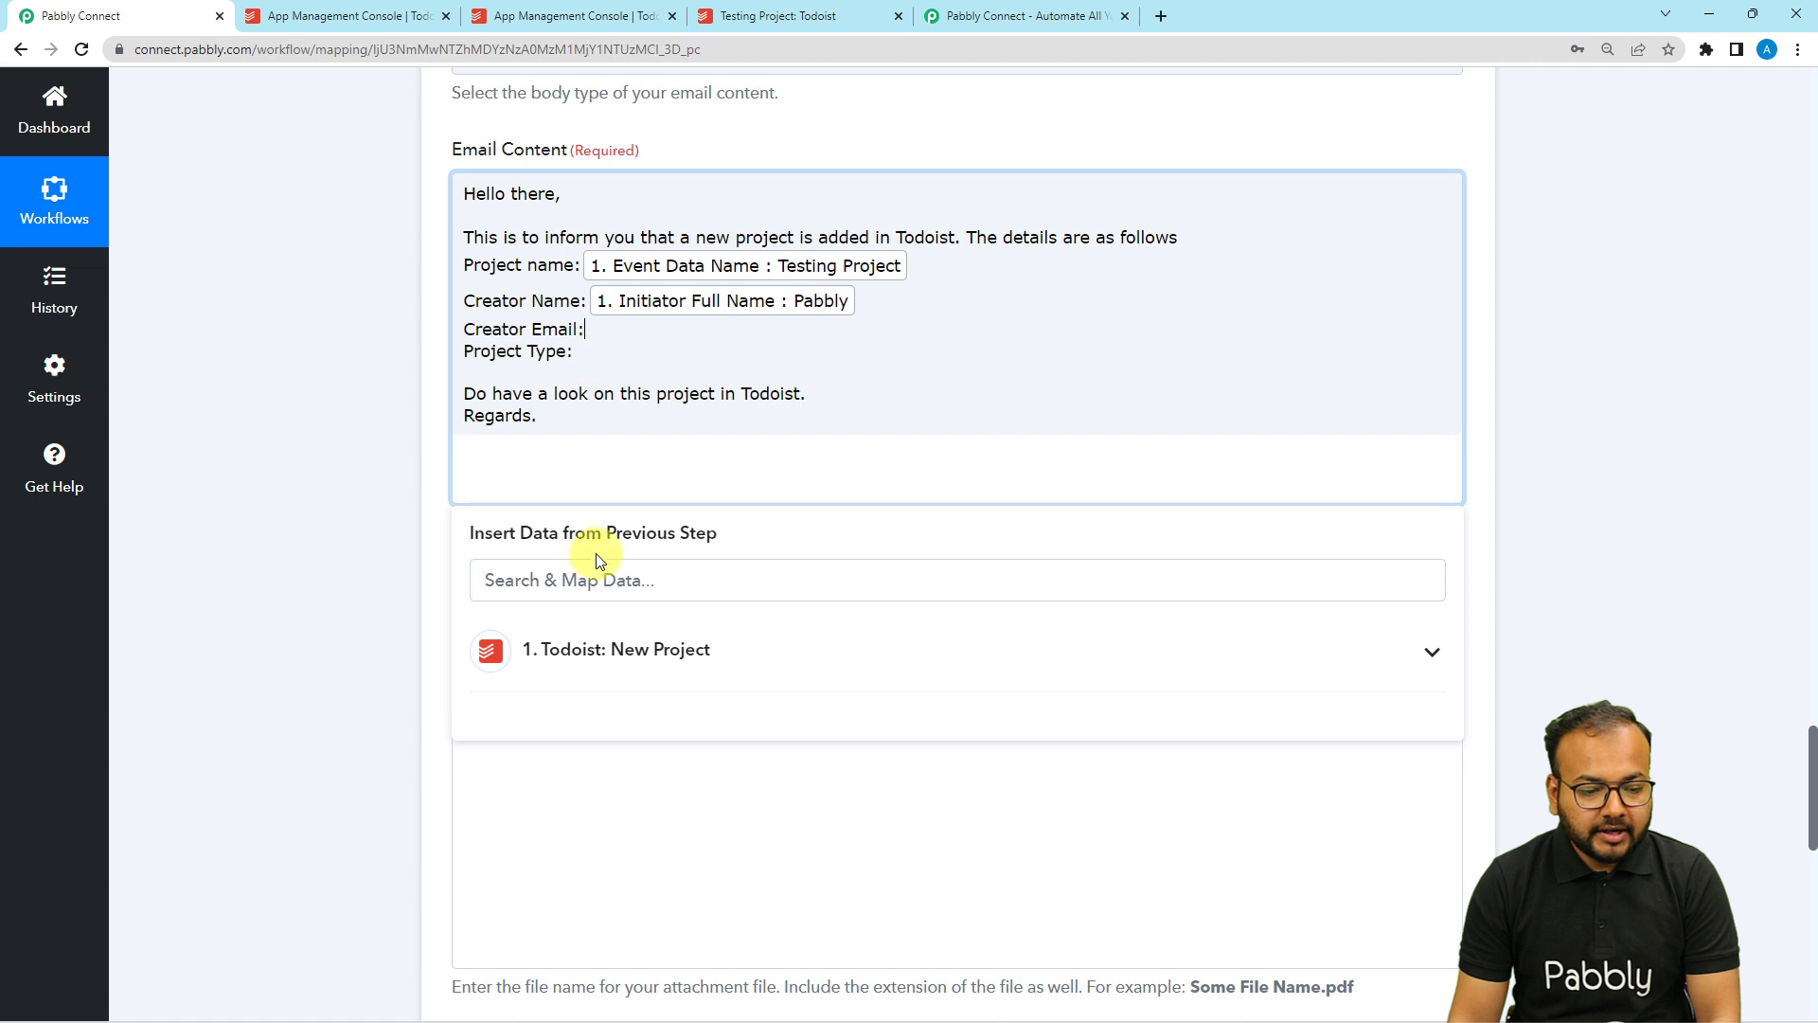
Map Initiator Email to Creator Email and Event Data View Style to Project Type.
click(609, 650)
scroll(663, 757, down, 3)
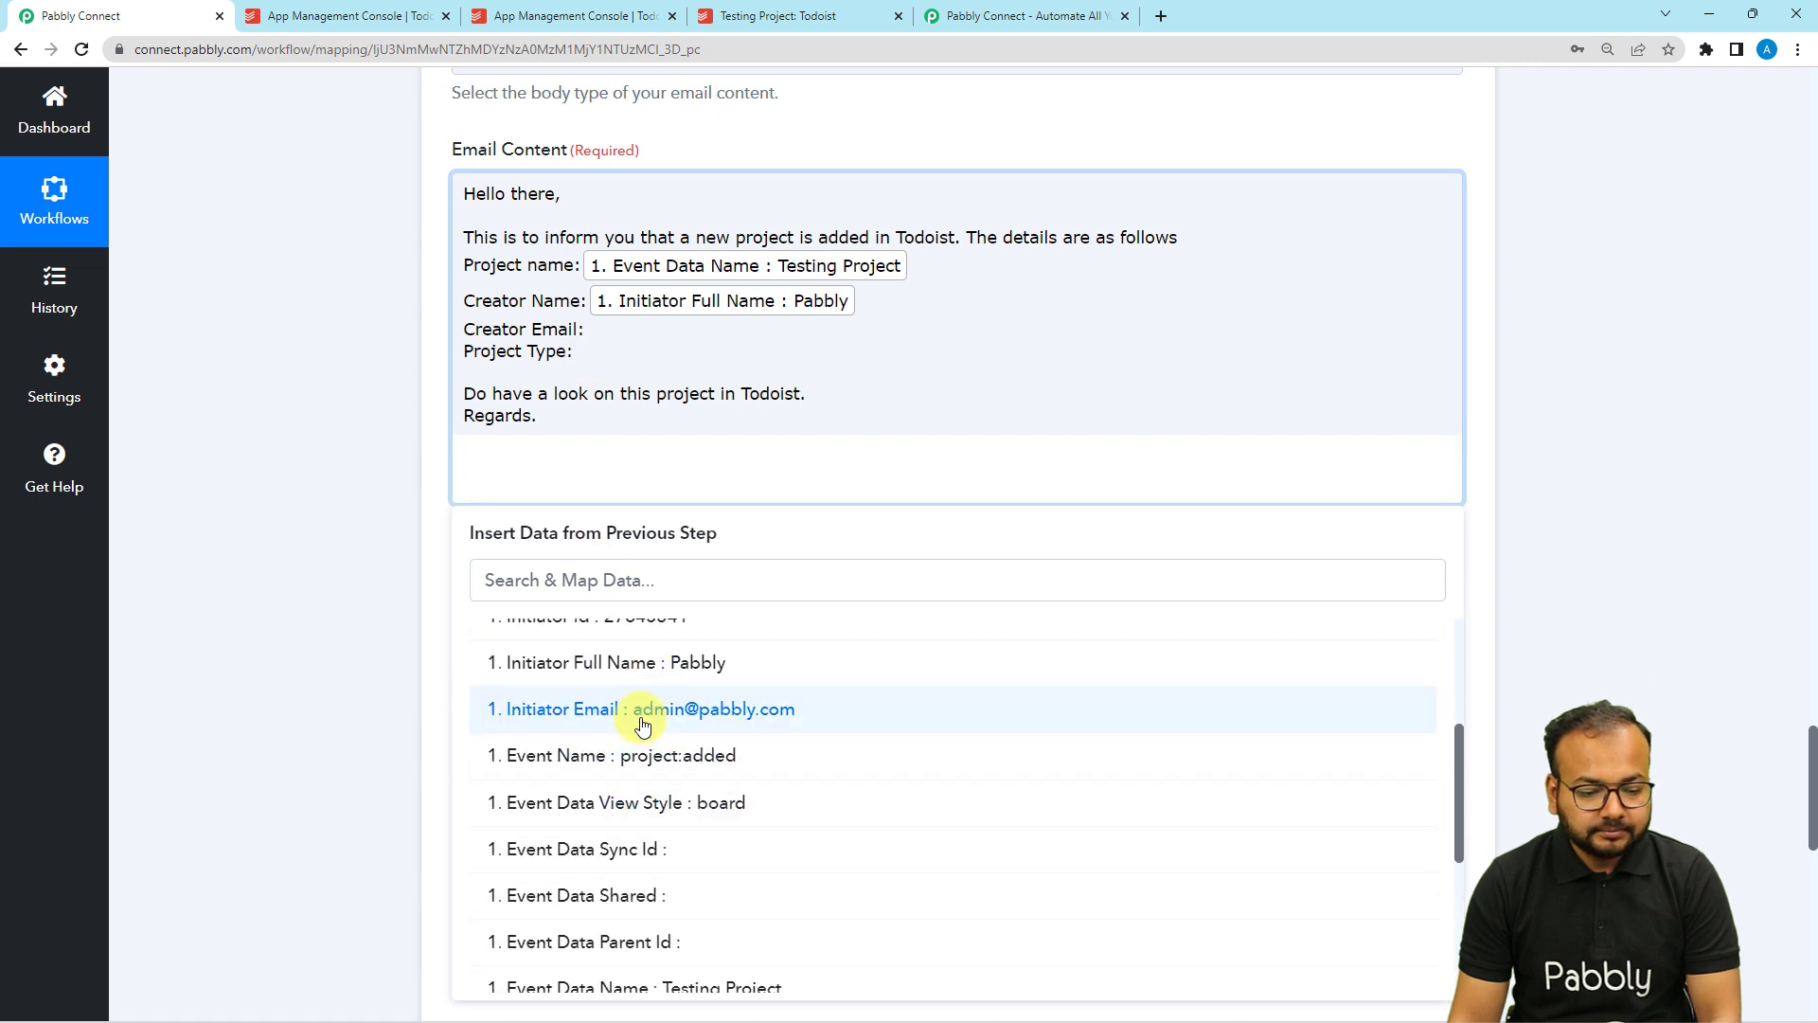
click(642, 725)
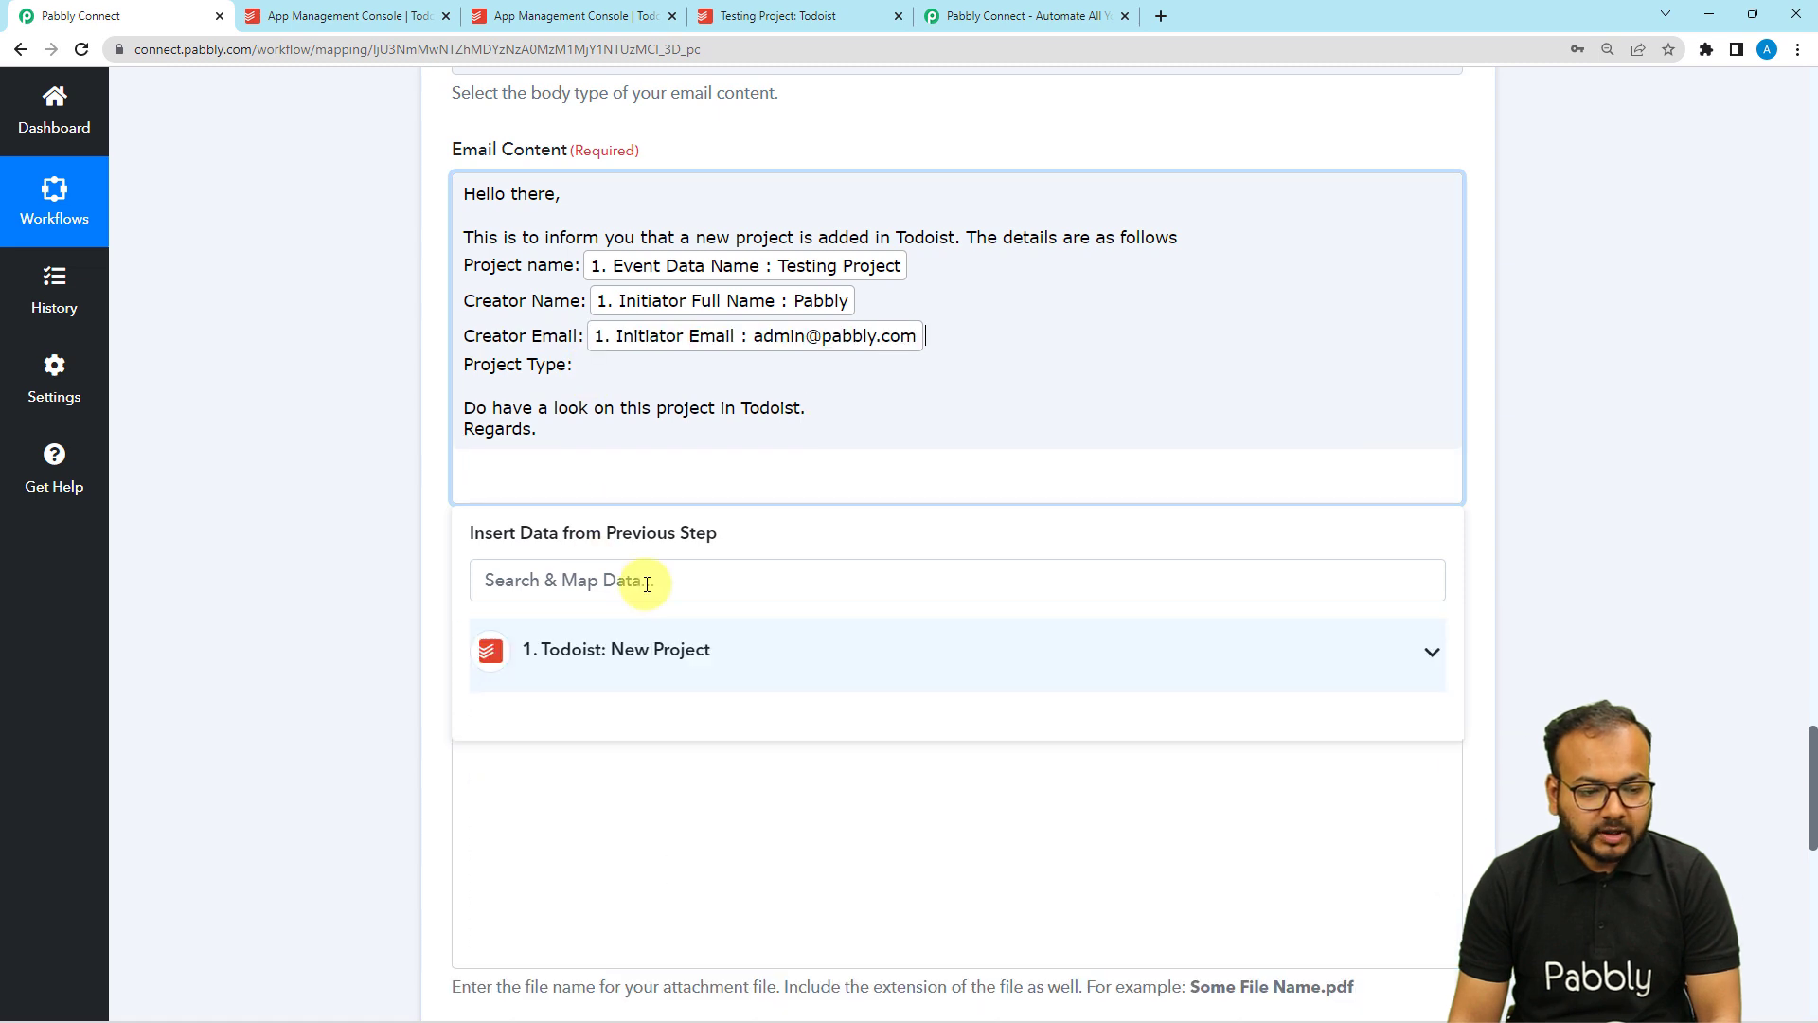
click(609, 650)
scroll(682, 812, down, 4)
click(696, 709)
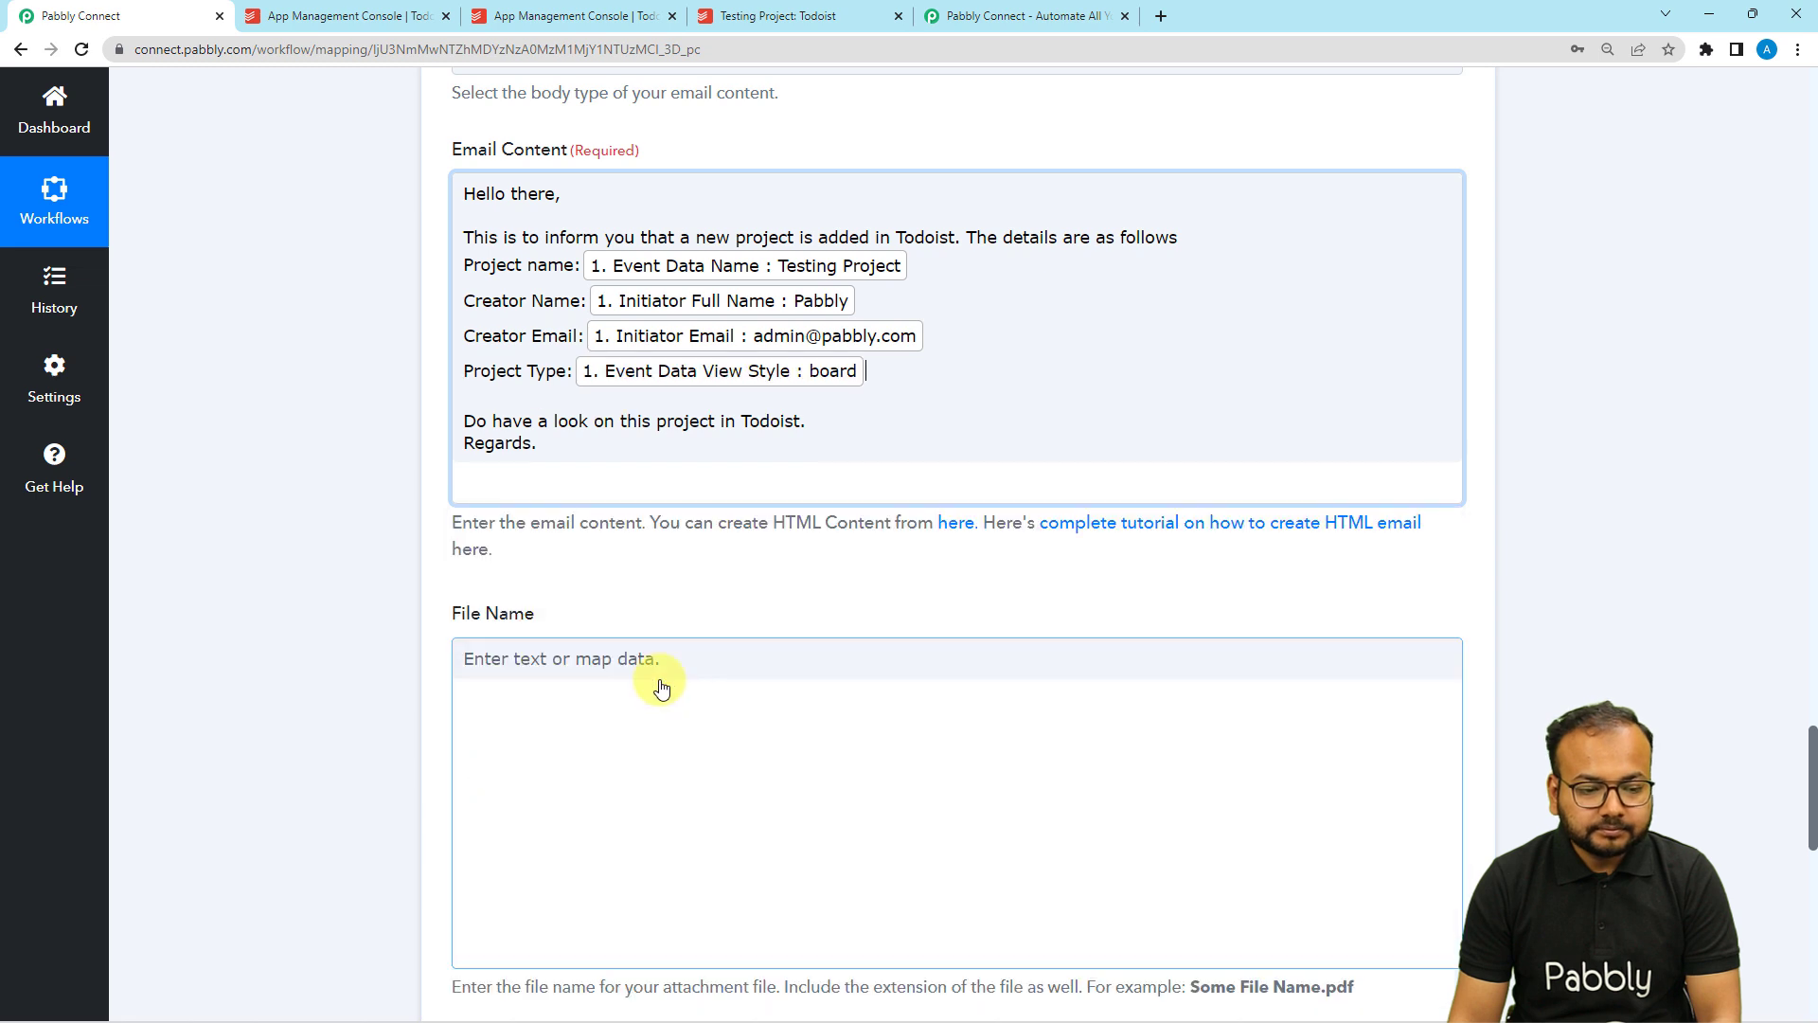
click(352, 462)
Look over the email form and check the Gmail inbox before testing.
scroll(352, 462, down, 4)
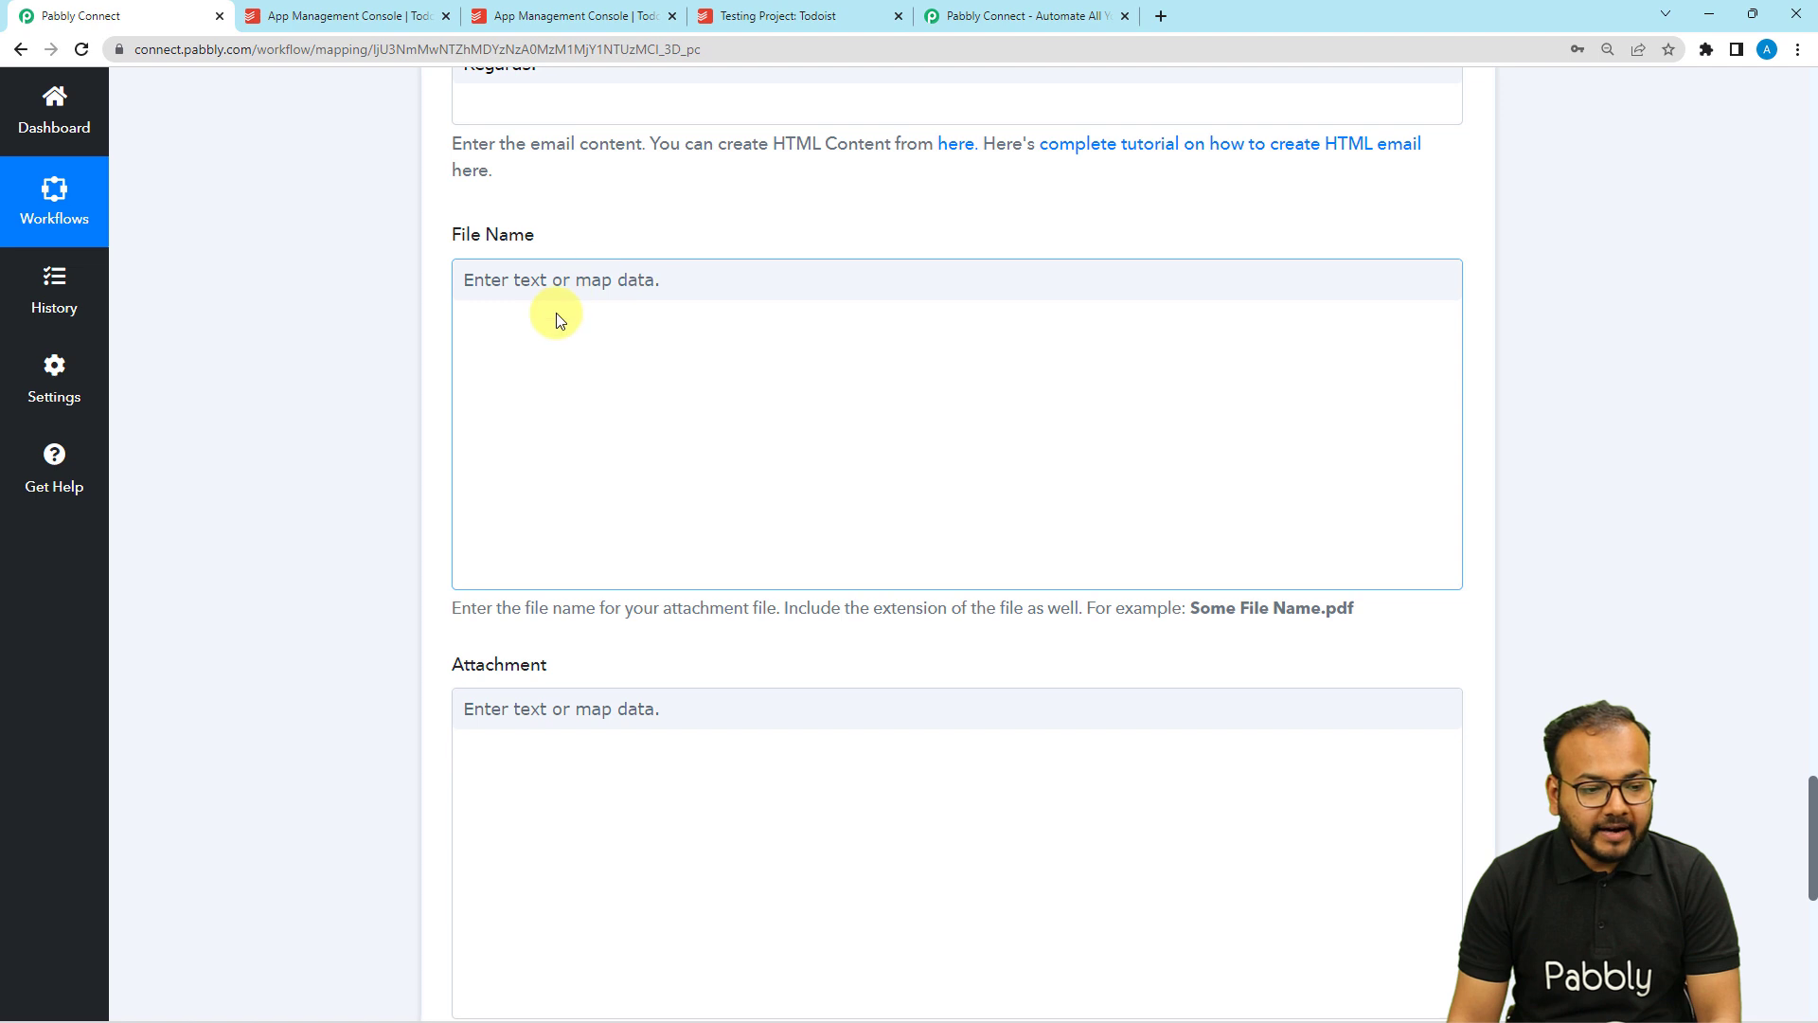
scroll(402, 431, down, 2)
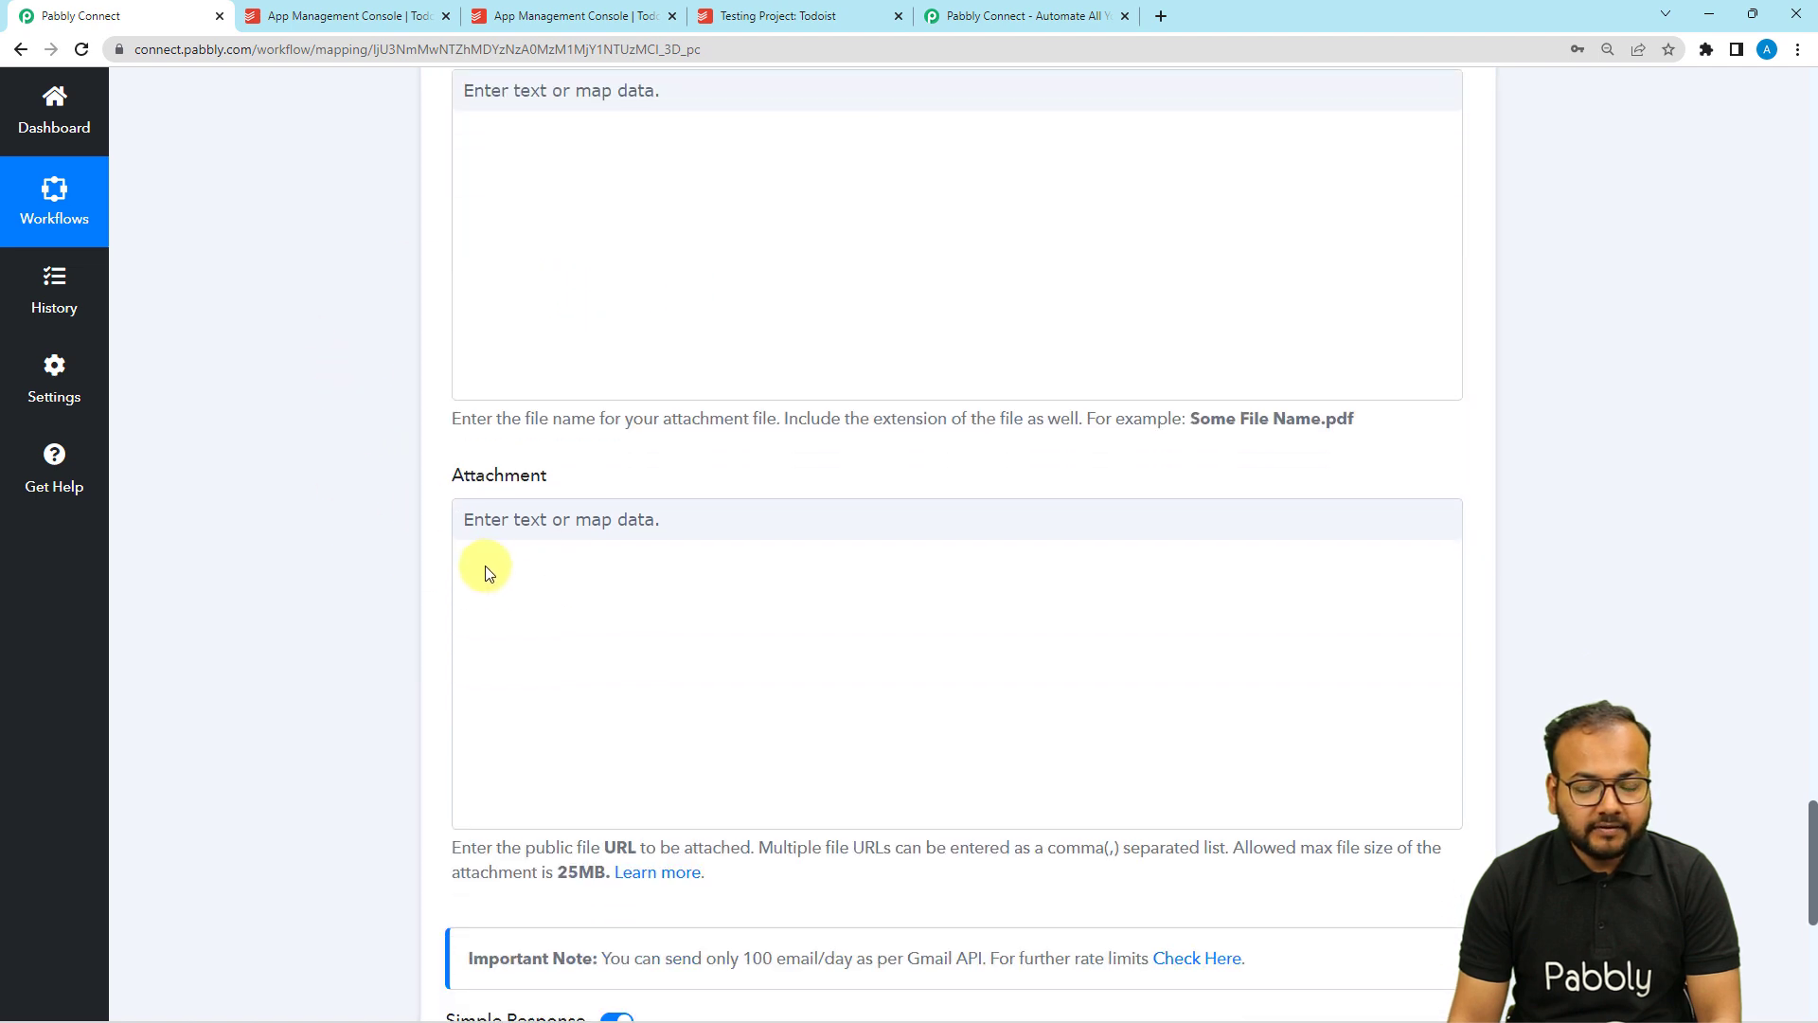
scroll(372, 515, down, 4)
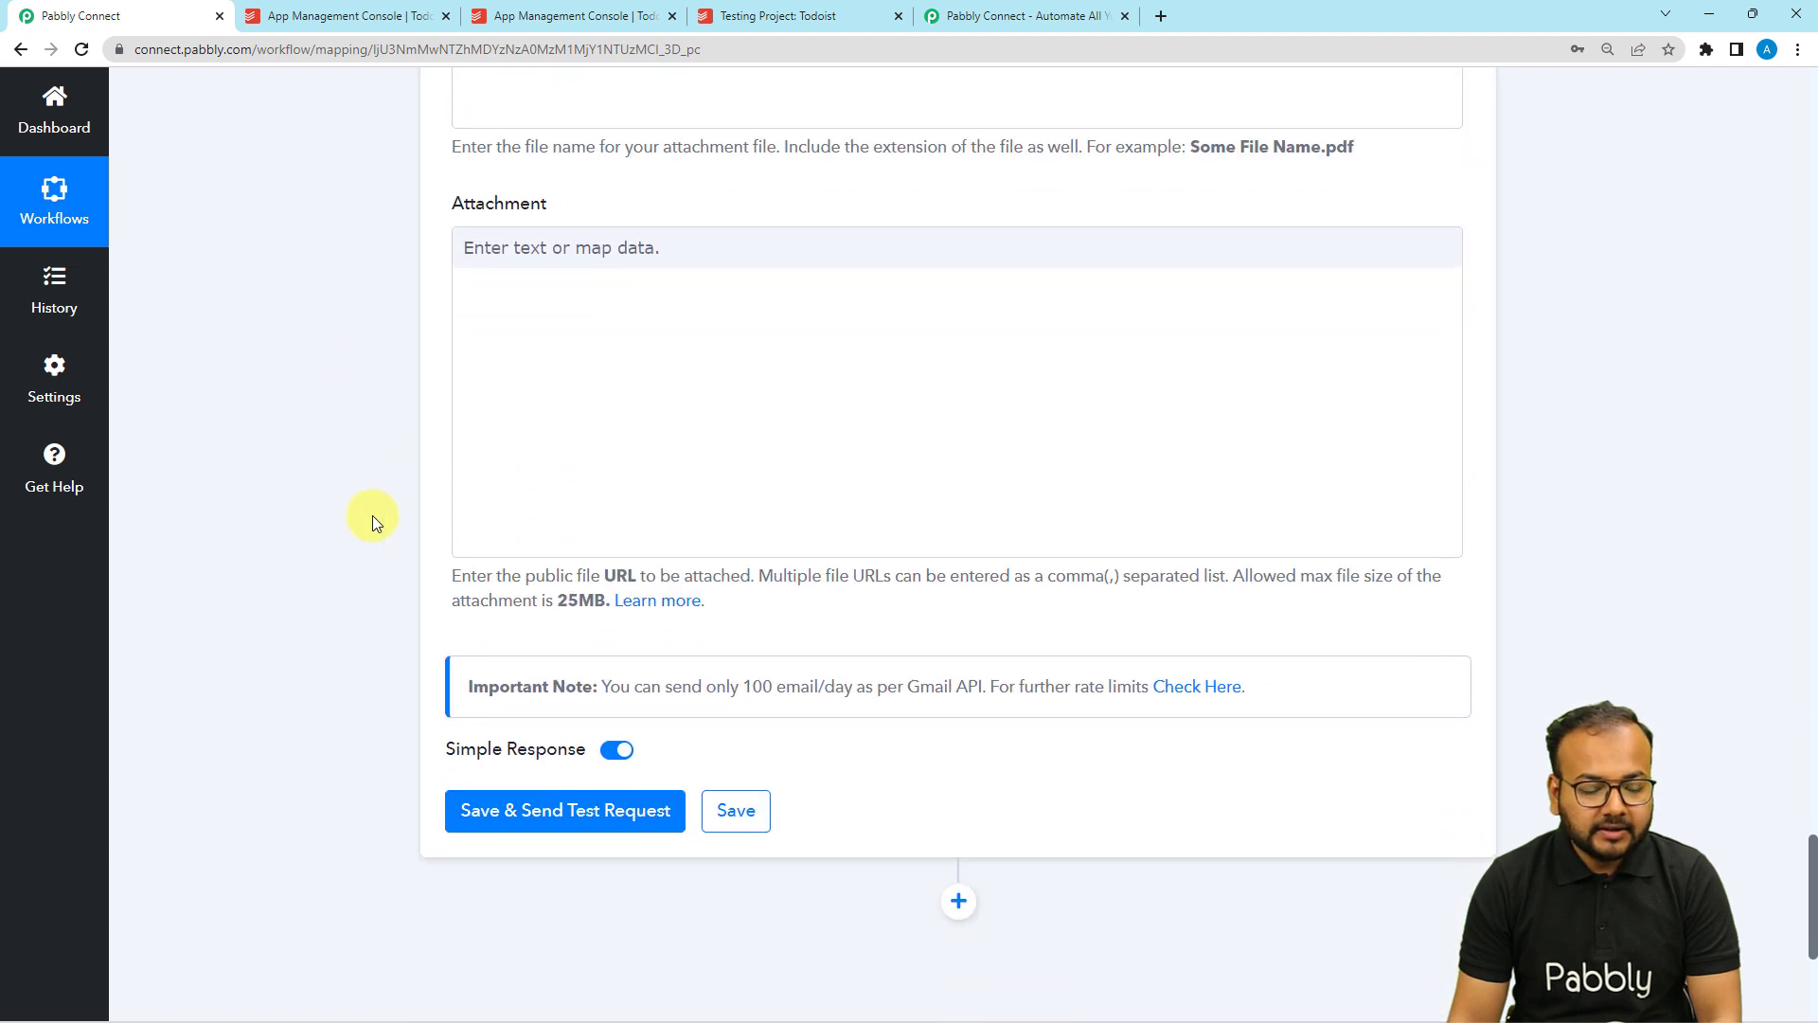
scroll(325, 490, down, 1)
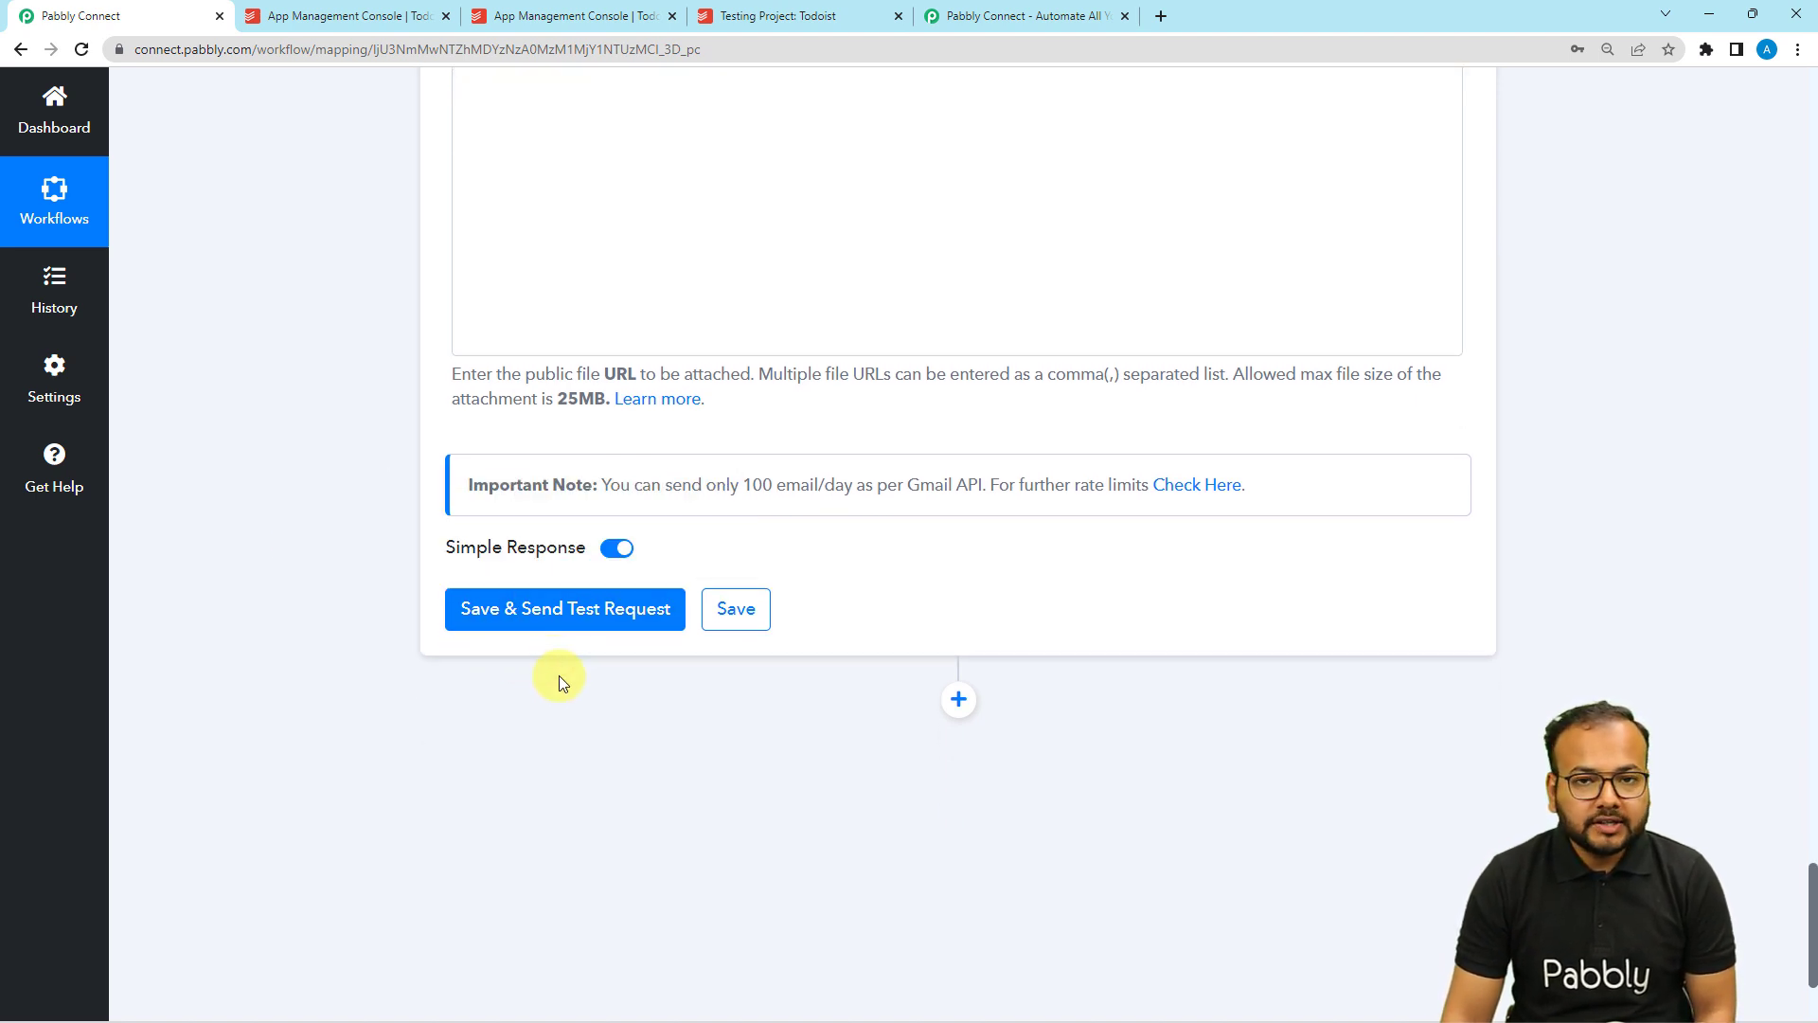
scroll(549, 729, up, 12)
scroll(360, 602, up, 20)
scroll(360, 602, up, 10)
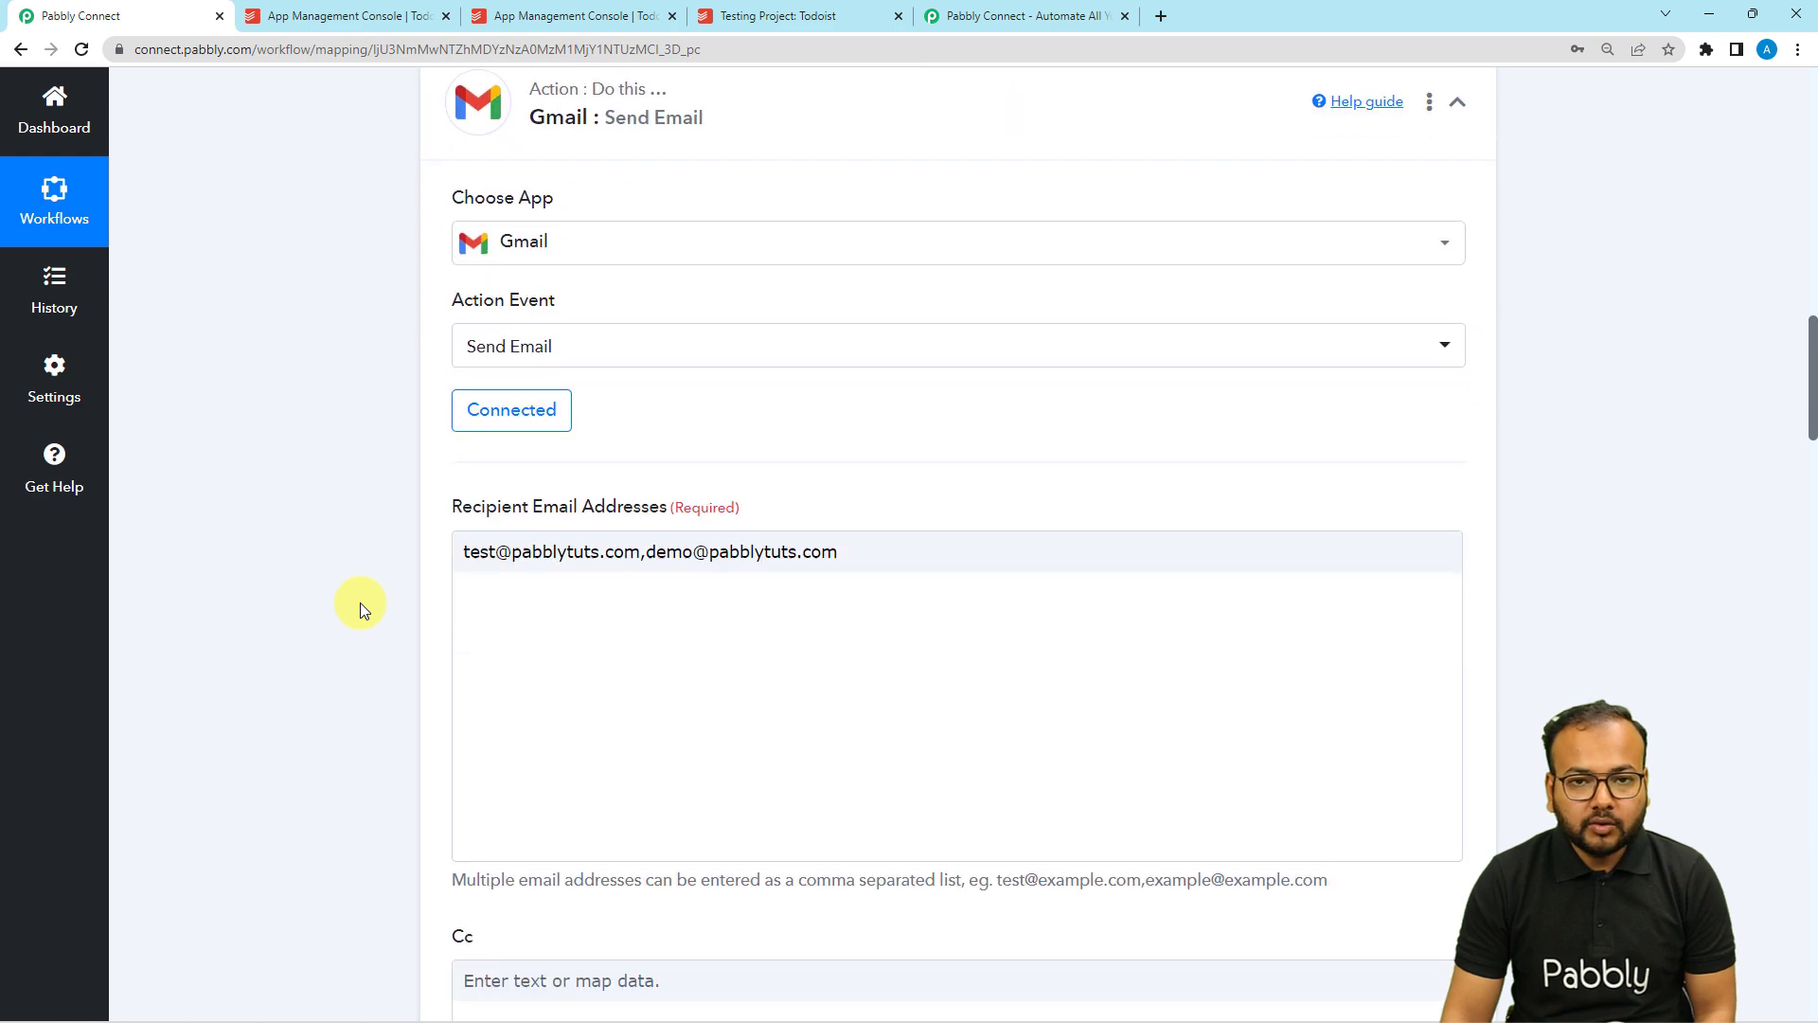
scroll(360, 602, down, 2)
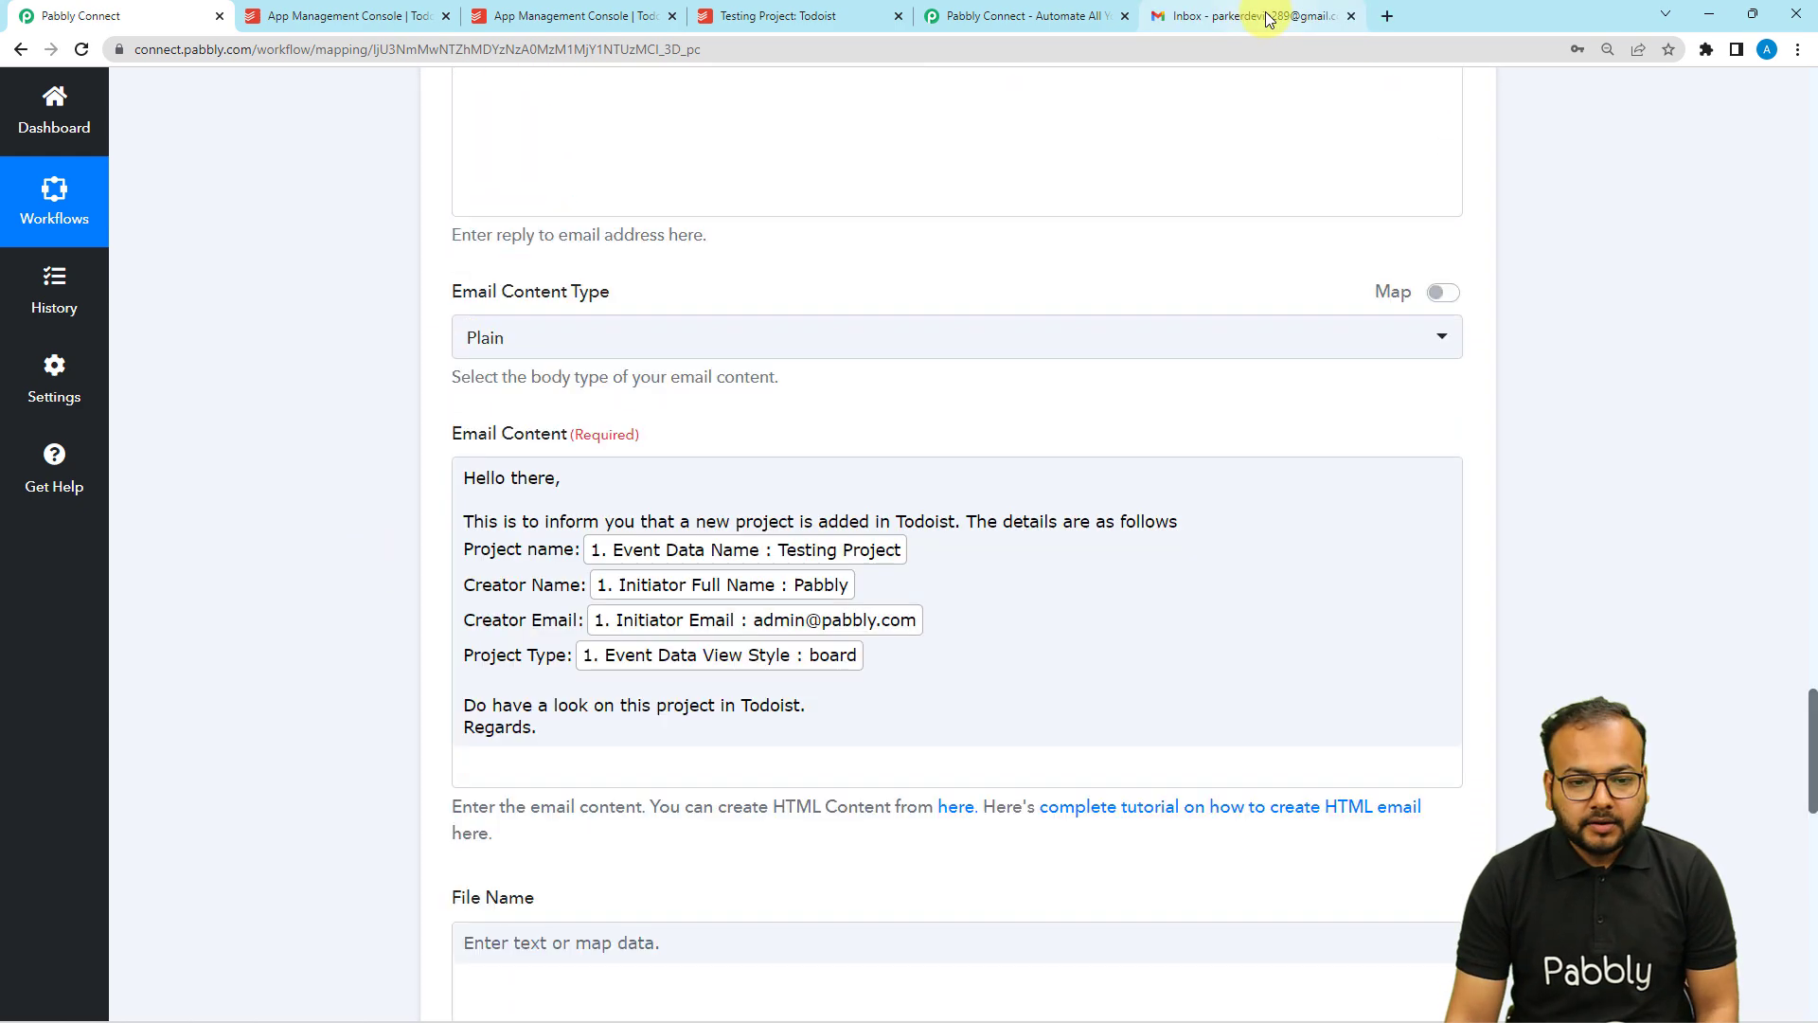
click(1250, 15)
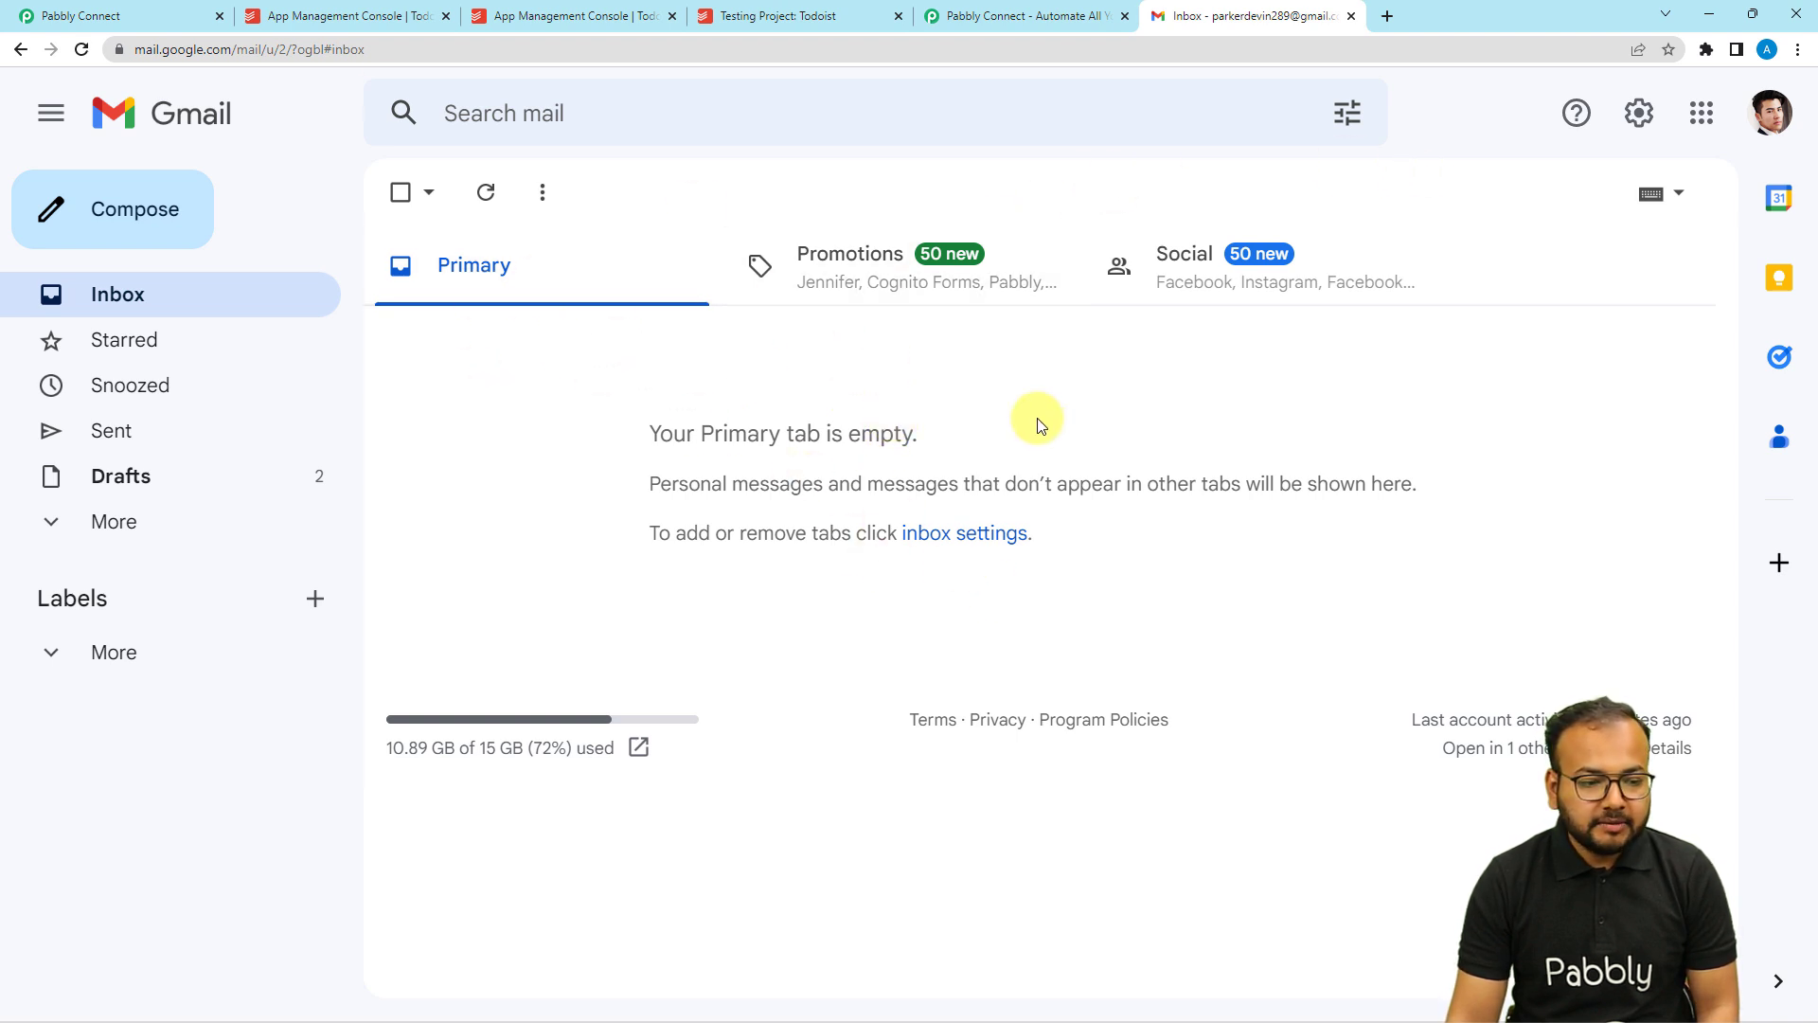
click(147, 15)
Save the Gmail action and send a test request, getting status 'sent' with 98 emails of quota left.
scroll(226, 310, down, 12)
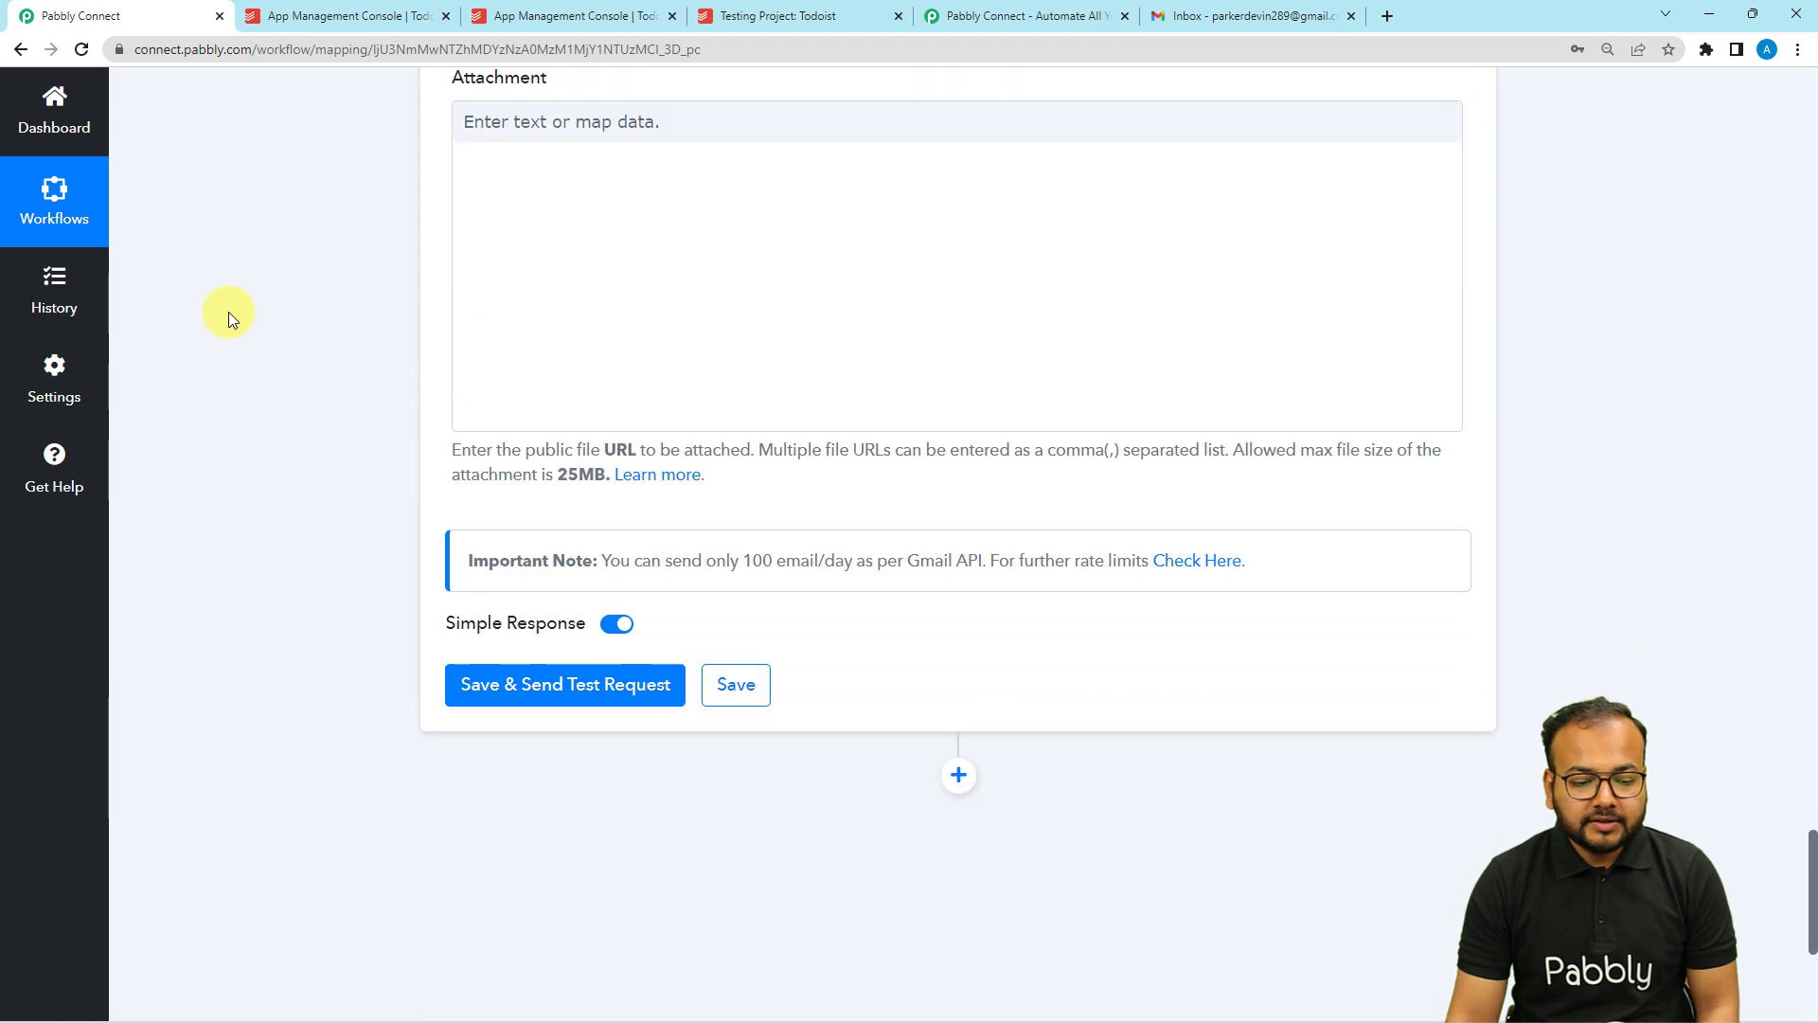
scroll(229, 311, down, 2)
click(528, 516)
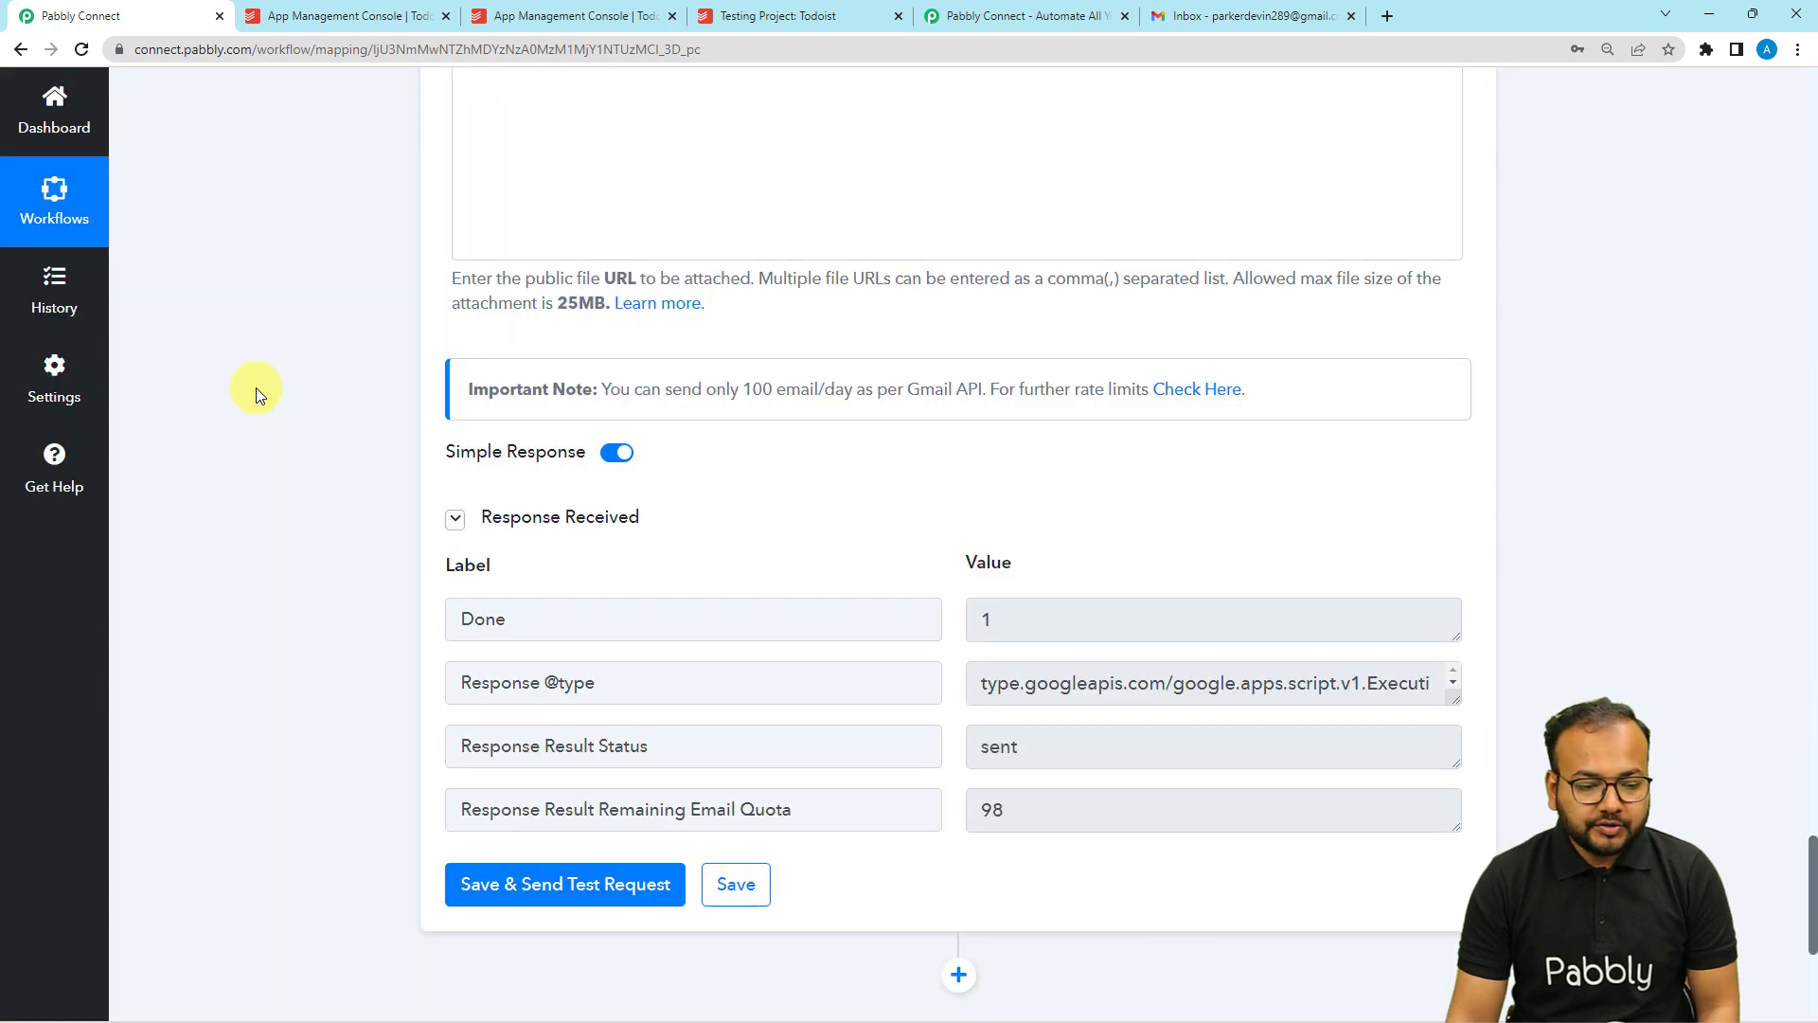
scroll(256, 388, down, 2)
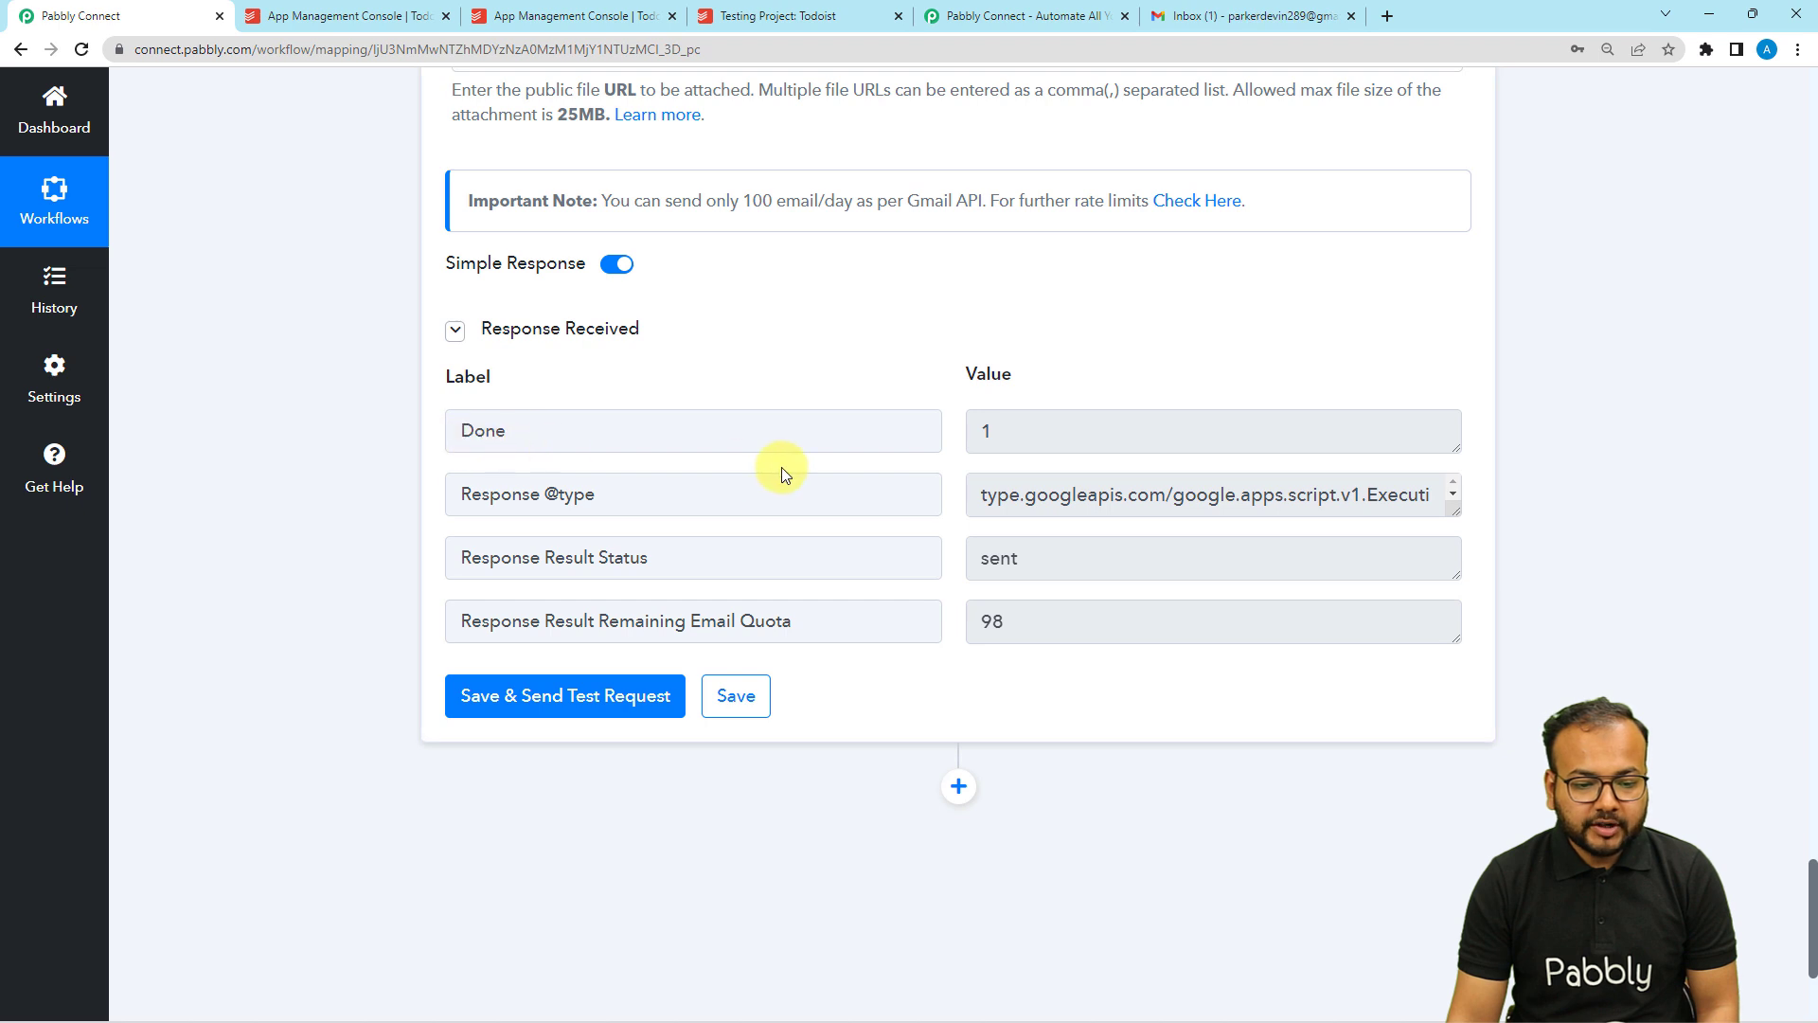
Open the 'New Project in Todoist' email in Gmail to see the Testing Project details.
click(1231, 31)
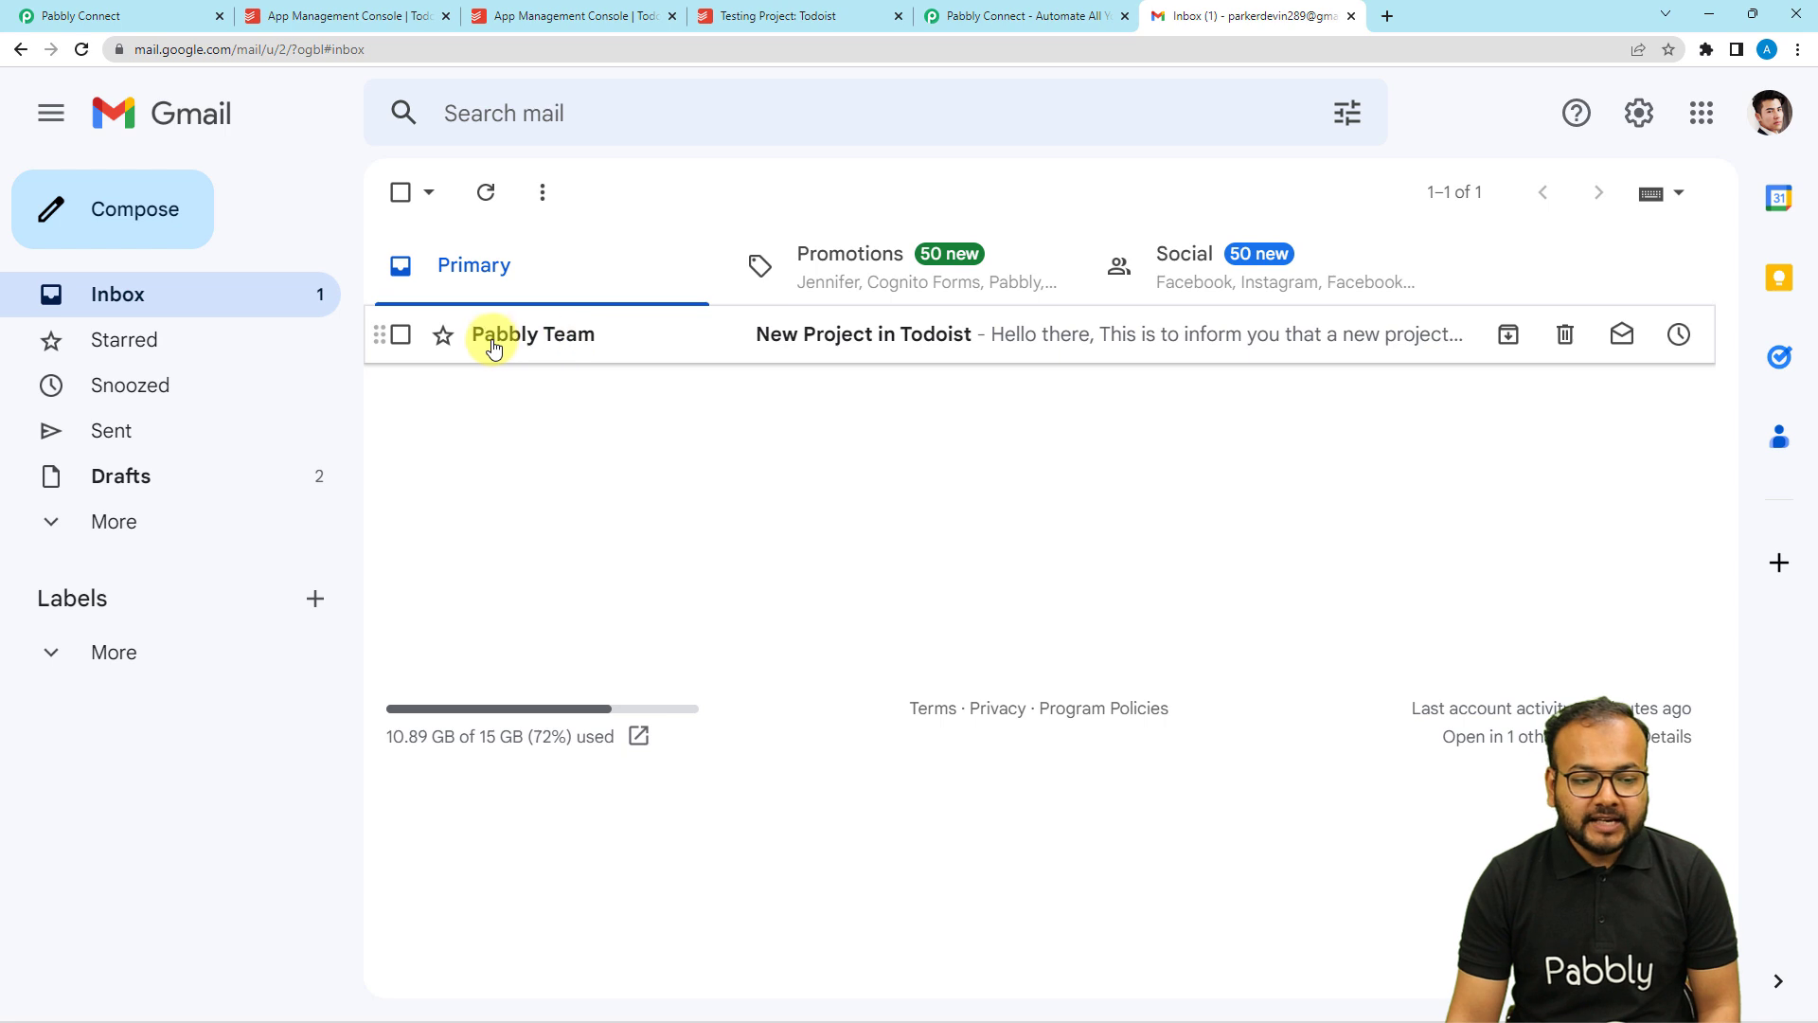
mouse_move(568, 344)
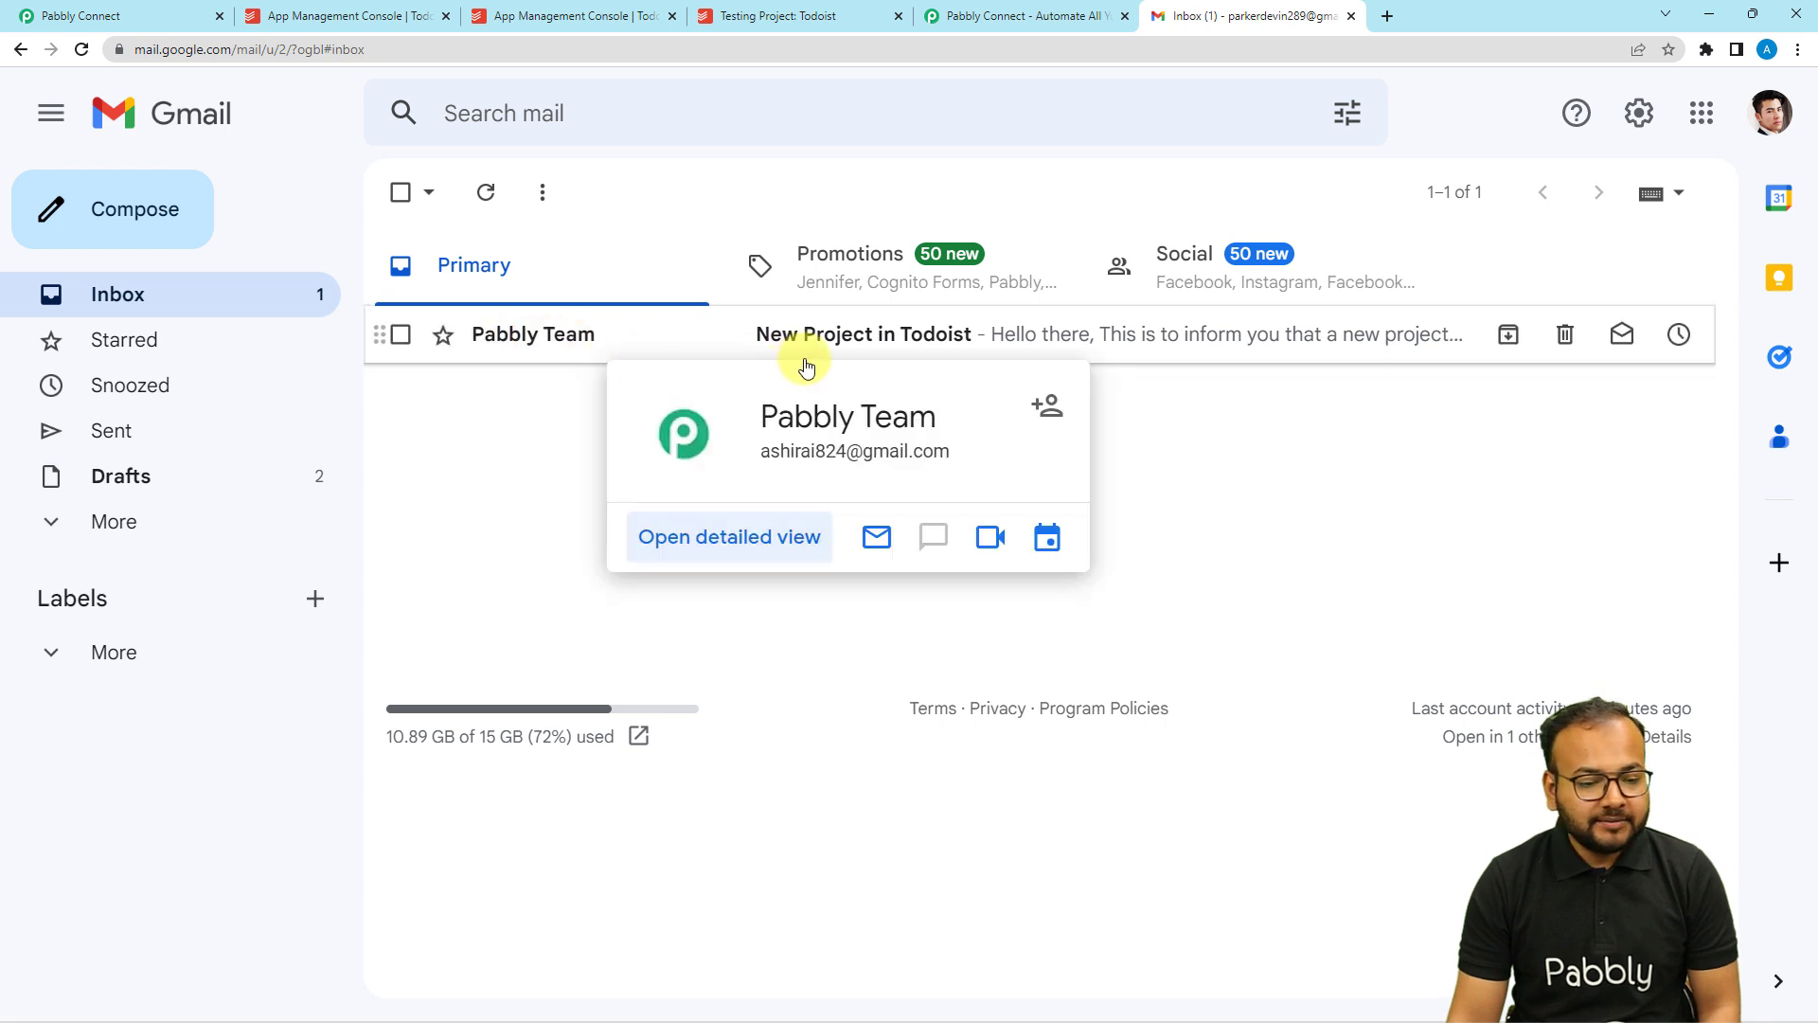
click(708, 338)
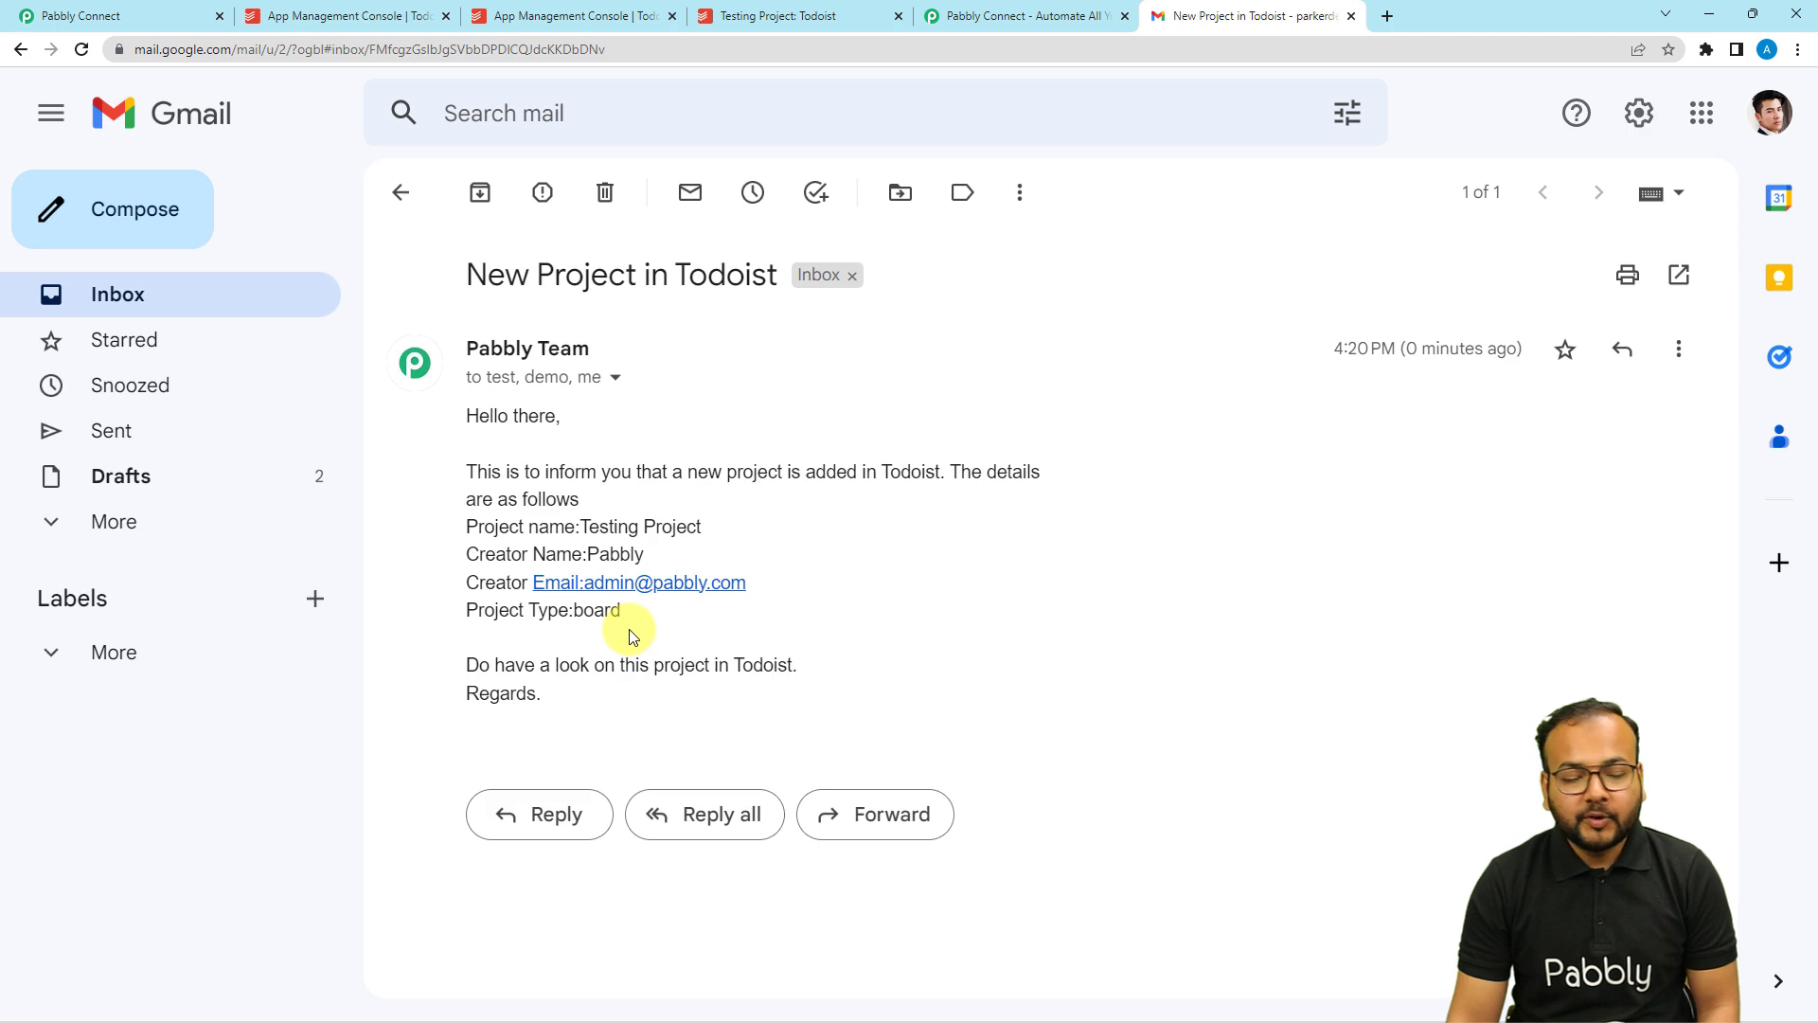
click(151, 15)
scroll(275, 251, up, 5)
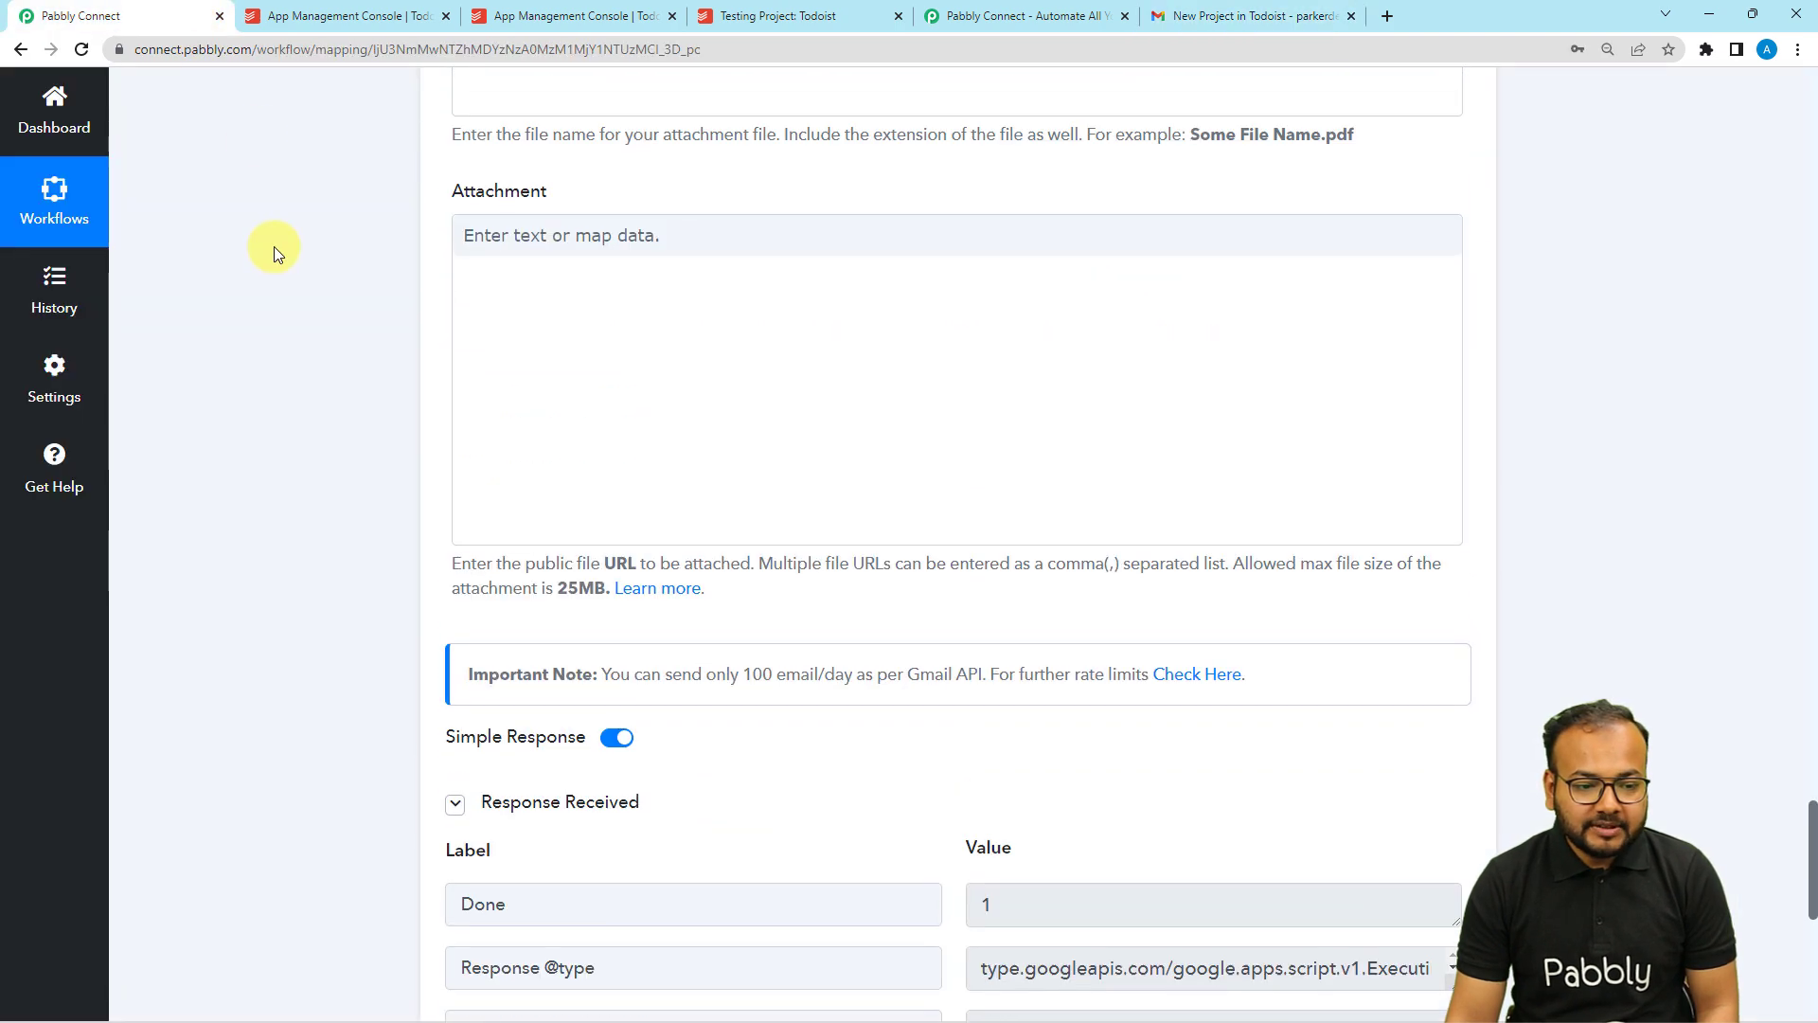
View the received test email in Gmail once more.
scroll(274, 246, up, 10)
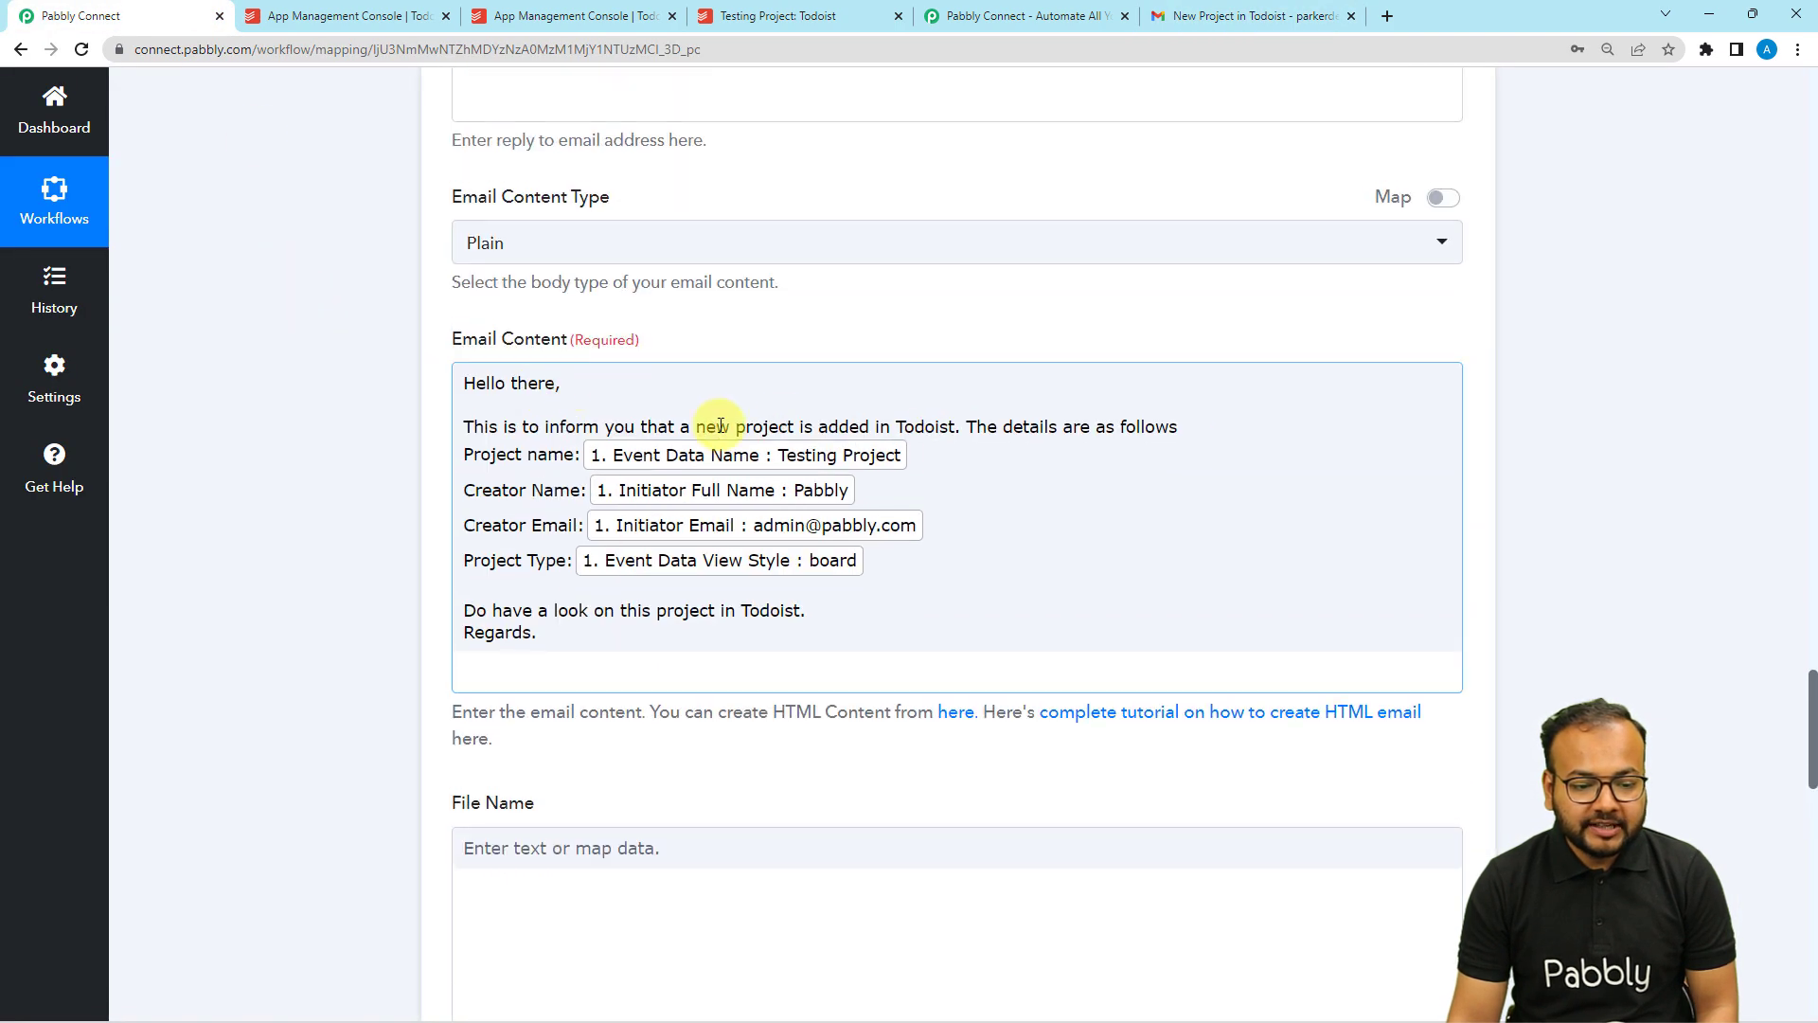
click(1230, 16)
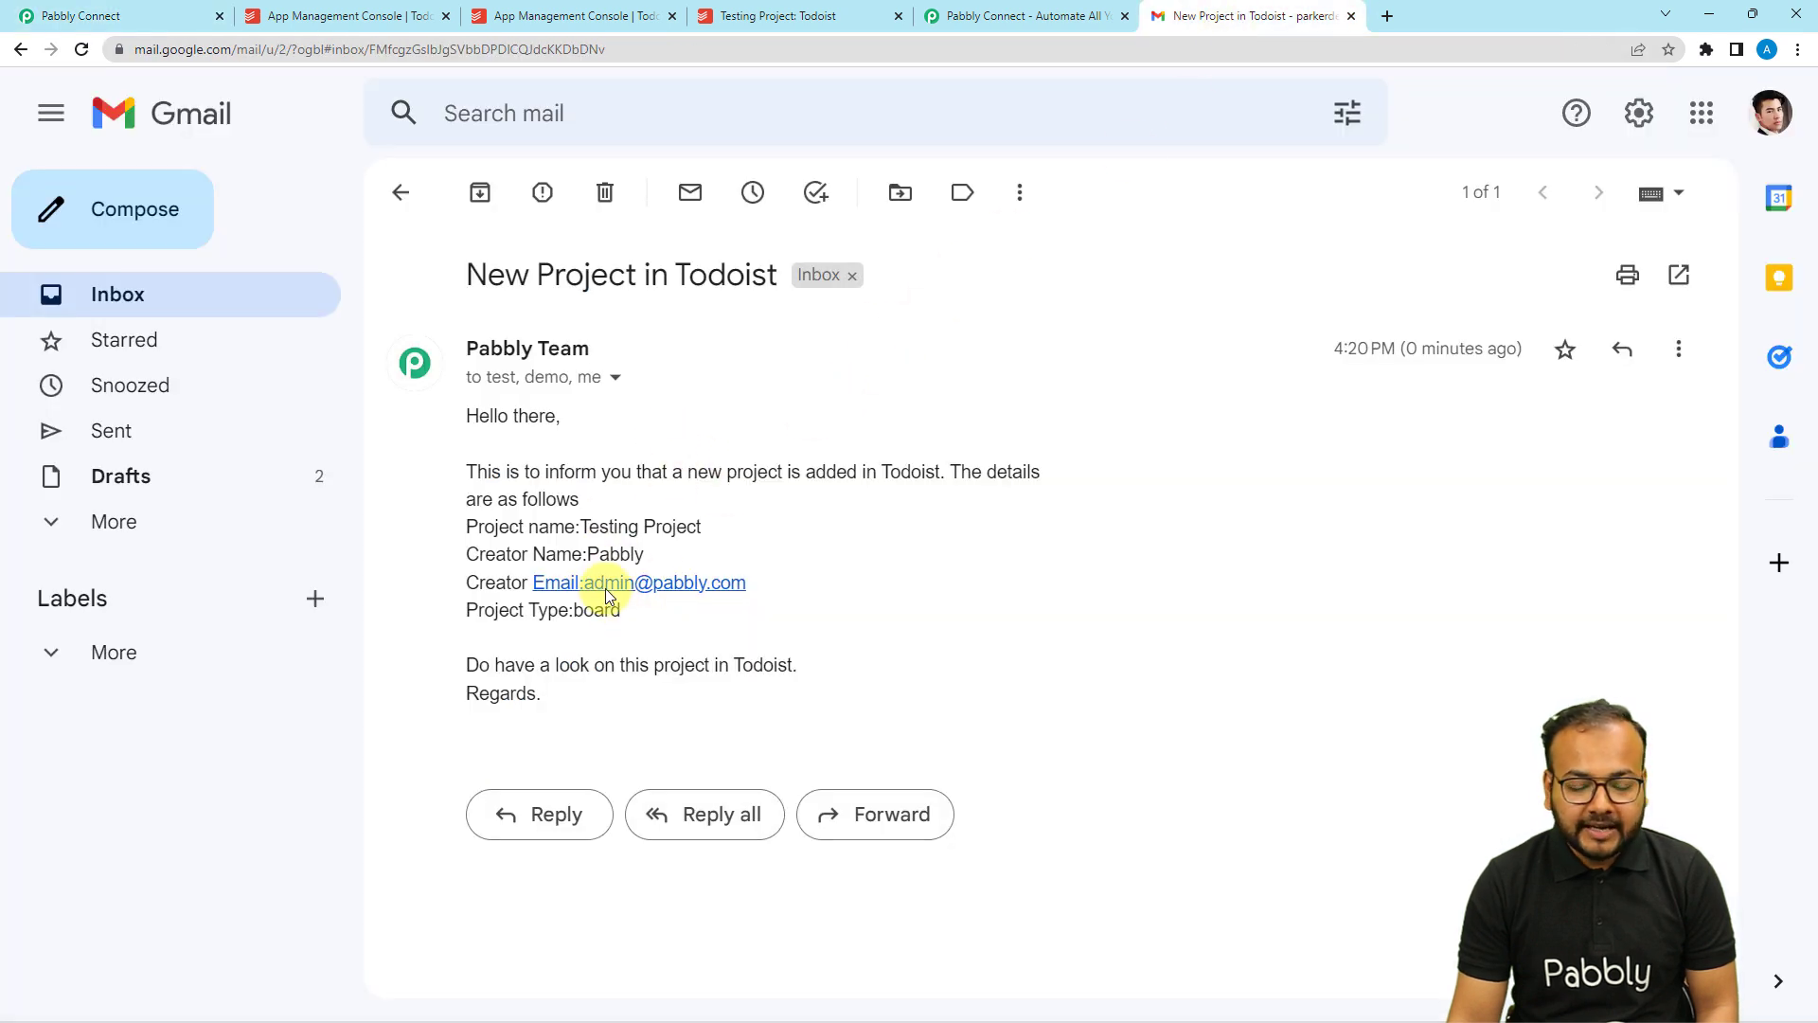
click(171, 16)
Collapse the Gmail Send Email step beneath the Todoist project:added trigger.
scroll(233, 220, up, 4)
scroll(233, 220, up, 10)
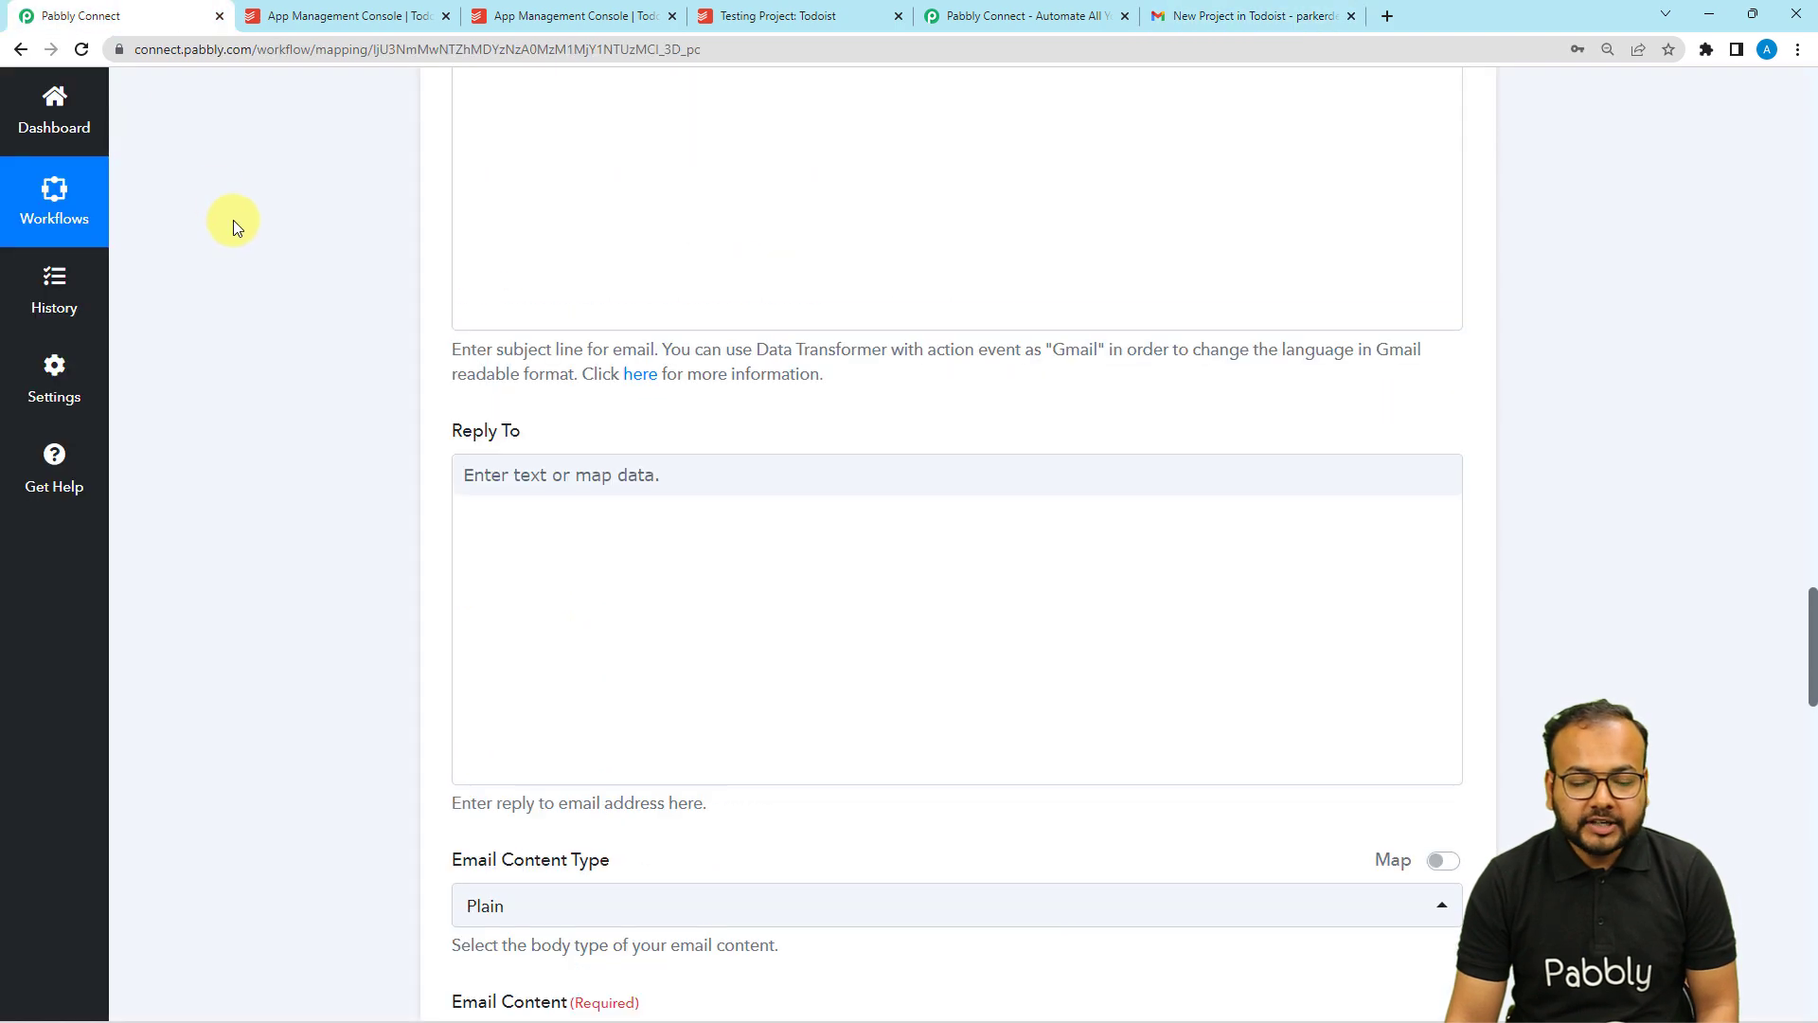
scroll(233, 220, down, 8)
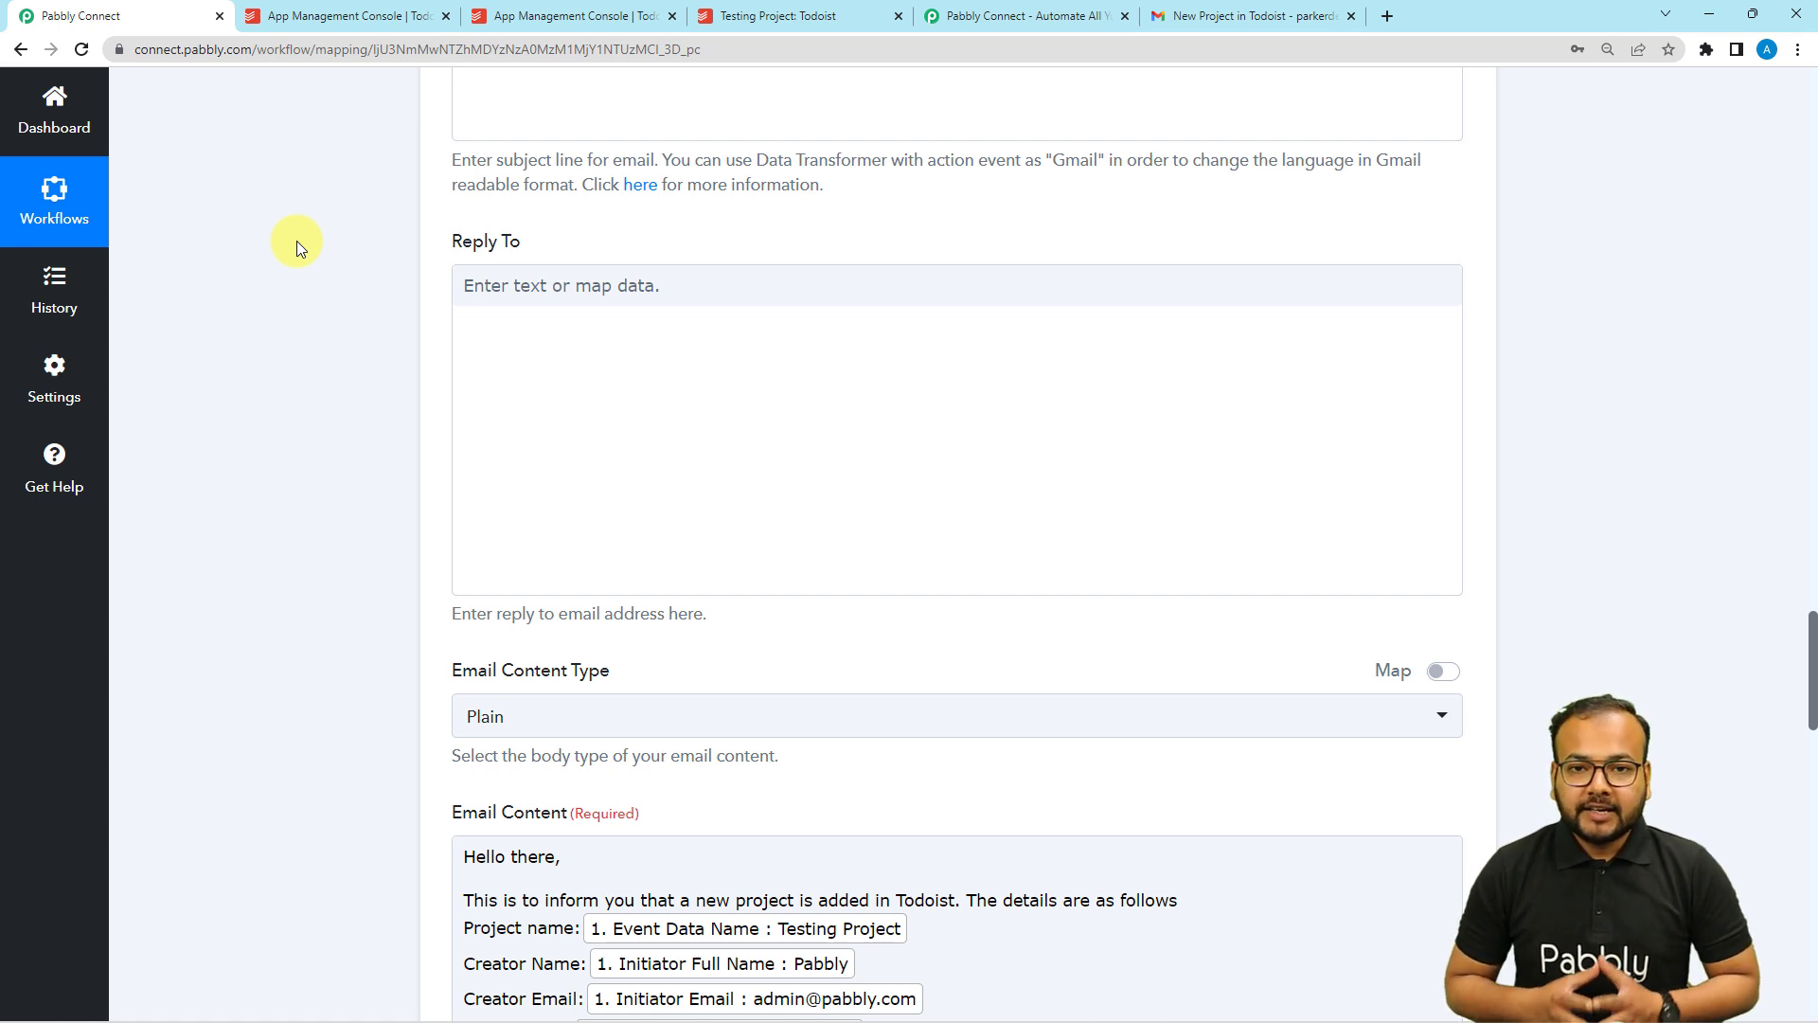
scroll(295, 244, up, 10)
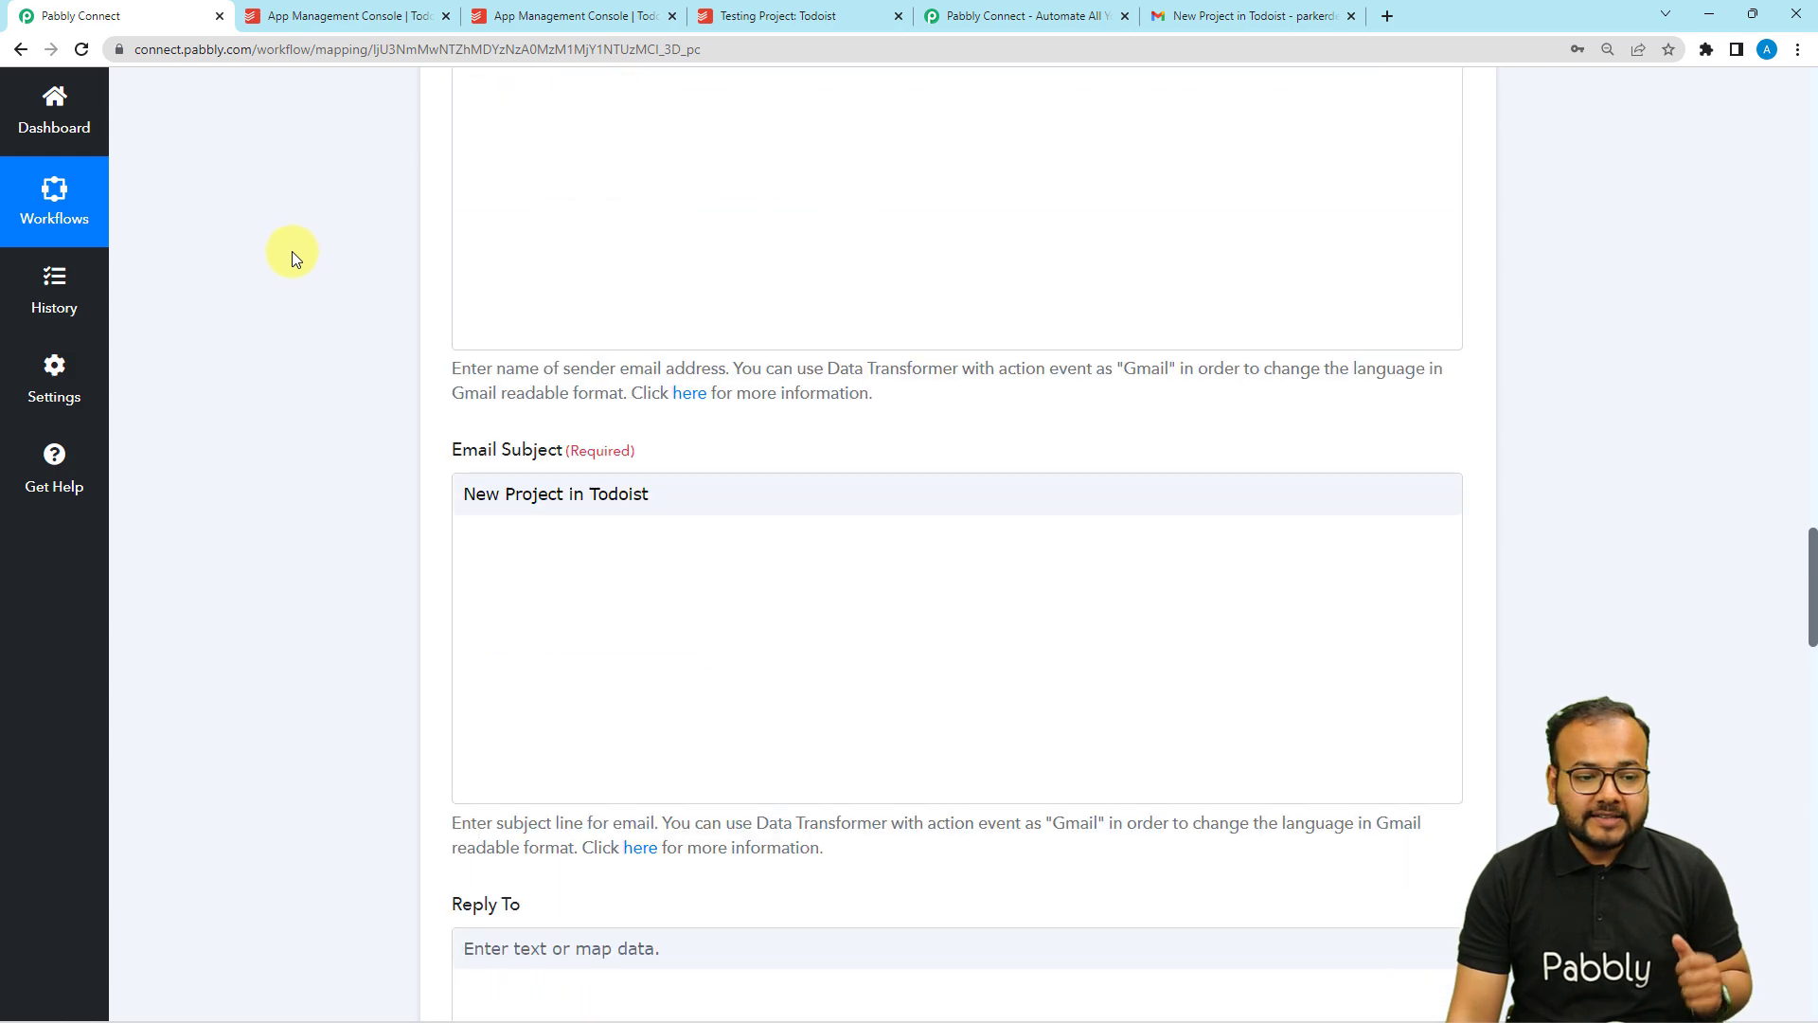
scroll(290, 254, up, 15)
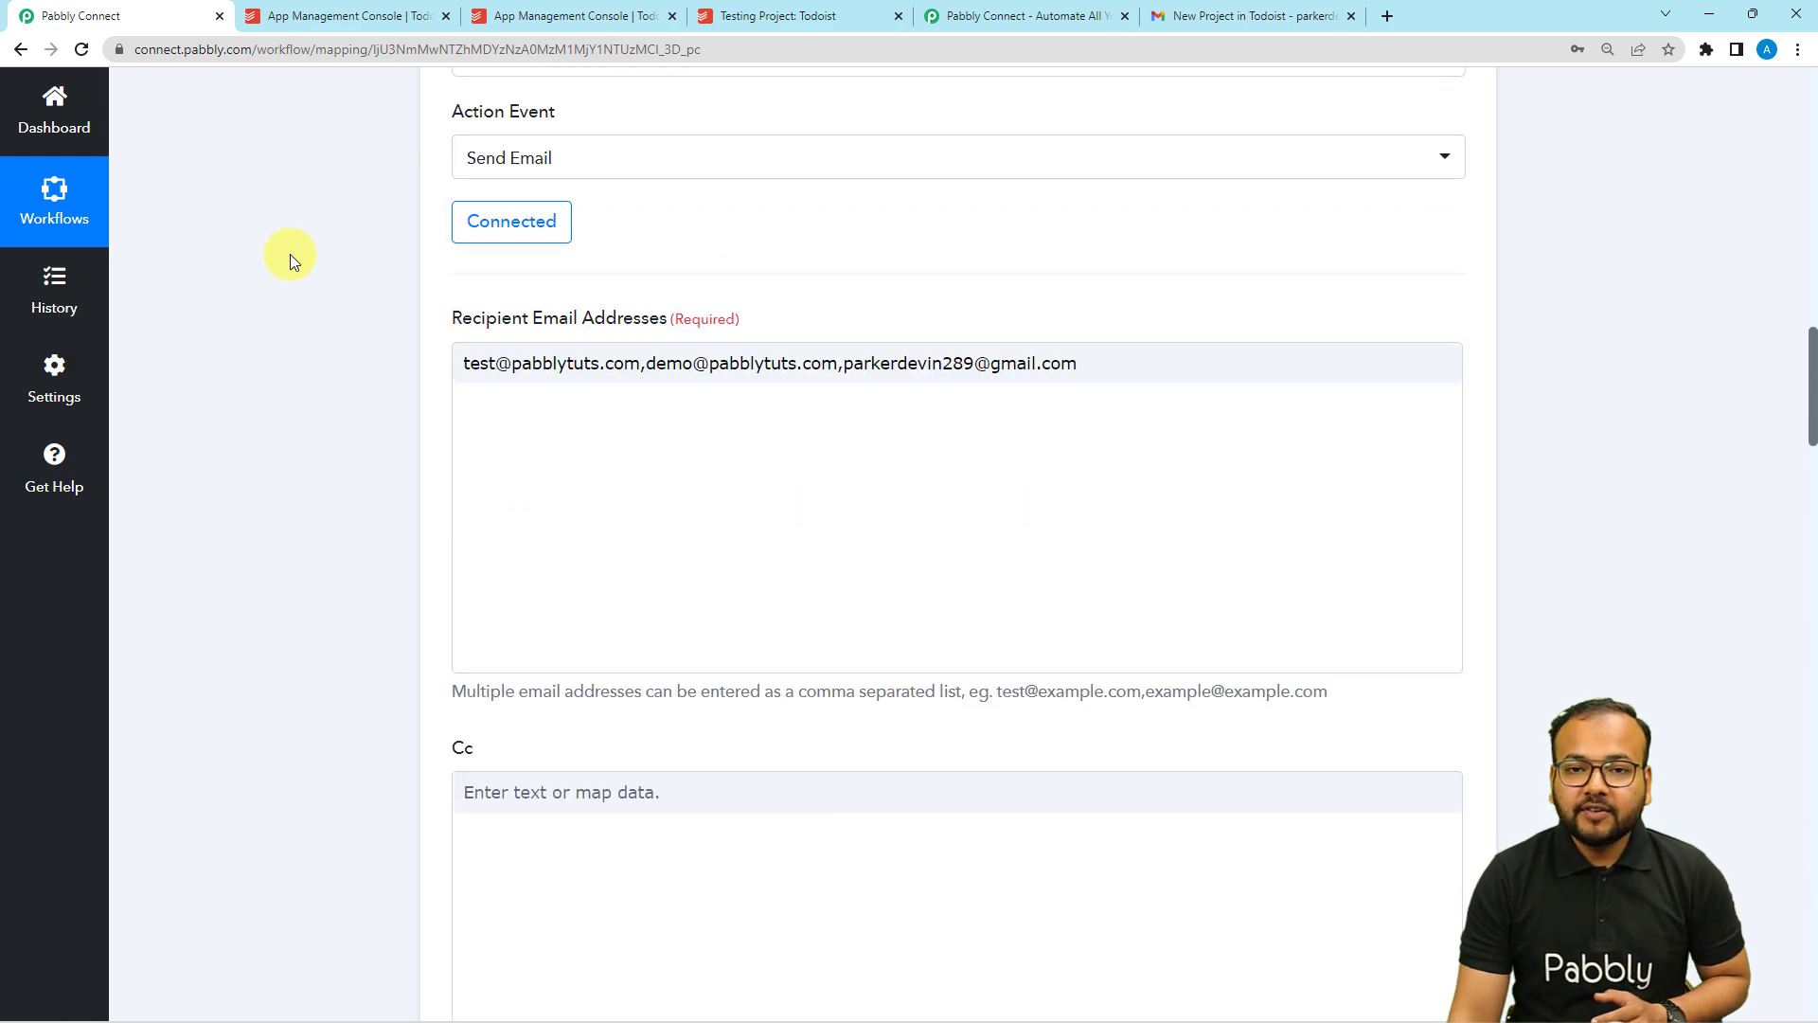
click(632, 402)
scroll(361, 411, up, 5)
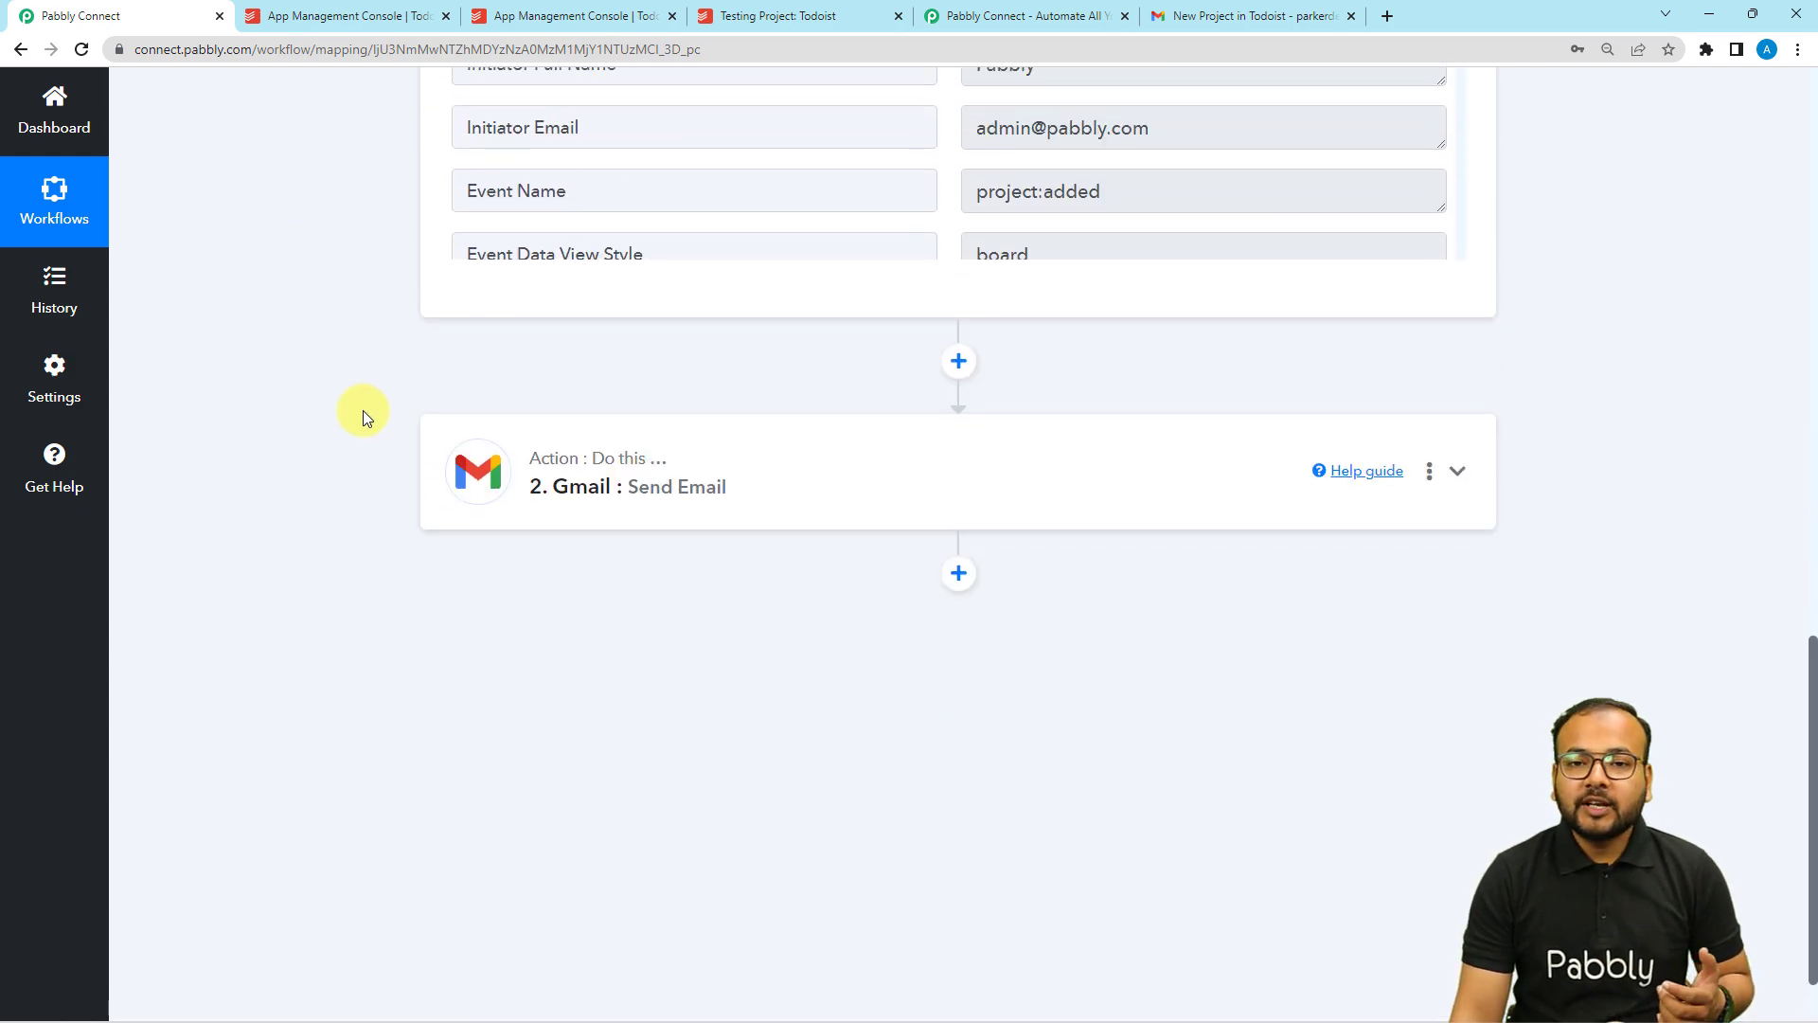